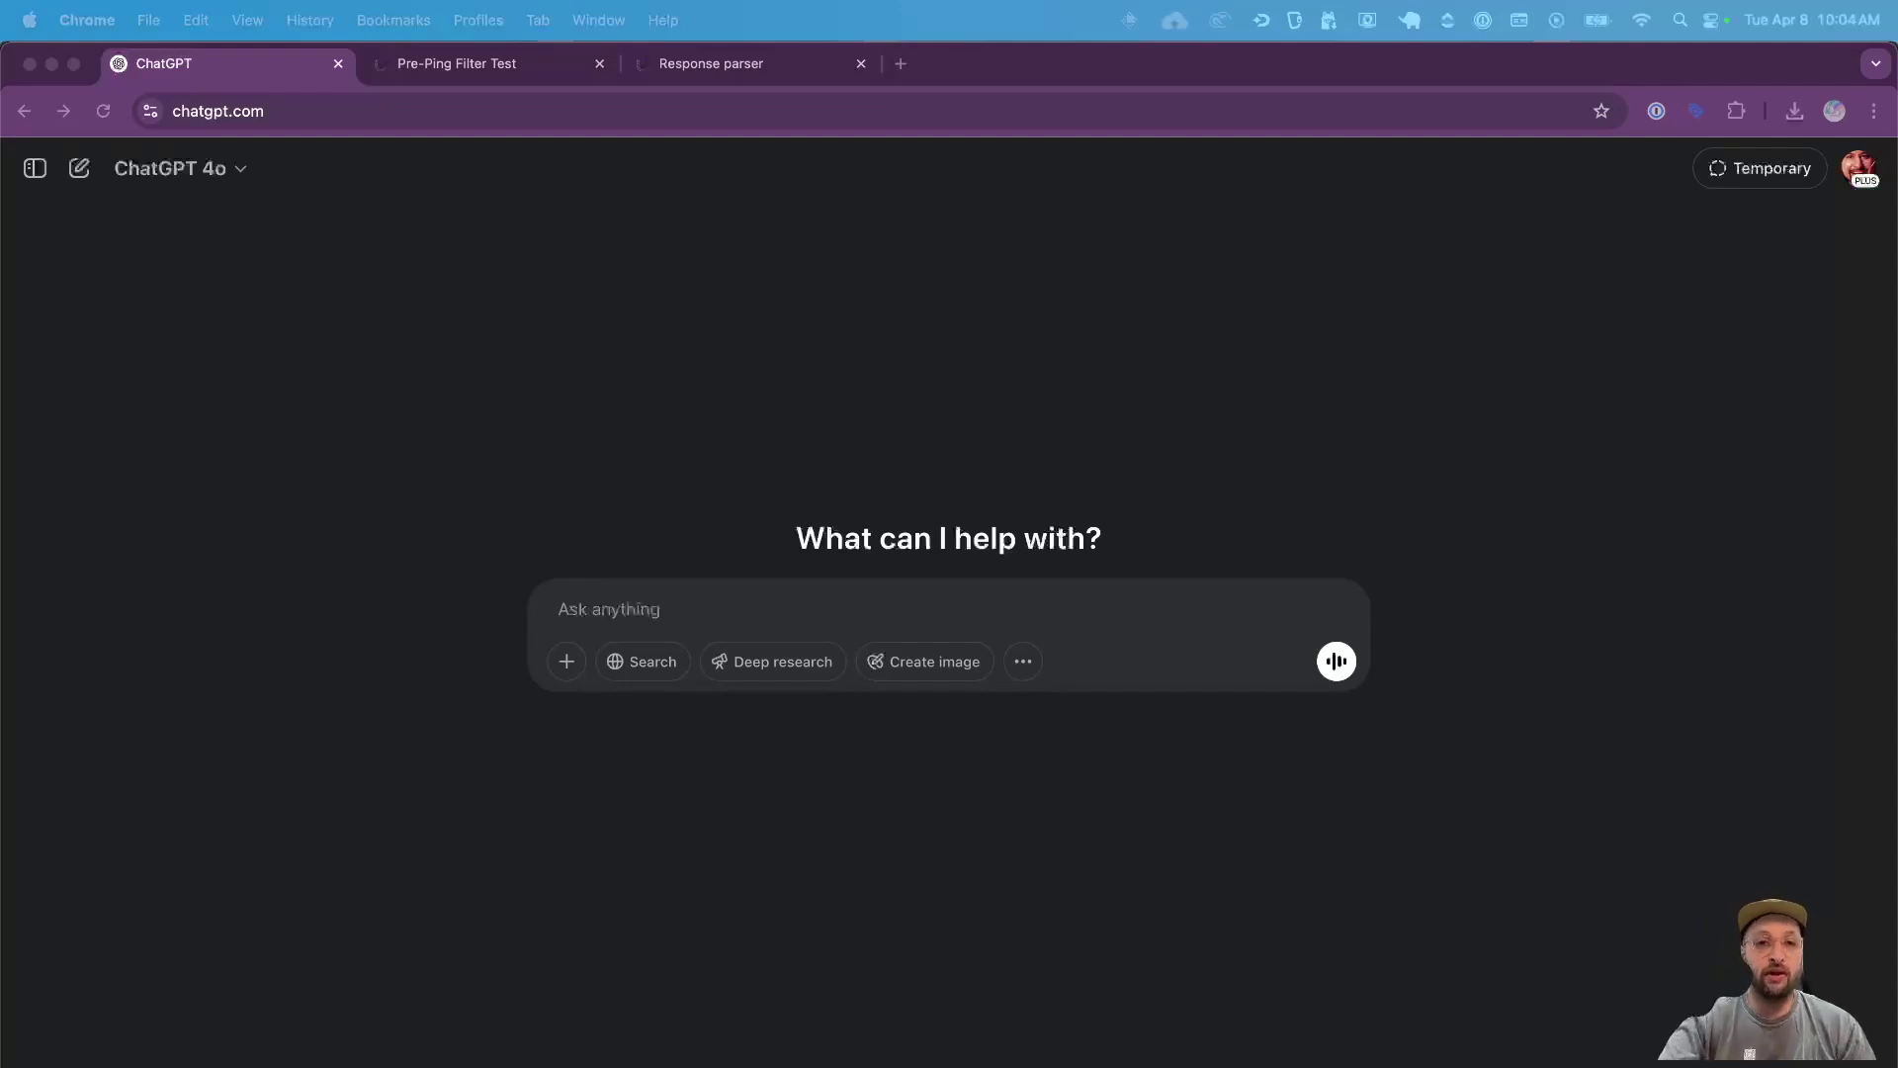
# - Ask ChatGPT: "Please write a prompt that we can use with the ChatGPT API to block profanity"
pyautogui.click(1129, 600)
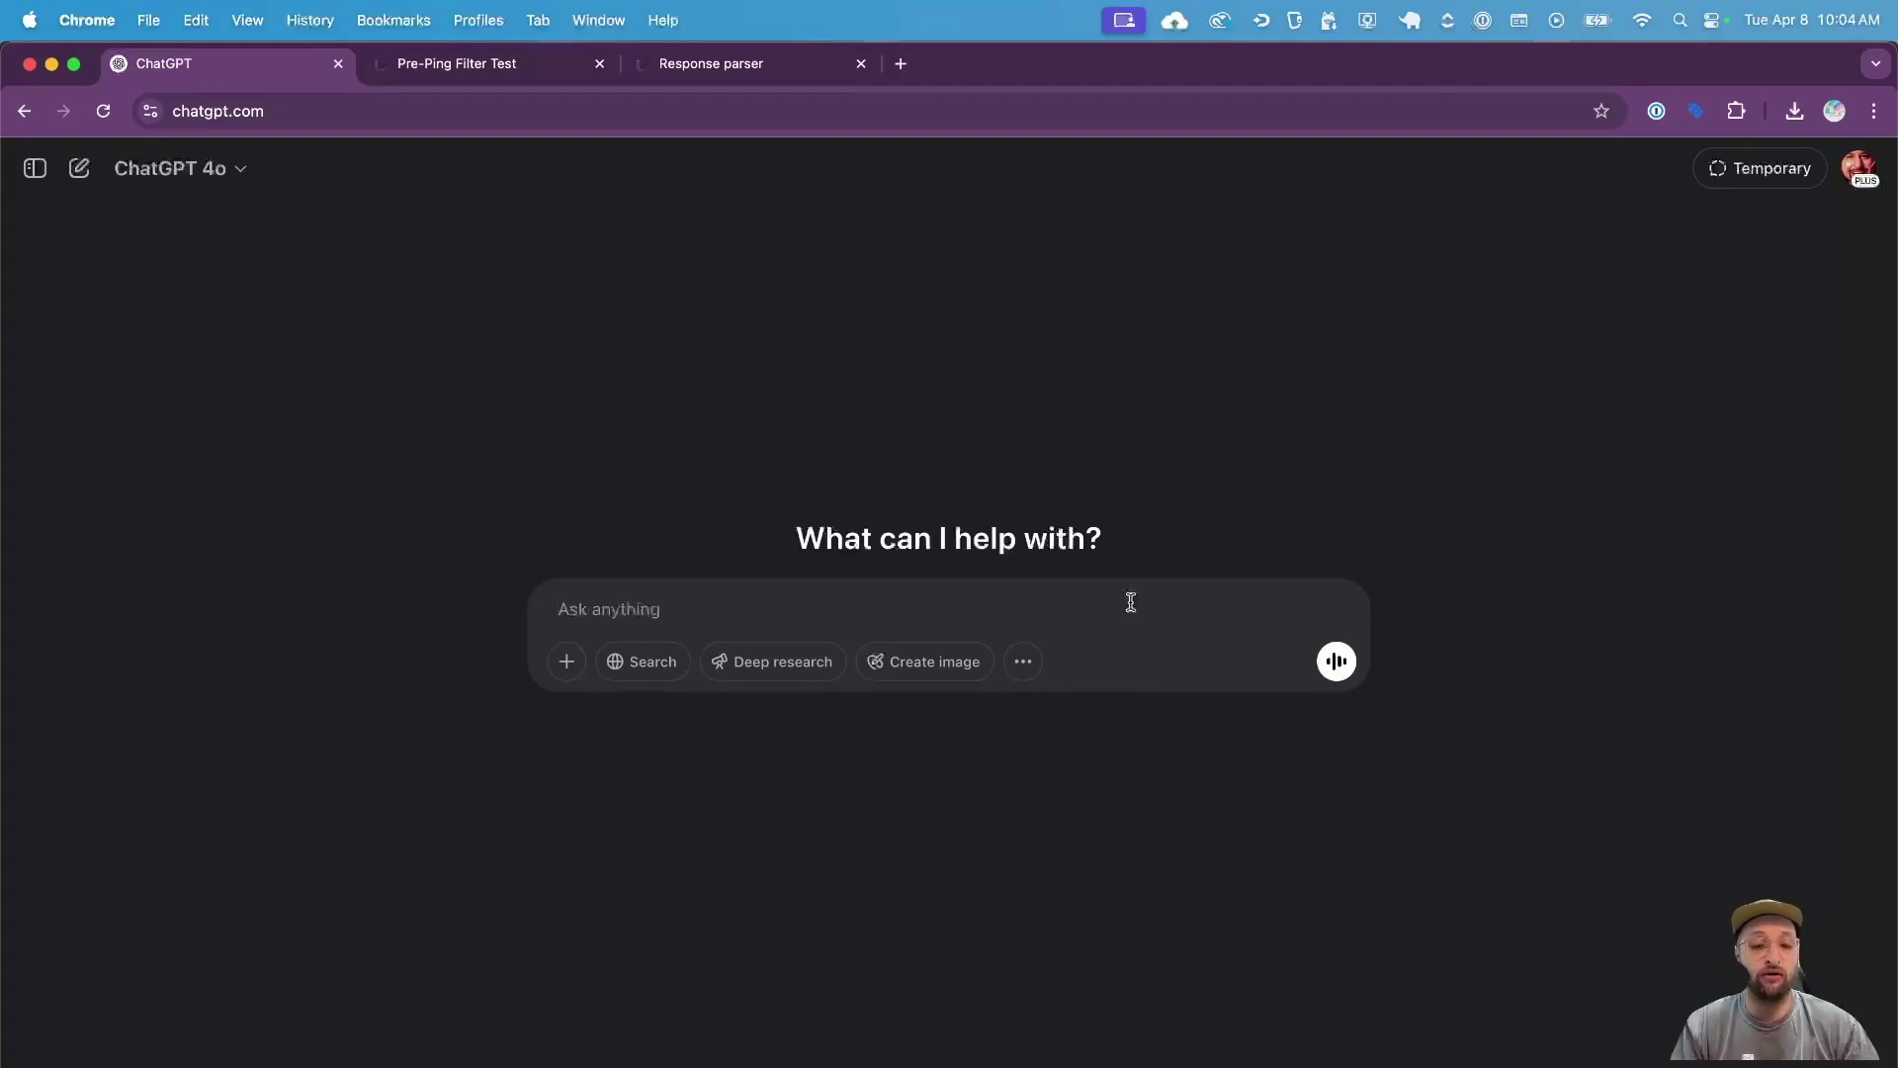
pyautogui.write('Please ')
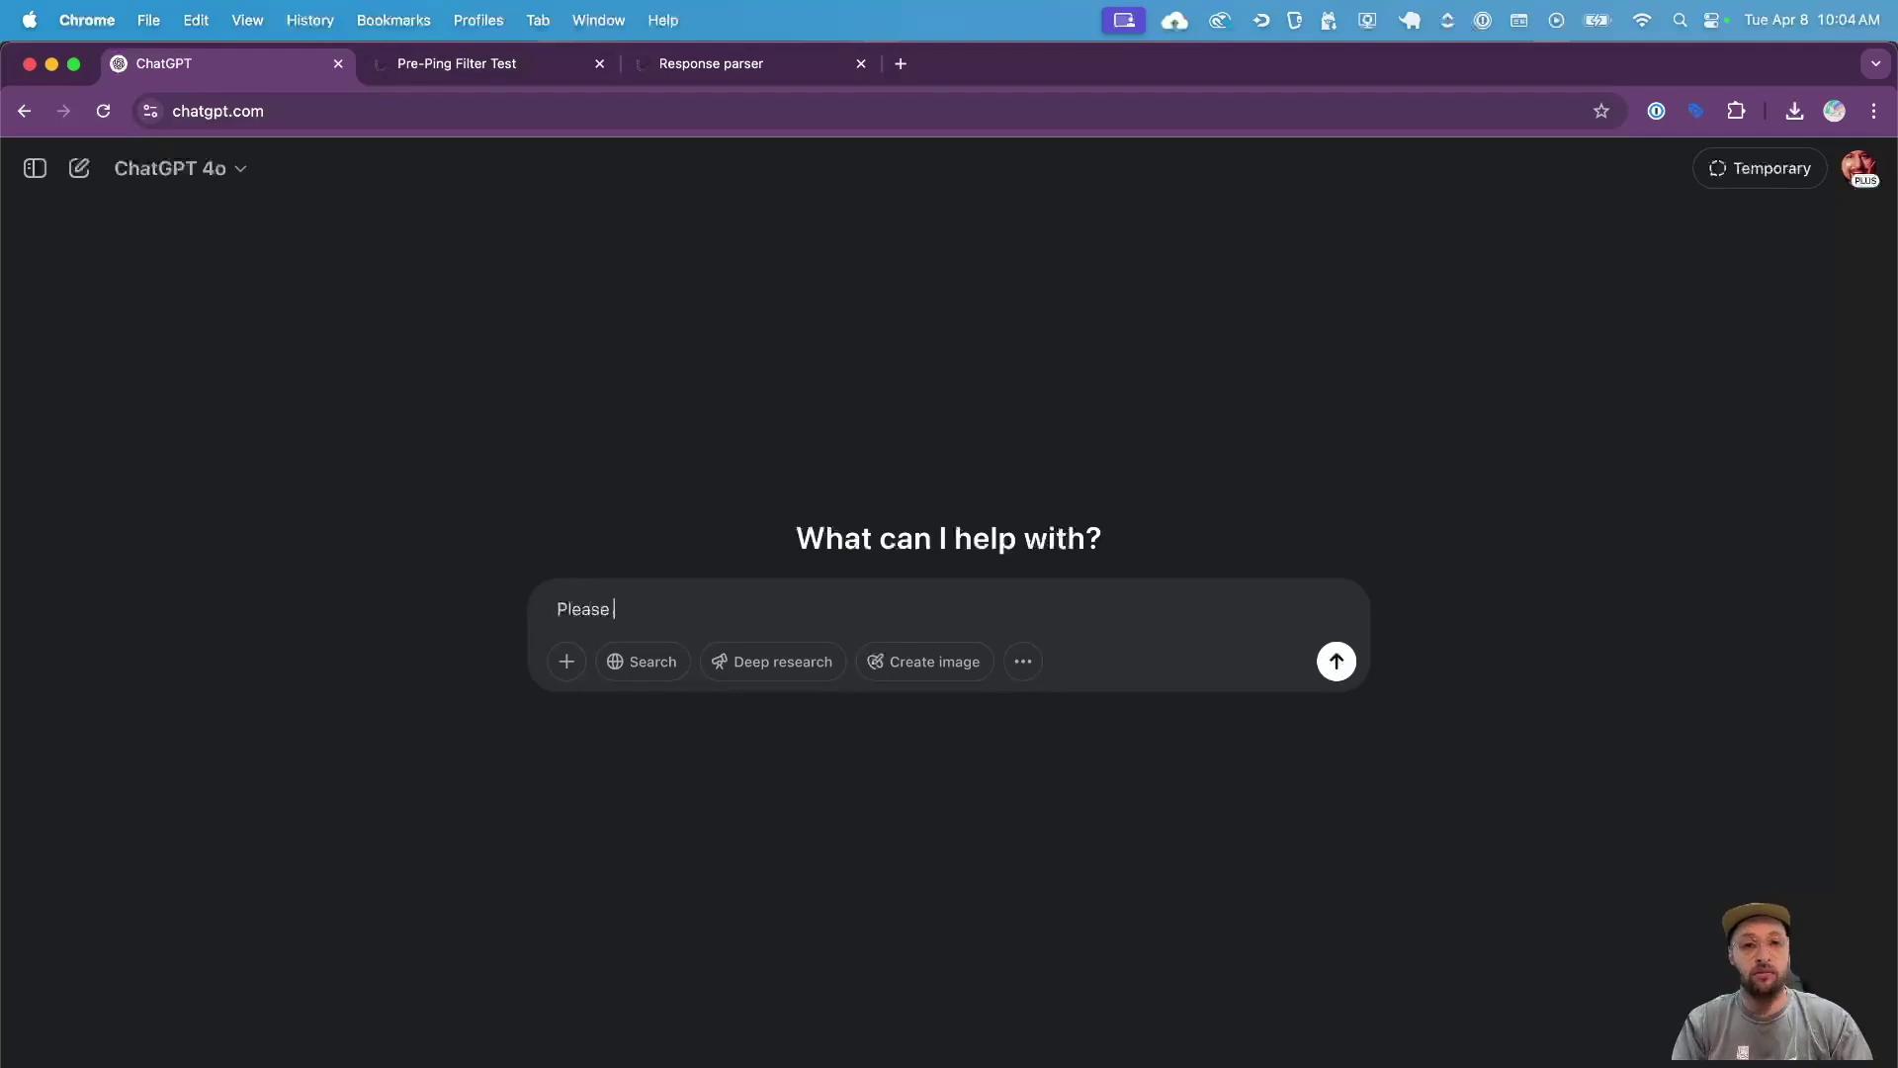
pyautogui.write('write a prompt that ')
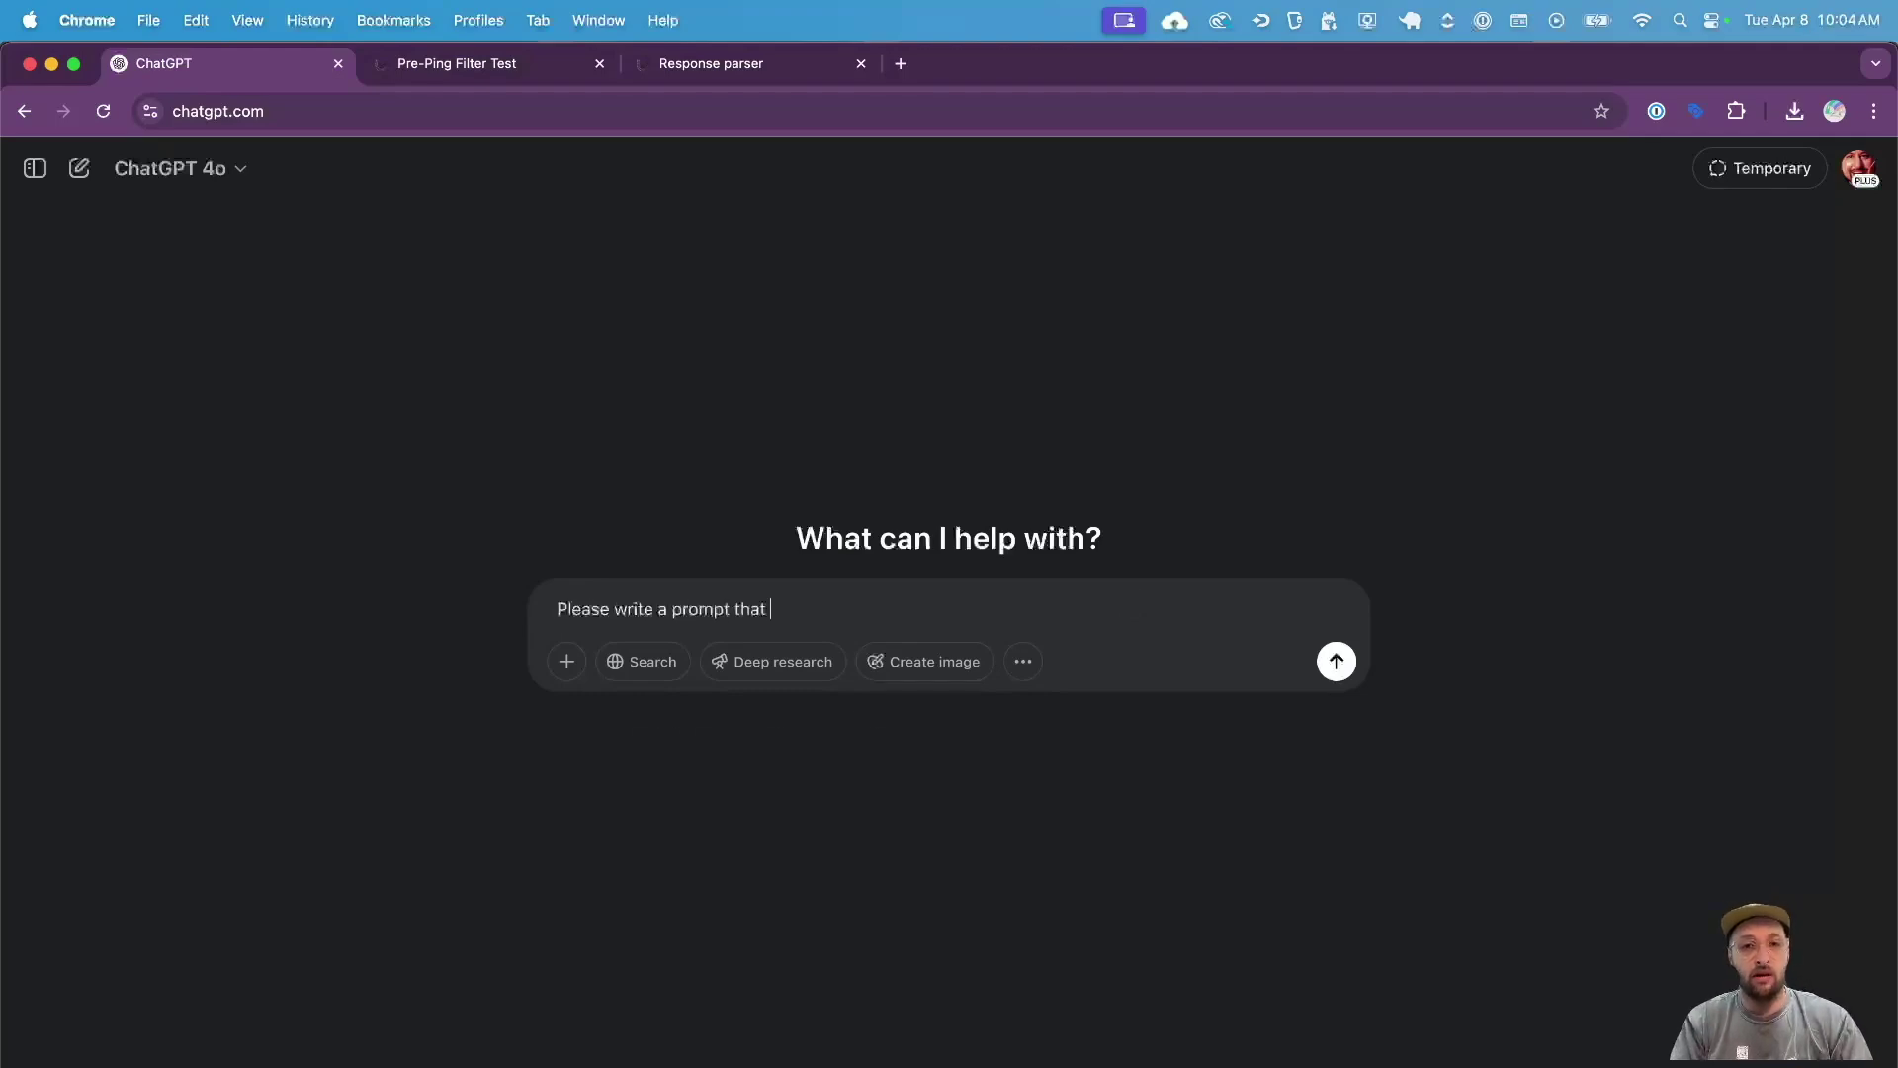
pyautogui.write('we can use with the C')
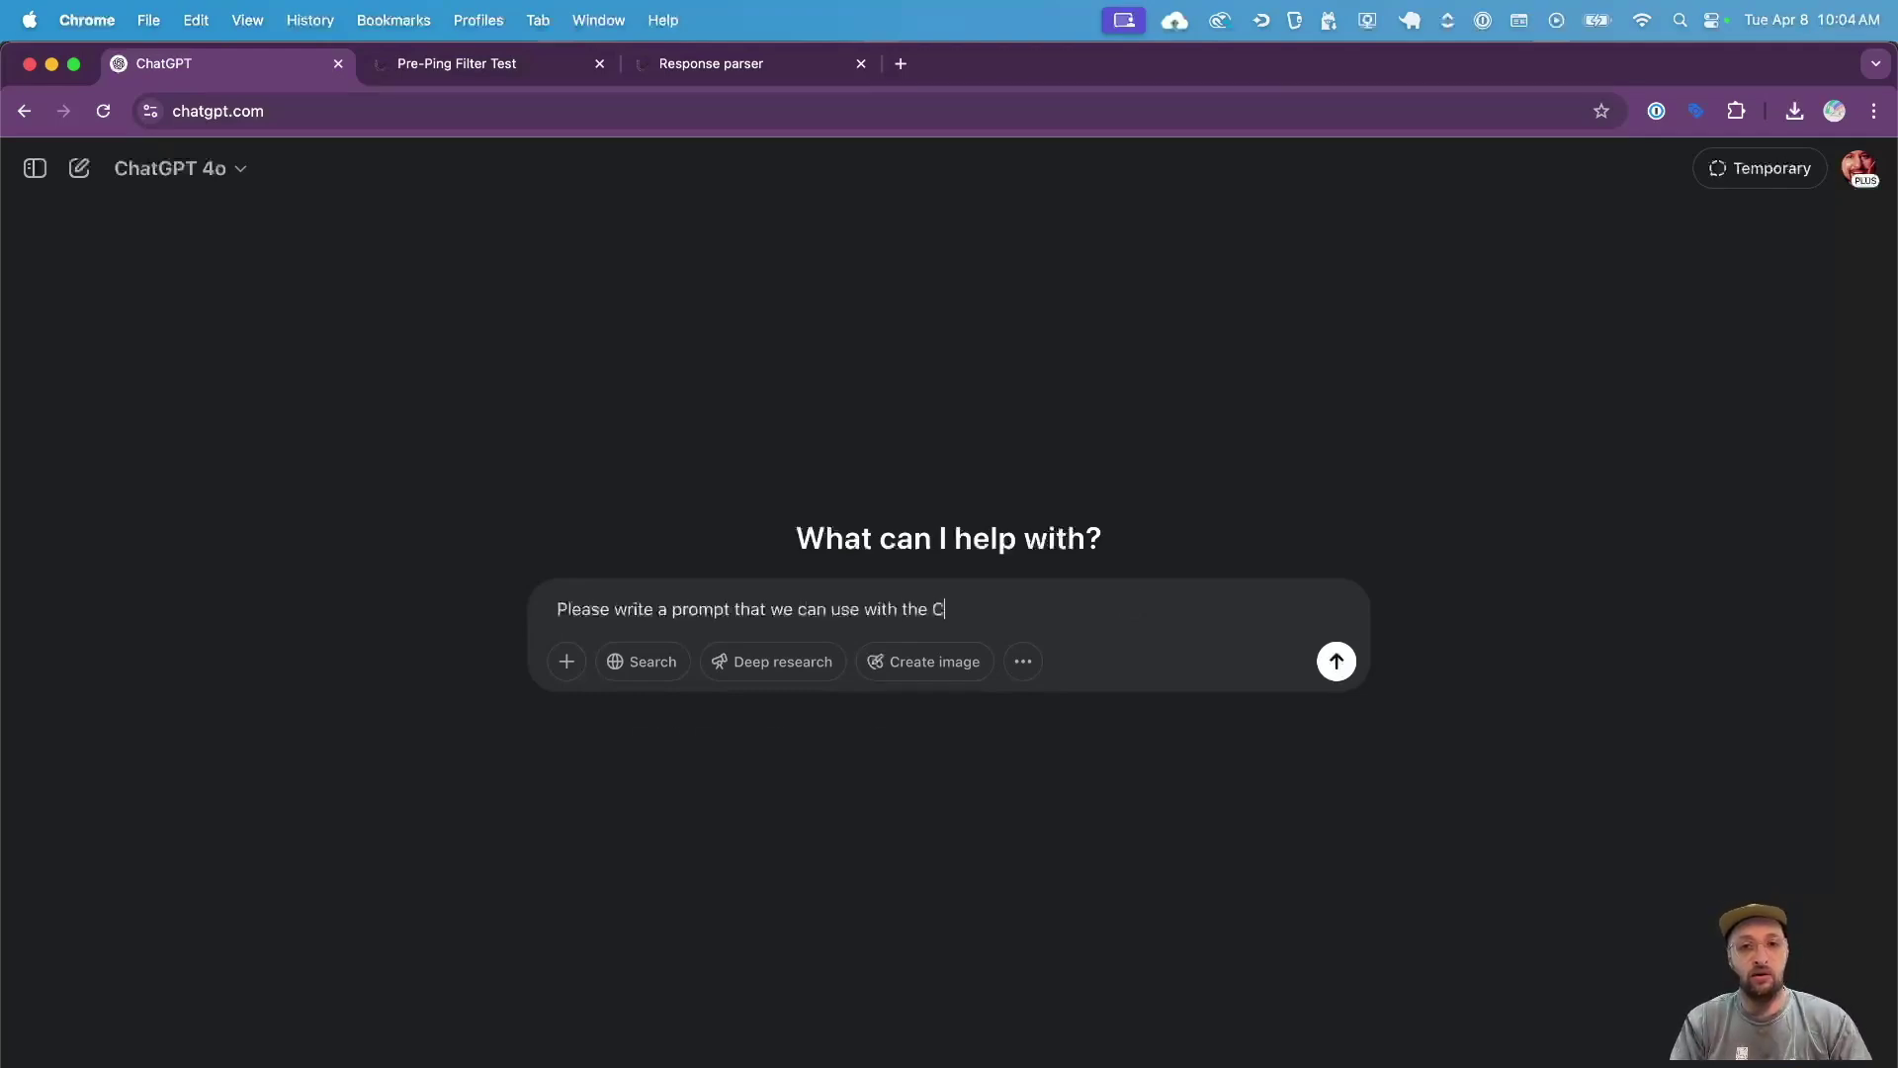
pyautogui.write('hatGPT API ')
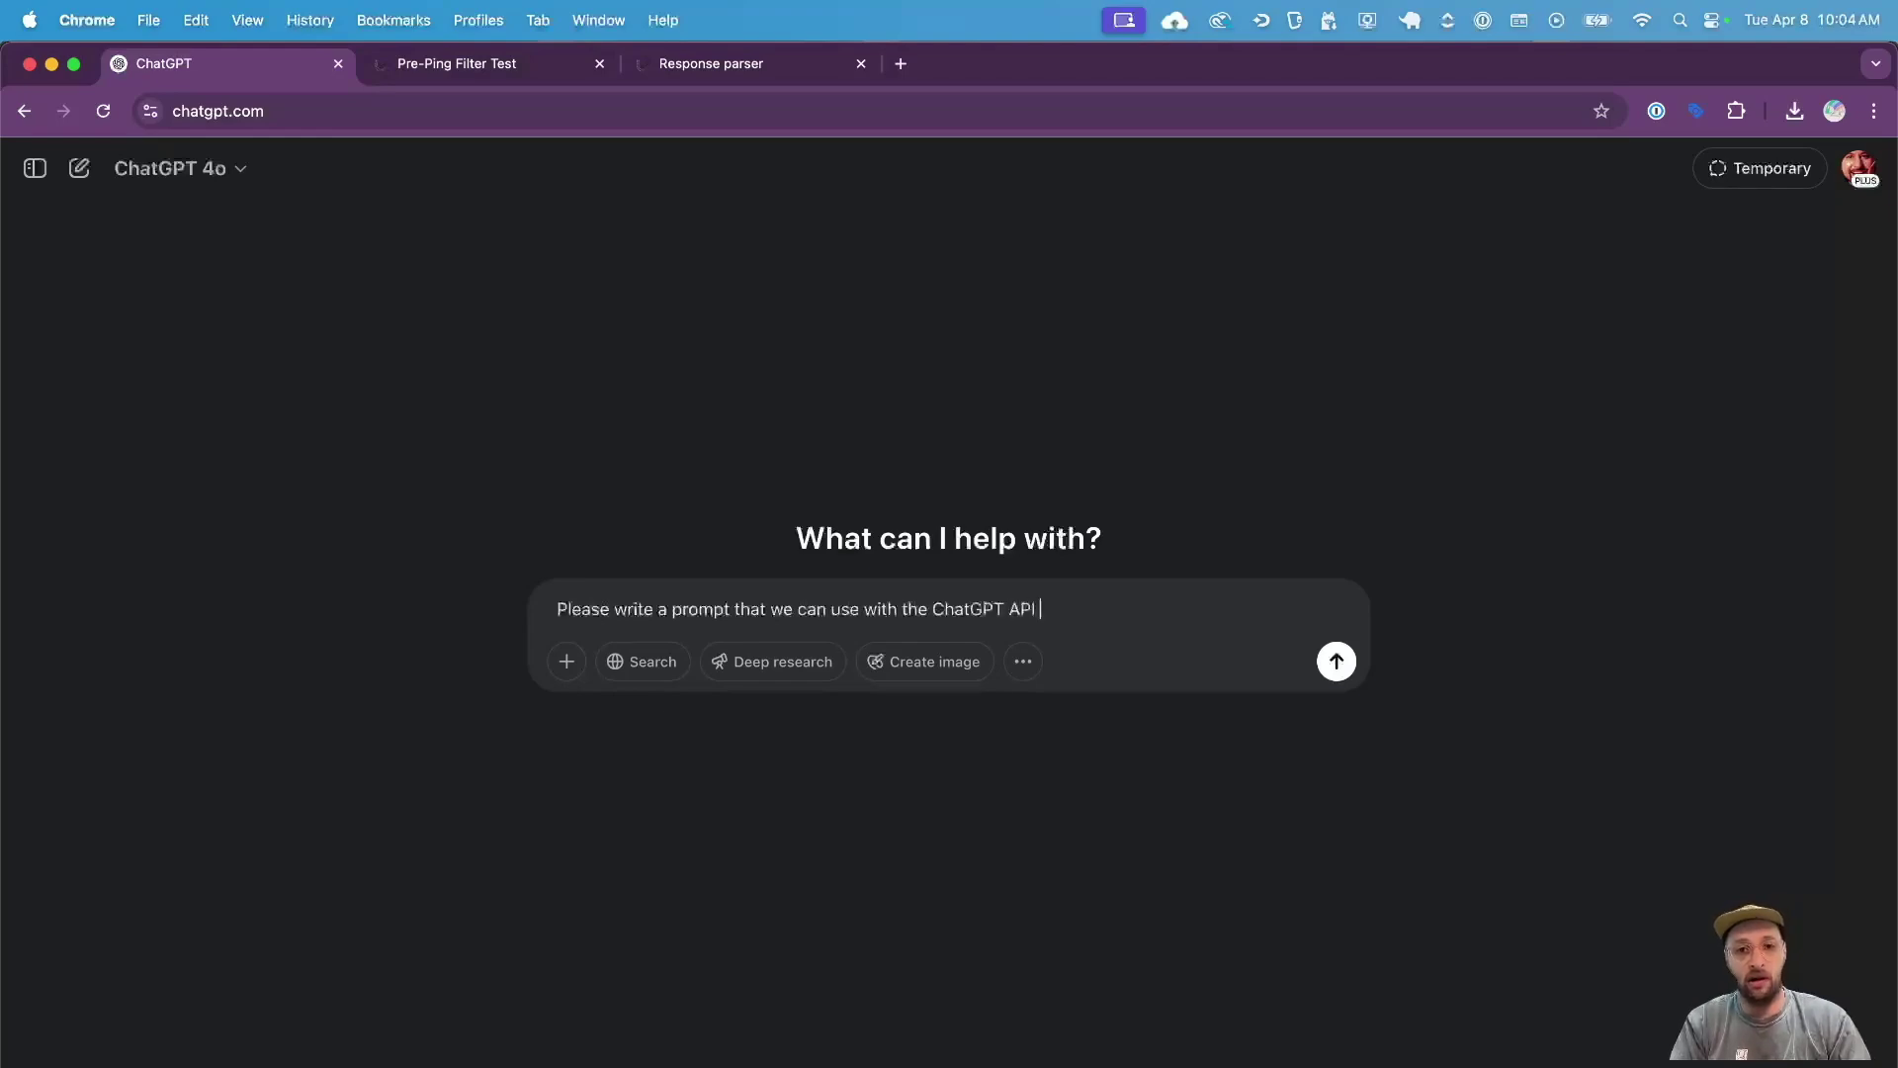
pyautogui.write('to block profani')
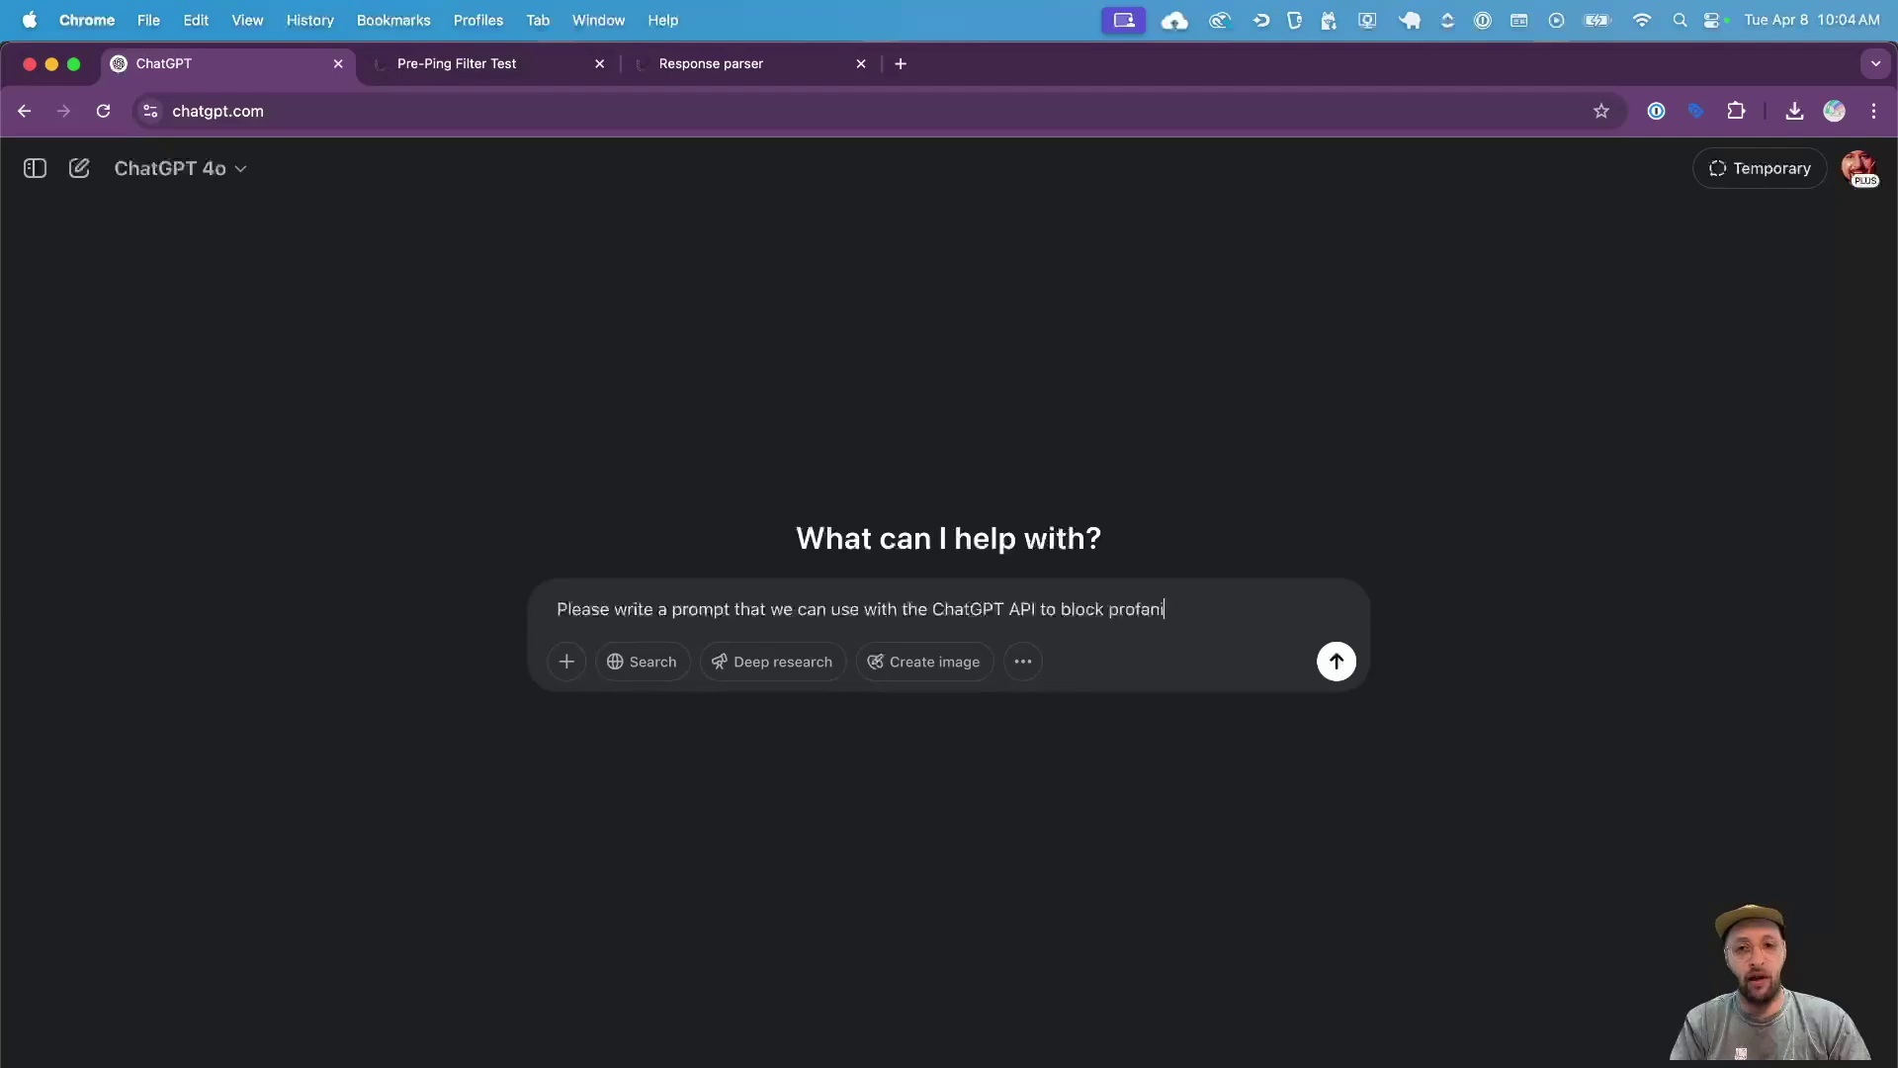
pyautogui.write('ty')
pyautogui.press('Return')
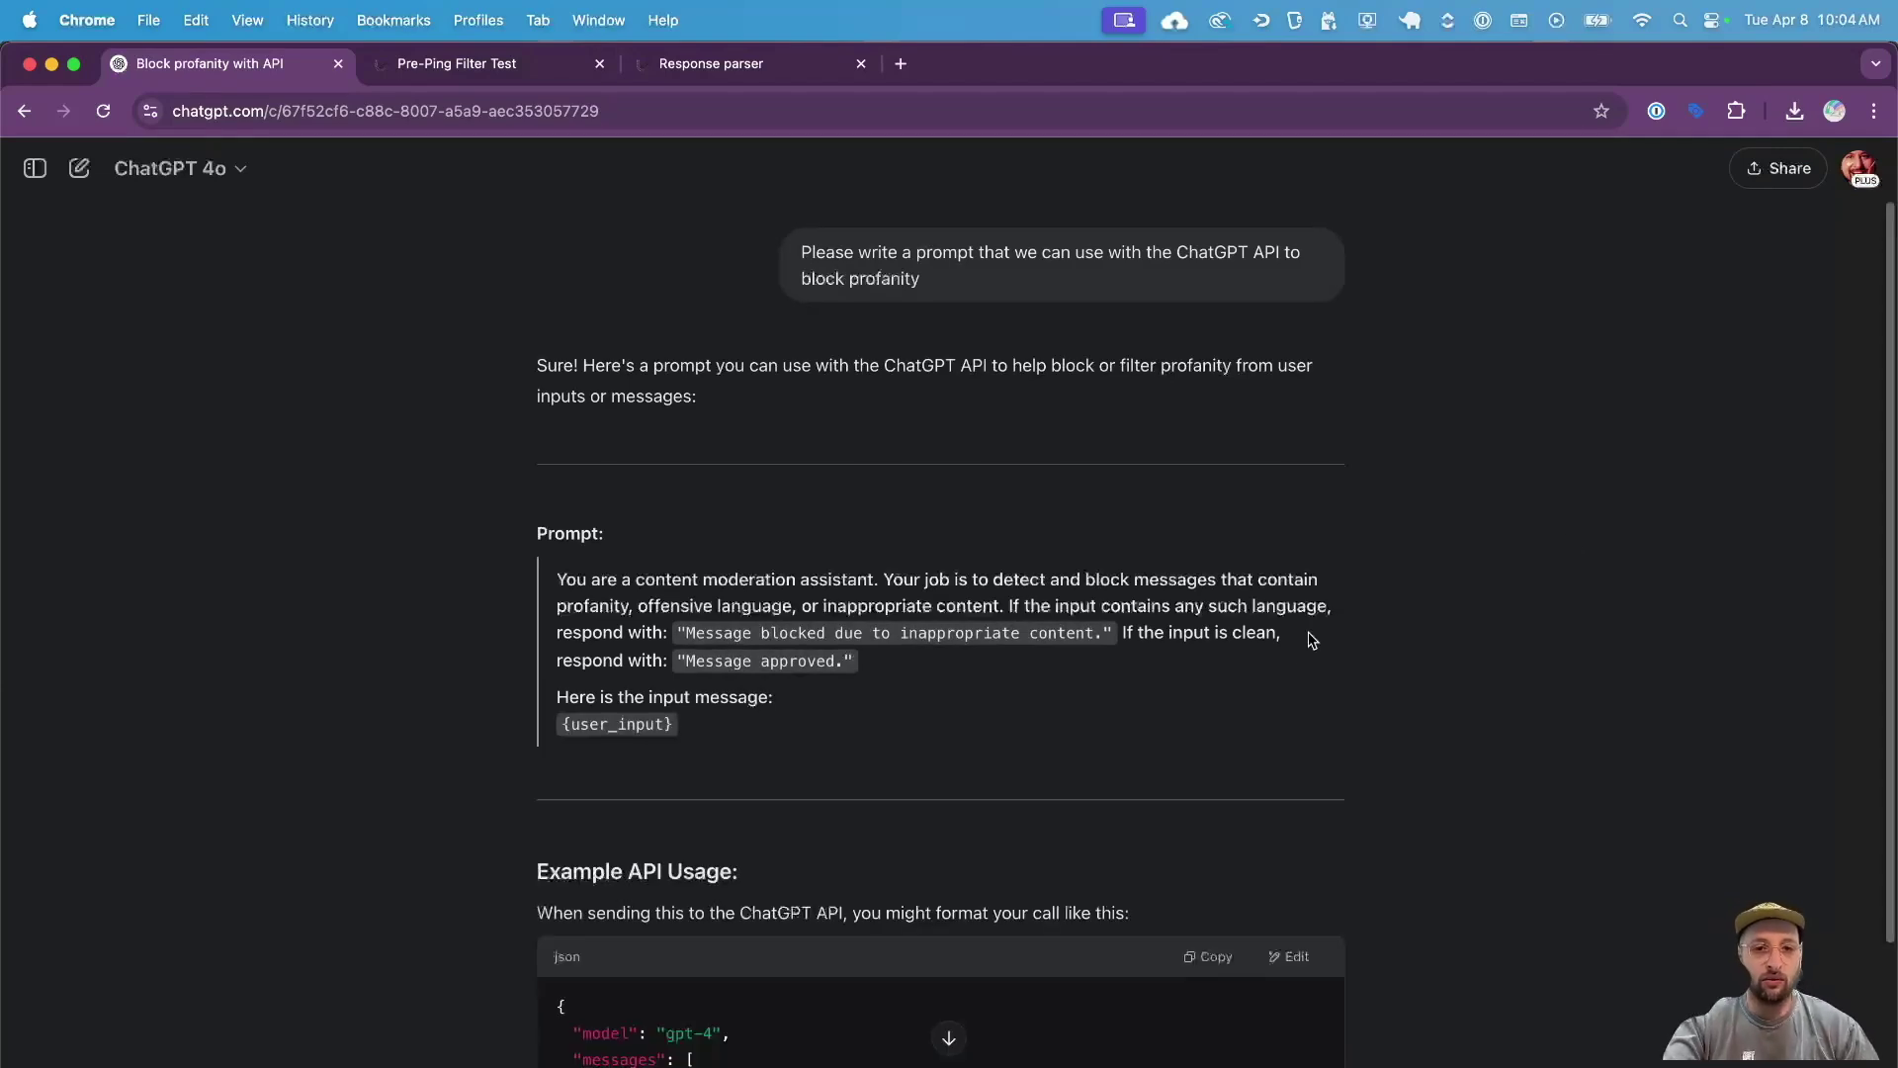
# - Review the generated moderation prompt and example API call, and check the request's endpoint URL in Postman
pyautogui.scroll(-3, 1310, 640)
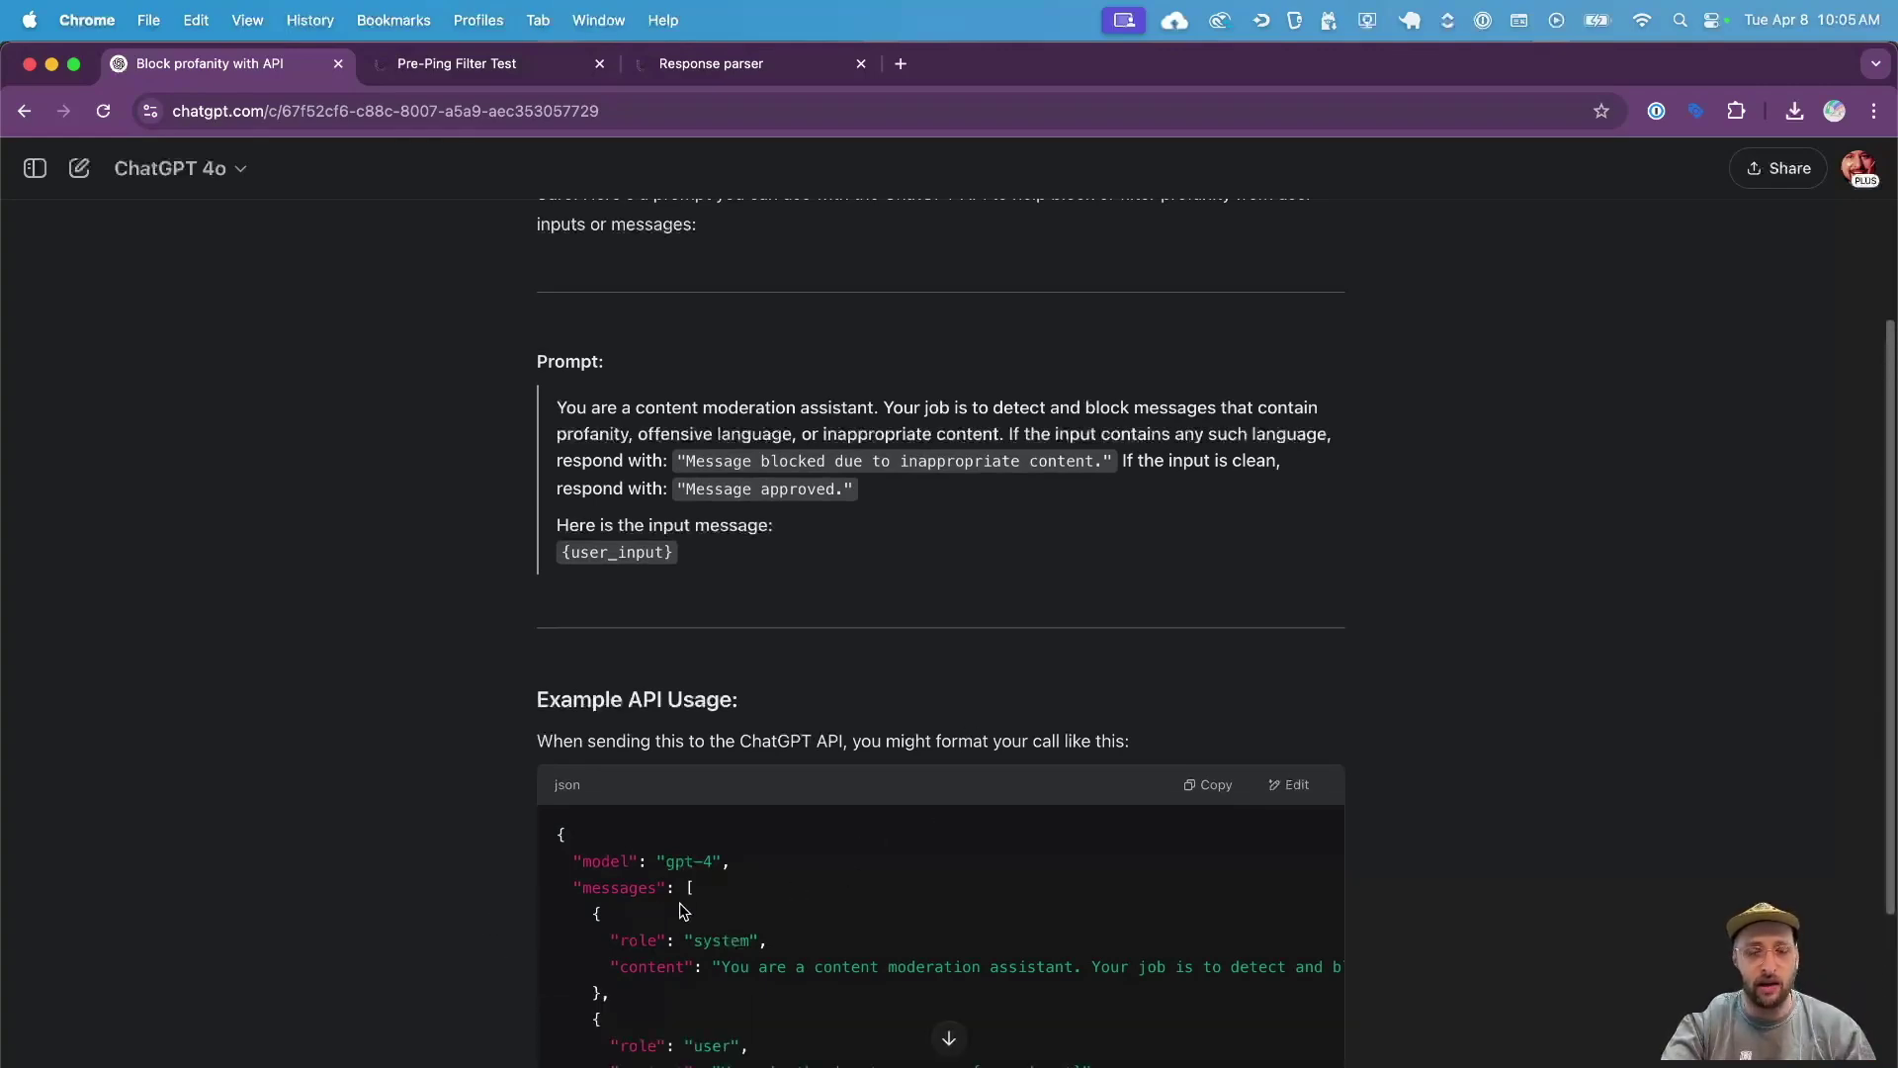
pyautogui.scroll(-2, 683, 889)
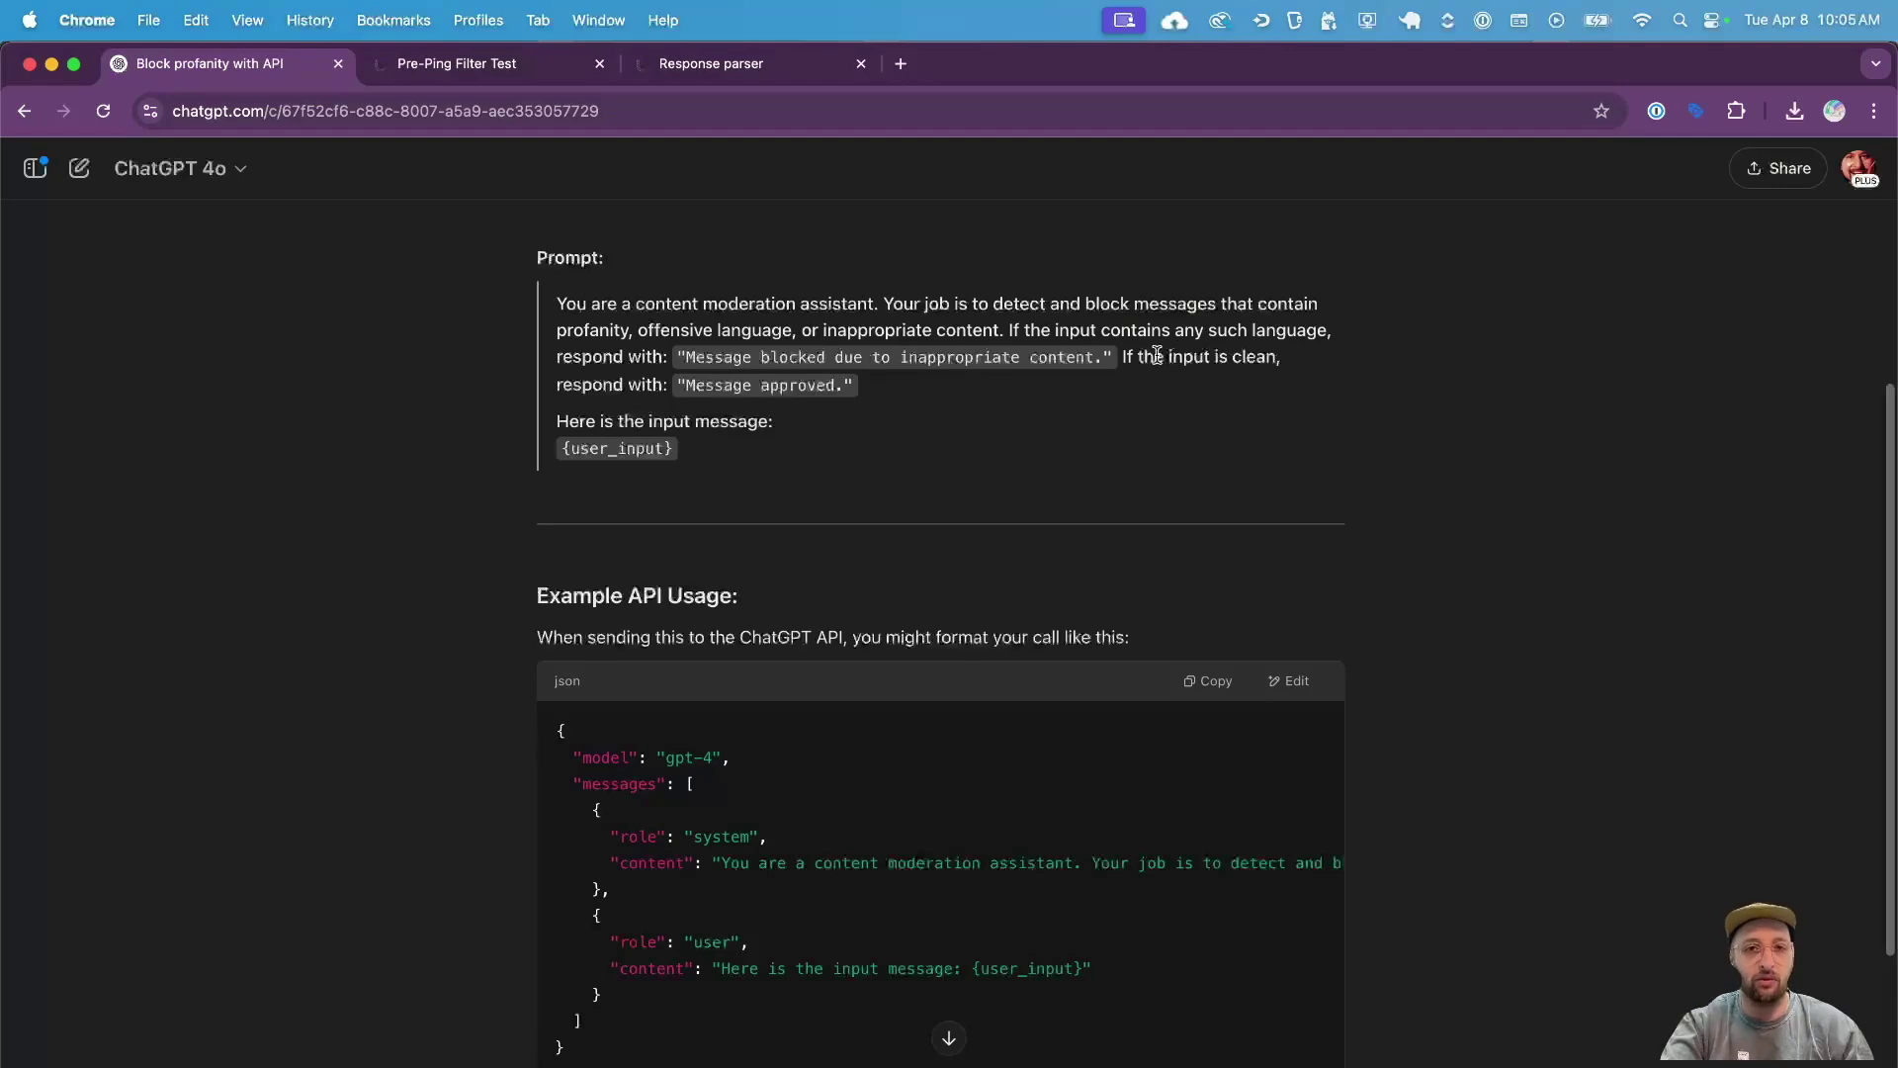
pyautogui.scroll(-1, 735, 966)
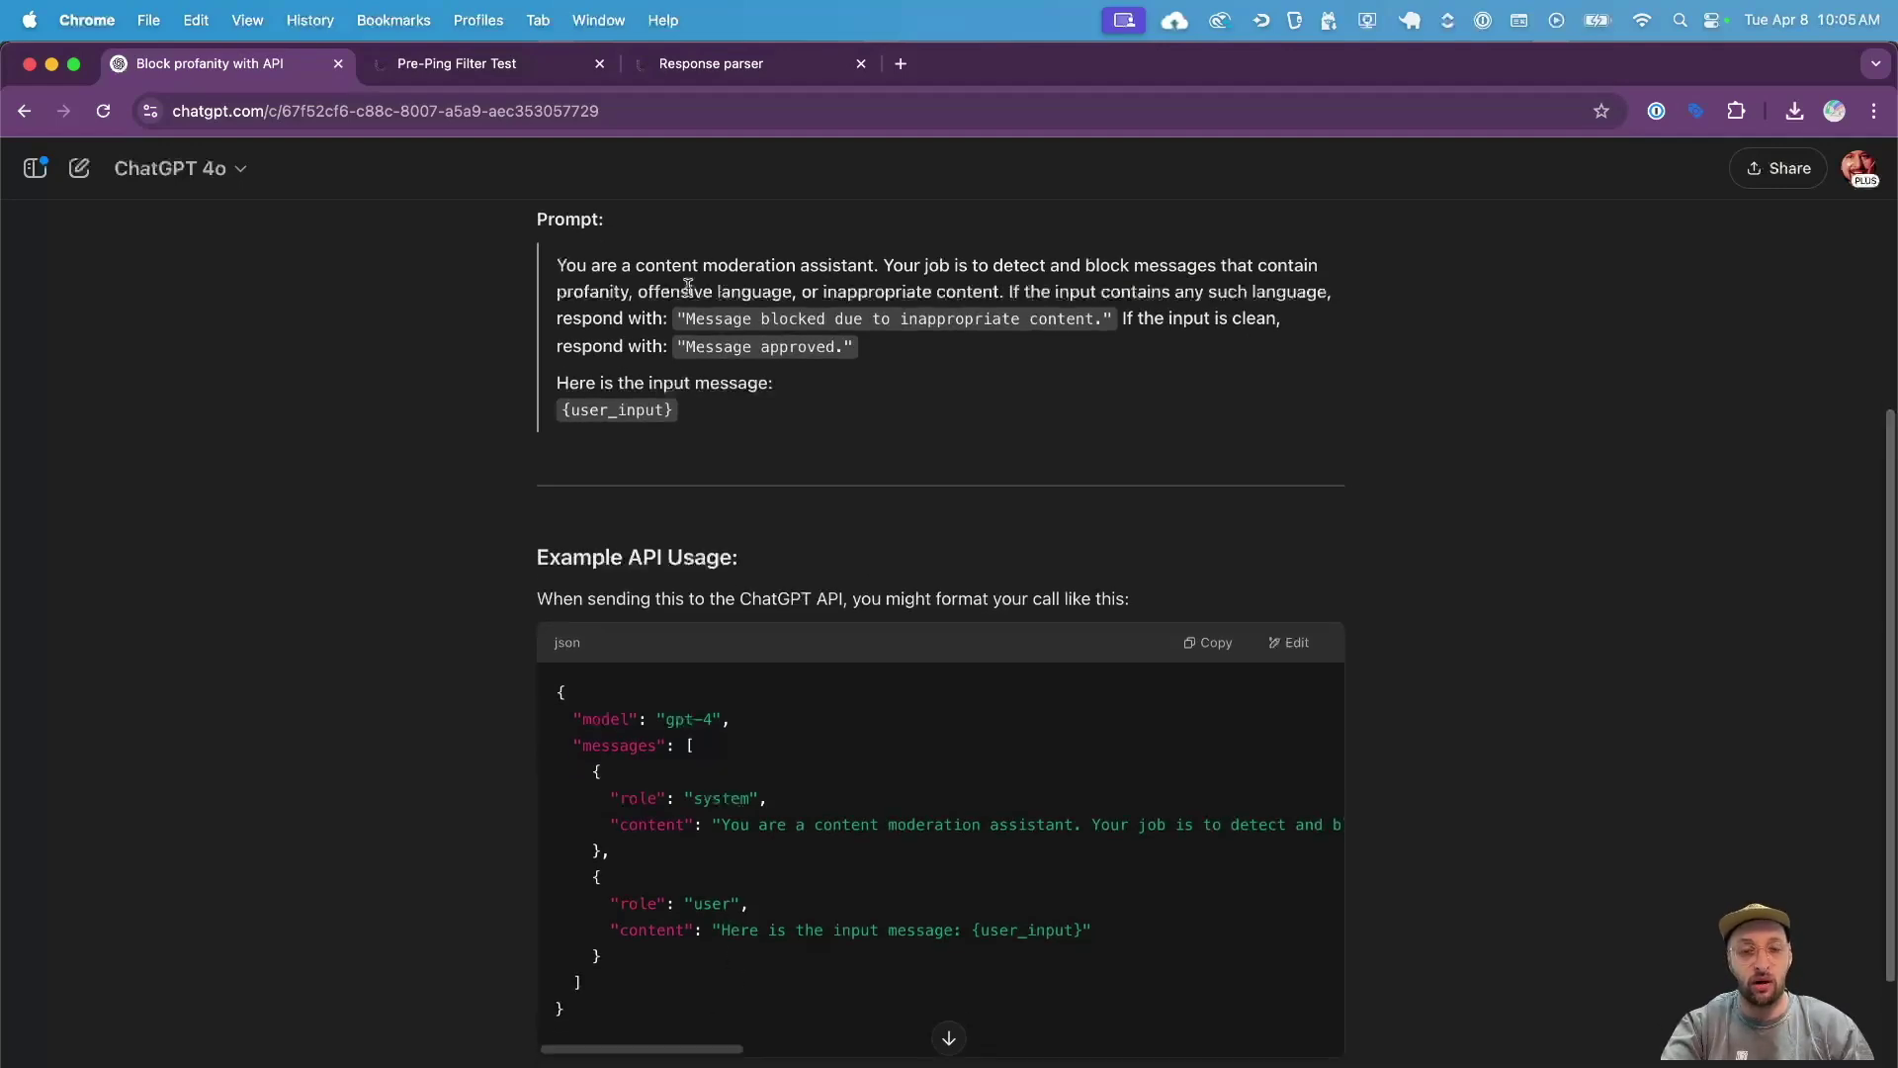
pyautogui.scroll(-2, 741, 786)
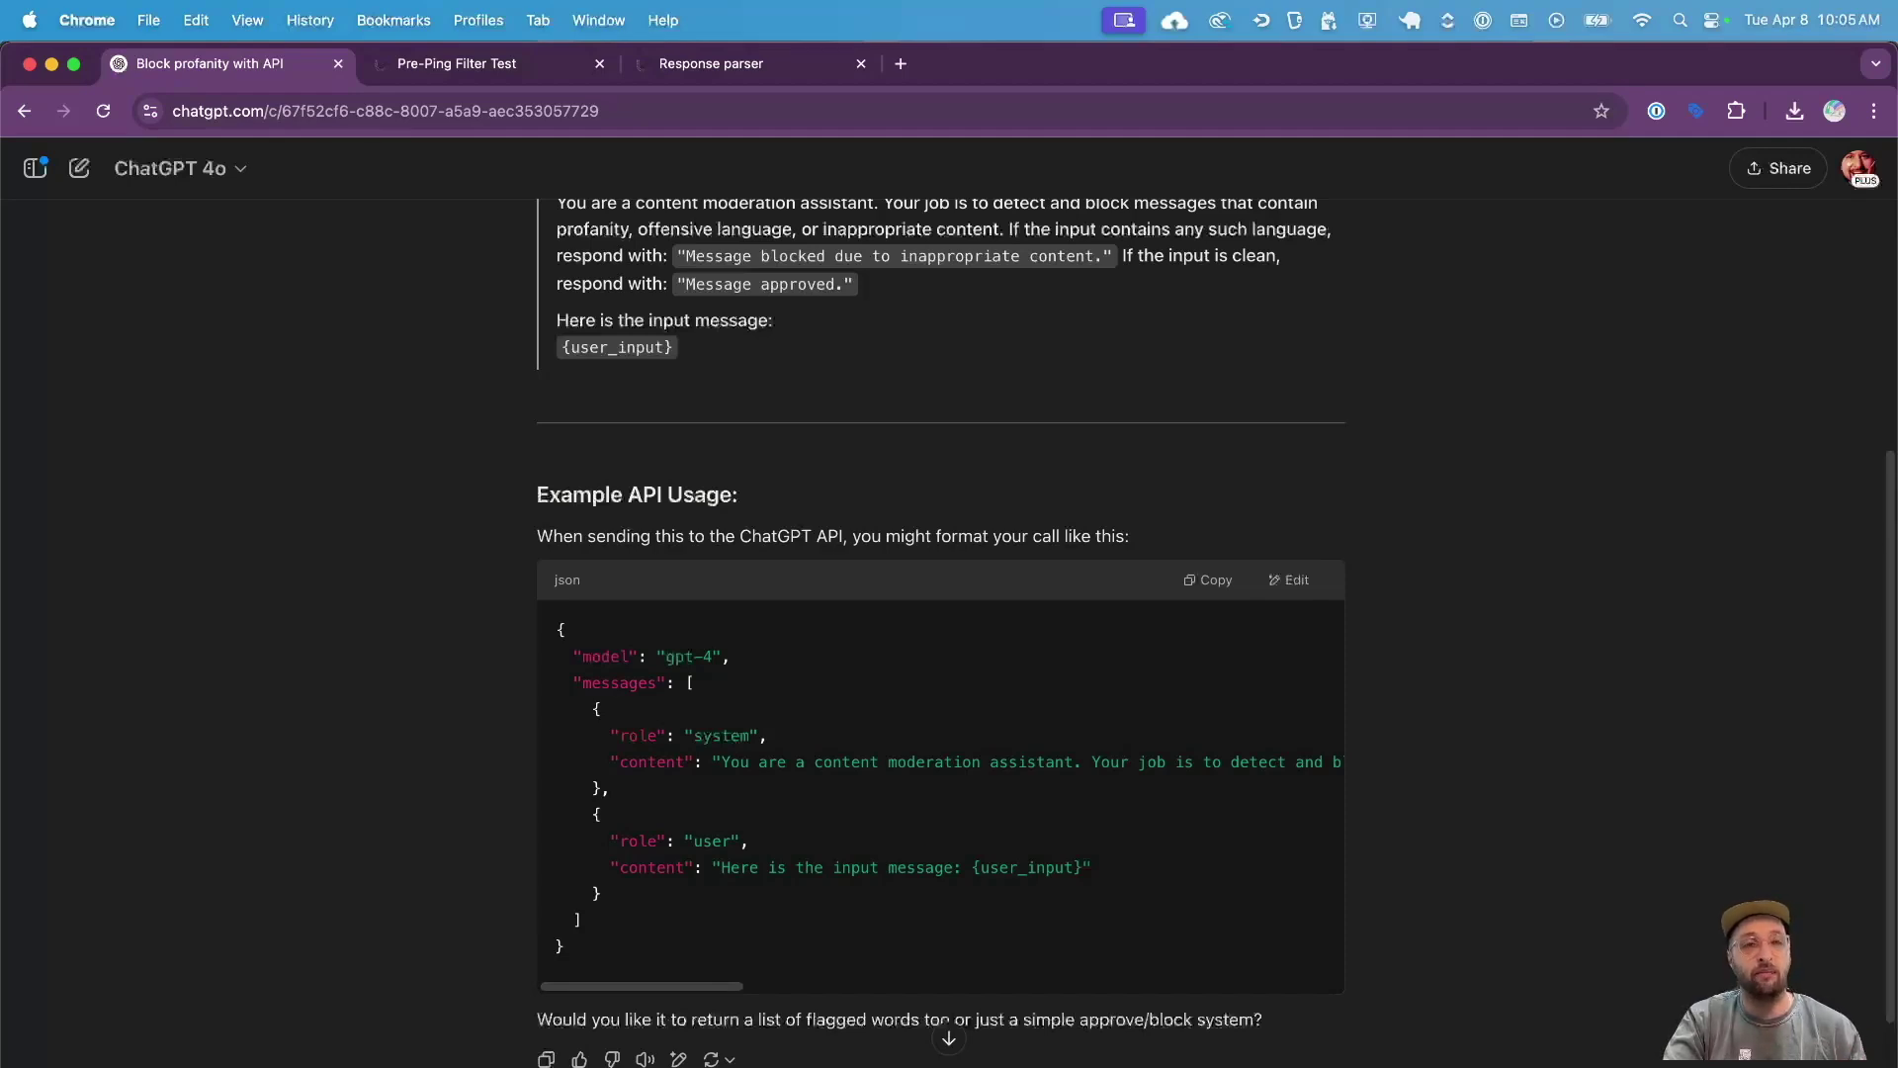
pyautogui.press('super+Tab')
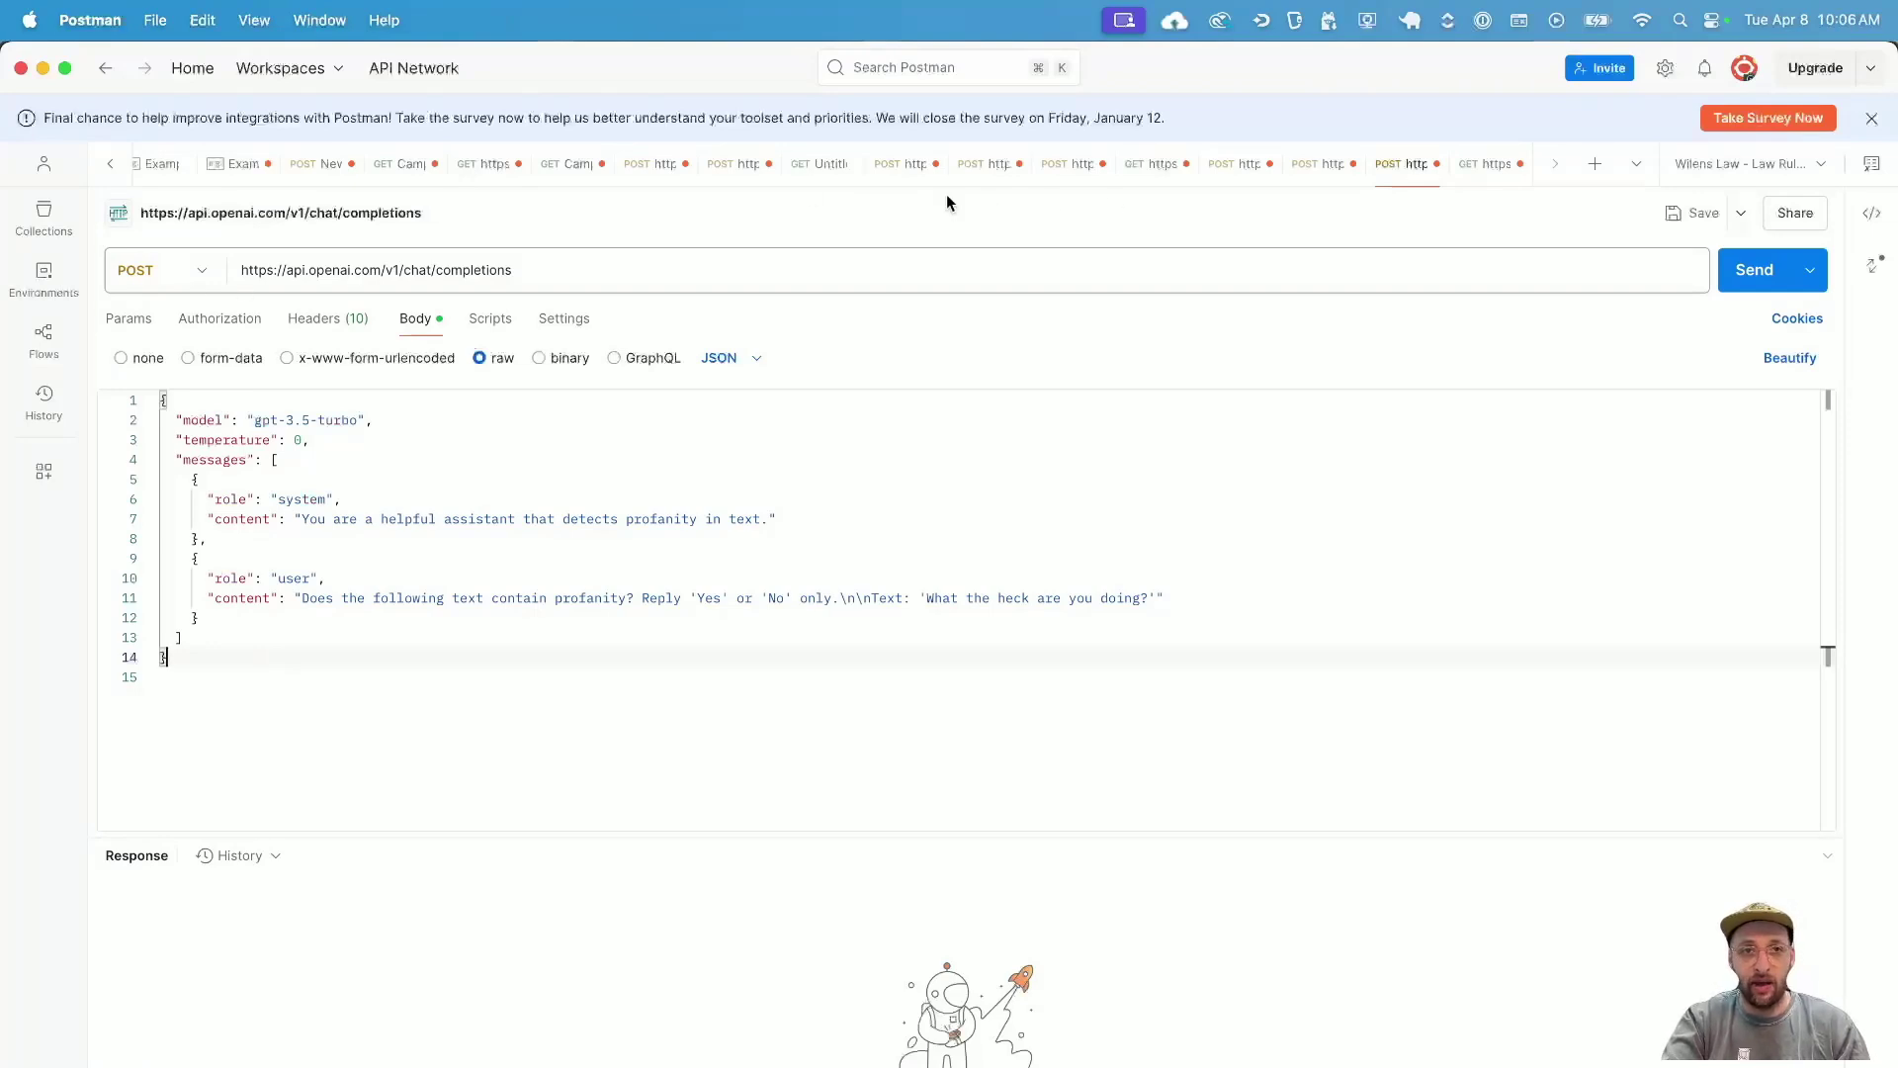
pyautogui.click(342, 271)
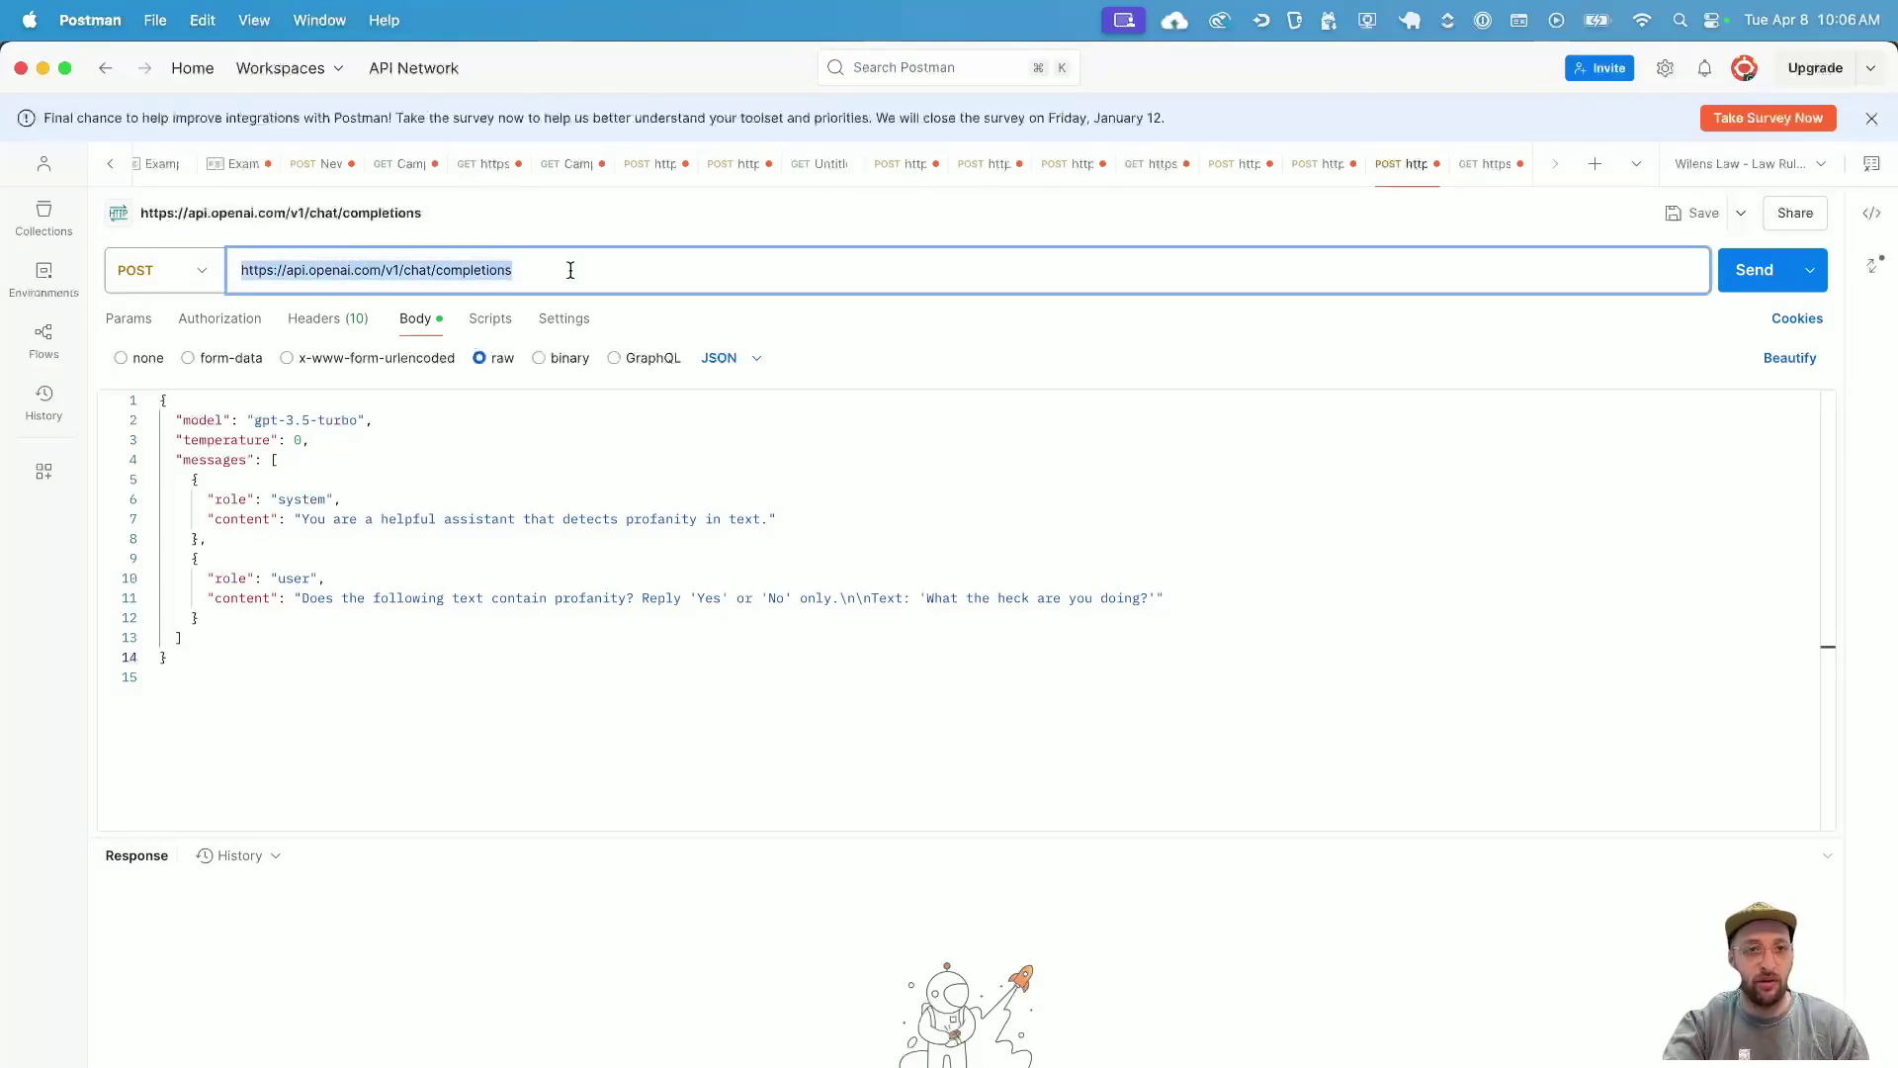
pyautogui.tripleClick(306, 268)
pyautogui.click(583, 278)
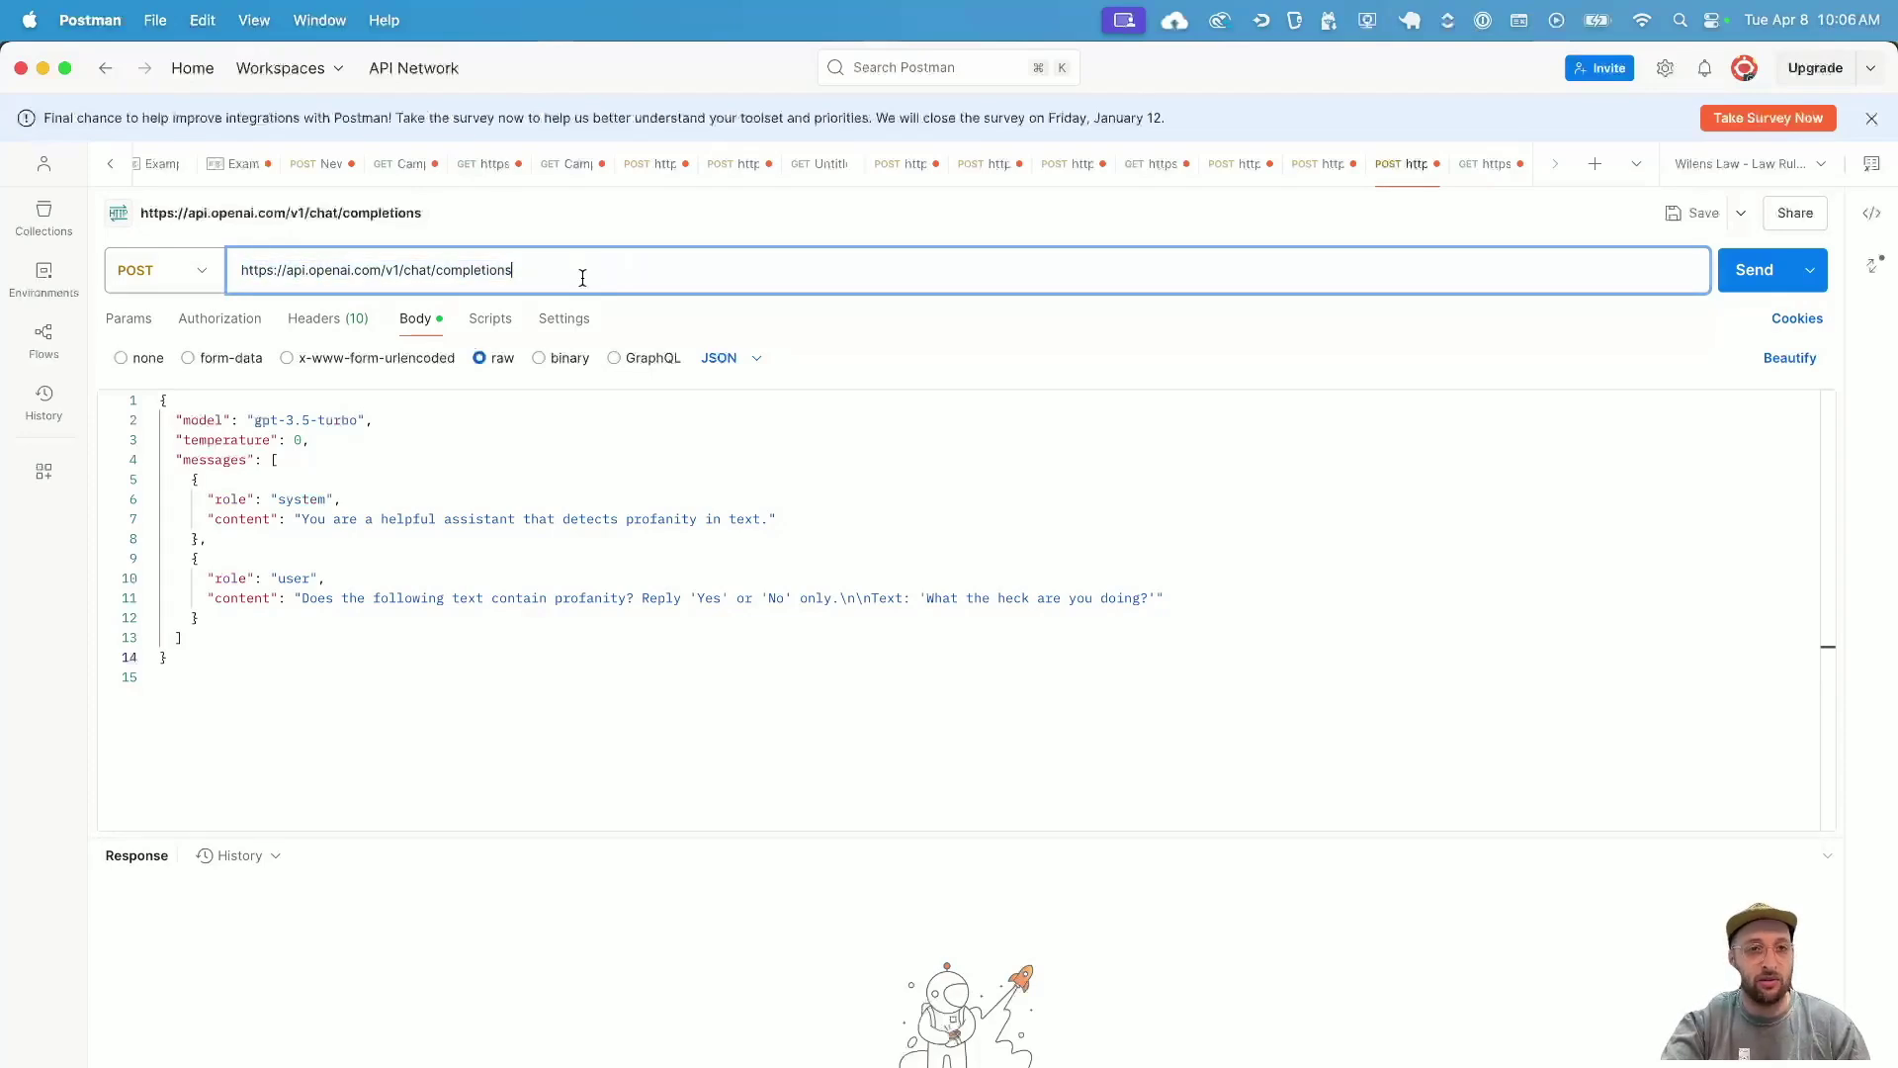
pyautogui.press('super+a')
# - Copy the example JSON call from the ChatGPT reply and replace the whole raw request body in Postman with it
pyautogui.press('super+Tab')
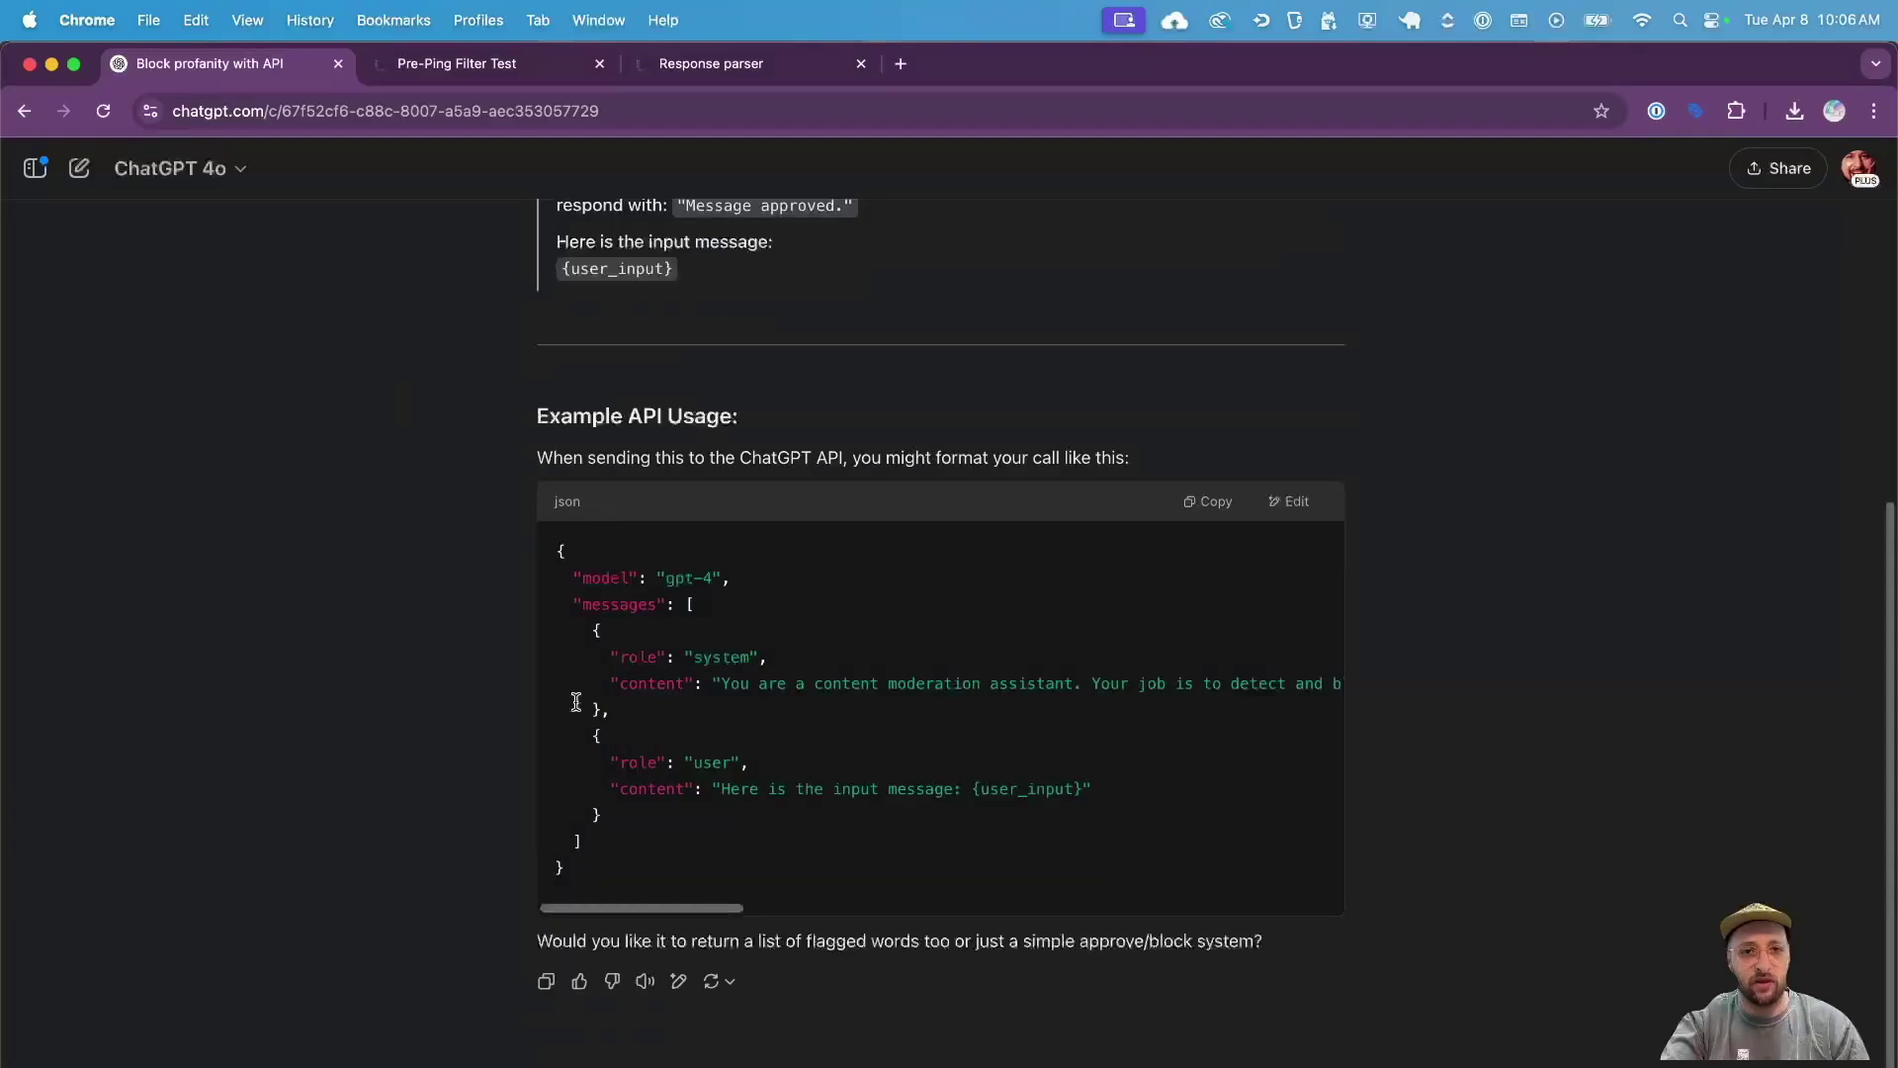
pyautogui.press('super+Tab')
pyautogui.press('super+Tab')
pyautogui.click(1206, 502)
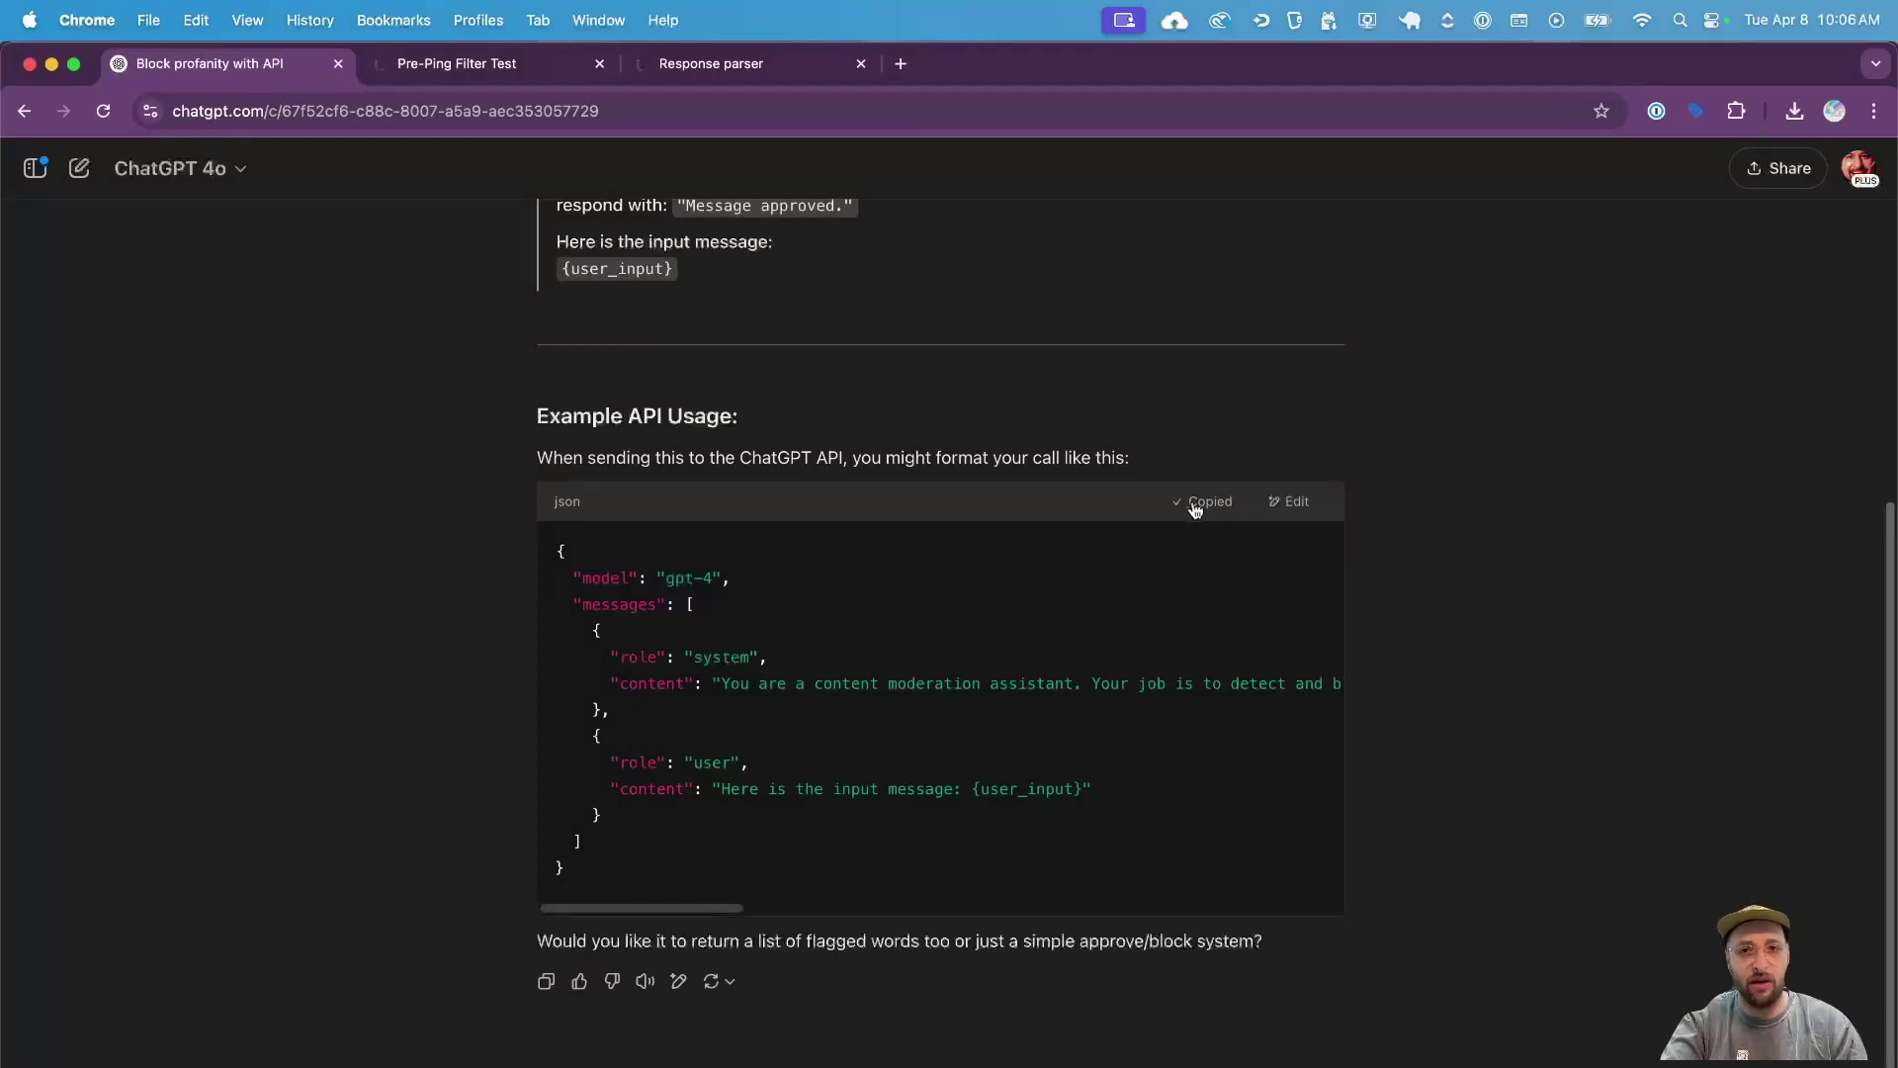
pyautogui.press('super+Tab')
pyautogui.click(314, 622)
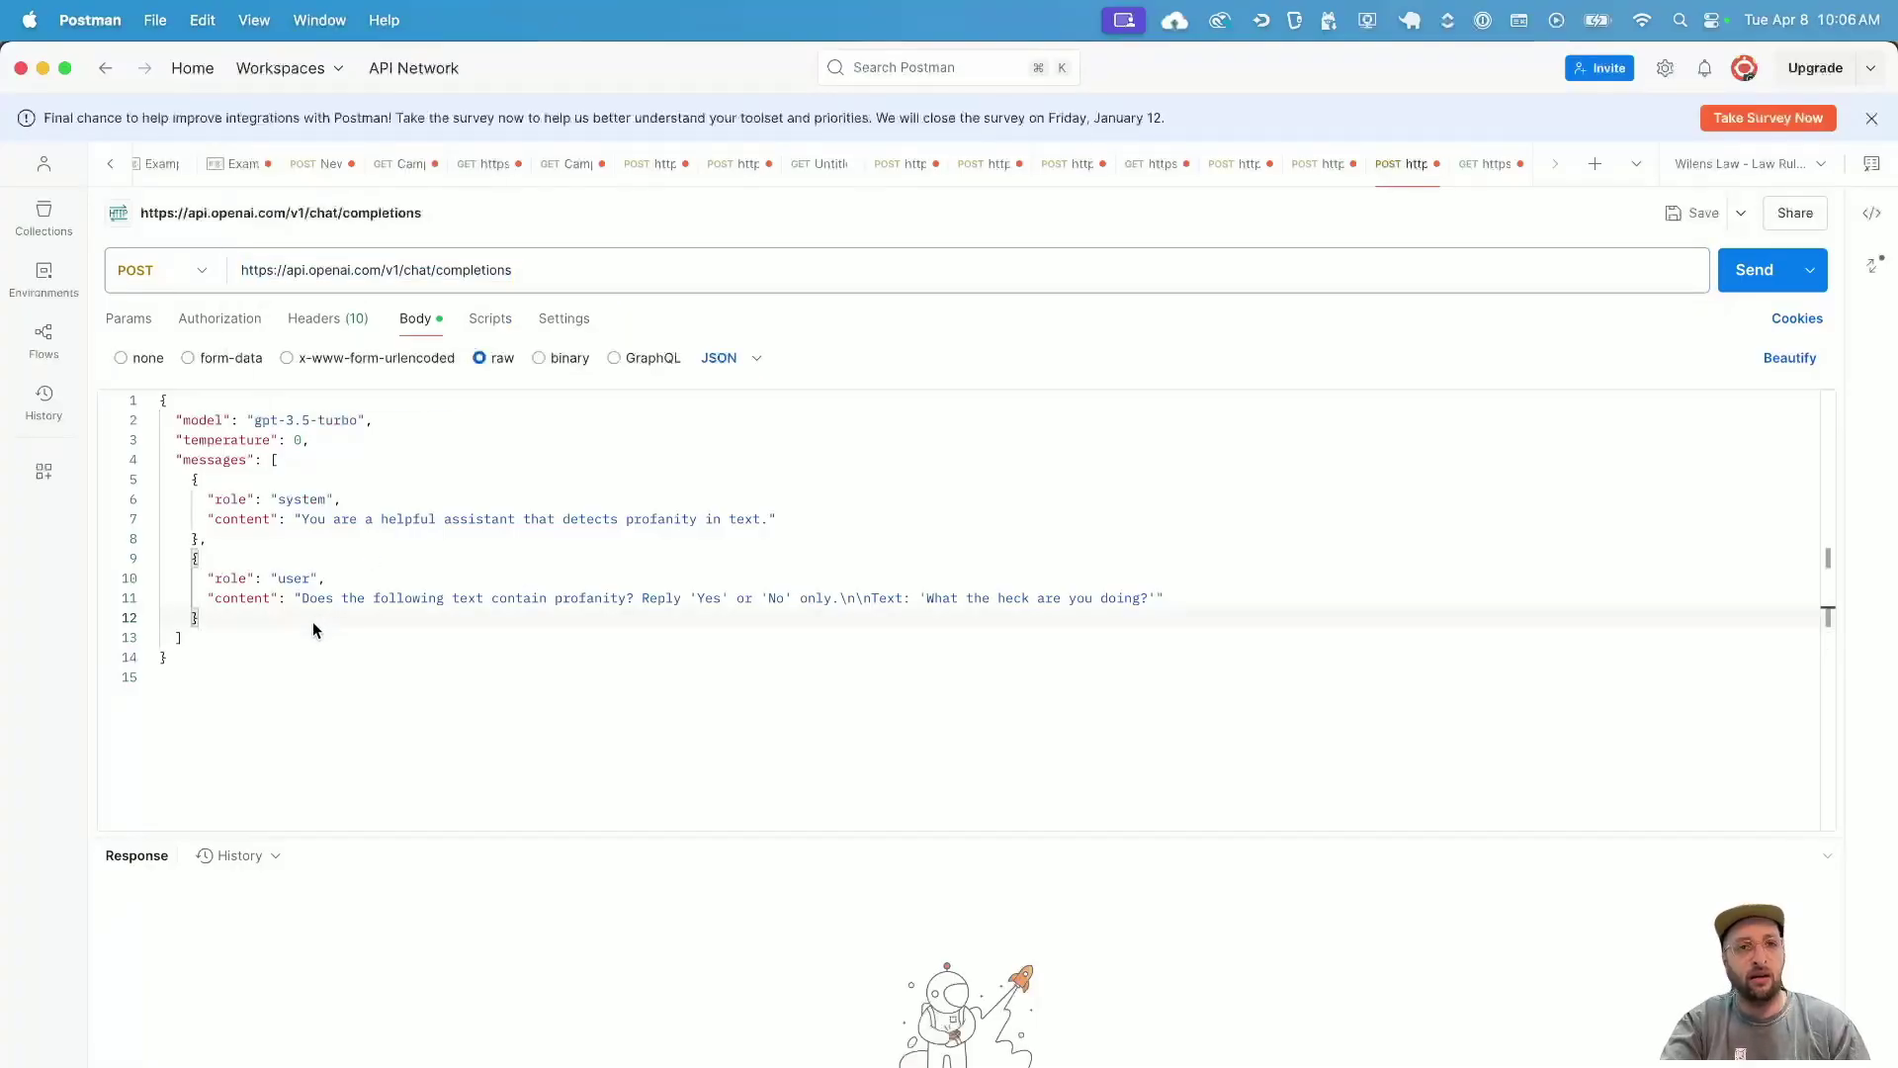
pyautogui.press('super+a')
pyautogui.press('super+v')
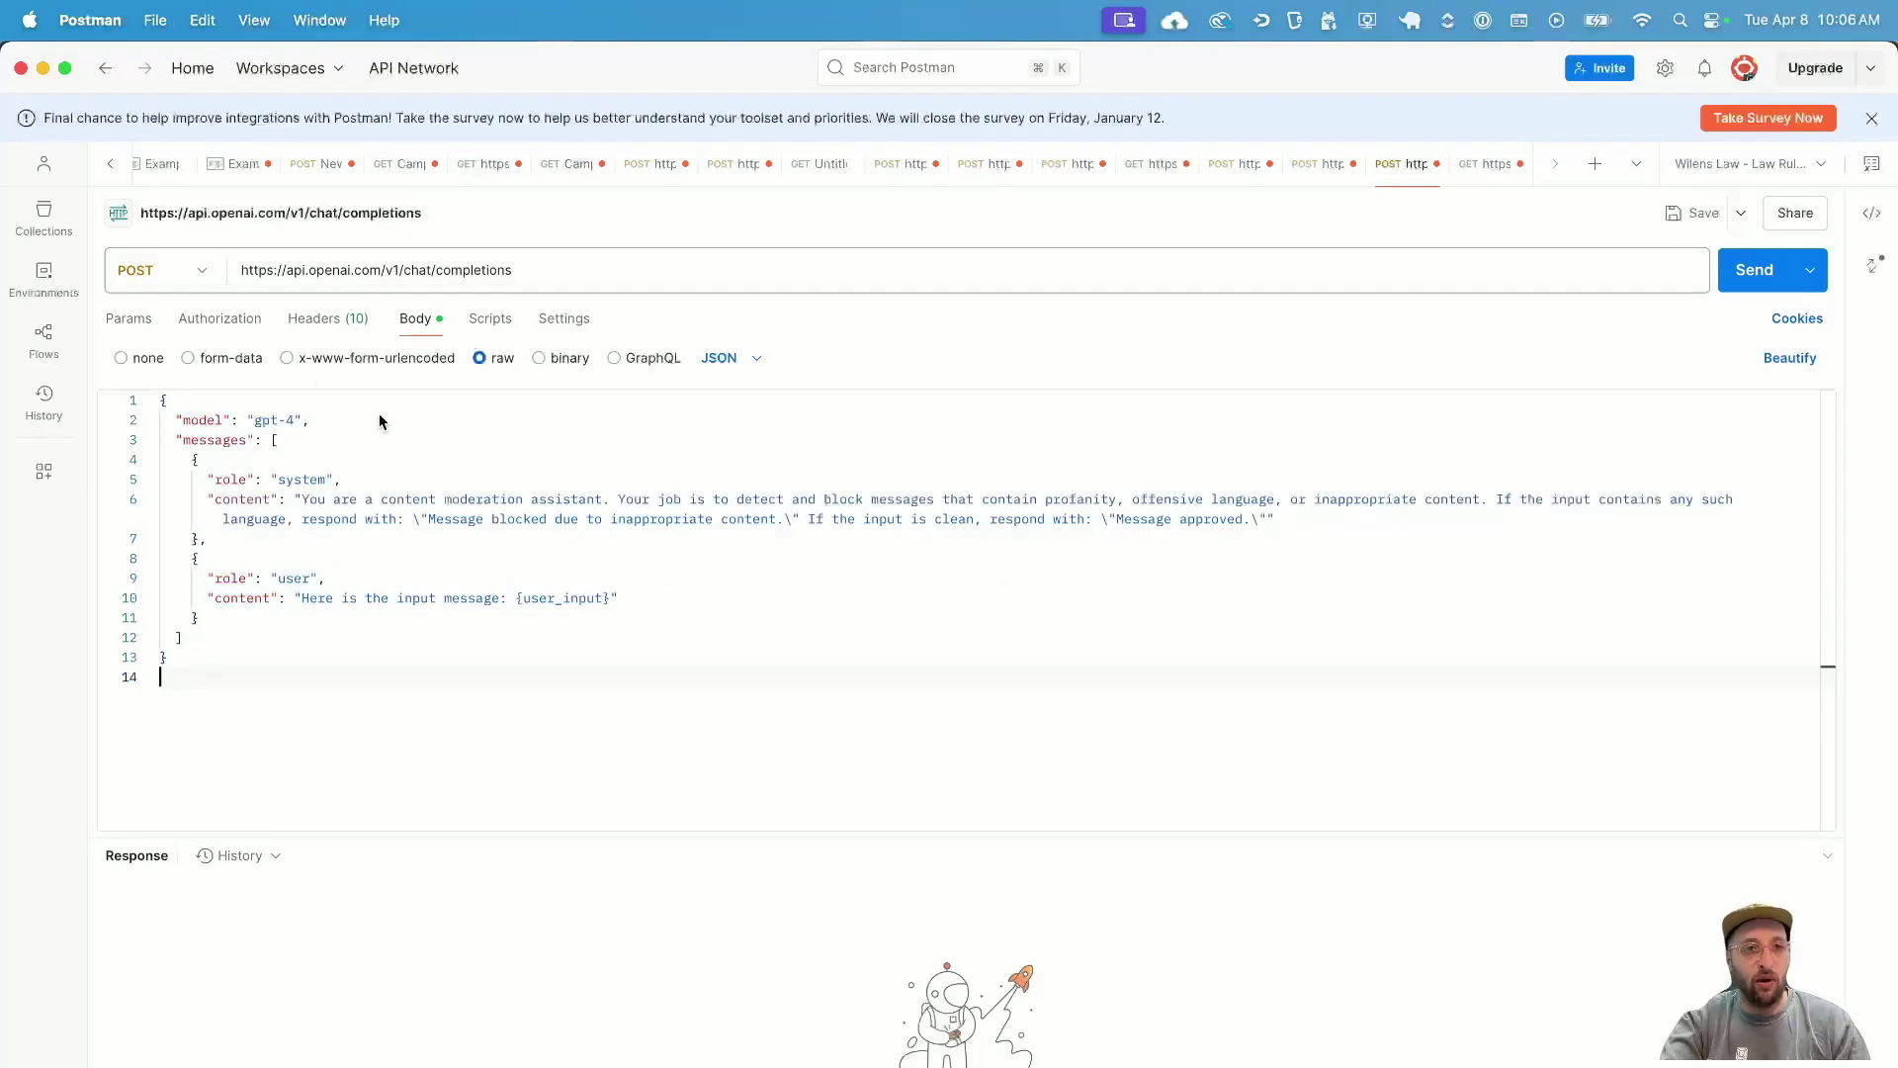
# - Examine the request's Authorization header with its bearer key, and the system and user messages in the body
pyautogui.click(330, 319)
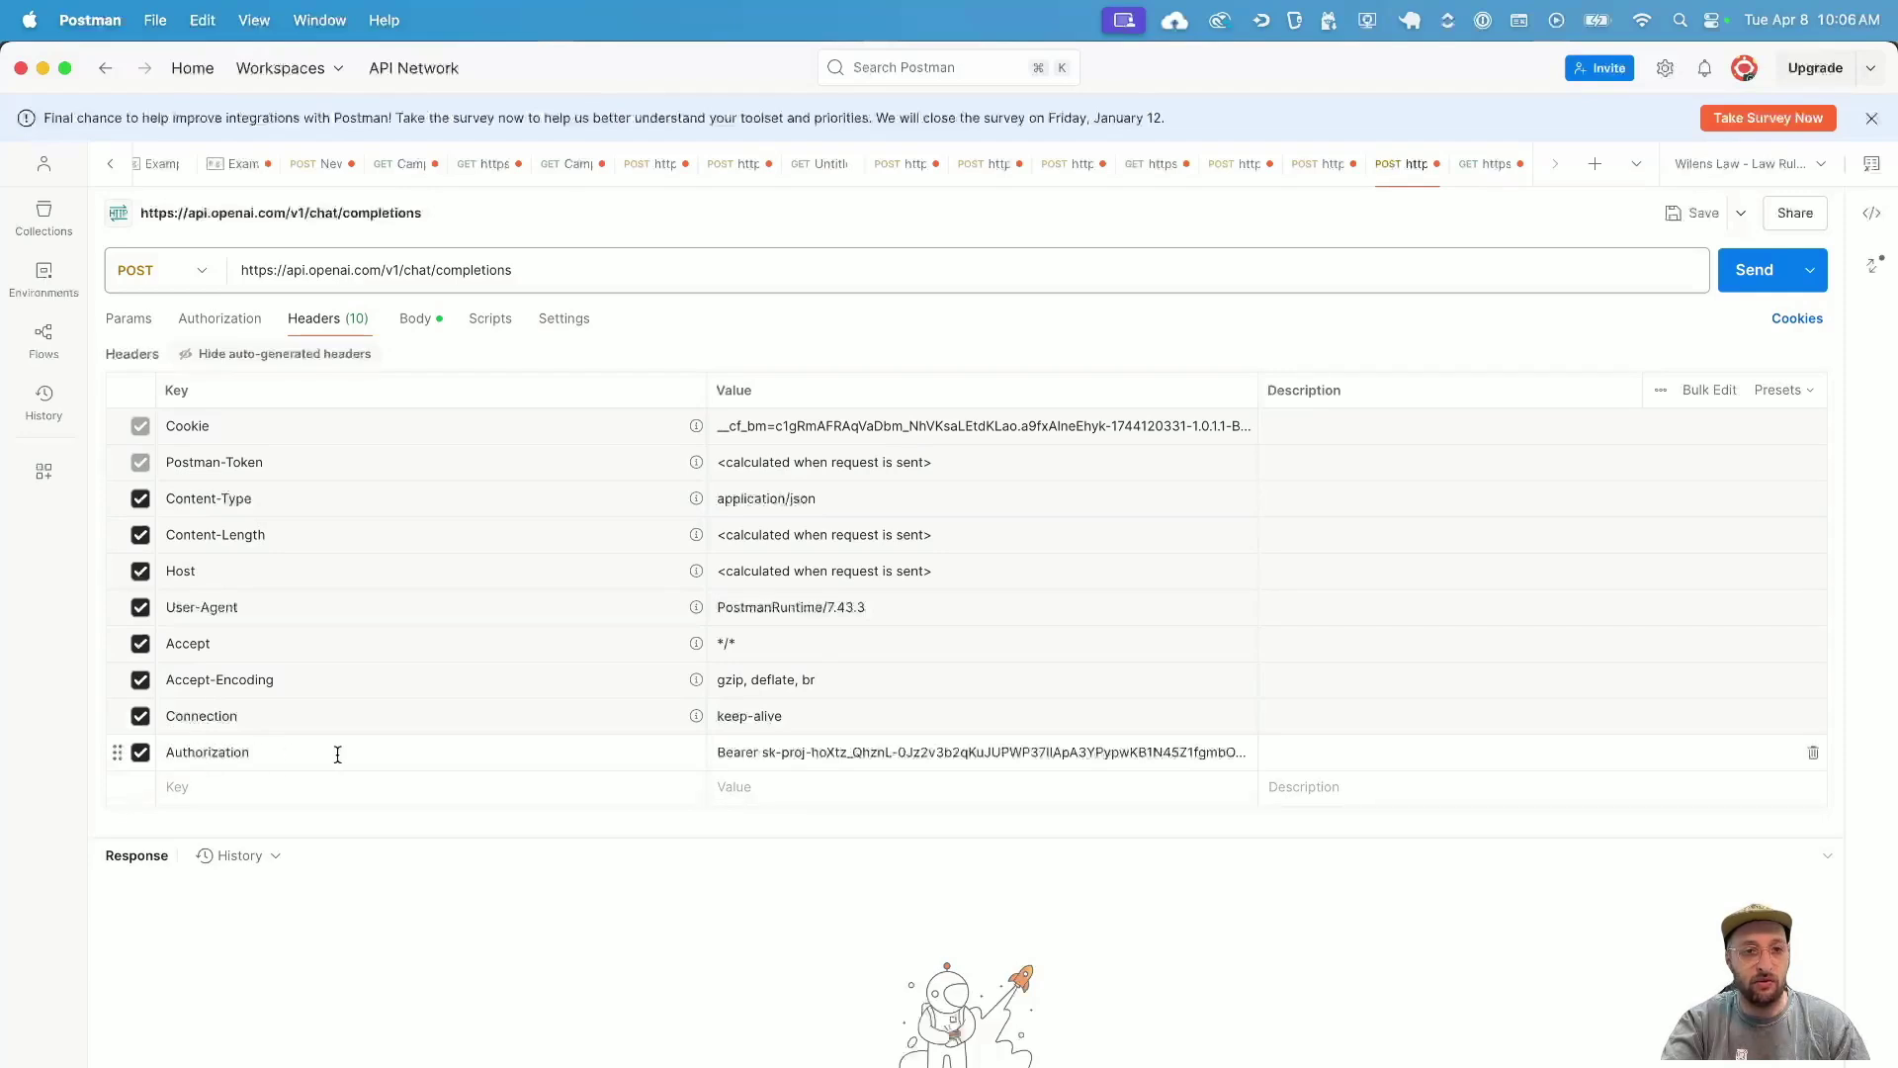
pyautogui.doubleClick(740, 753)
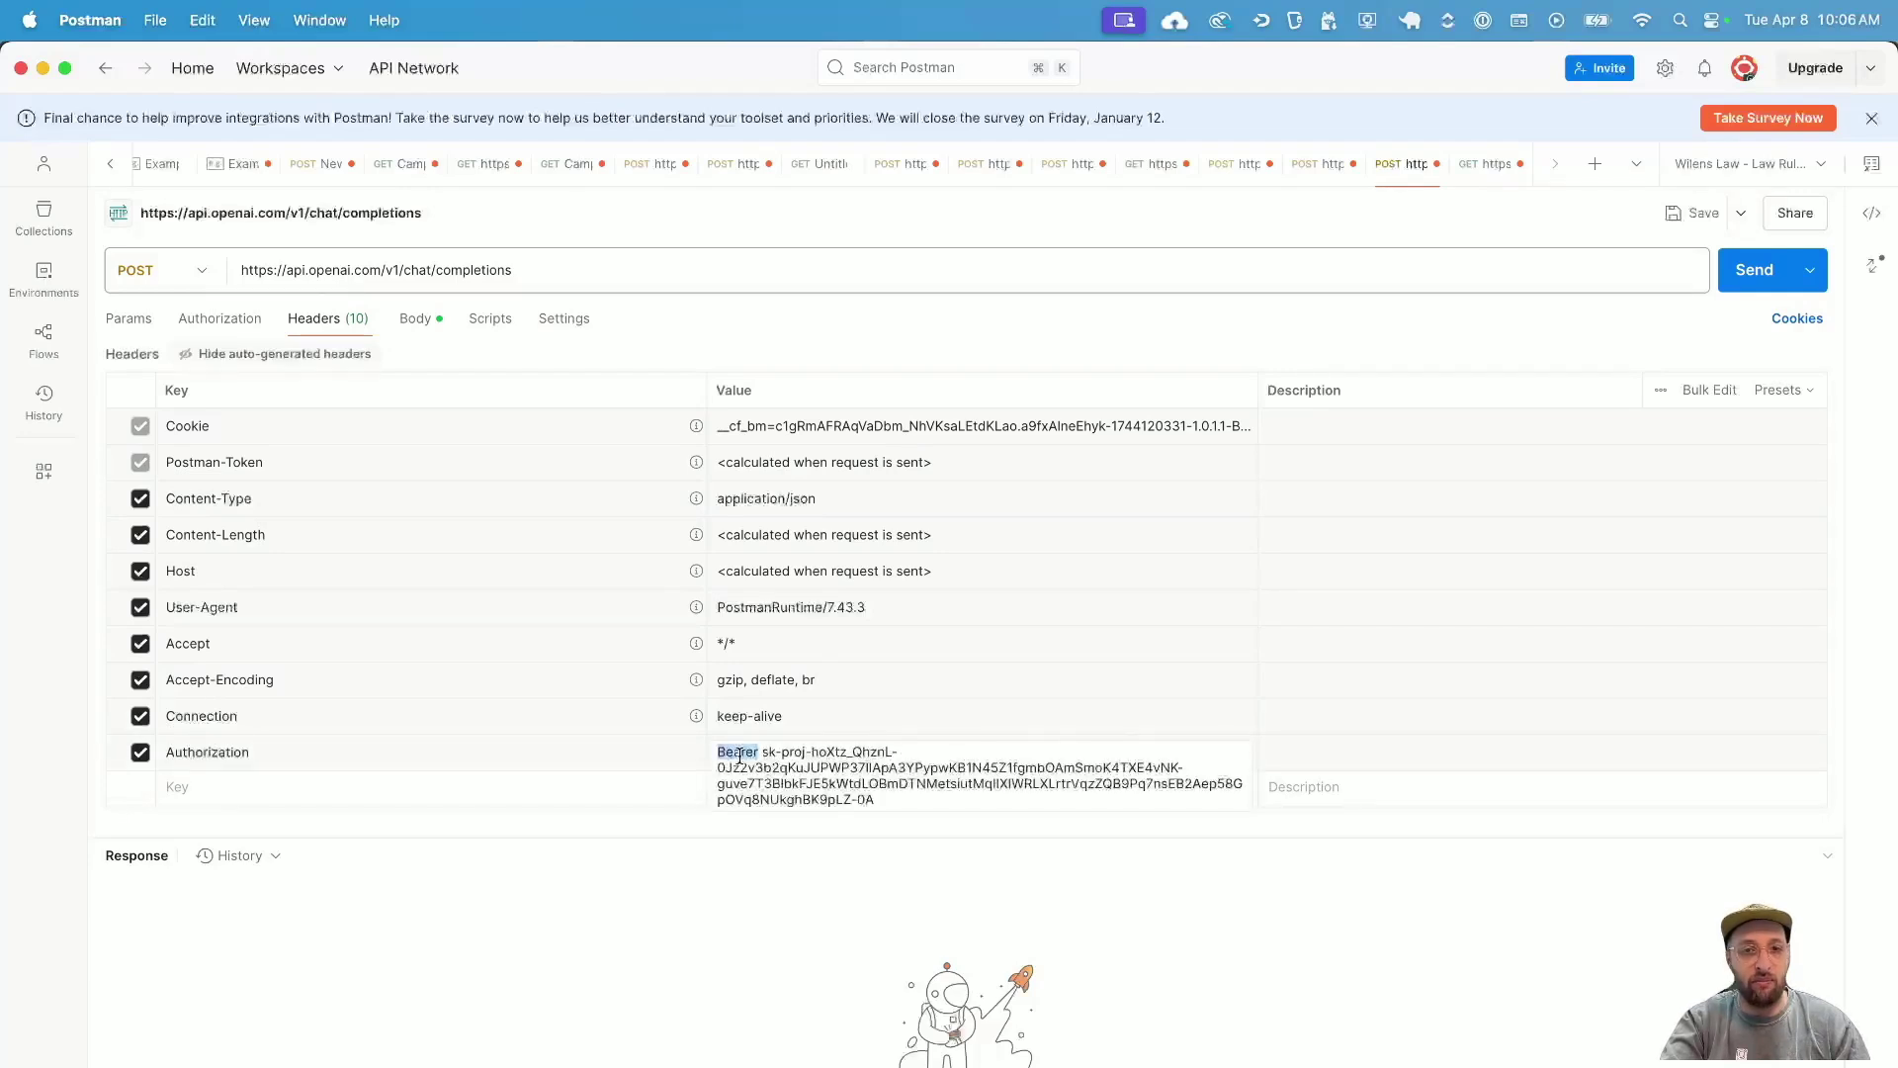
pyautogui.moveTo(762, 753)
pyautogui.mouseDown()
pyautogui.moveTo(966, 797)
pyautogui.moveTo(722, 768)
pyautogui.moveTo(763, 754)
pyautogui.mouseUp()
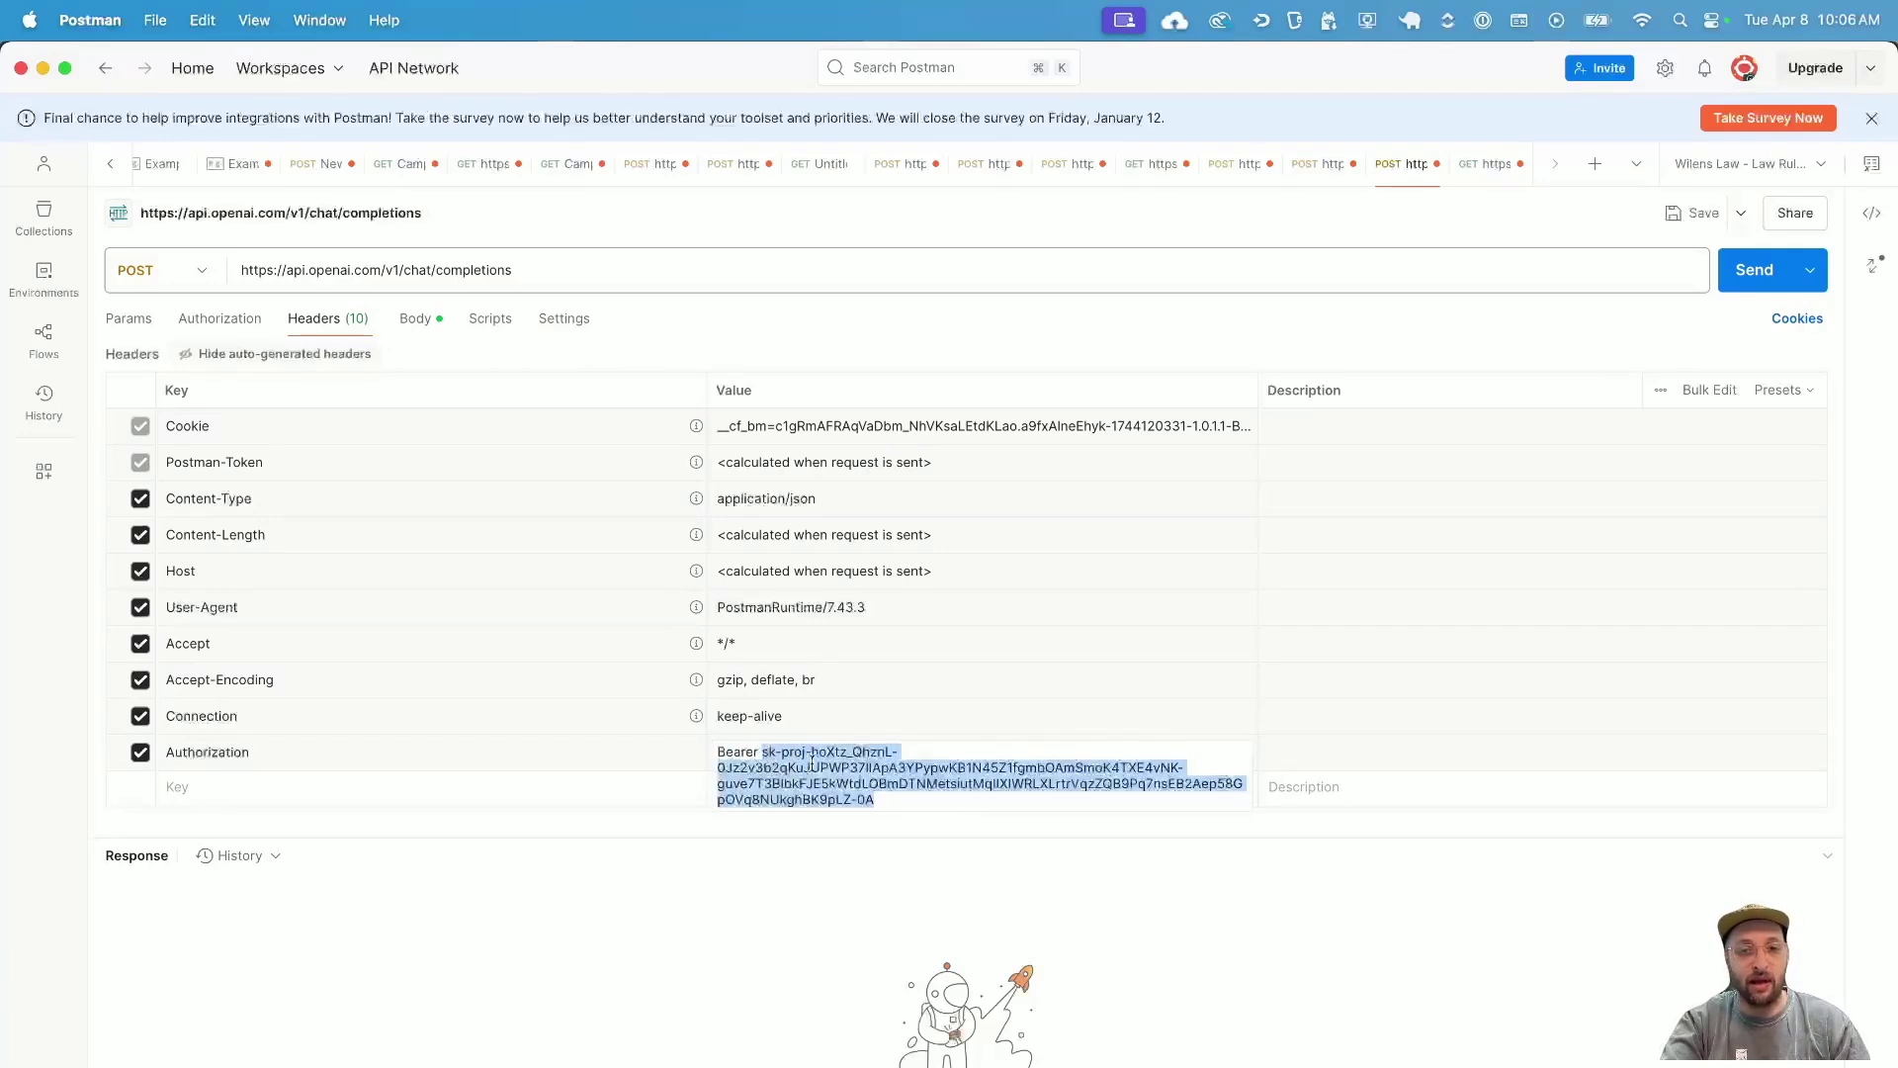
pyautogui.moveTo(911, 796); pyautogui.dragTo(763, 753)
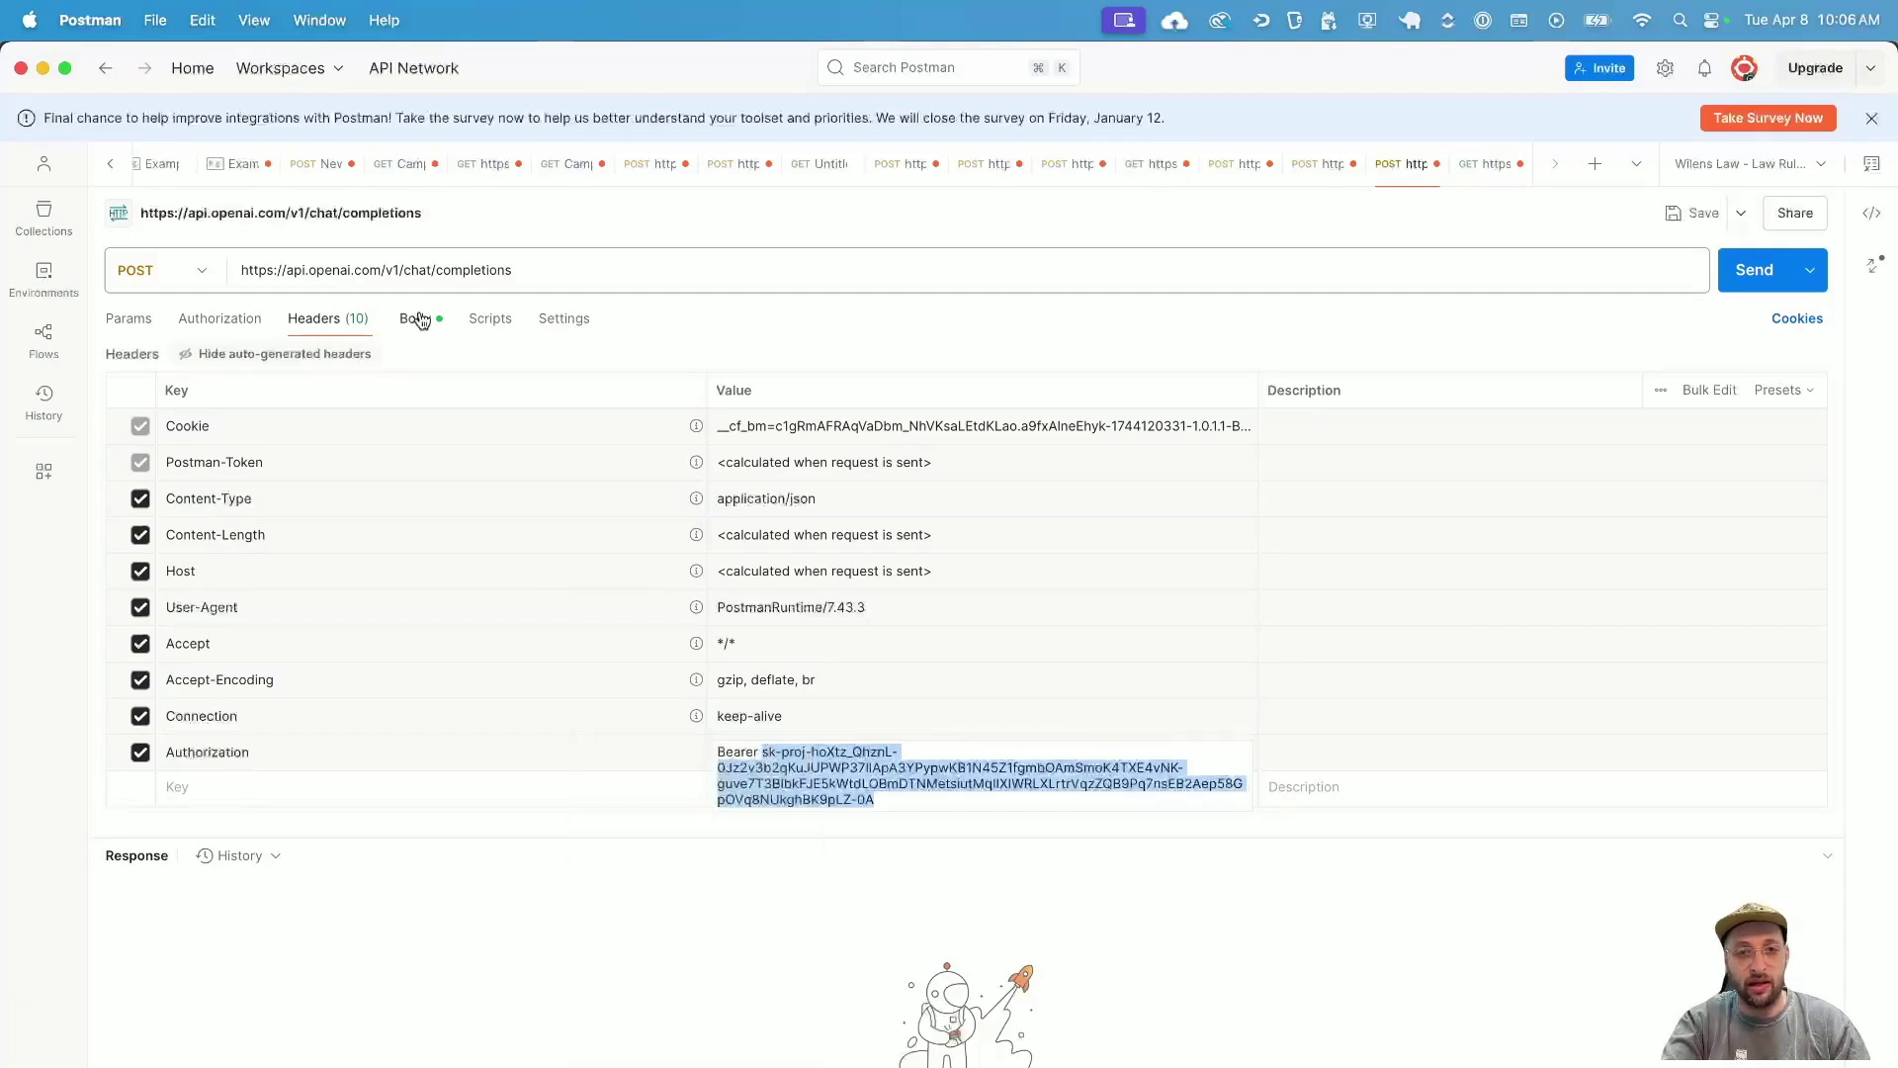
pyautogui.click(419, 318)
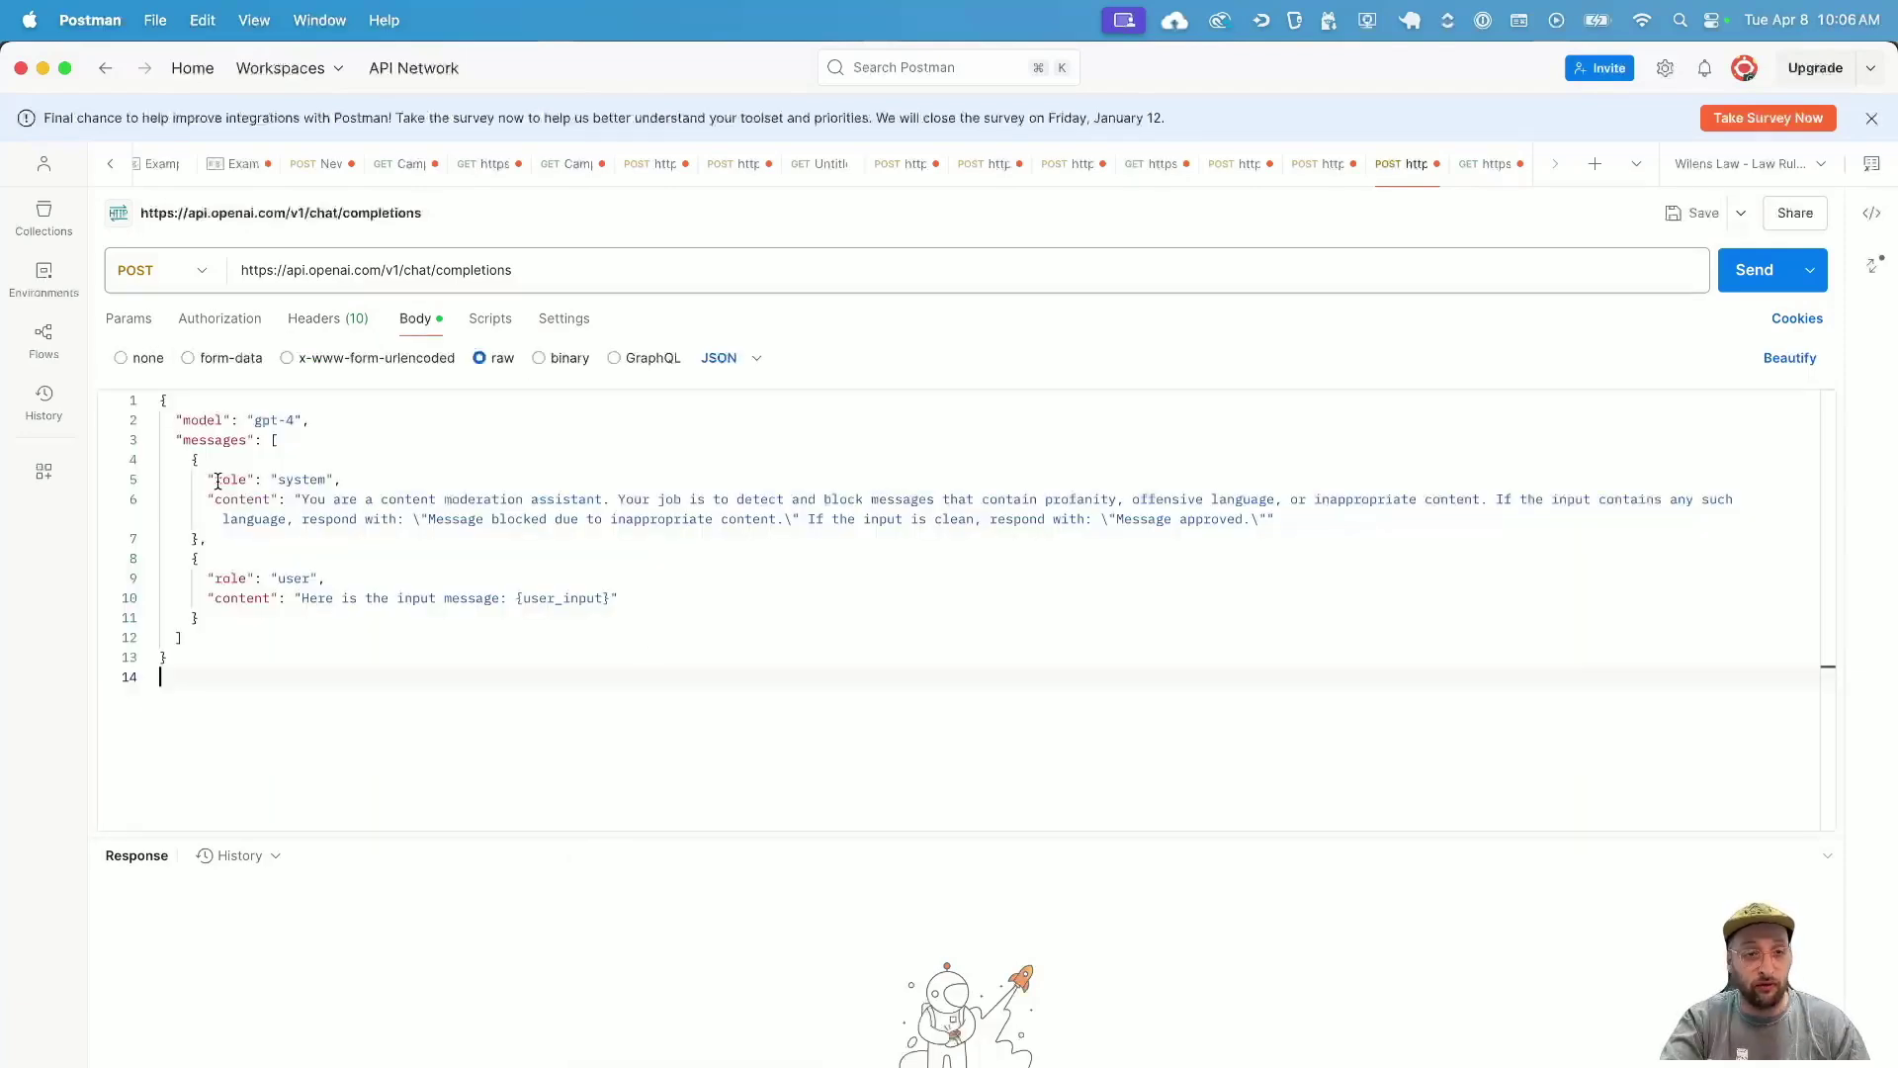
pyautogui.moveTo(214, 479); pyautogui.dragTo(1249, 538)
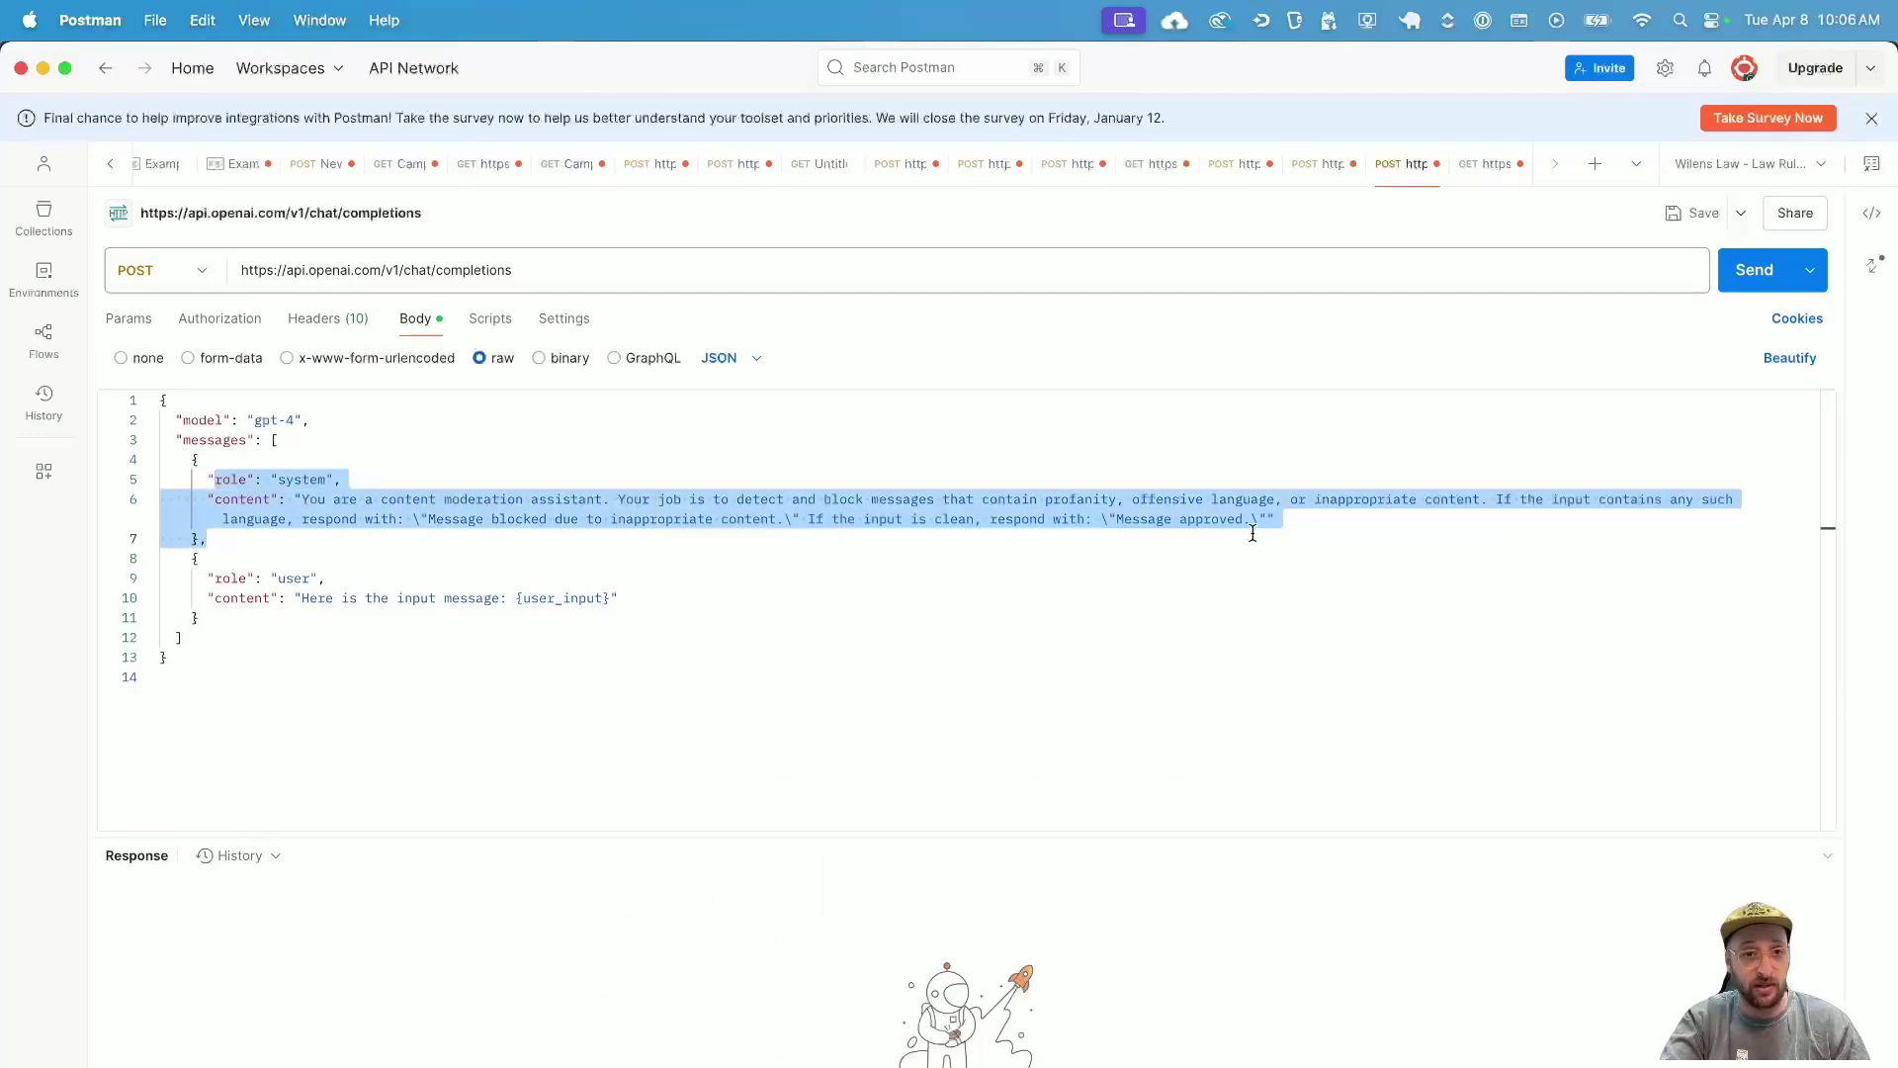
pyautogui.doubleClick(237, 597)
pyautogui.moveTo(214, 577); pyautogui.dragTo(326, 578)
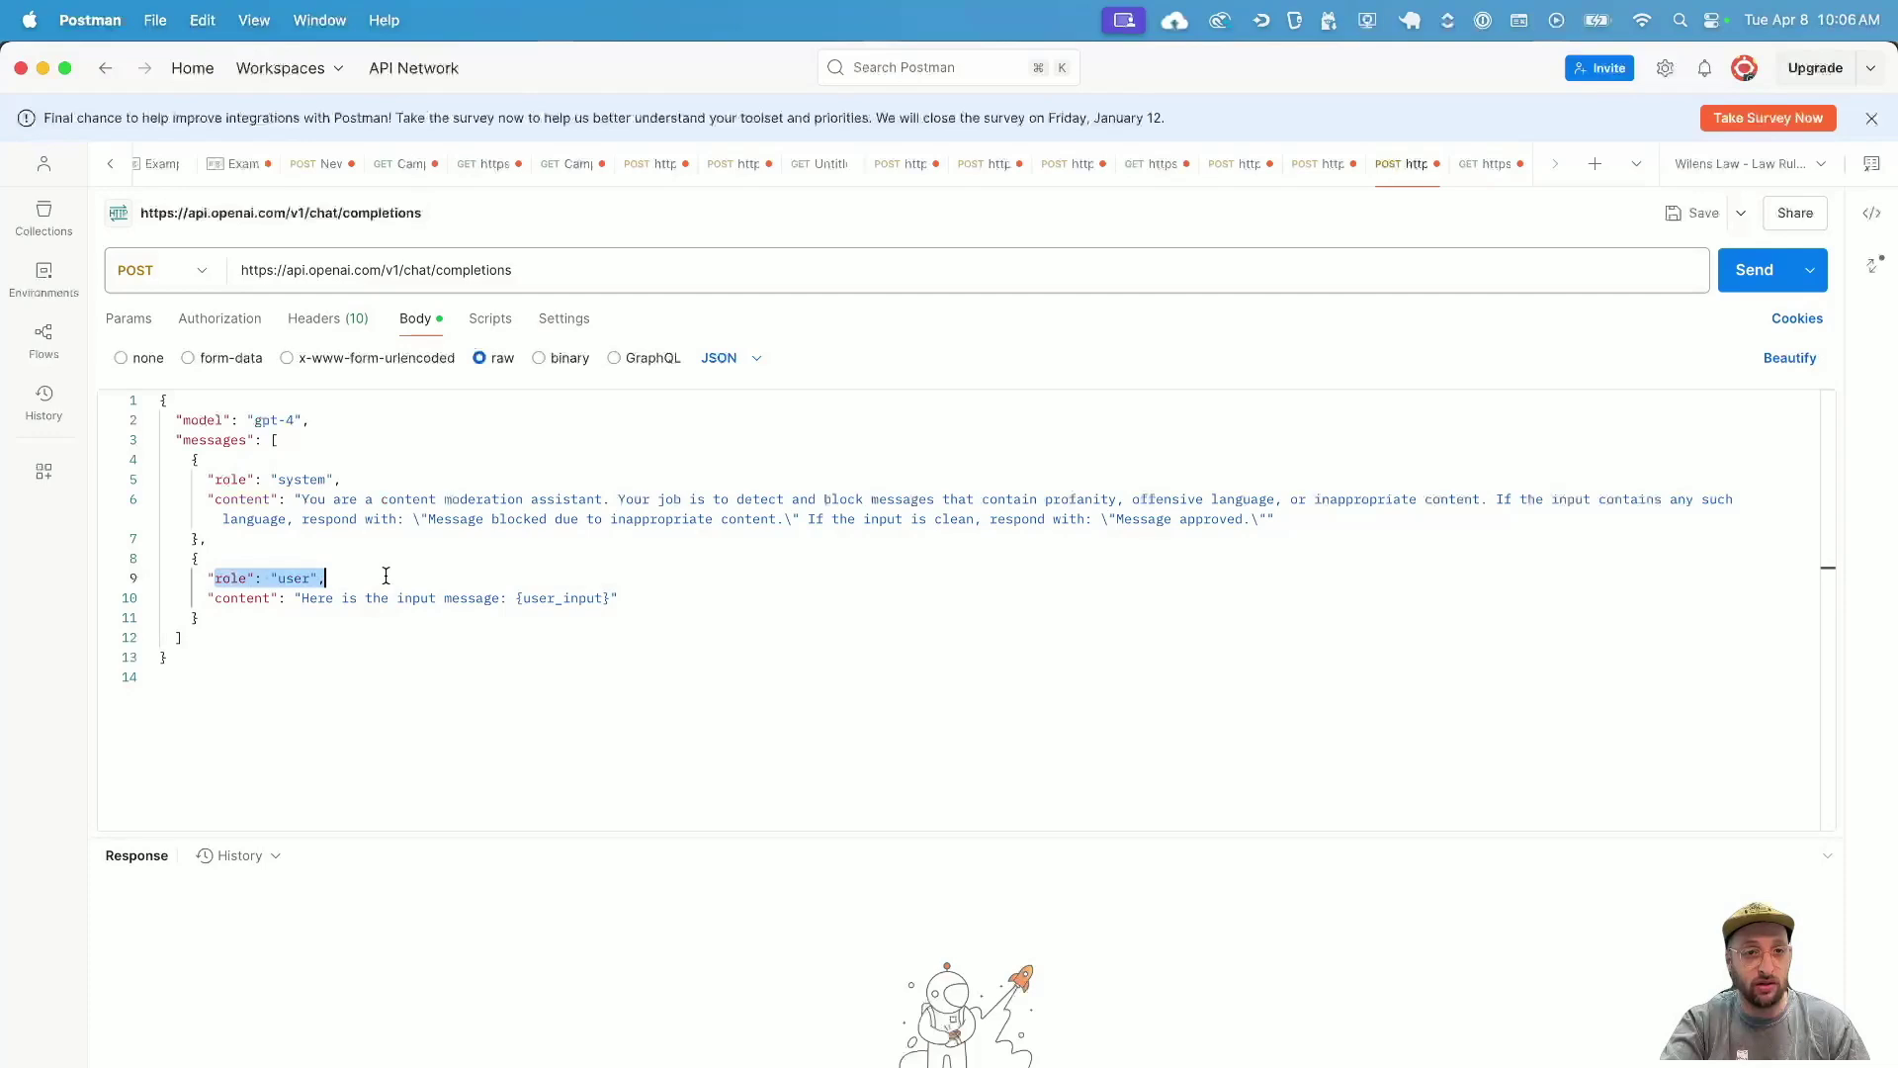
pyautogui.doubleClick(316, 597)
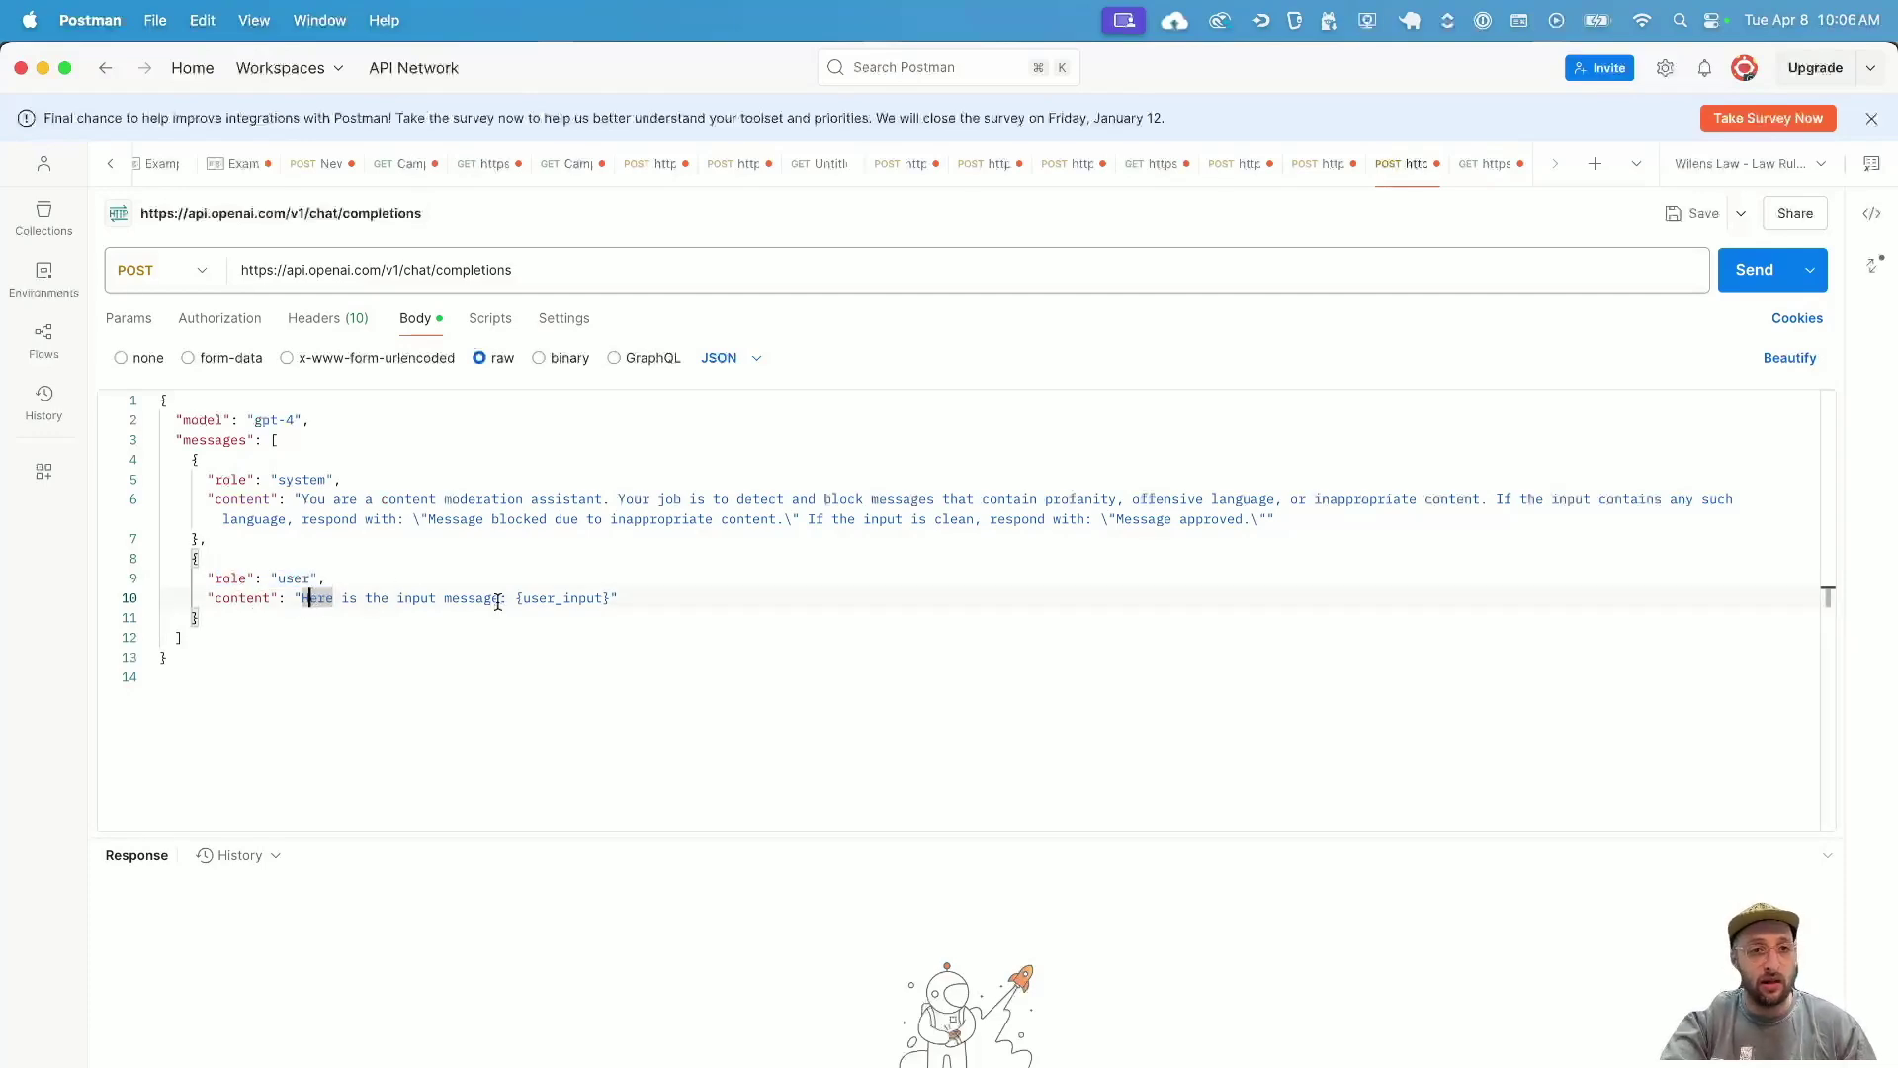
# - Replace the {user_input} placeholder in the user message with "I am butterfly." and send the request
pyautogui.moveTo(514, 598); pyautogui.dragTo(619, 598)
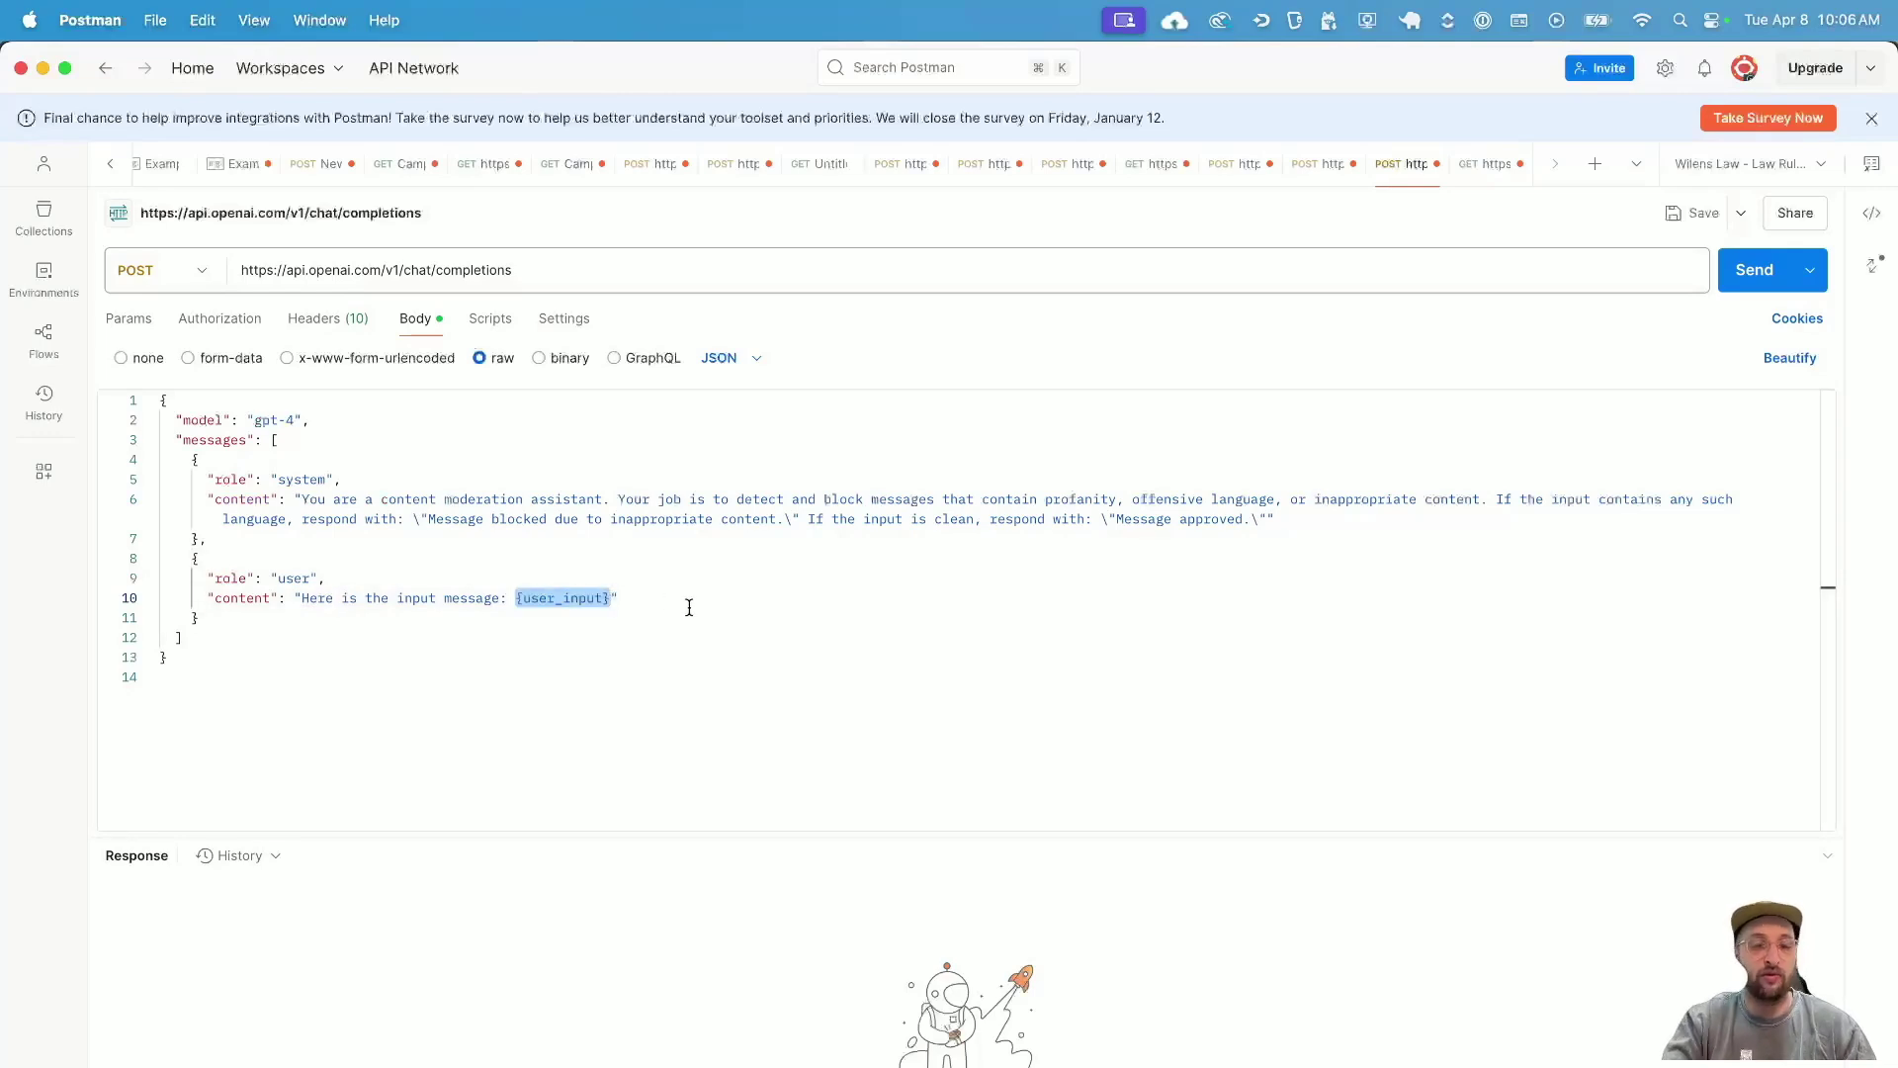
pyautogui.press('BackSpace')
pyautogui.write('I am butterfly.')
pyautogui.click(1748, 273)
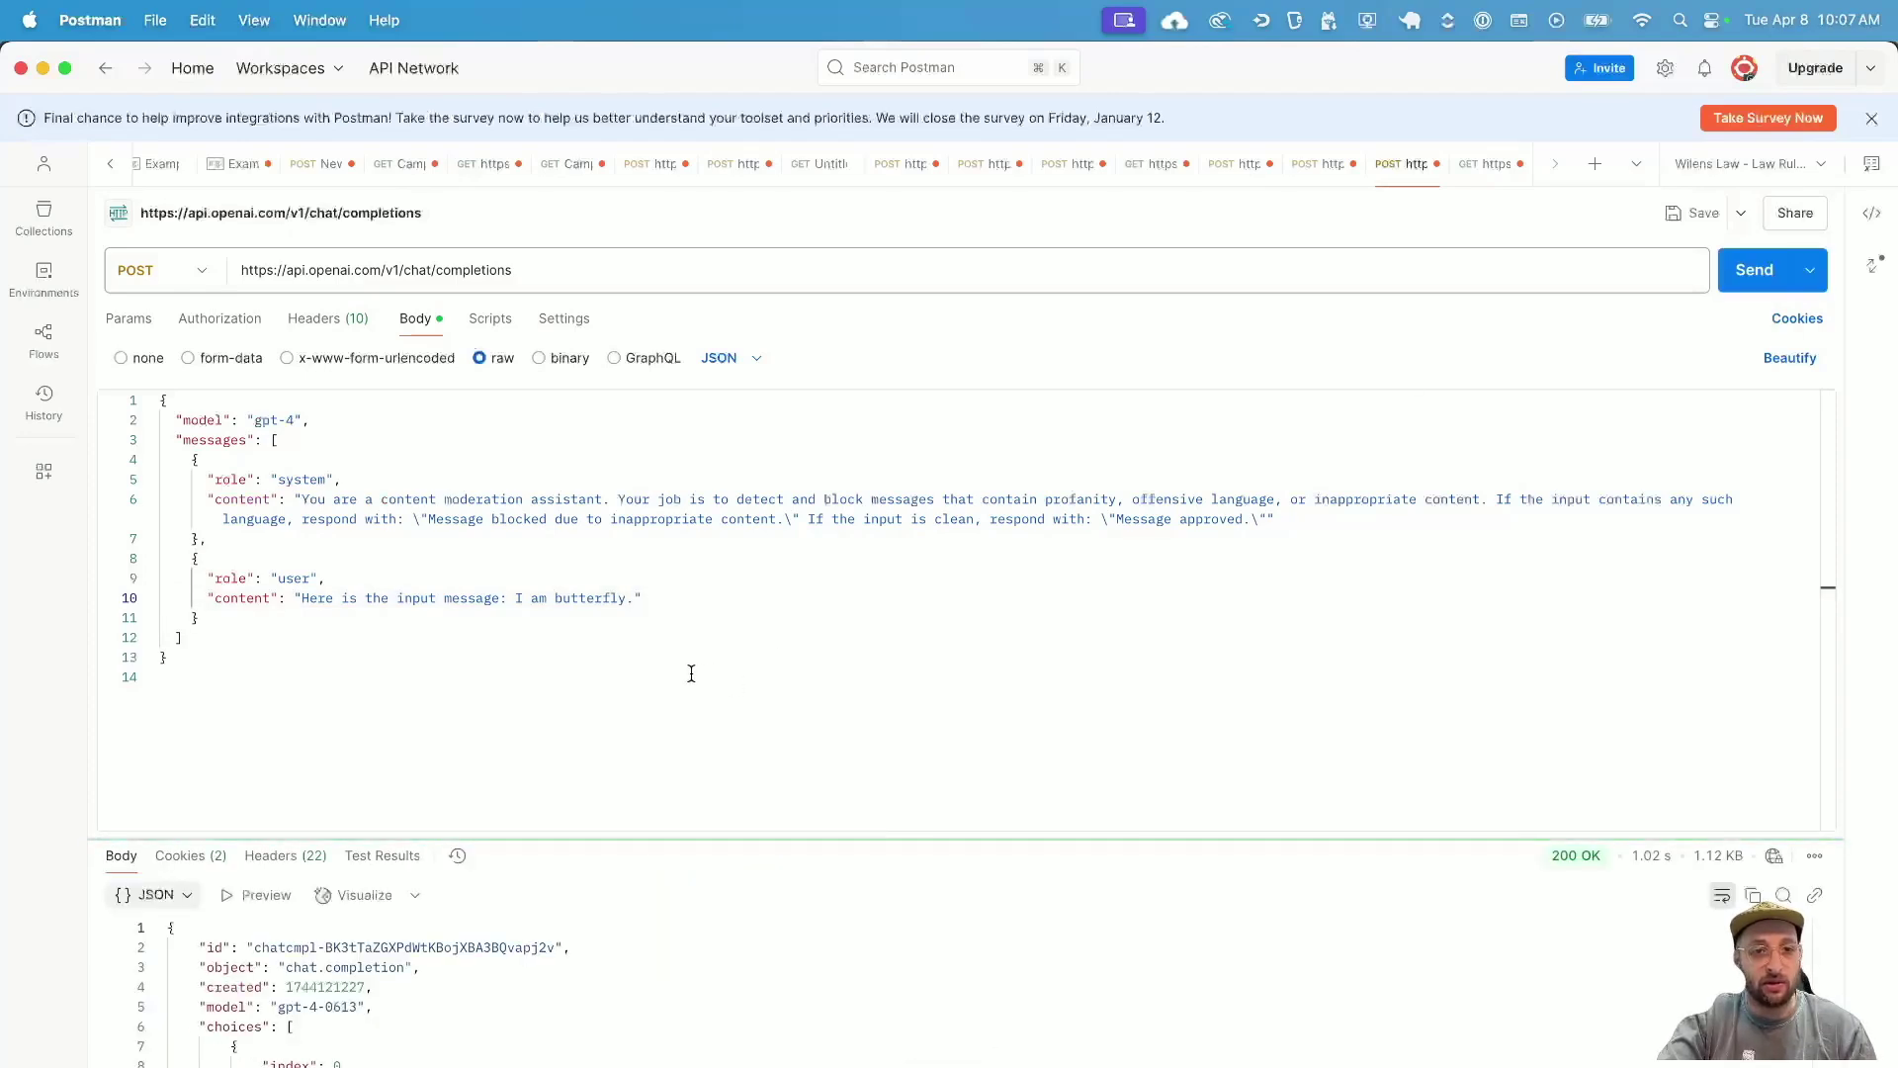
# - Compare the assistant's message content in the response with the reply wording defined in the system prompt
pyautogui.scroll(-3, 302, 958)
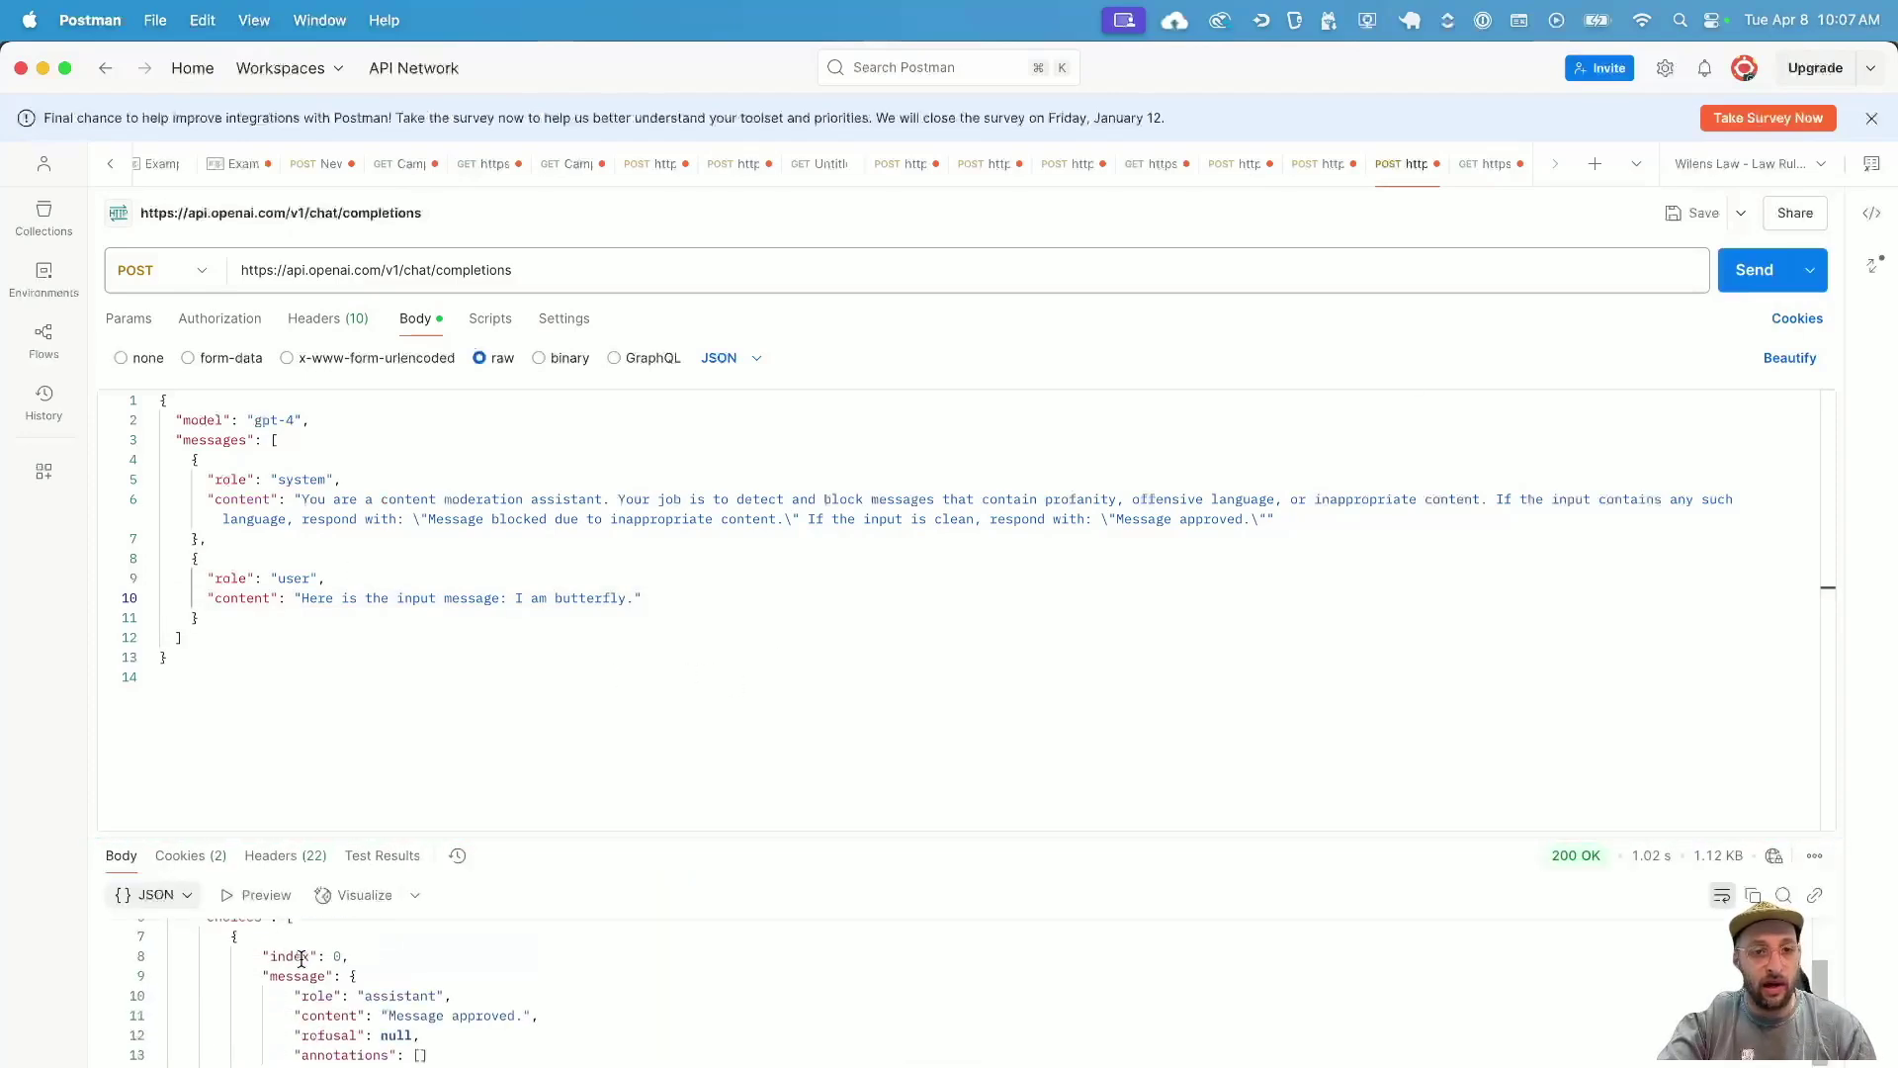
pyautogui.scroll(2, 296, 964)
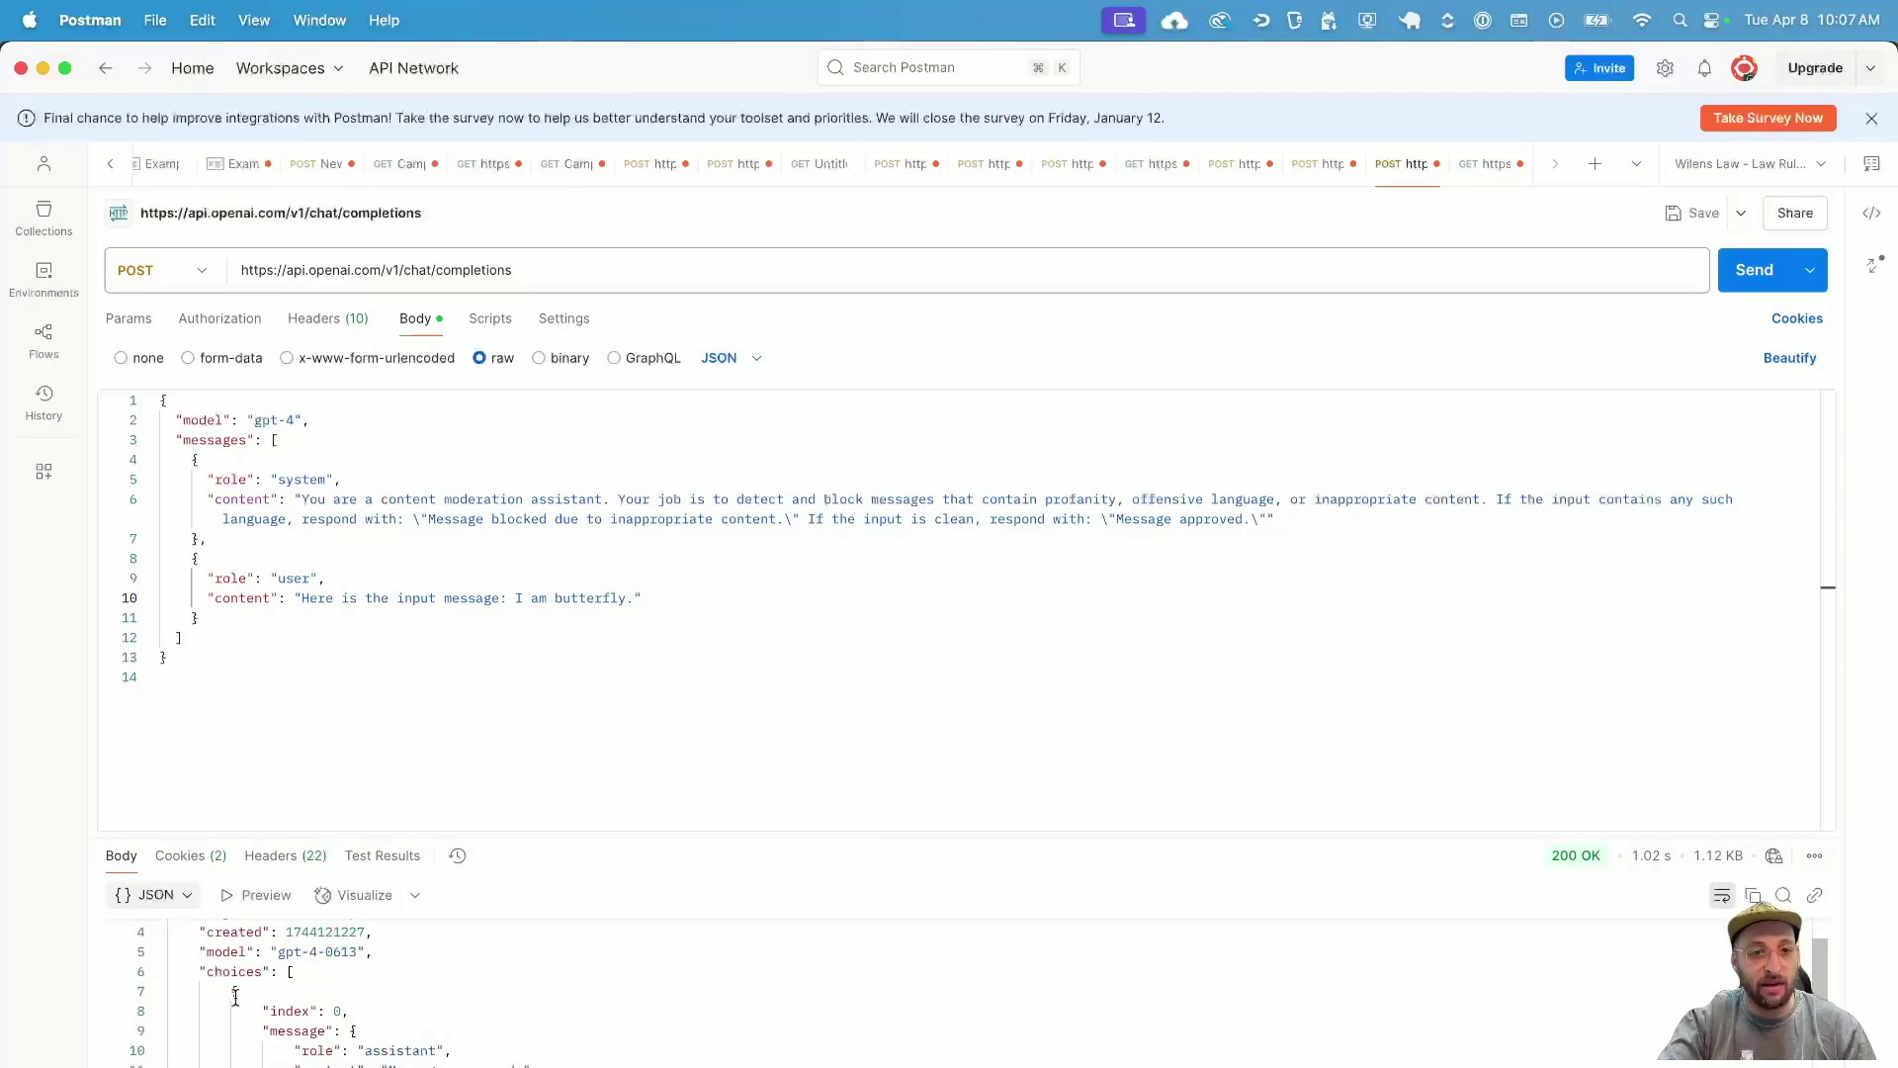
pyautogui.moveTo(294, 1064); pyautogui.dragTo(487, 1063)
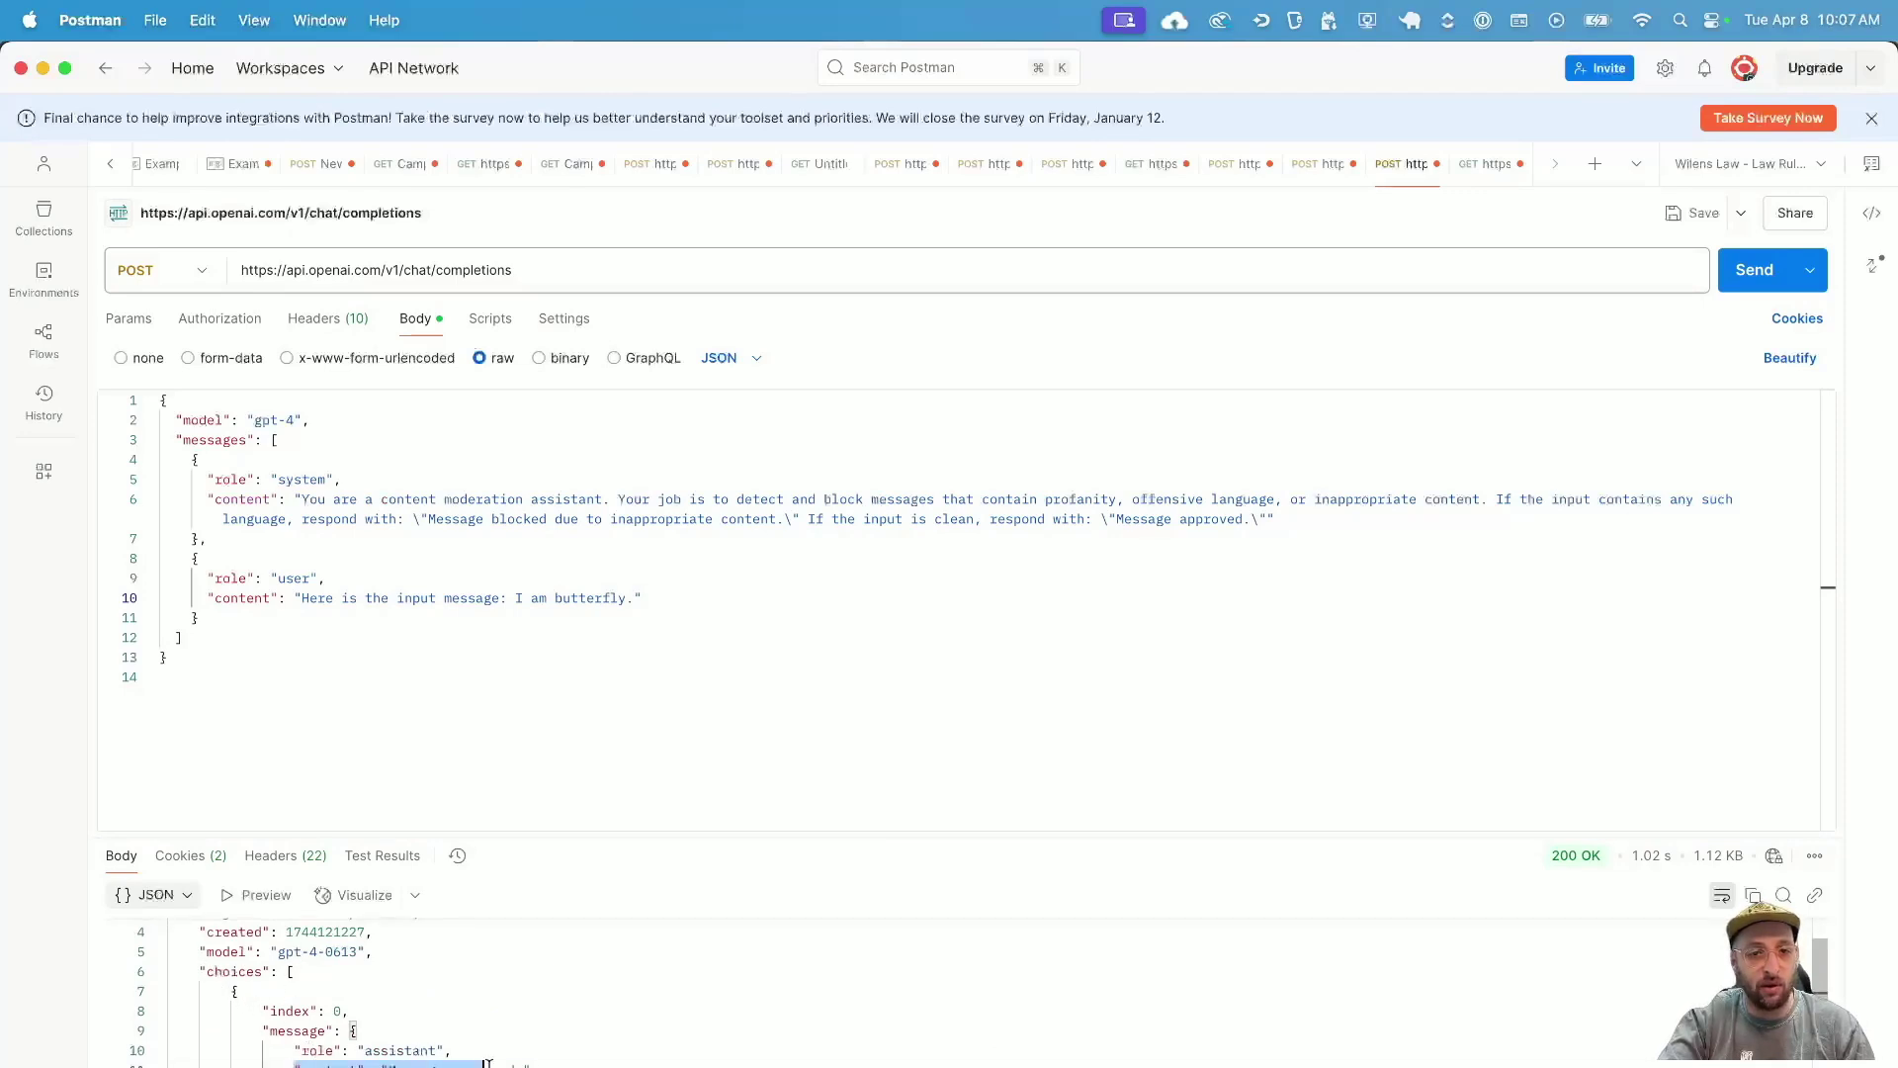
pyautogui.click(490, 1063)
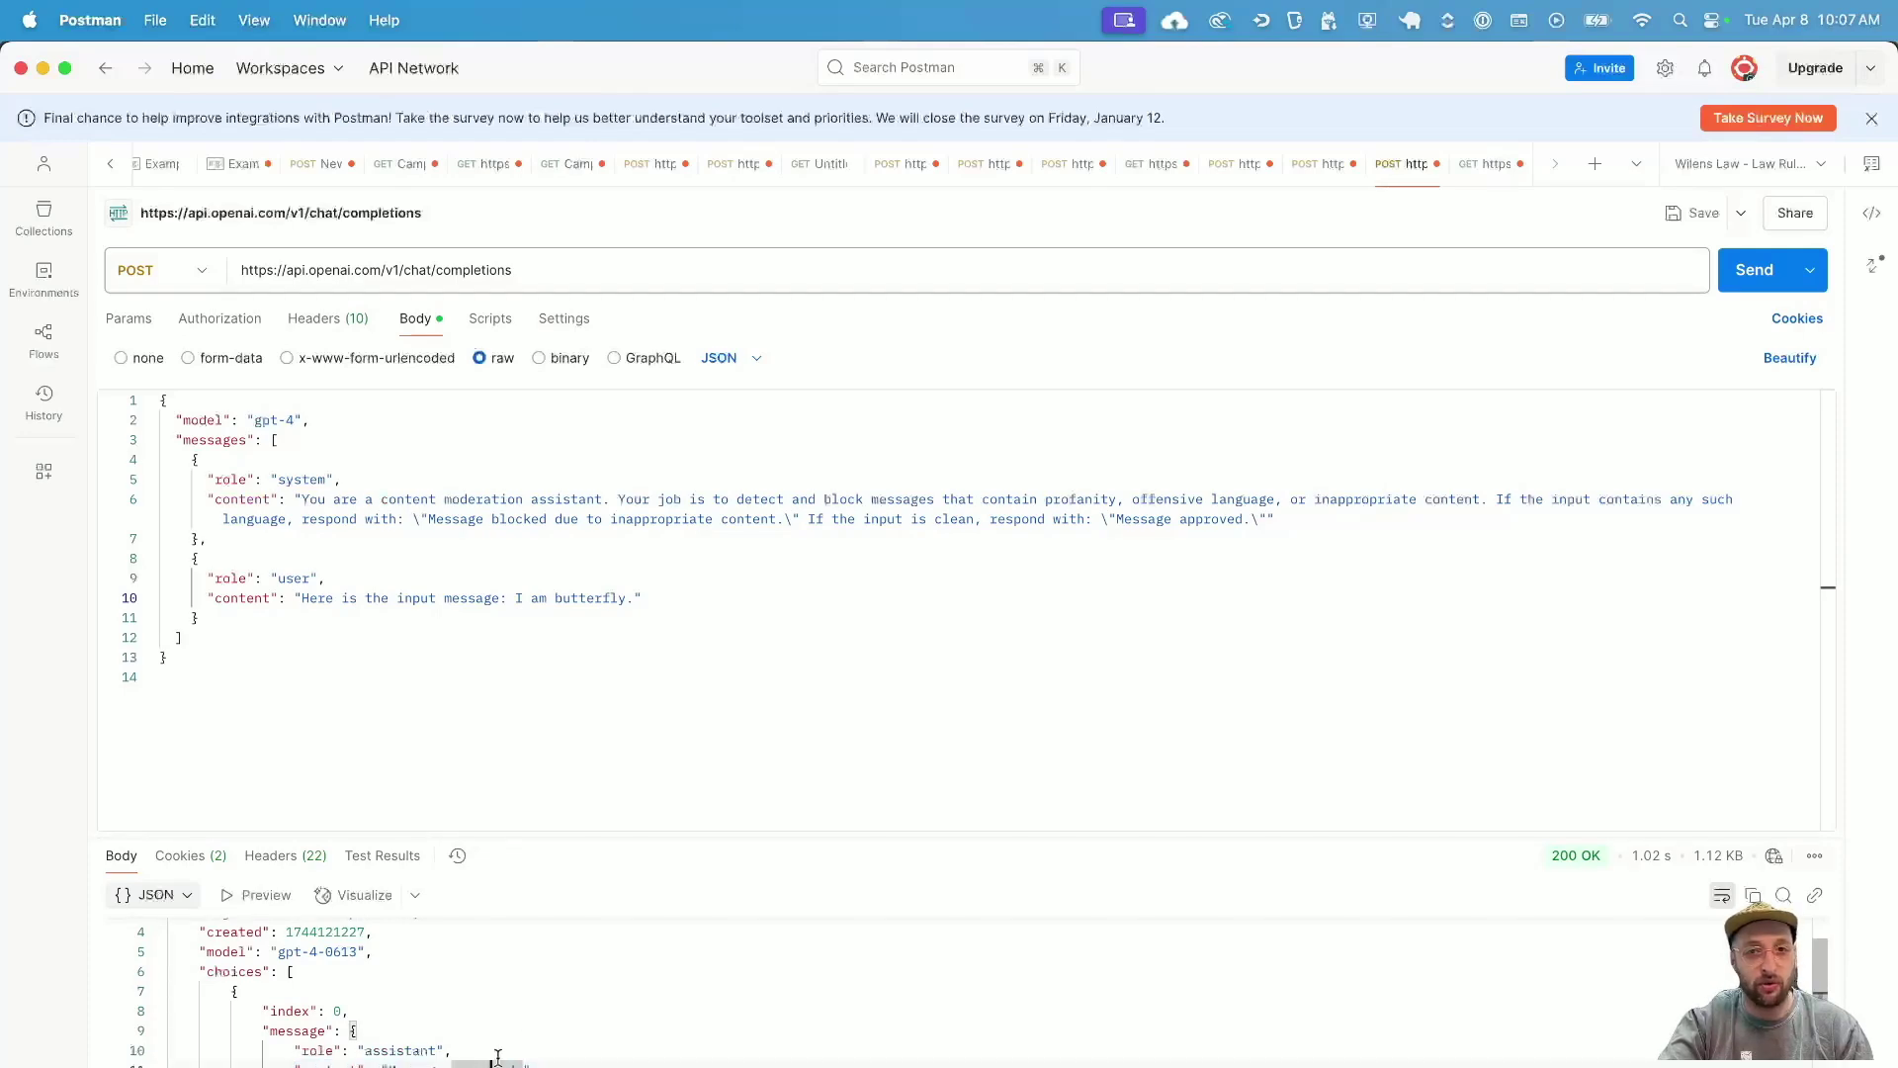
pyautogui.click(1150, 519)
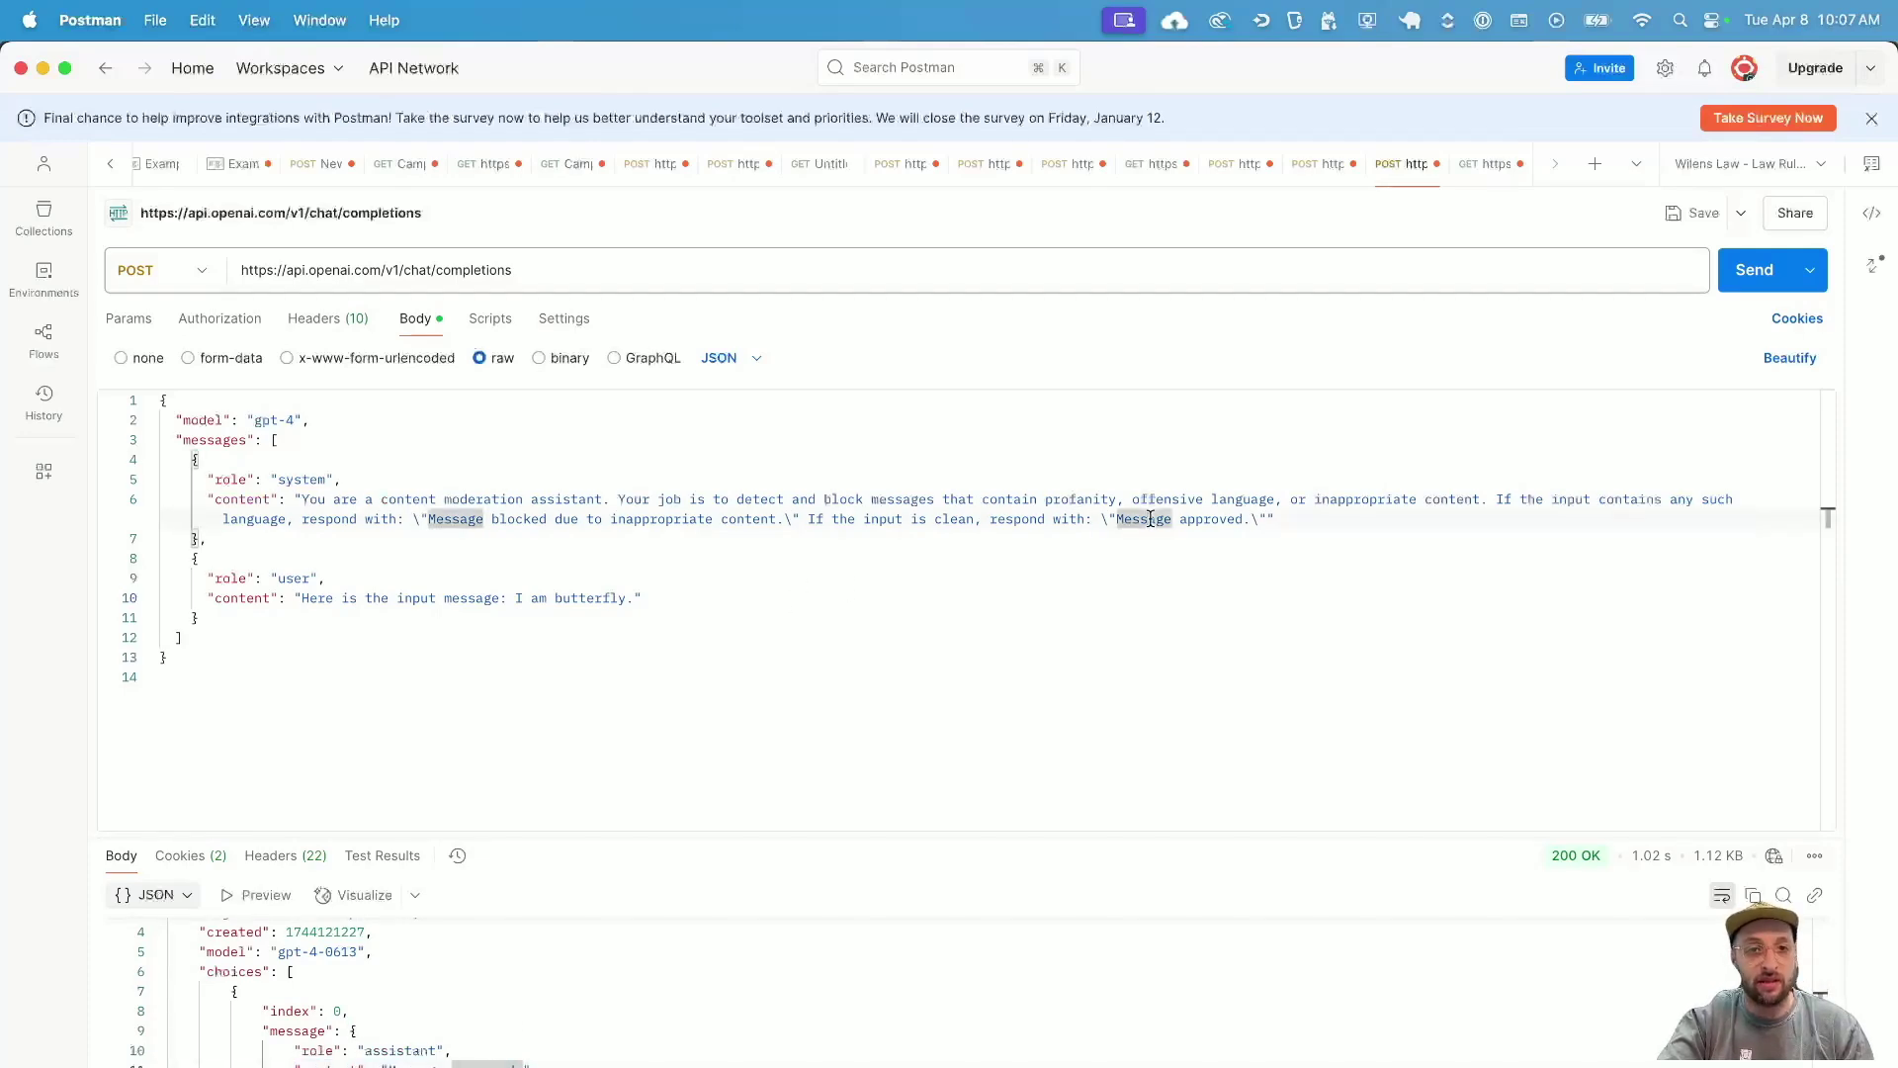
# - Change "butterfly" to "jackass" in the user message and send the request again
pyautogui.doubleClick(578, 599)
pyautogui.write('jackass')
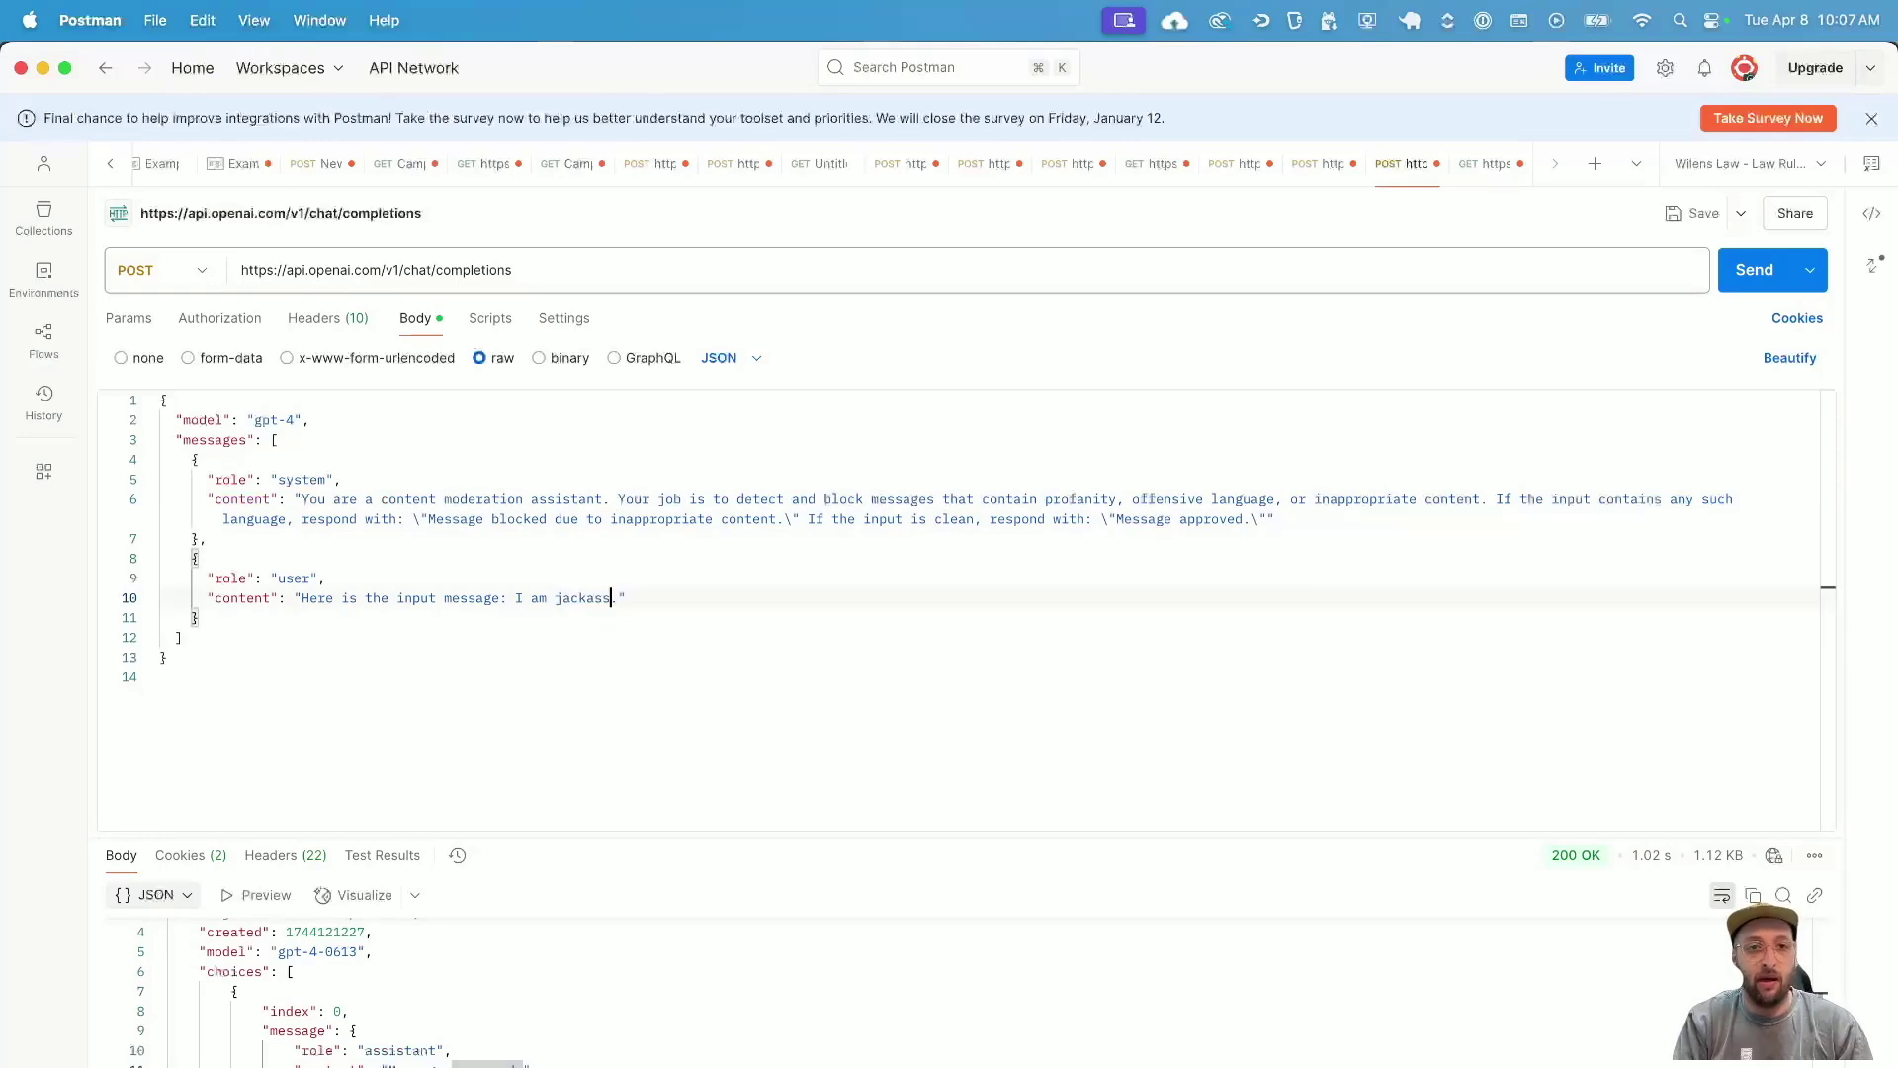
pyautogui.click(1756, 270)
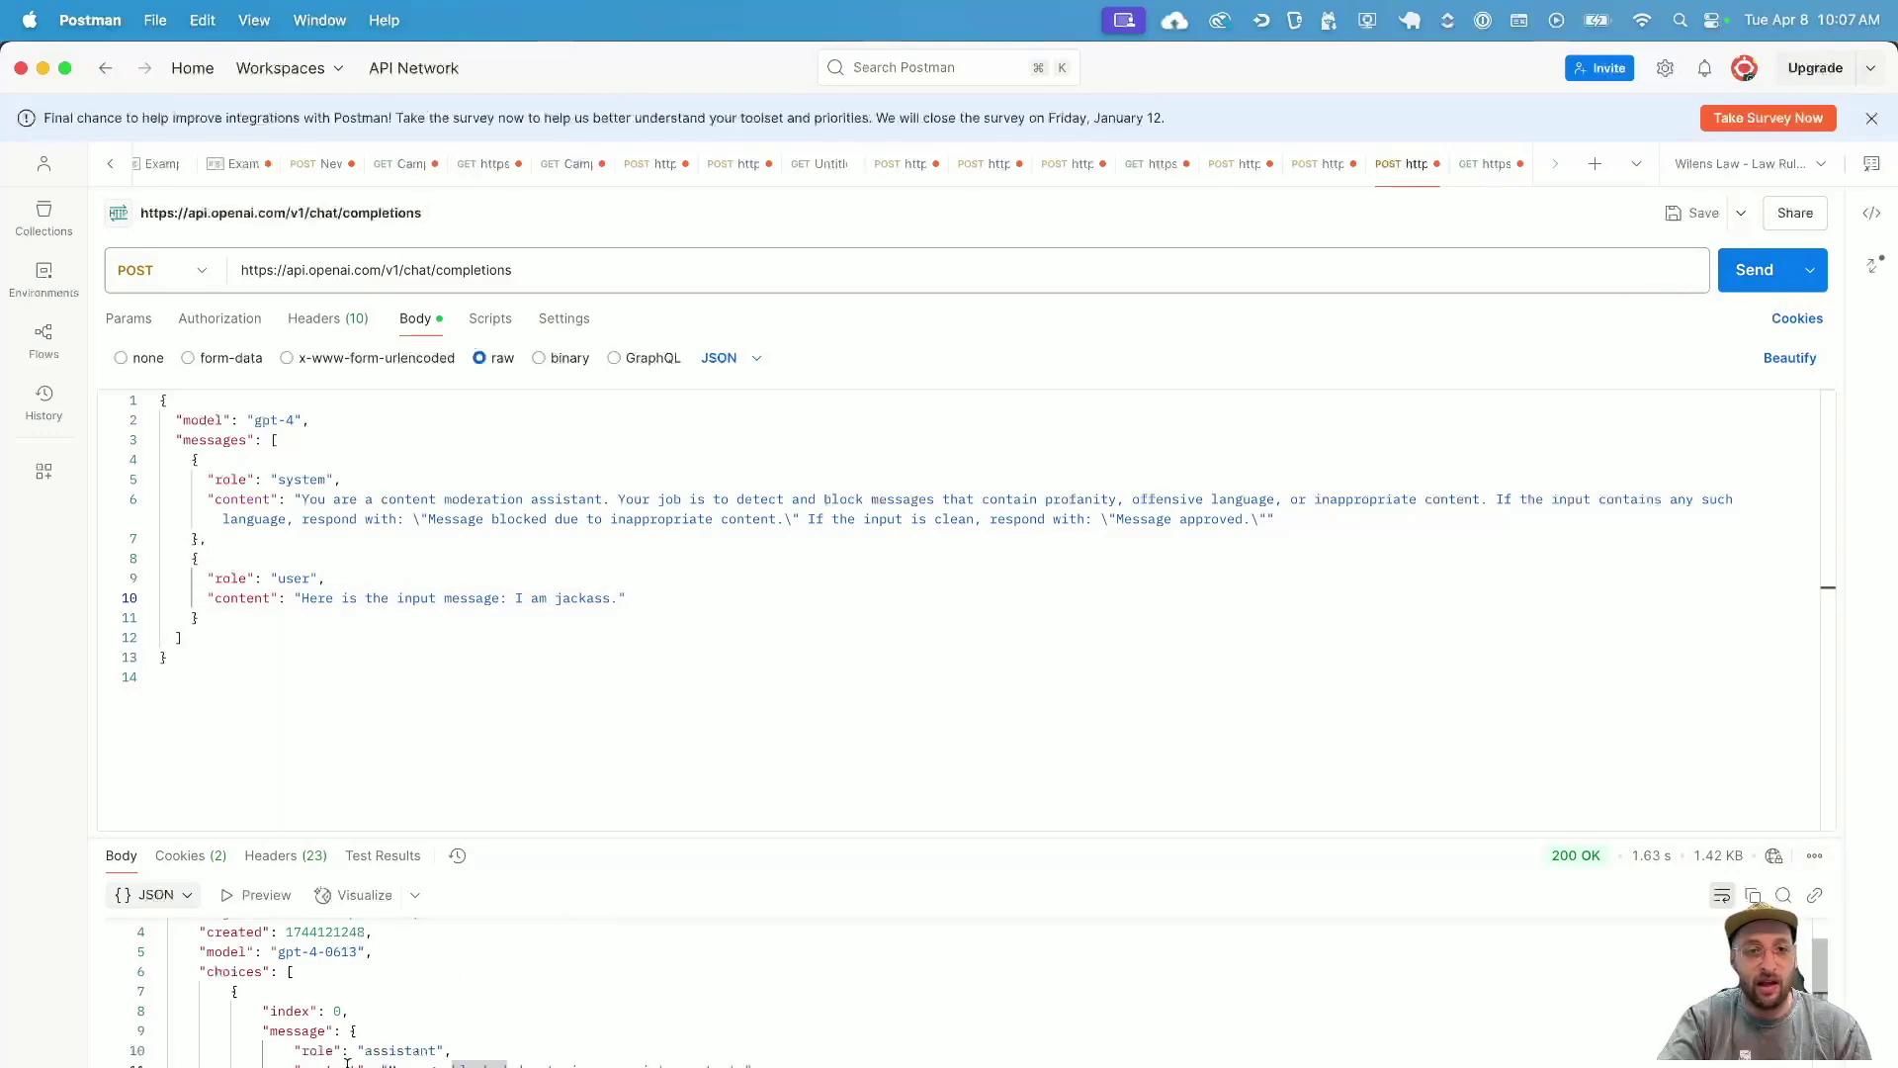
# - Examine the assistant's message content in the response to the "I am jackass." request
pyautogui.moveTo(300, 1066); pyautogui.dragTo(817, 1065)
pyautogui.click(816, 1066)
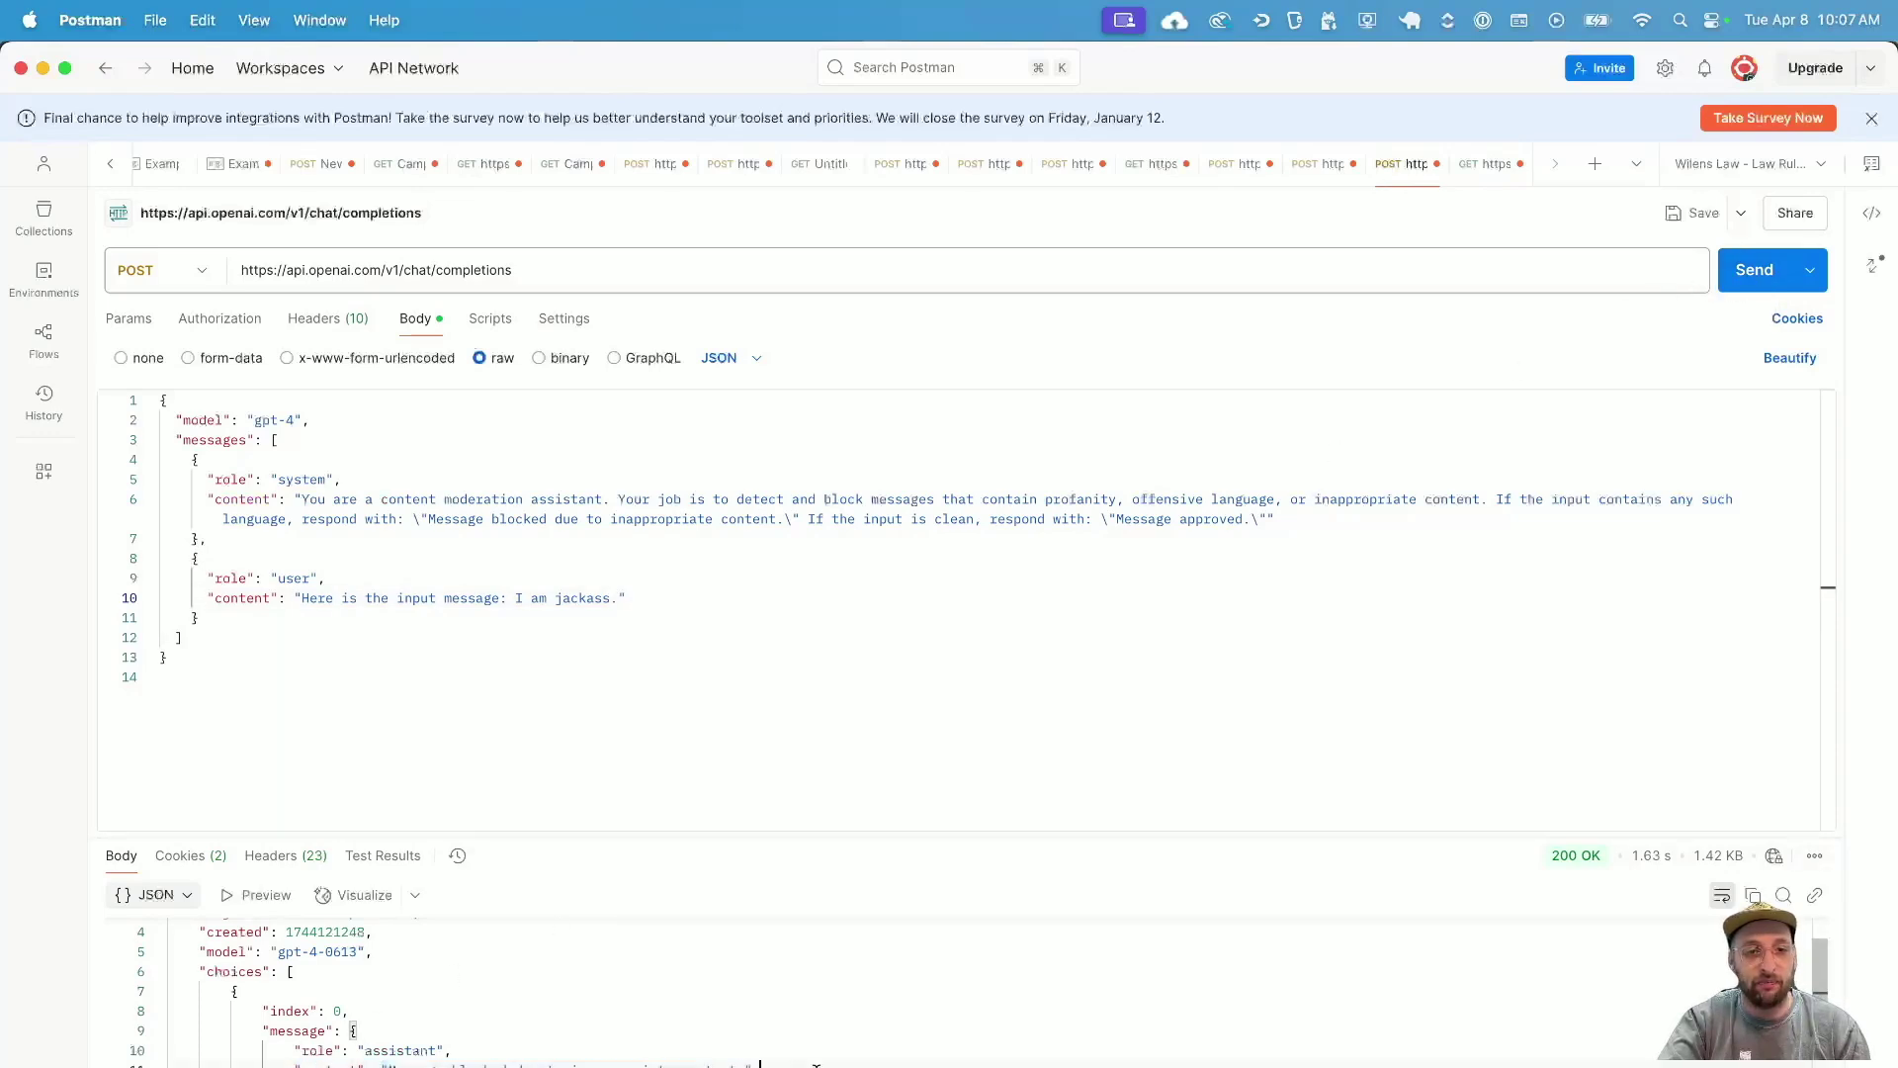
pyautogui.click(387, 1063)
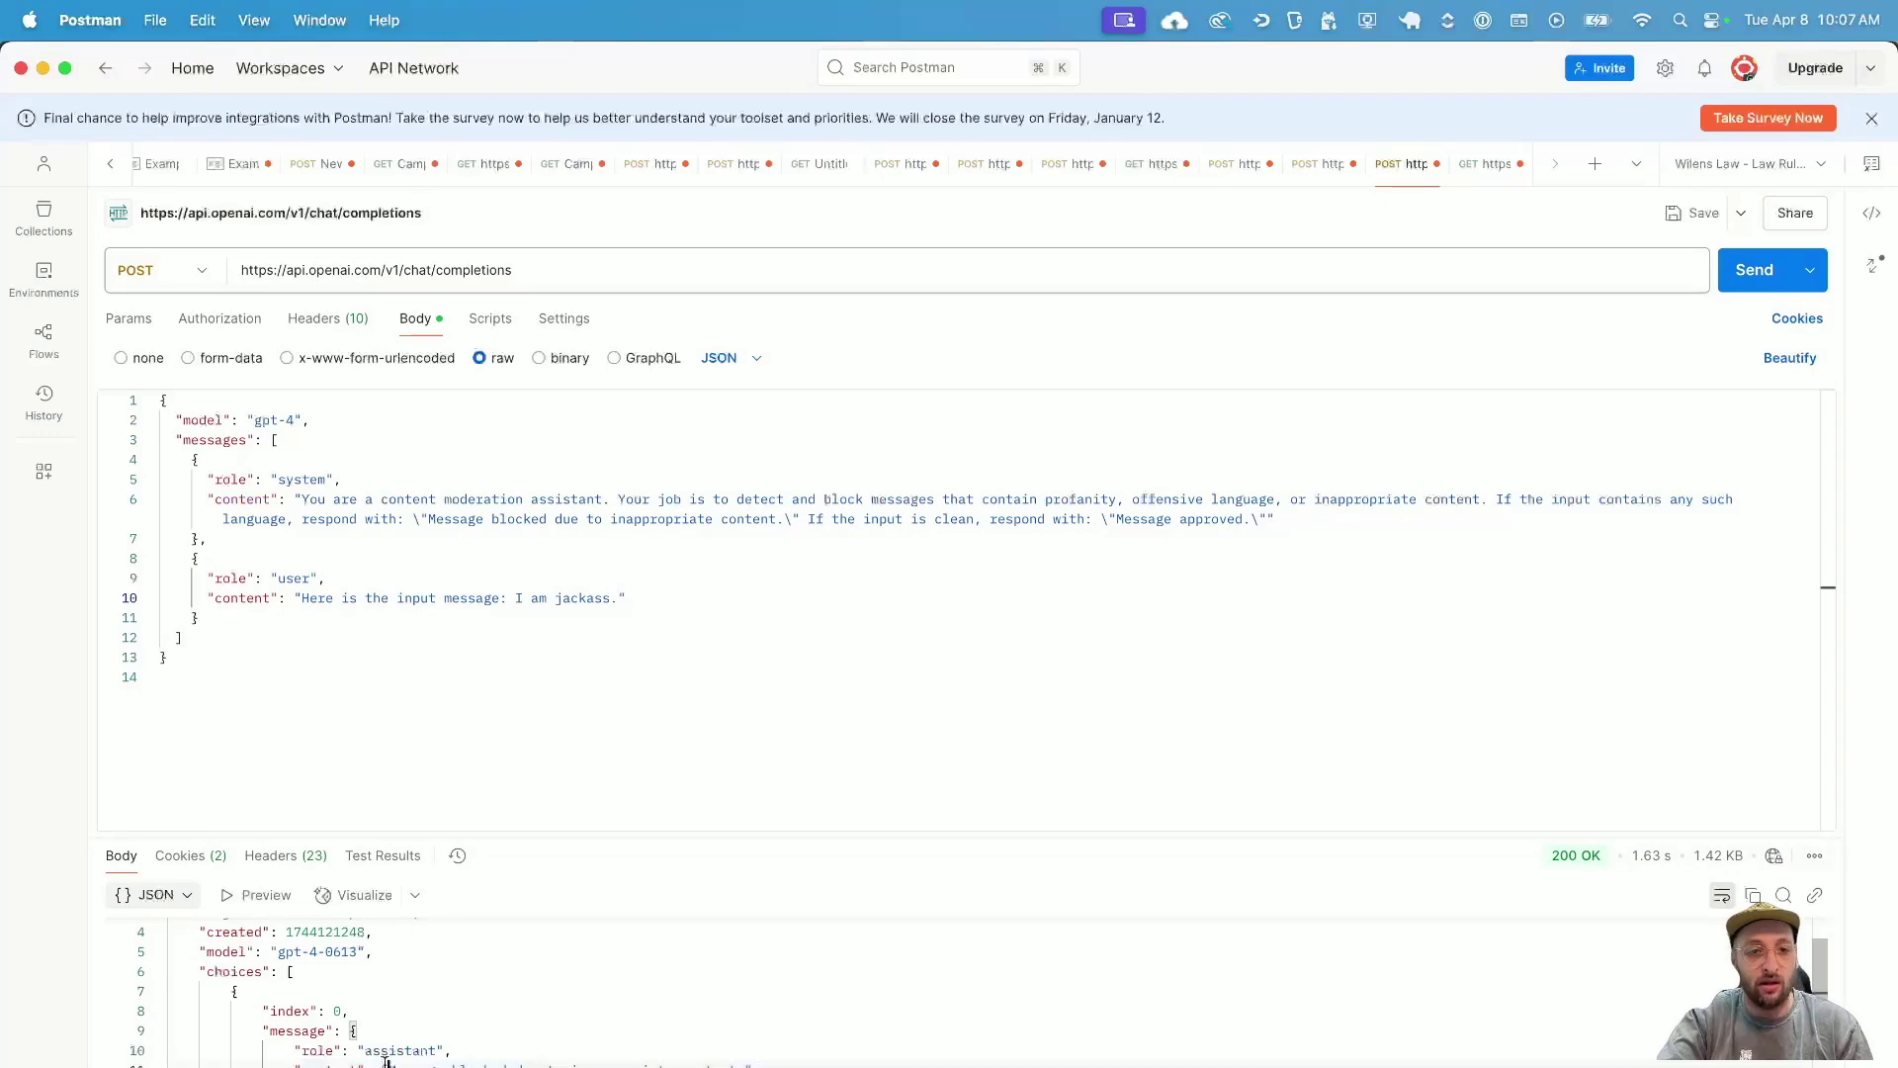
pyautogui.click(481, 1058)
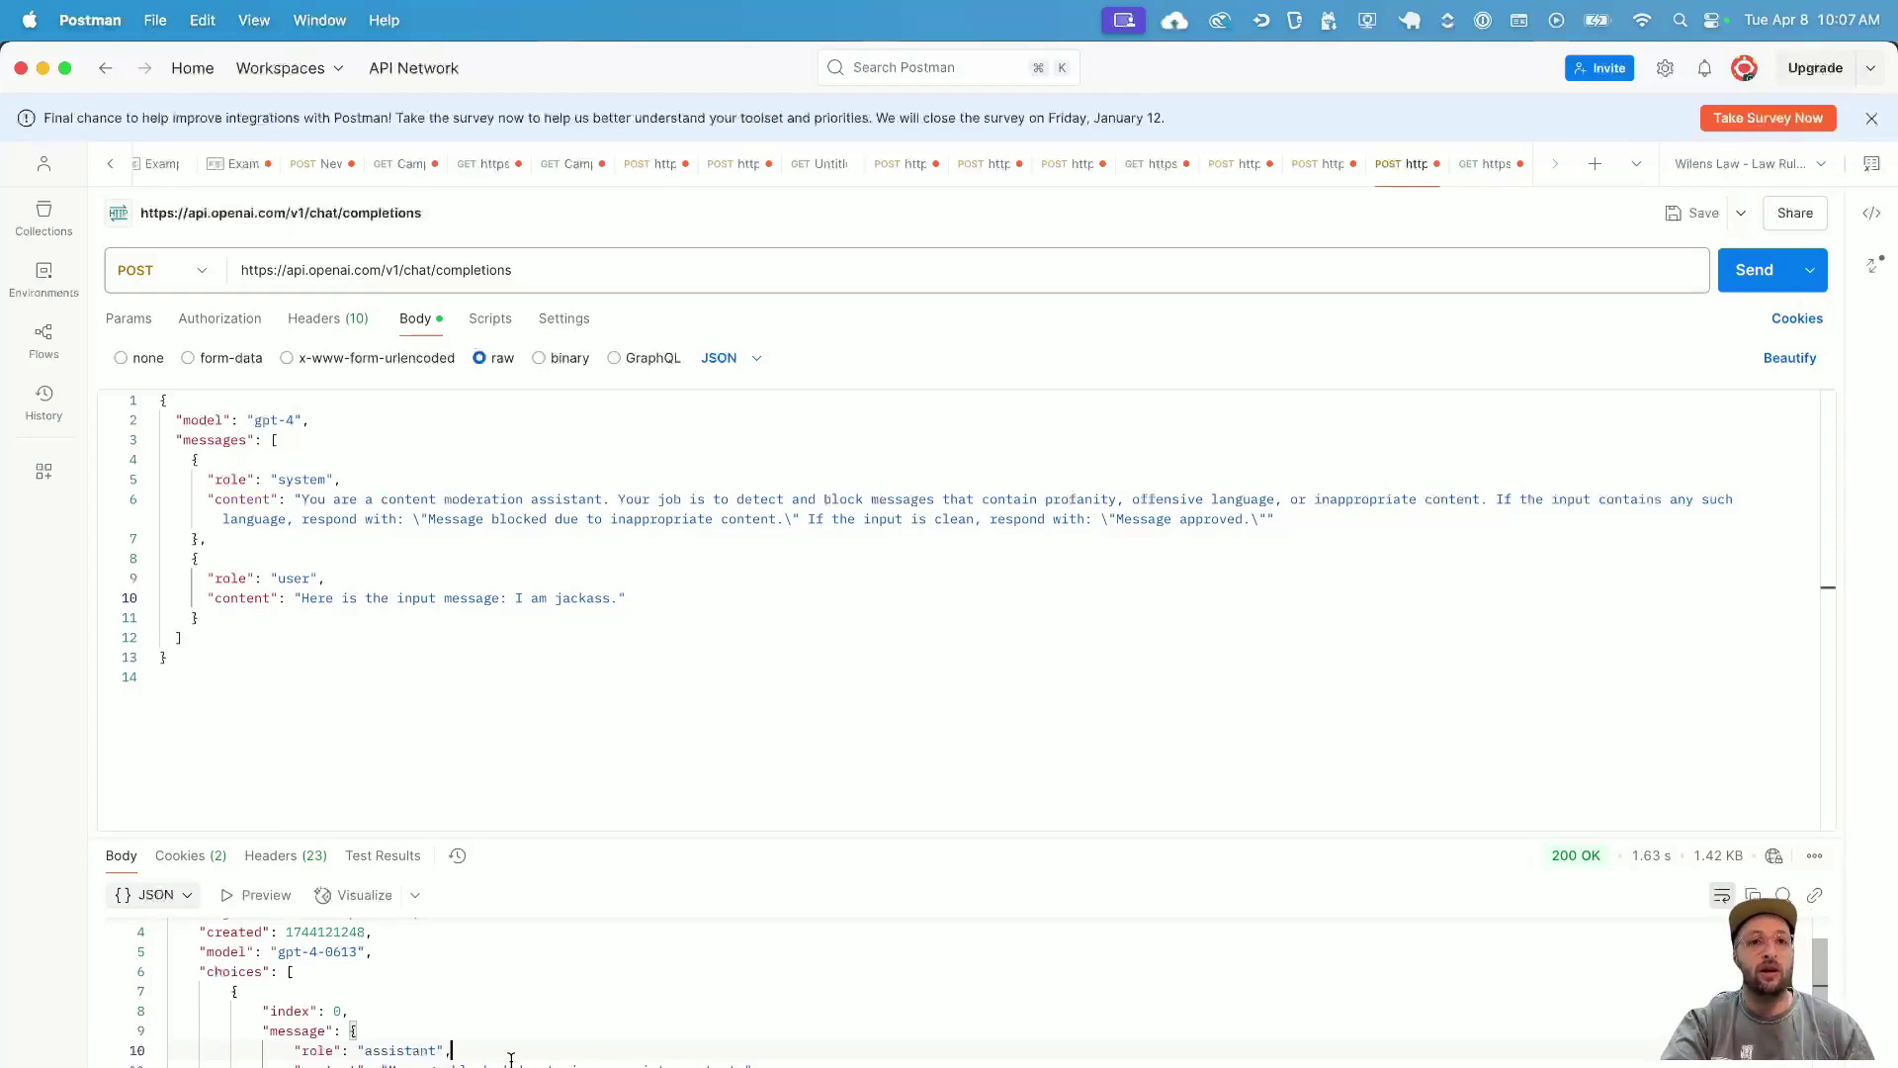
pyautogui.click(385, 1063)
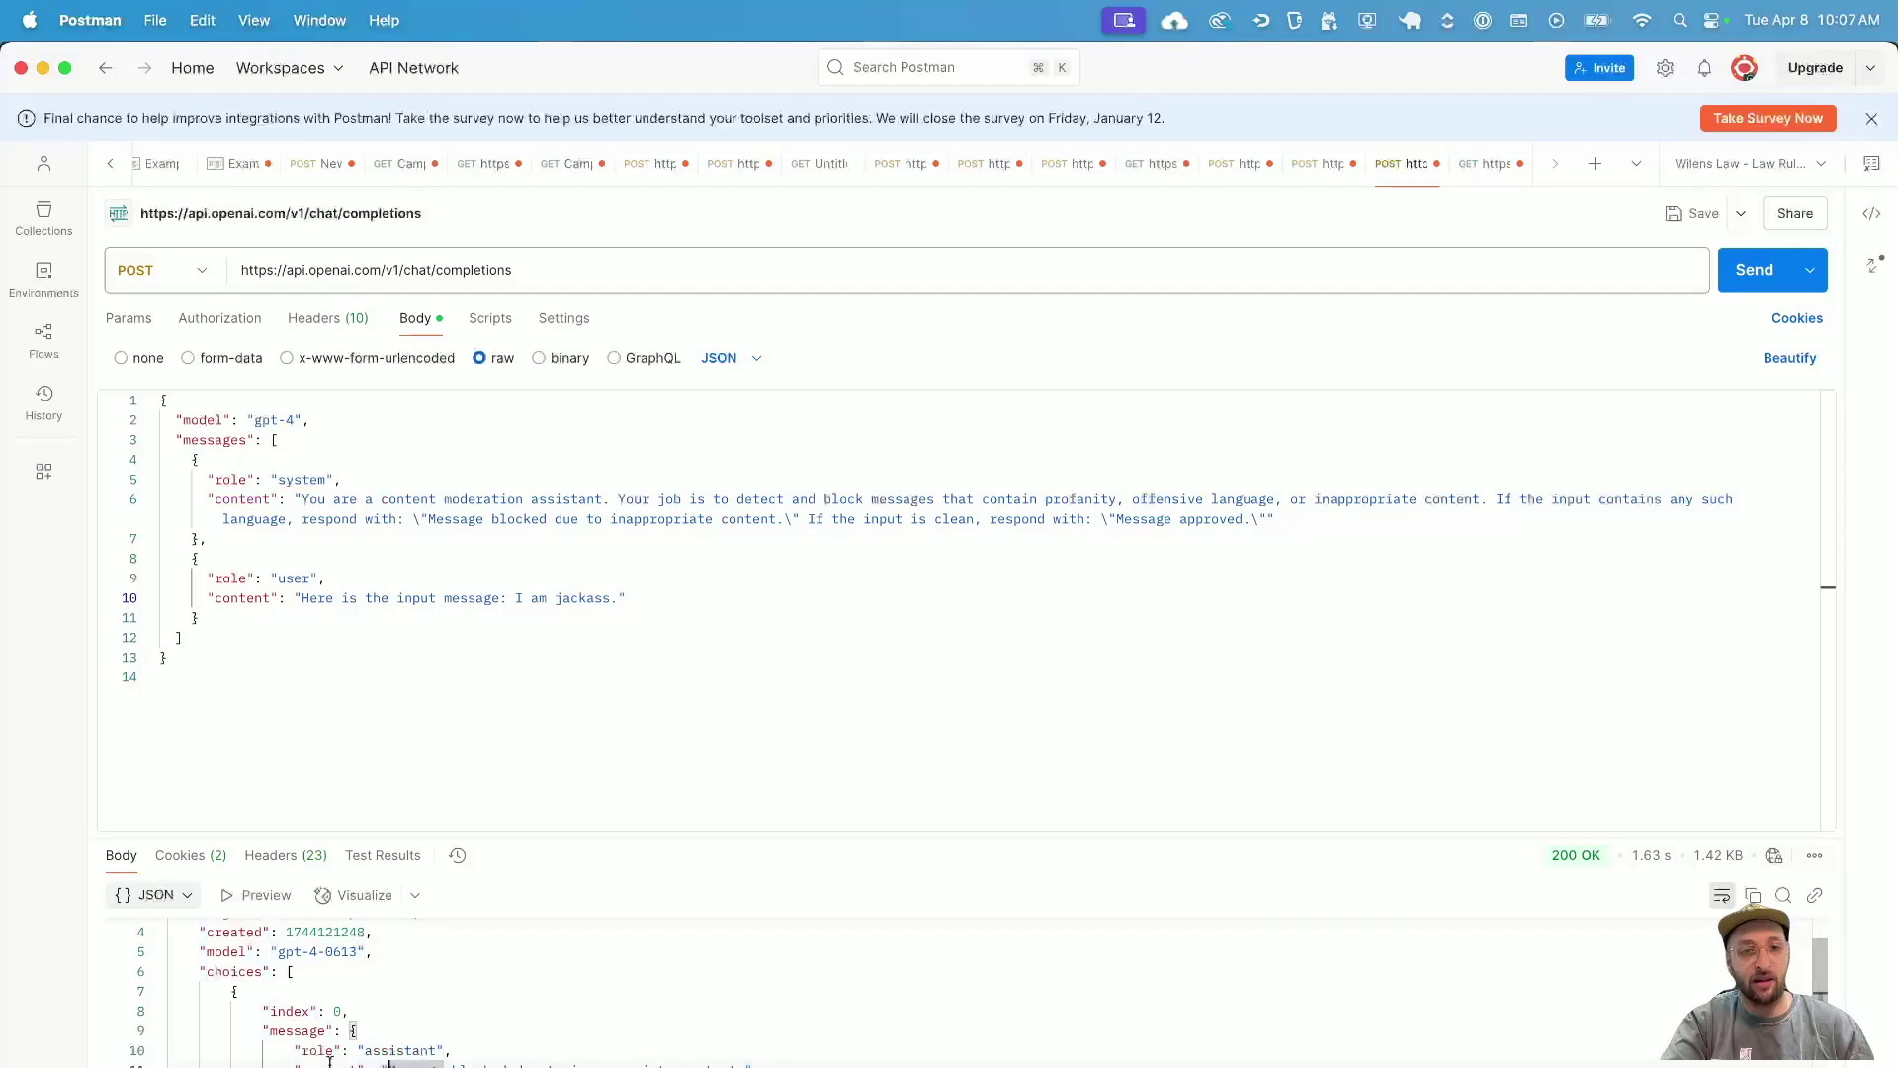
pyautogui.moveTo(386, 1064); pyautogui.dragTo(744, 1064)
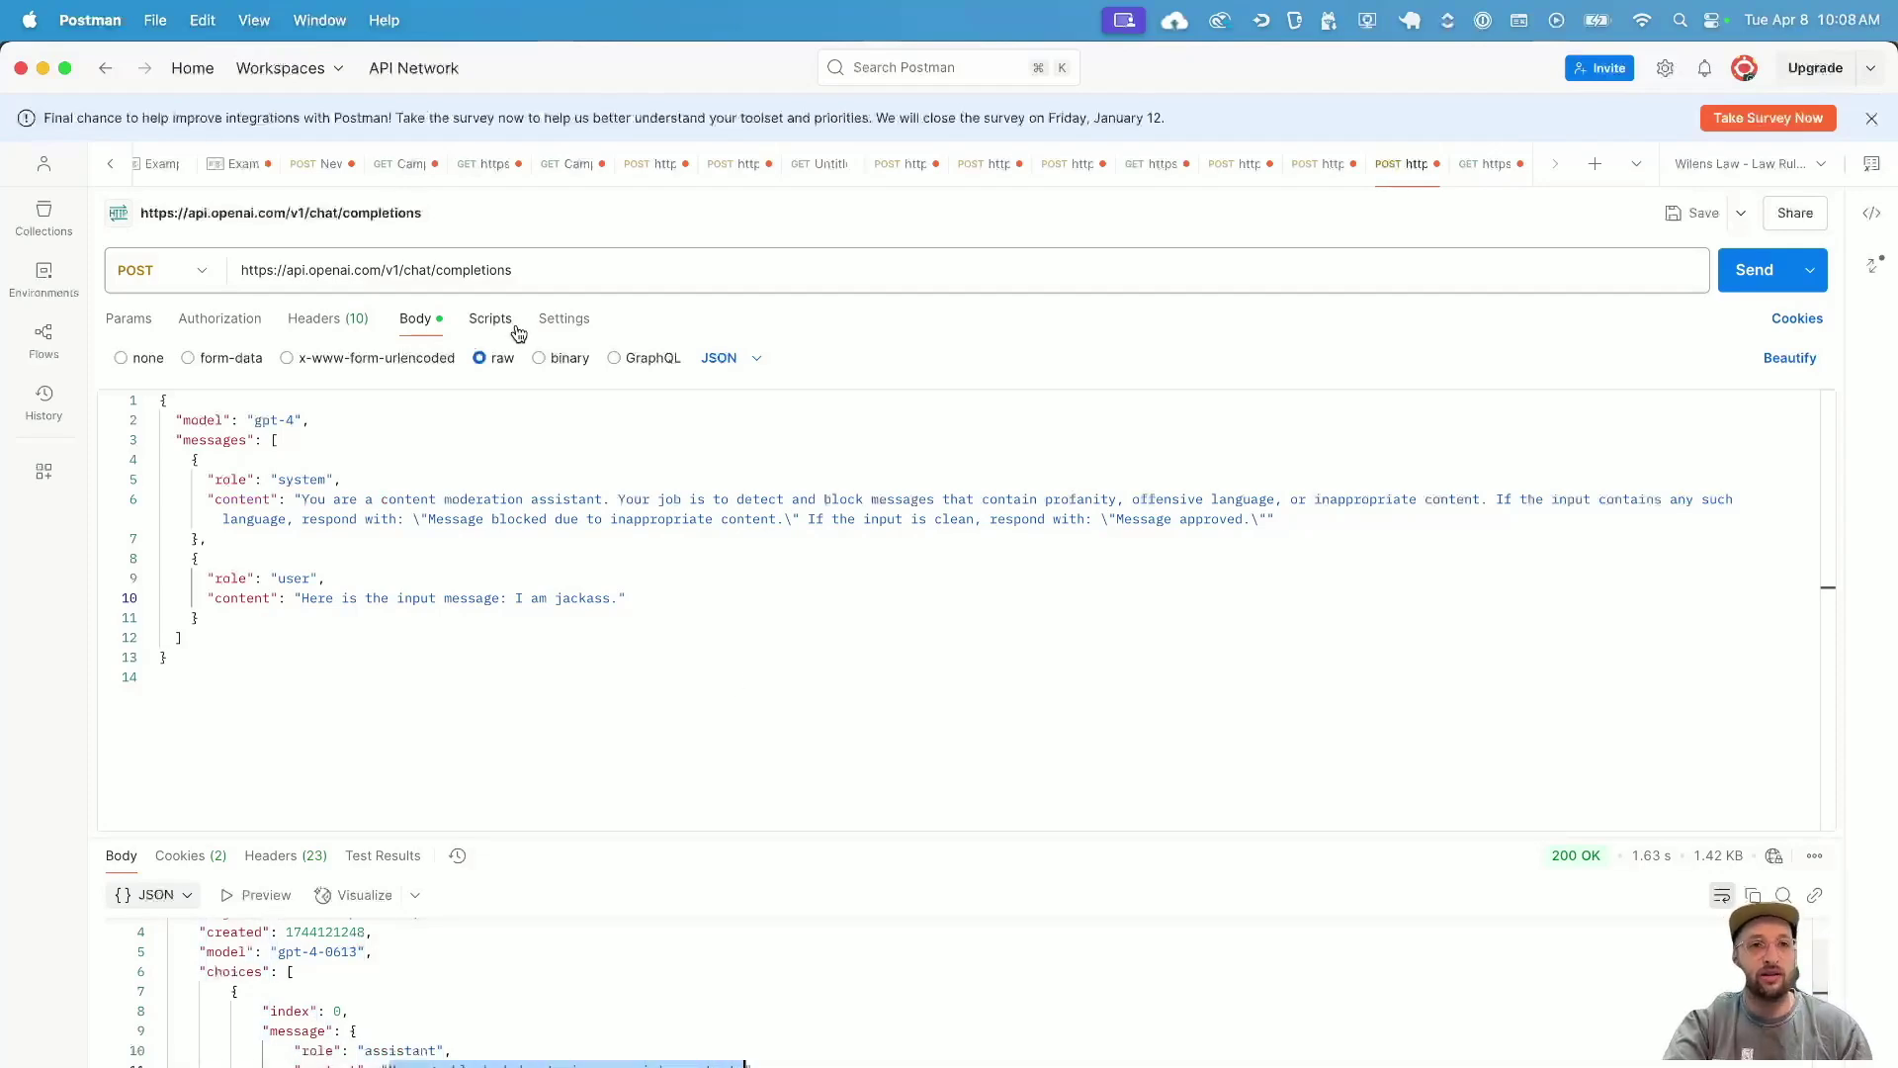
# - Switch to Lead Prosper in Chrome and start a new global filter with a remote URL request in the Pre-Ping Filter Test campaign
pyautogui.press('super+Tab')
pyautogui.click(479, 65)
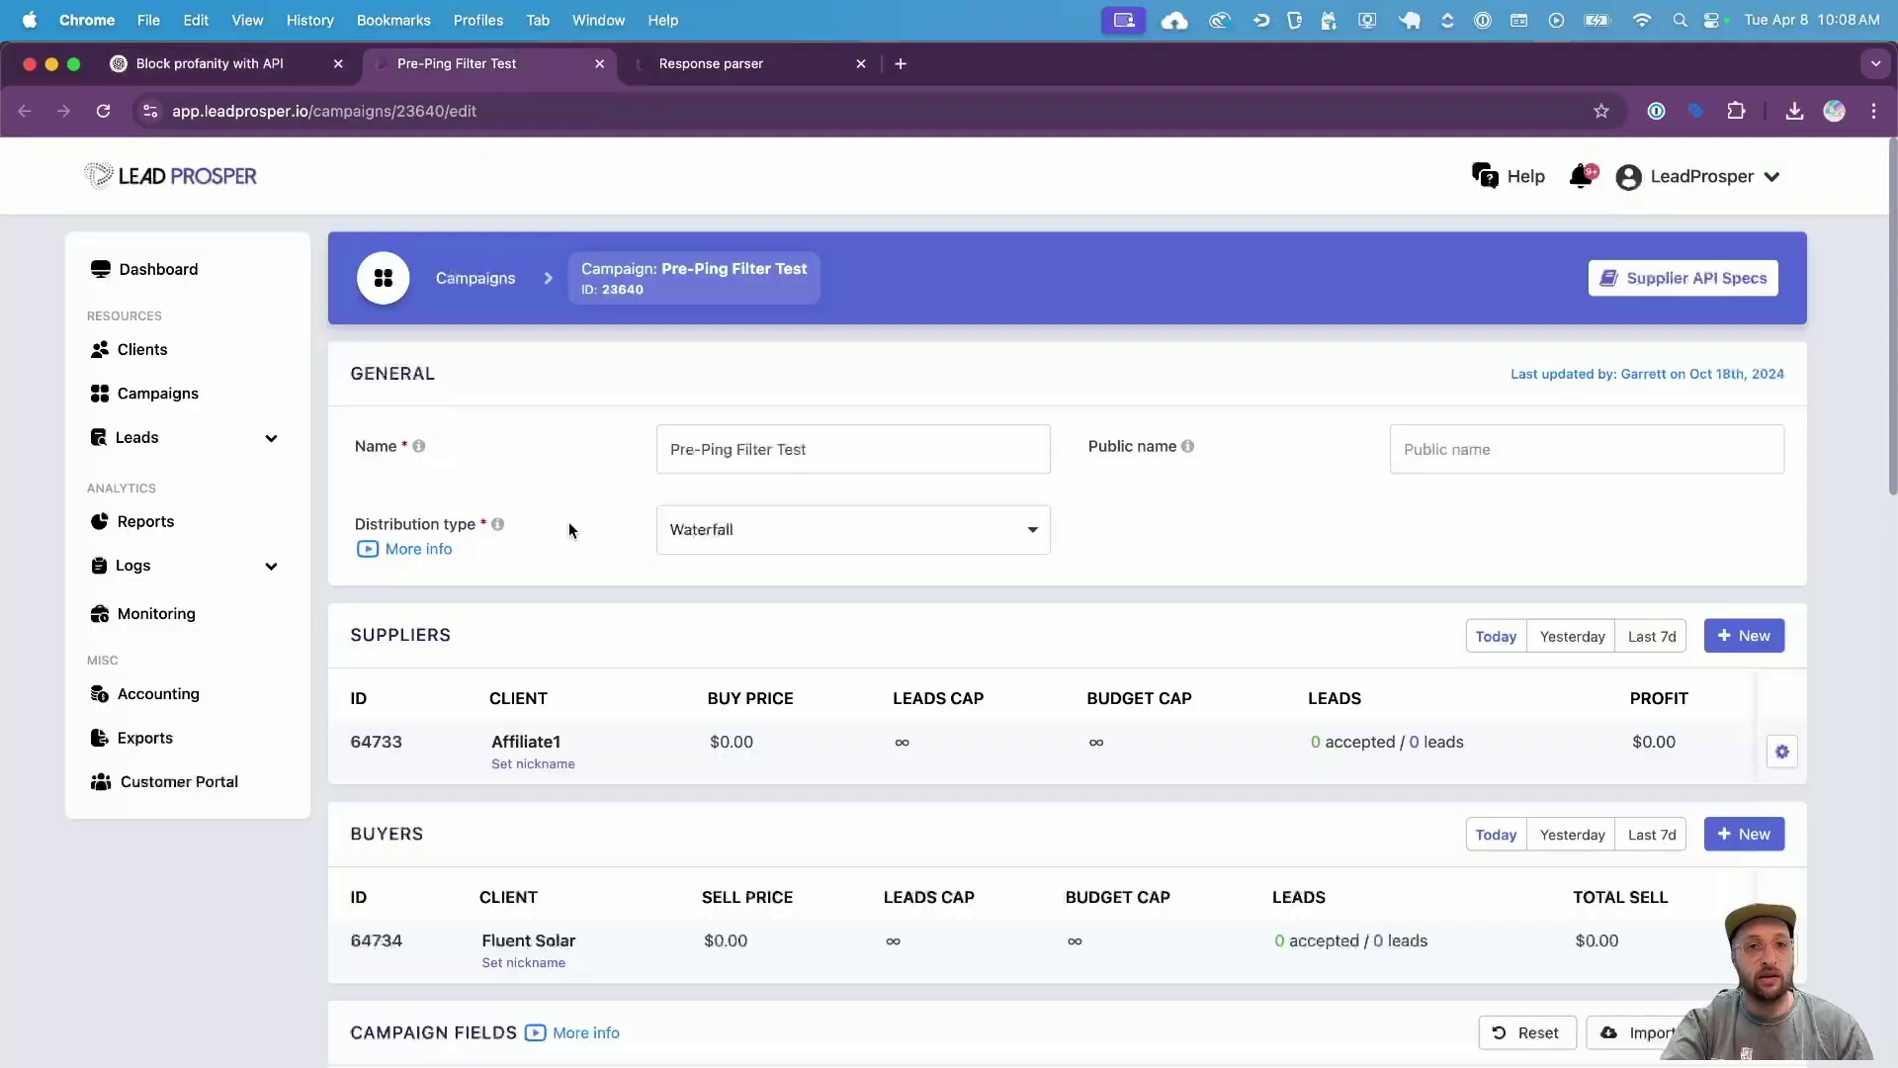
pyautogui.scroll(-3, 549, 518)
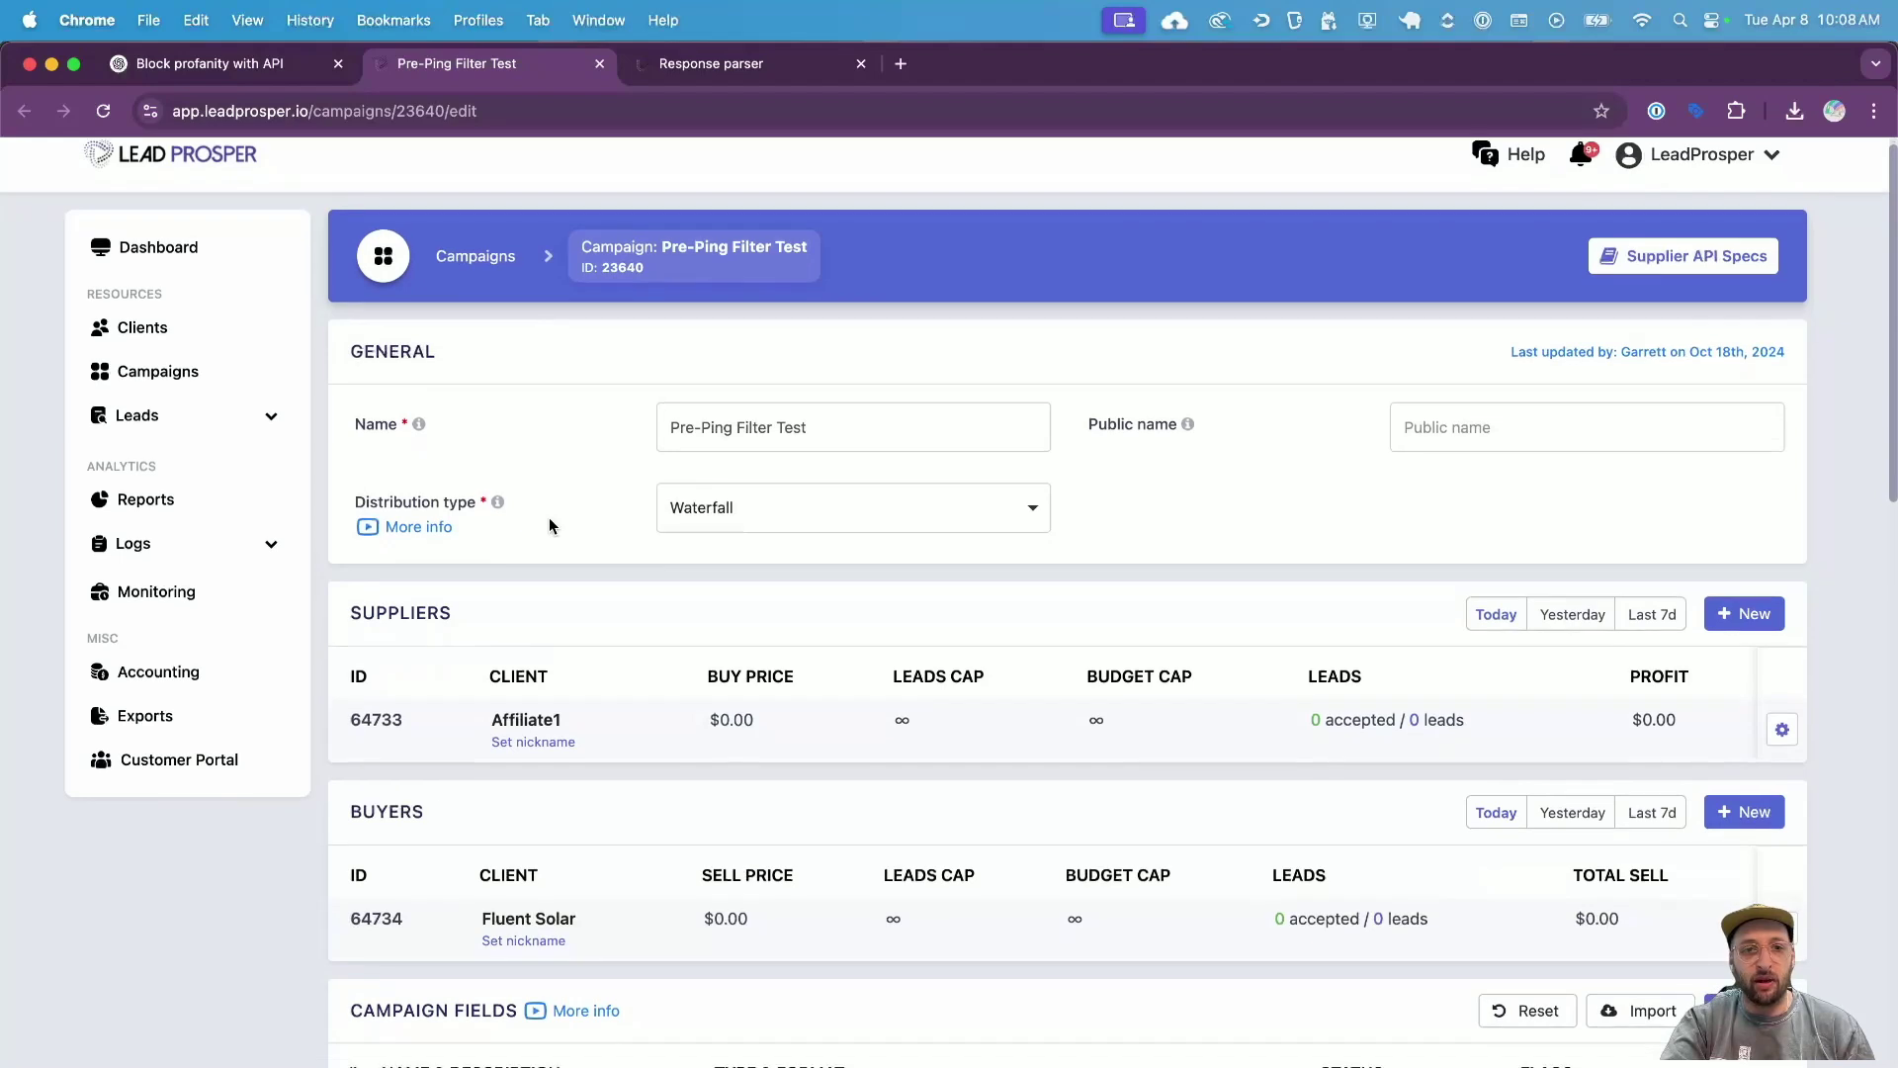
pyautogui.scroll(-3, 549, 518)
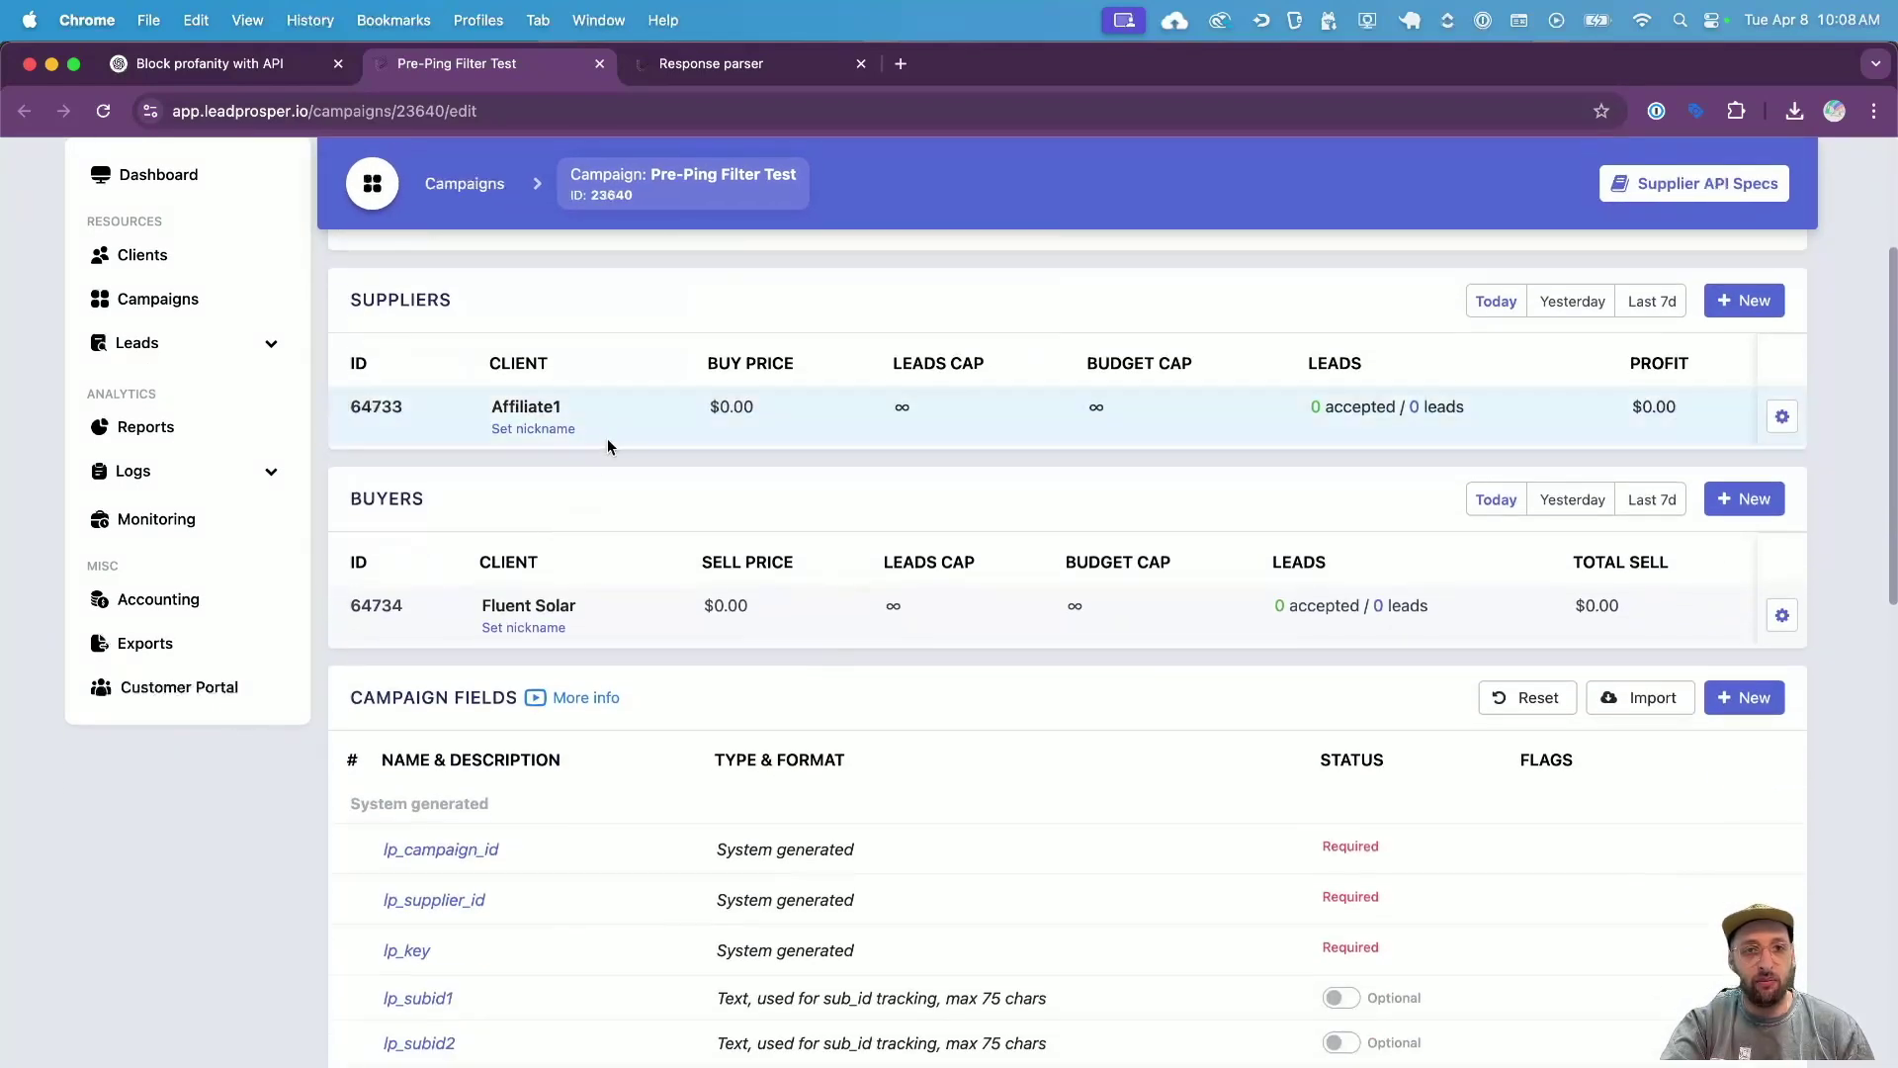
pyautogui.scroll(-7, 628, 597)
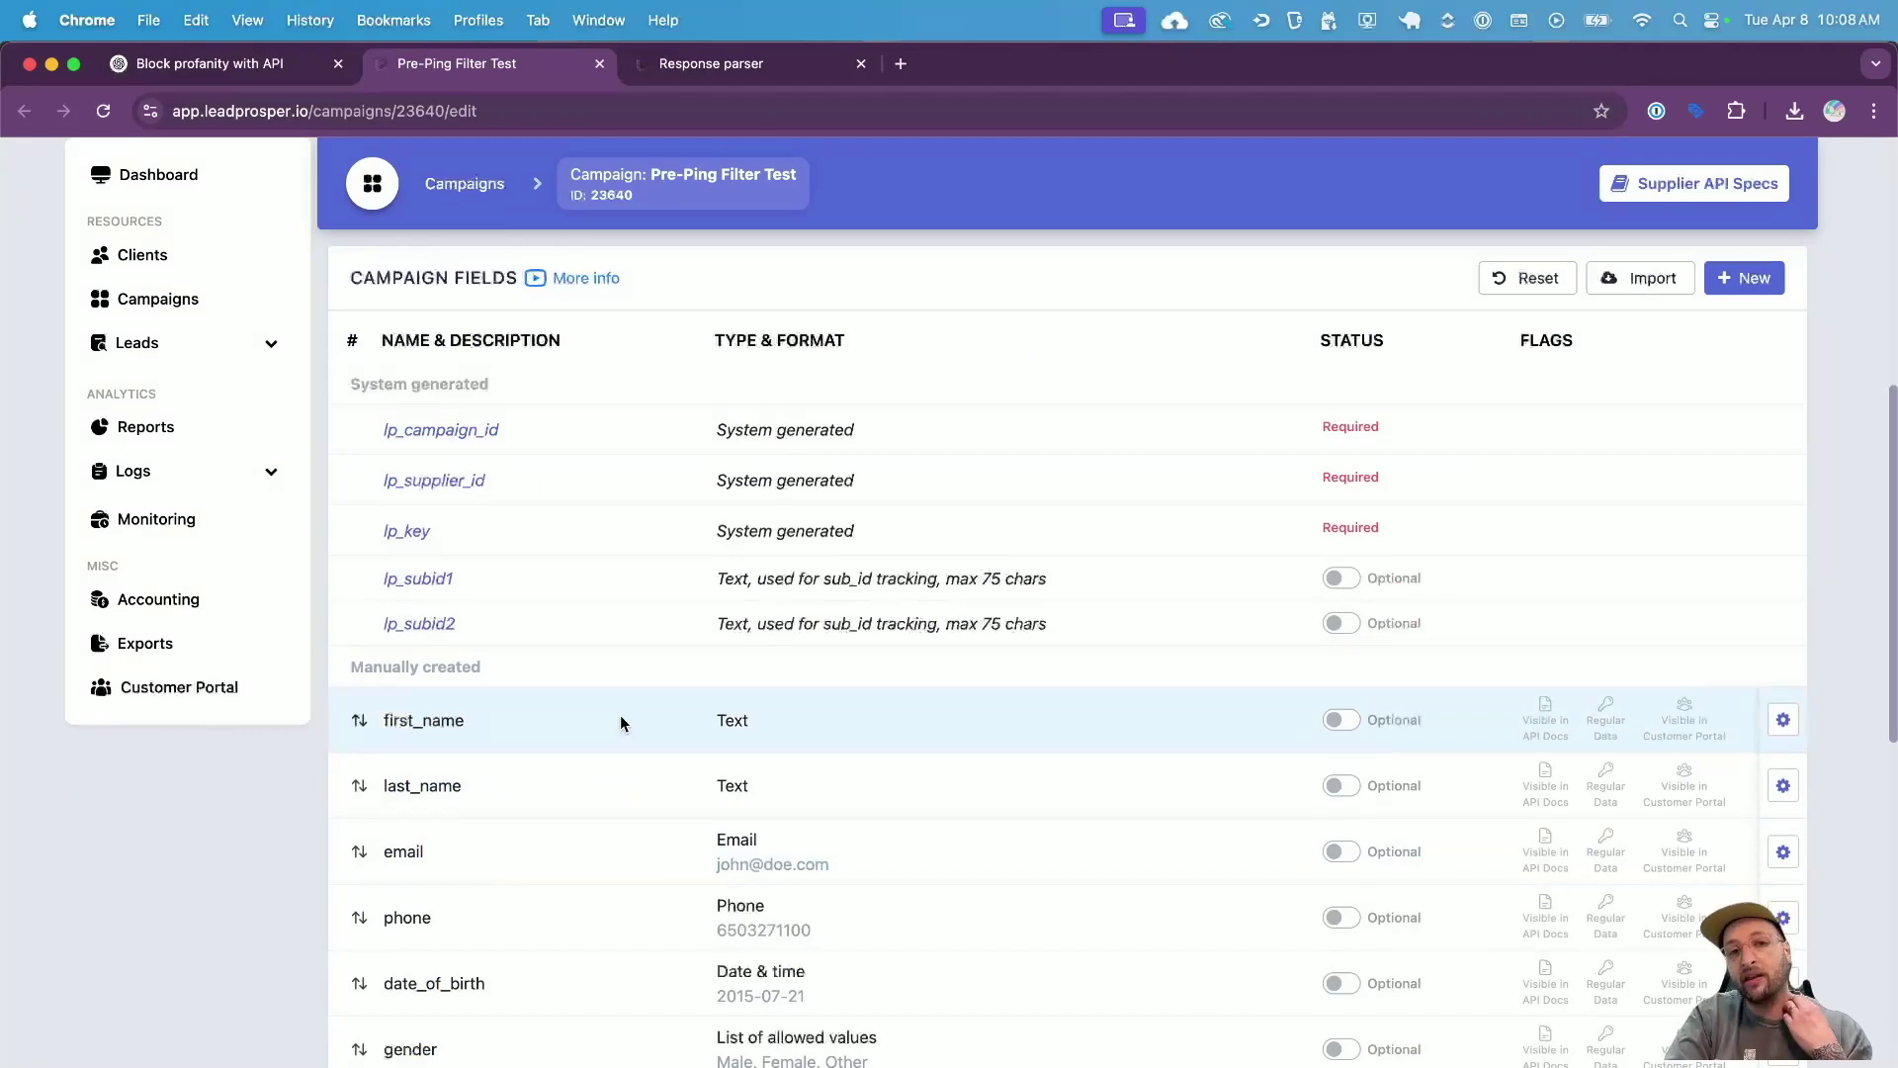
pyautogui.scroll(-13, 631, 823)
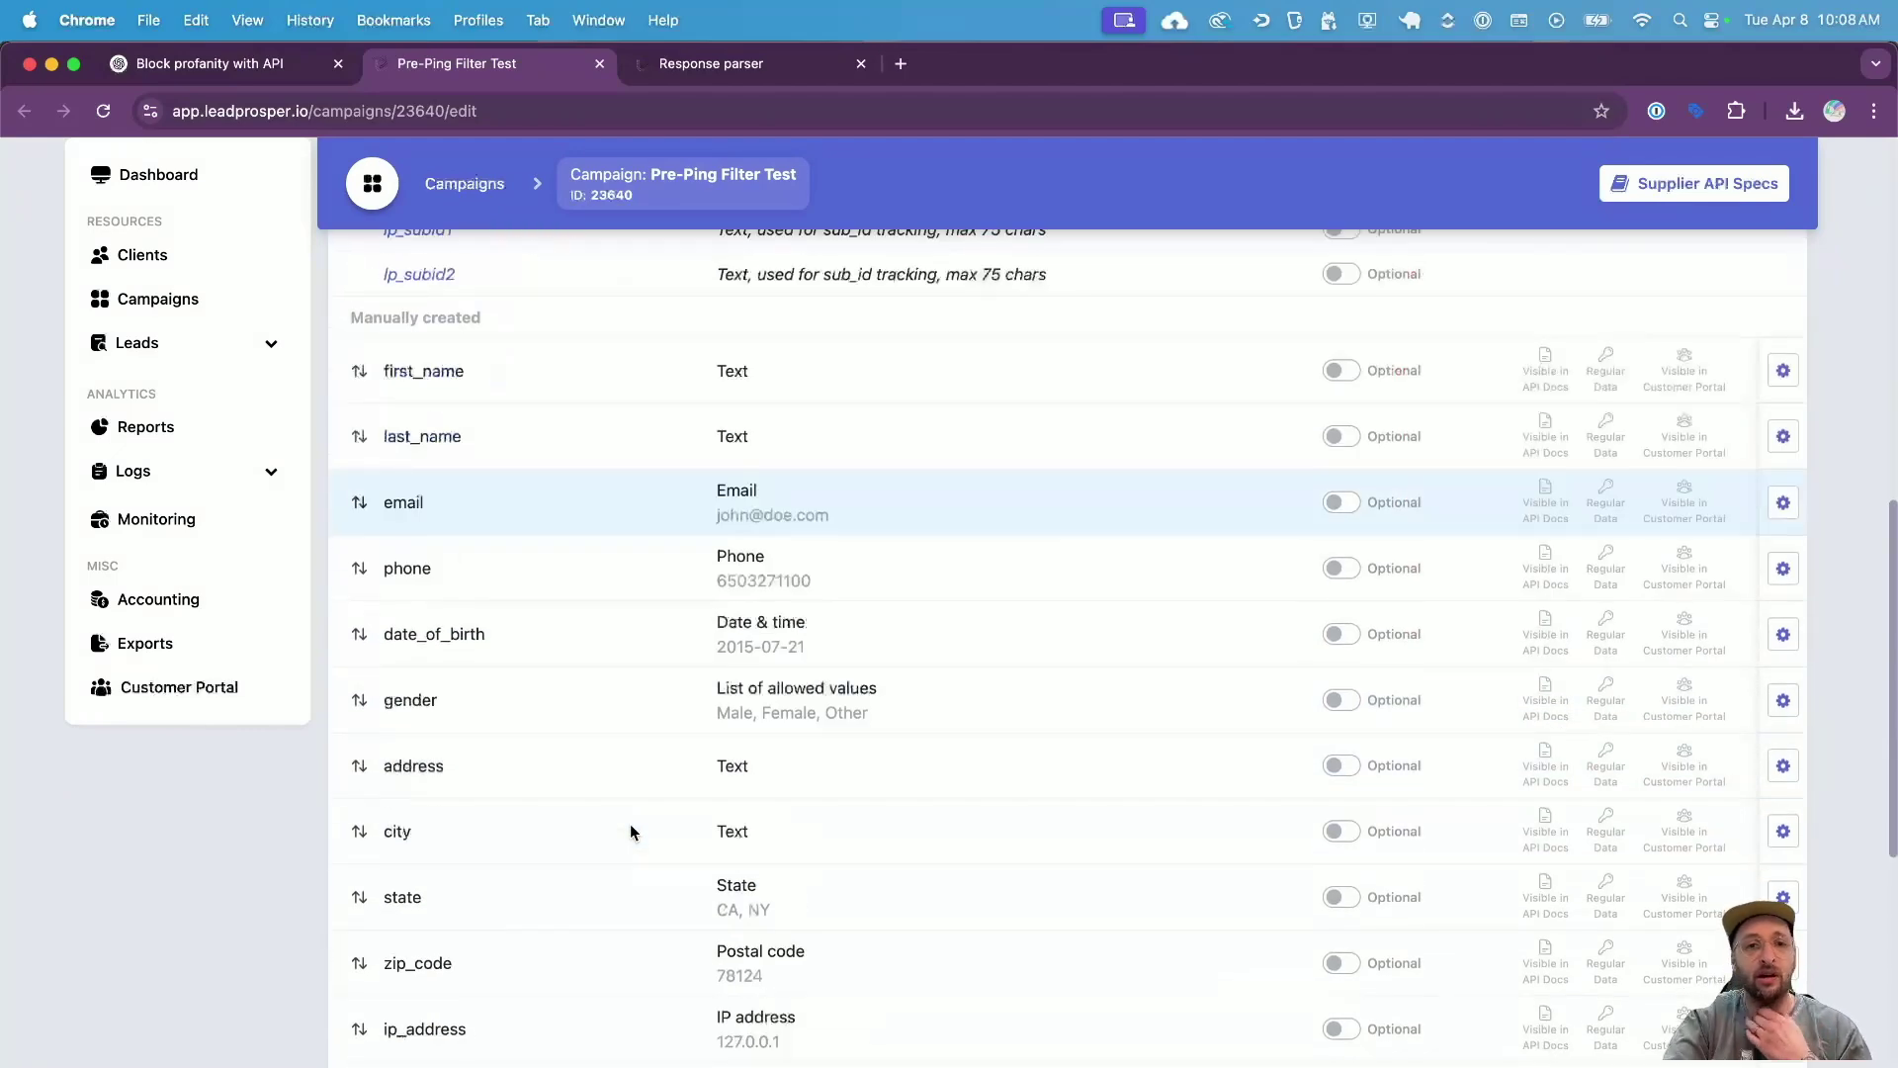
pyautogui.scroll(-12, 630, 823)
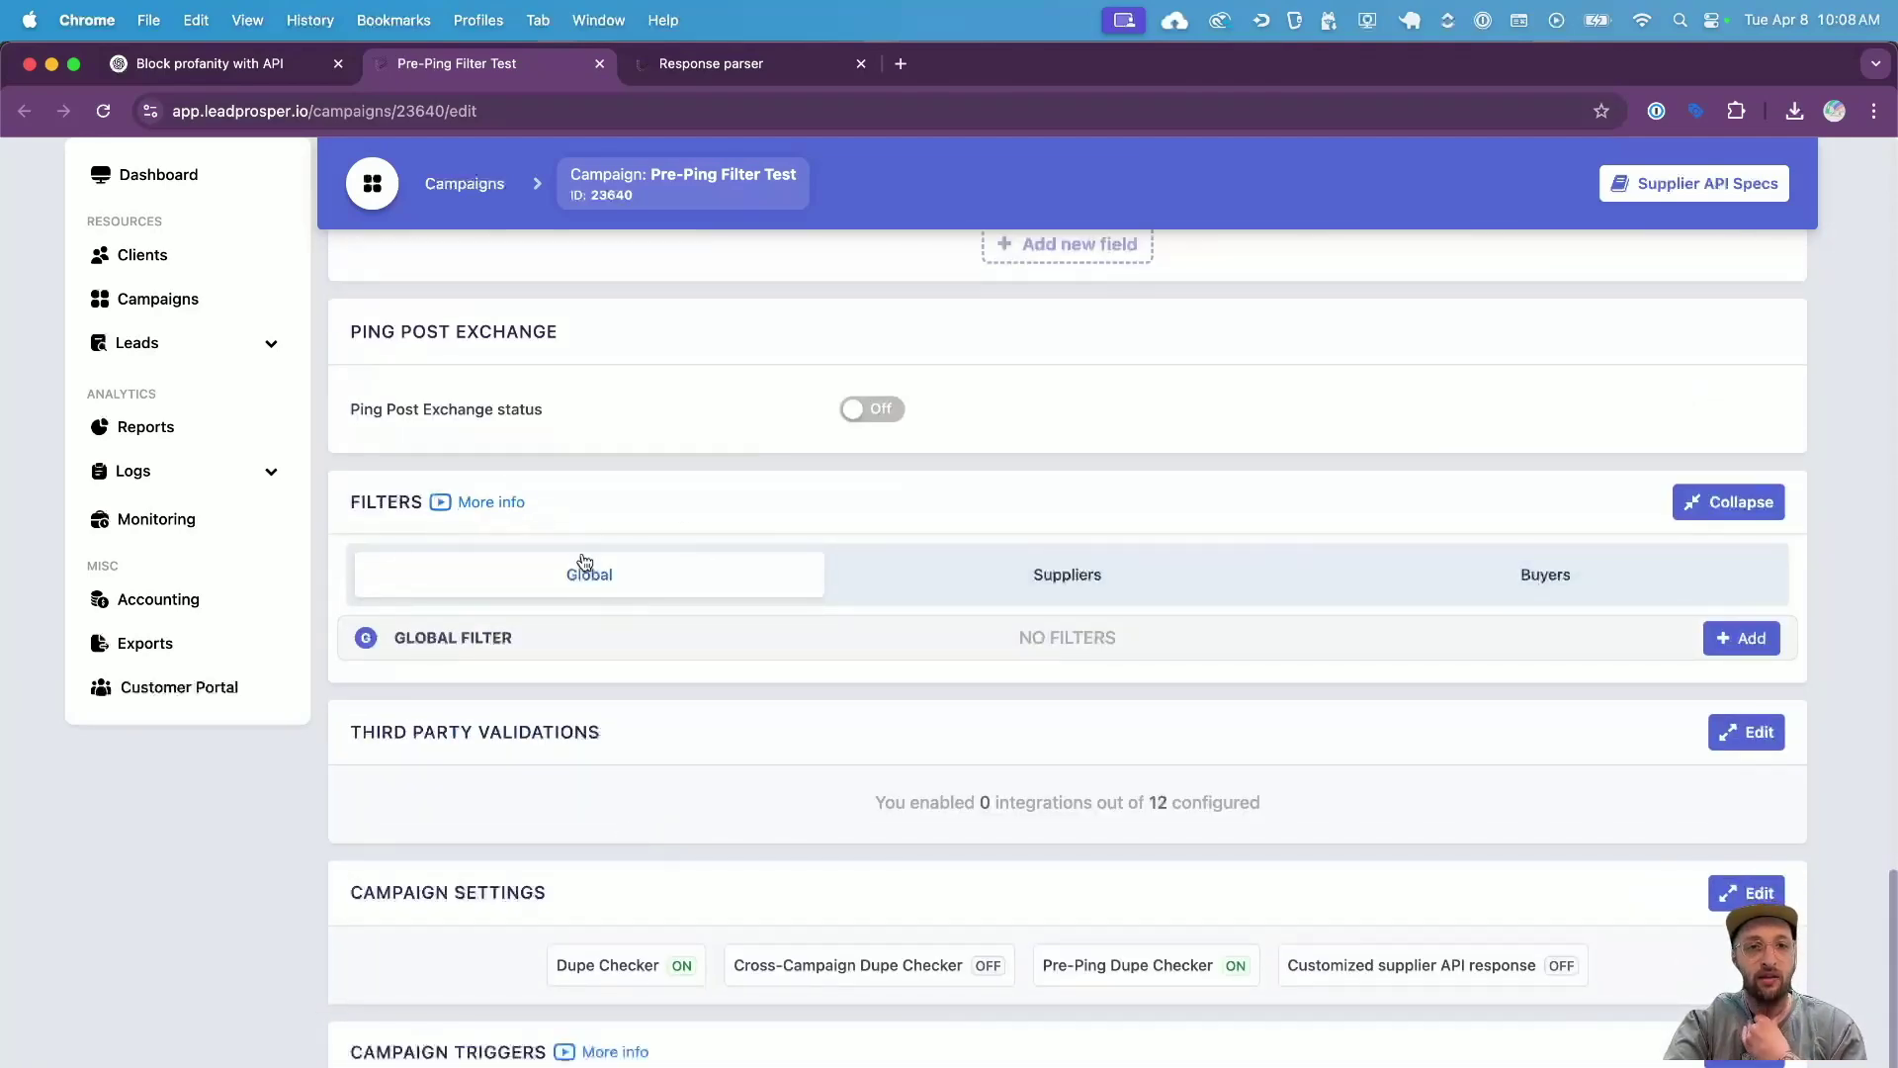
pyautogui.click(1741, 638)
pyautogui.click(989, 726)
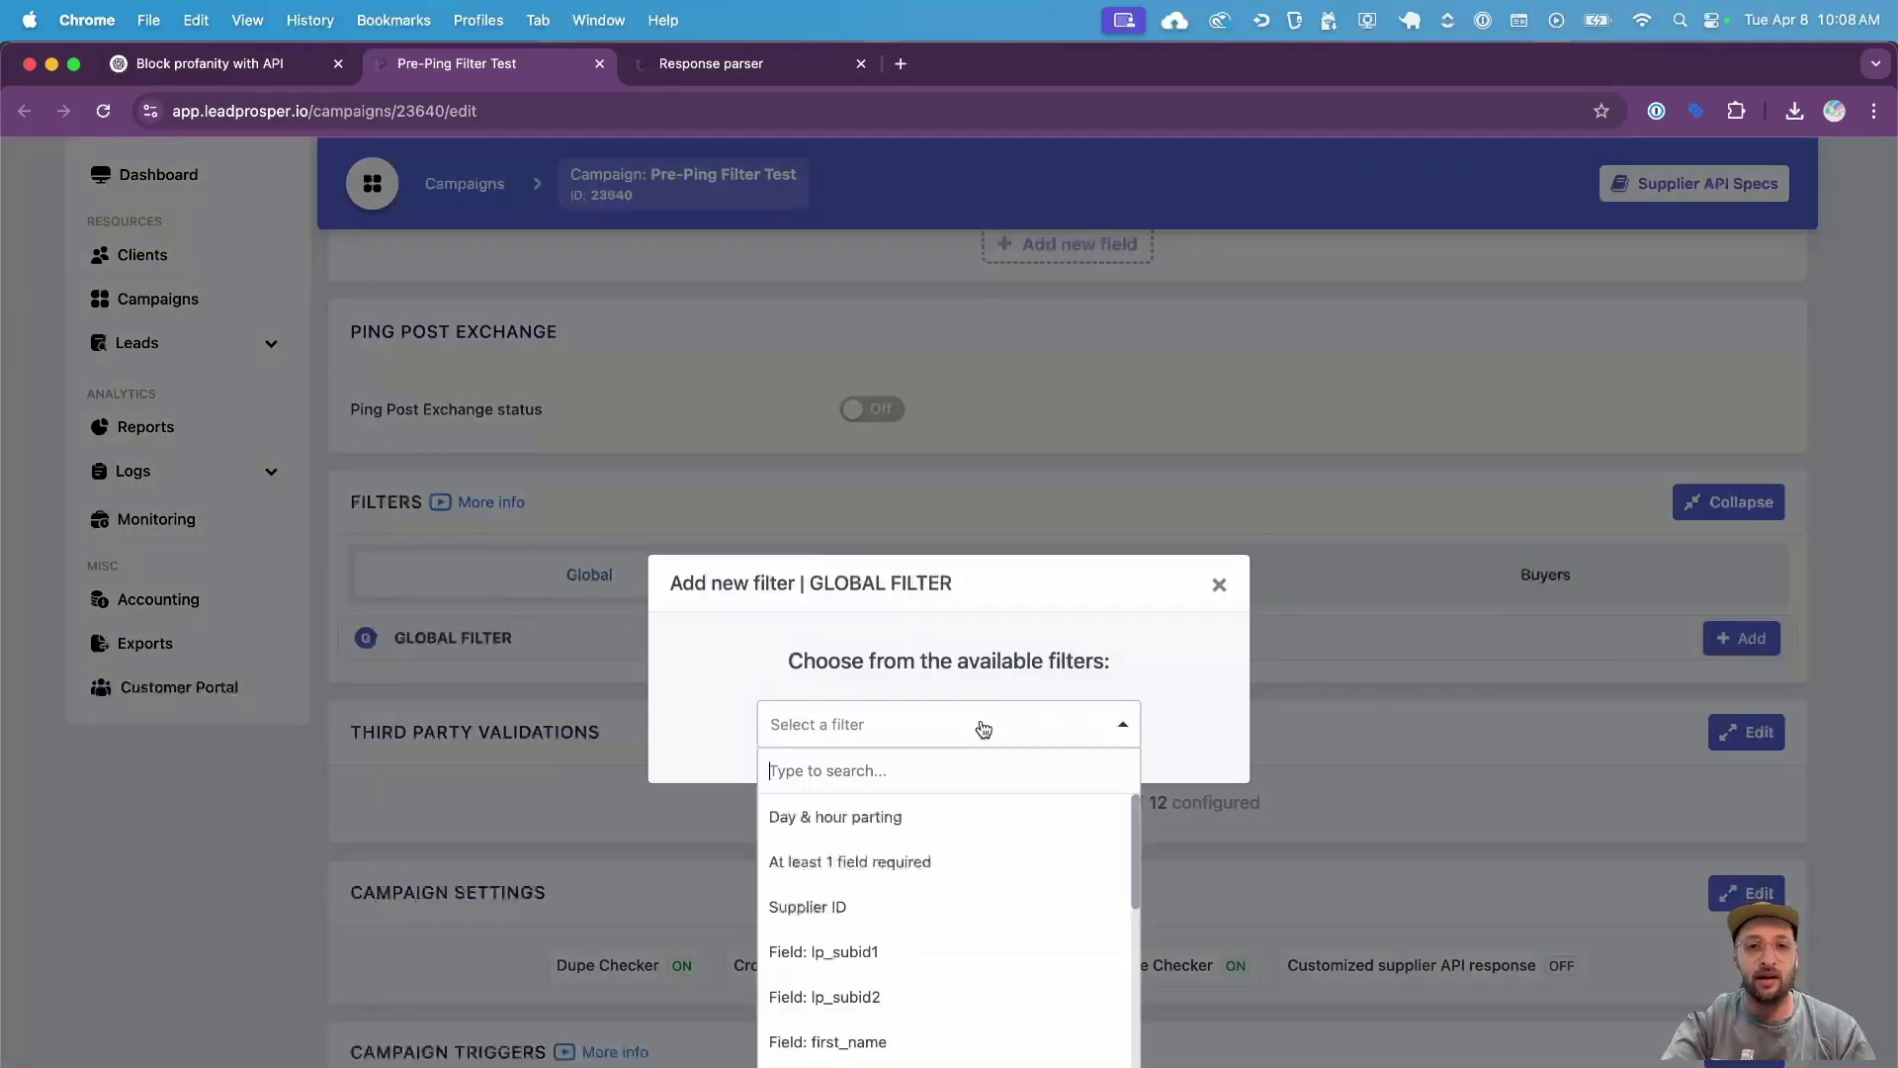
pyautogui.scroll(-5, 890, 949)
pyautogui.click(827, 1040)
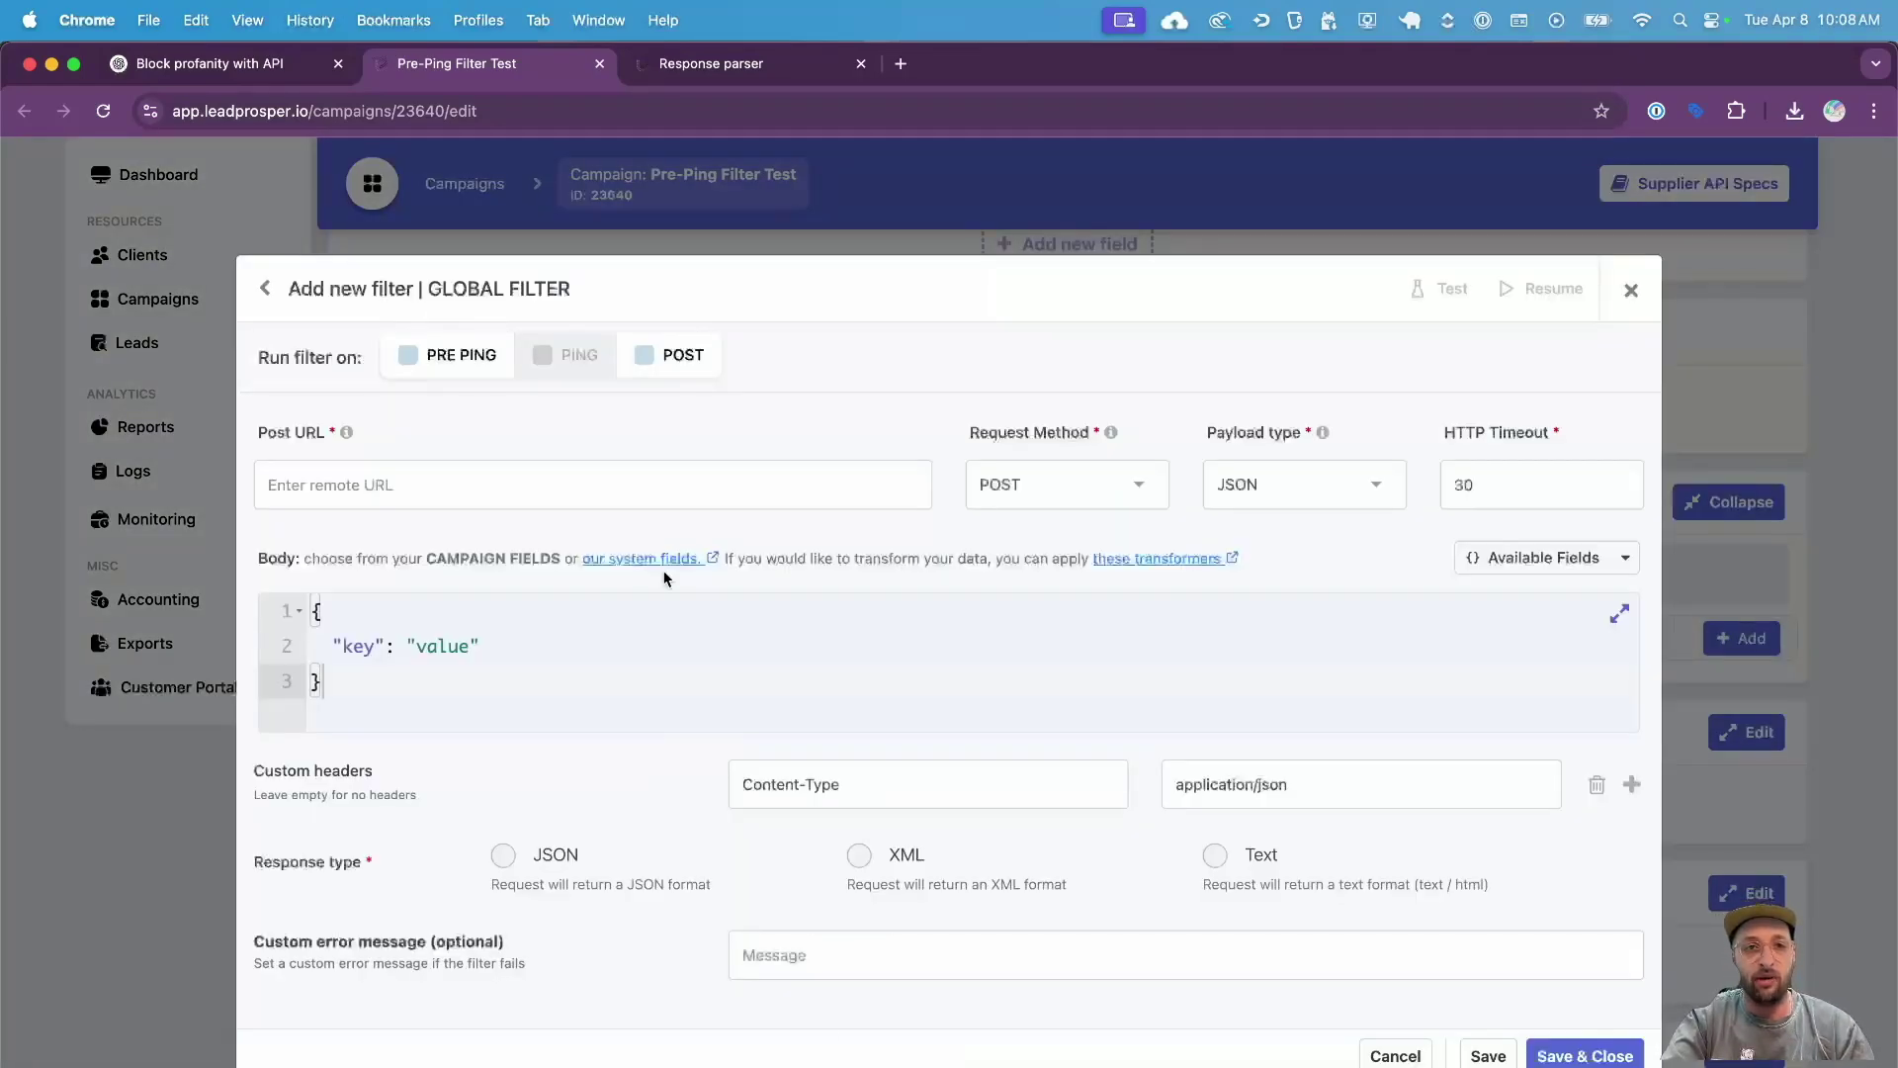
# - Set the new global filter to run on POST only, leaving PRE PING off
pyautogui.click(456, 372)
pyautogui.click(659, 373)
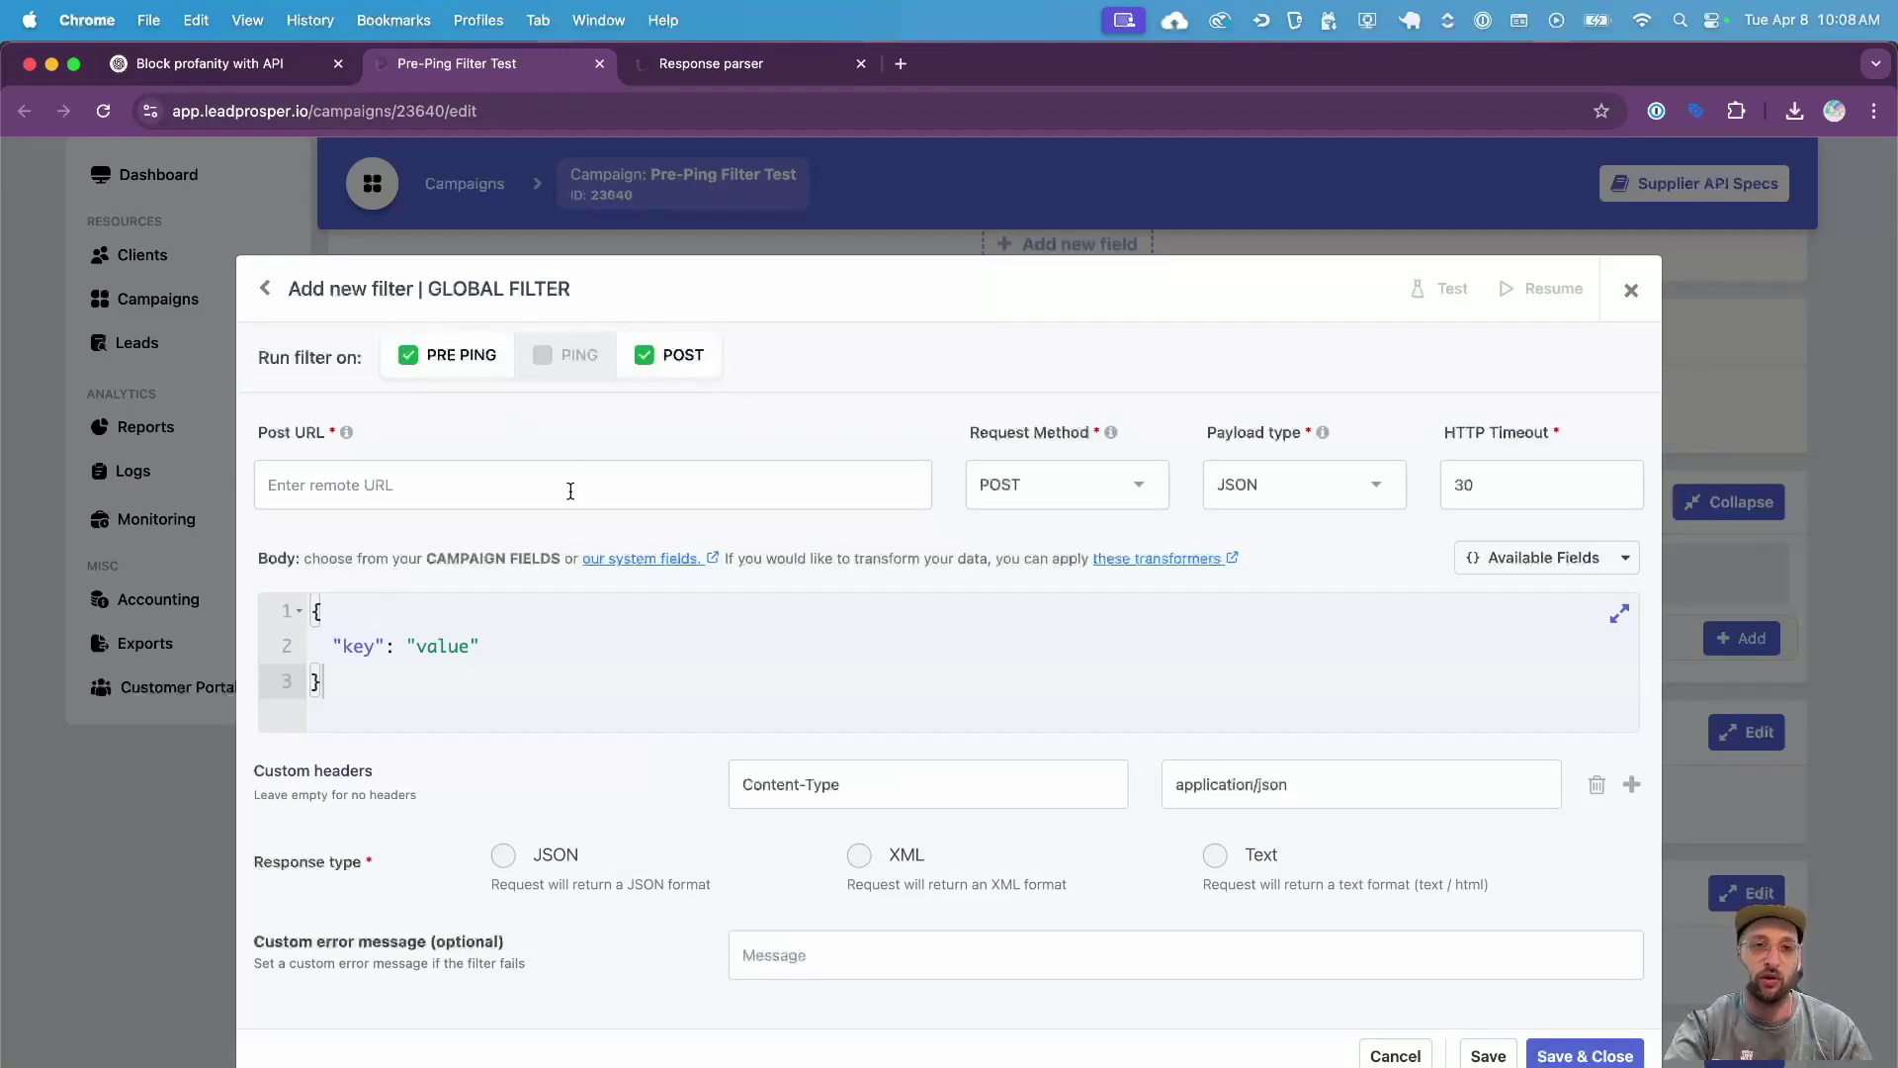
pyautogui.click(450, 376)
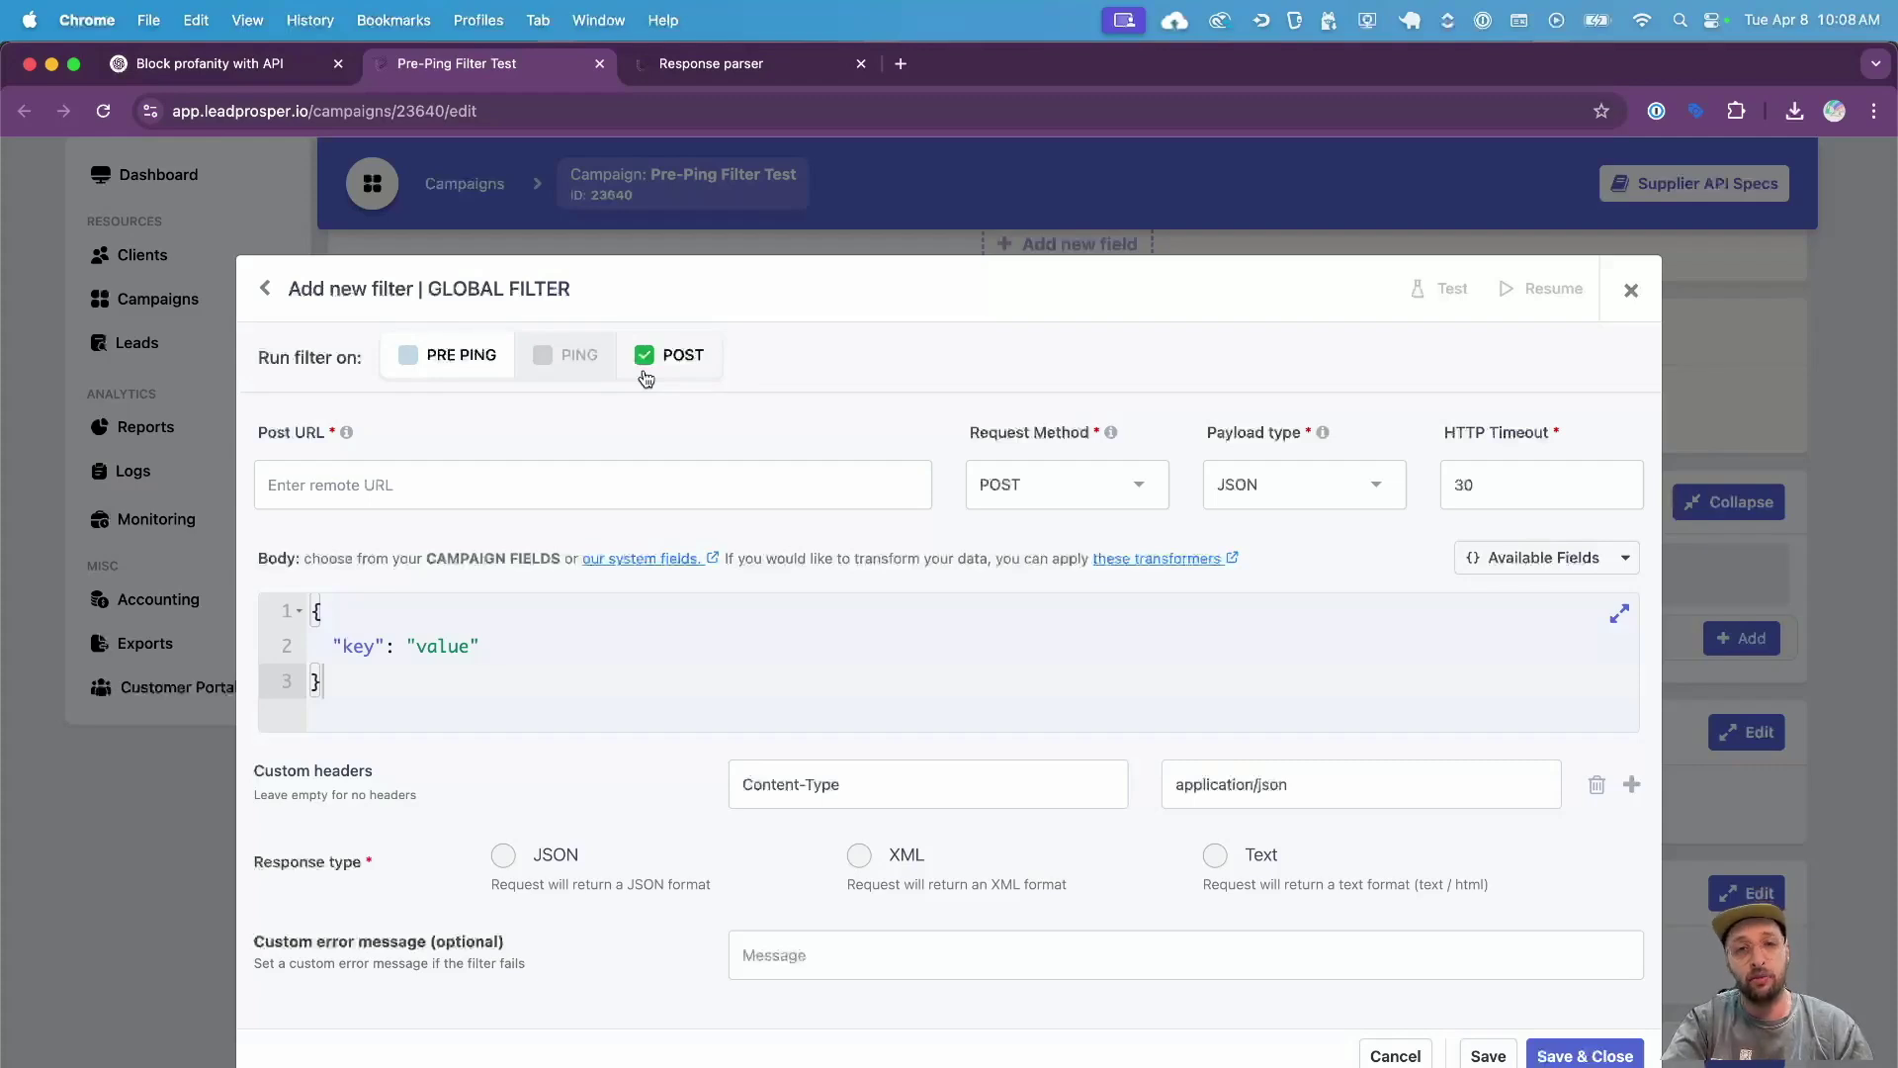
pyautogui.click(602, 484)
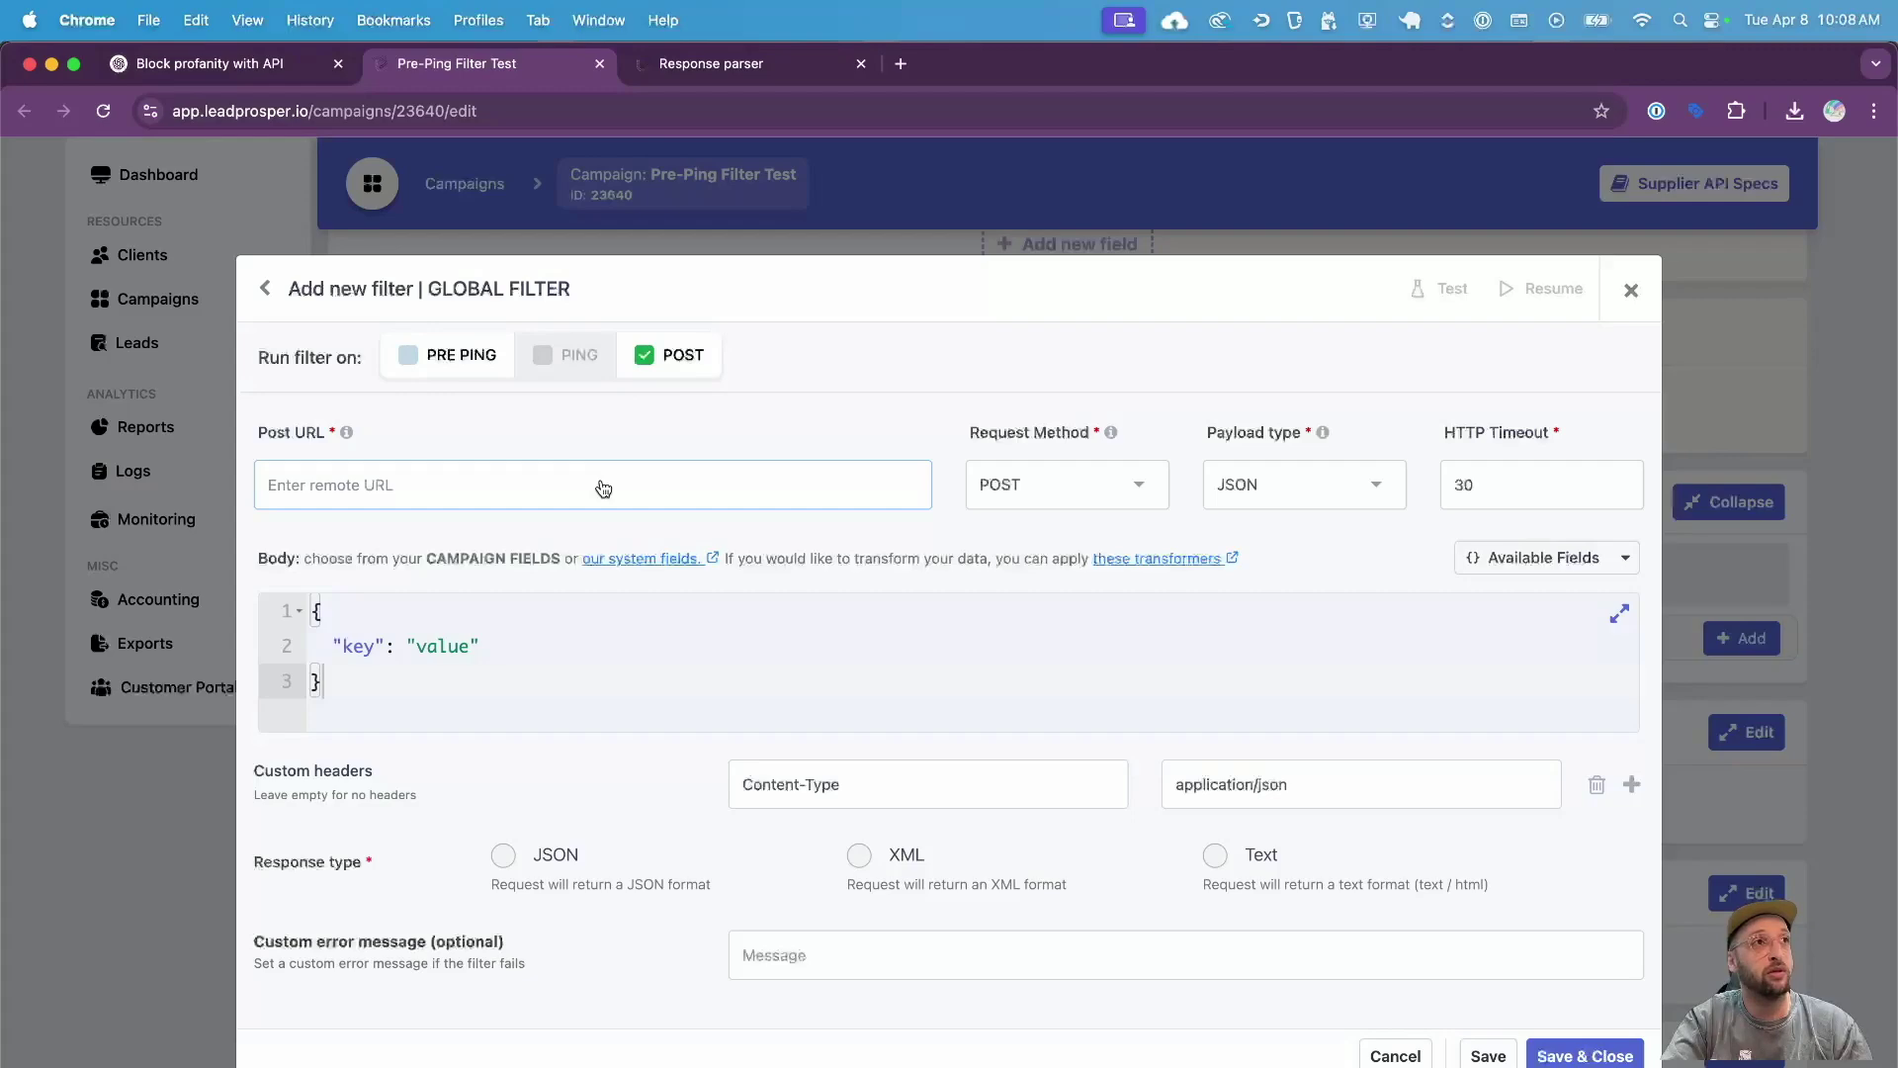
pyautogui.press('super+Tab')
pyautogui.tripleClick(523, 269)
pyautogui.press('super+c')
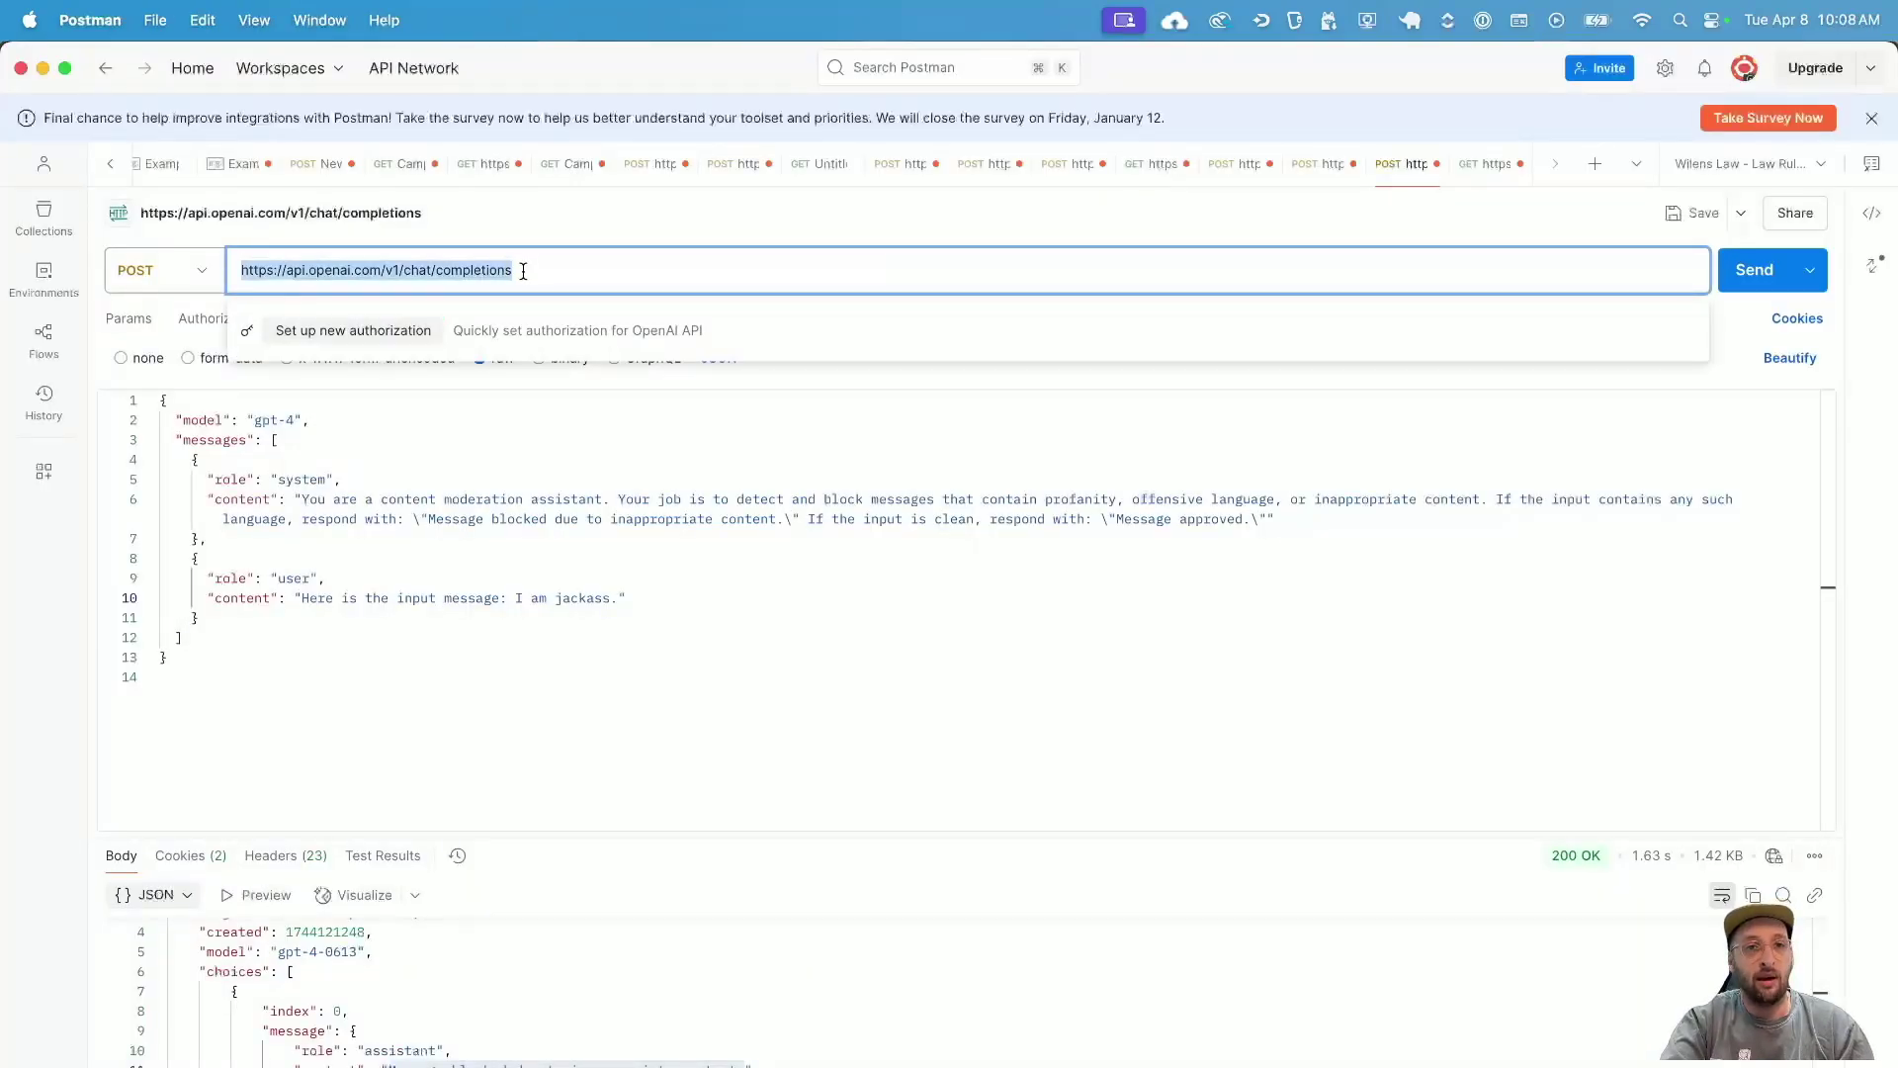
pyautogui.press('super+Tab')
pyautogui.press('super+v')
# - Add an Authorization custom header to the filter, using the bearer API key copied from the Postman request's headers
pyautogui.press('super+Tab')
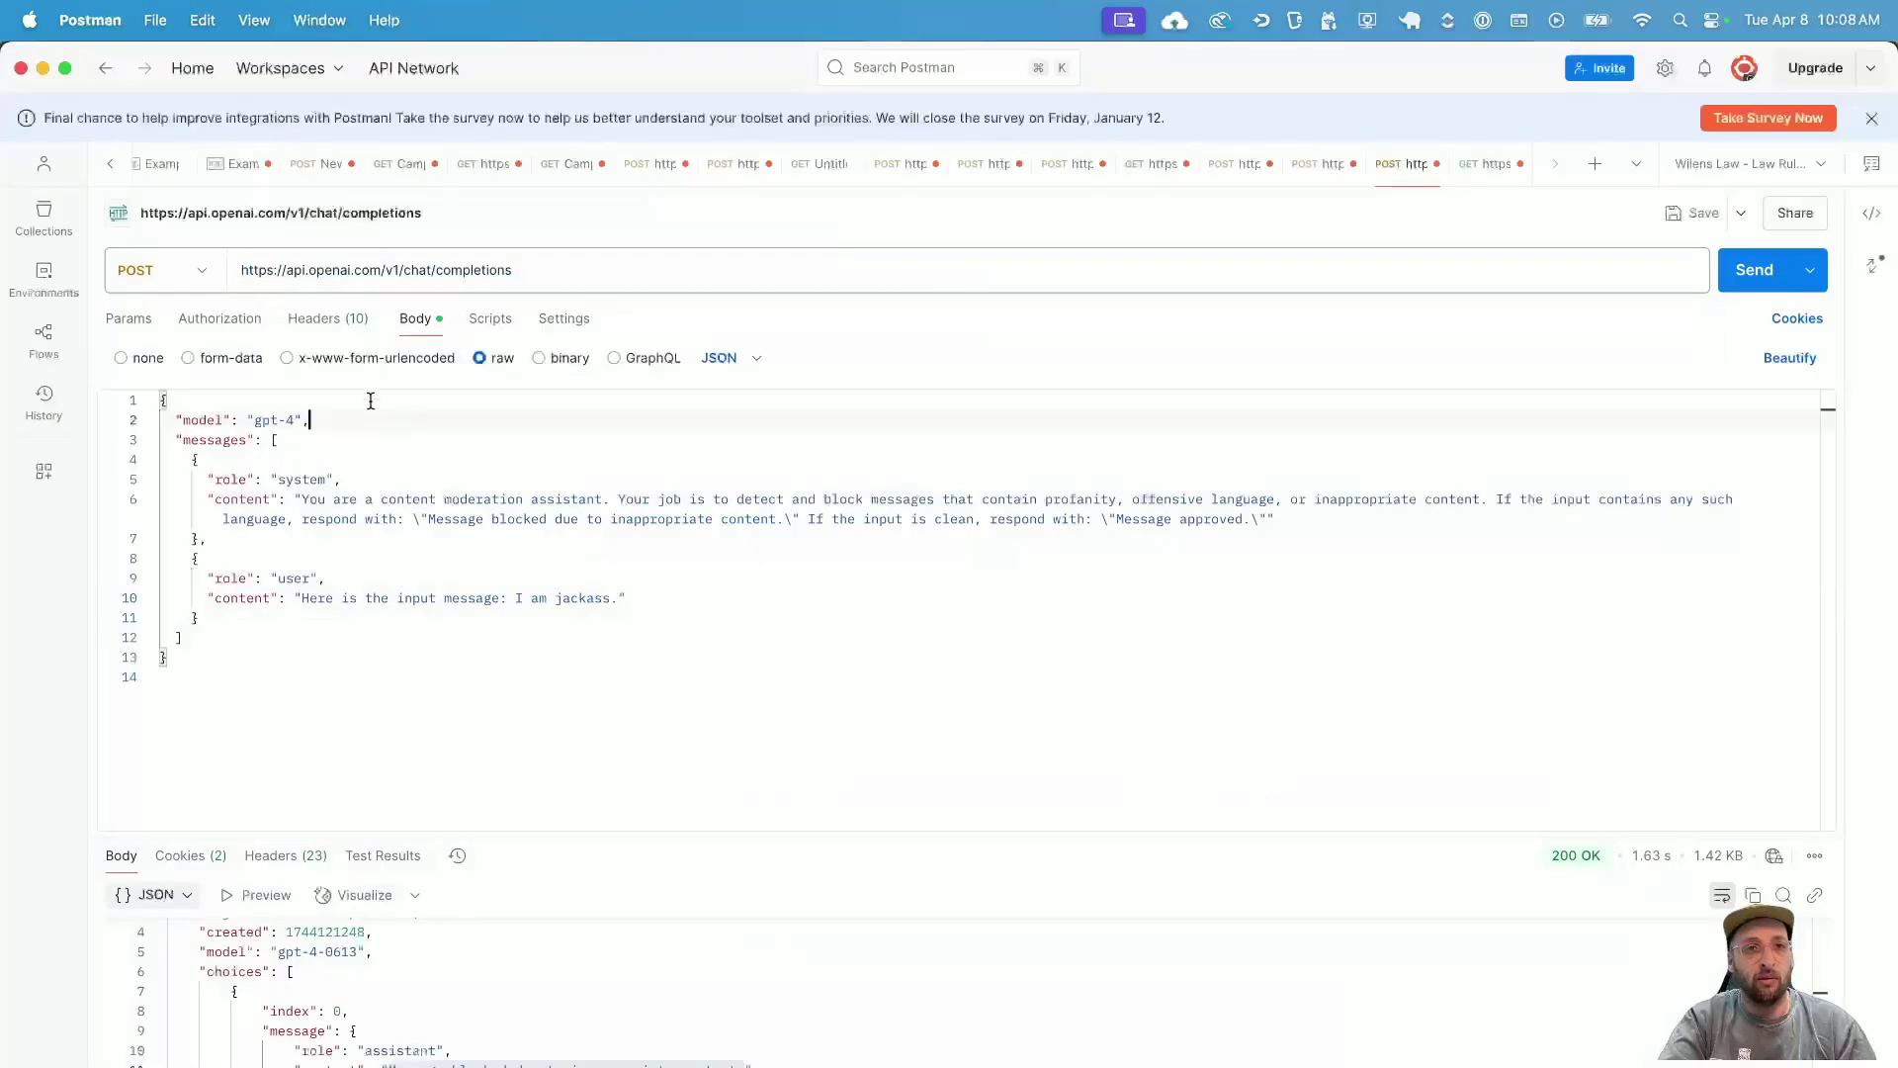
pyautogui.click(327, 317)
pyautogui.tripleClick(806, 748)
pyautogui.press('super+c')
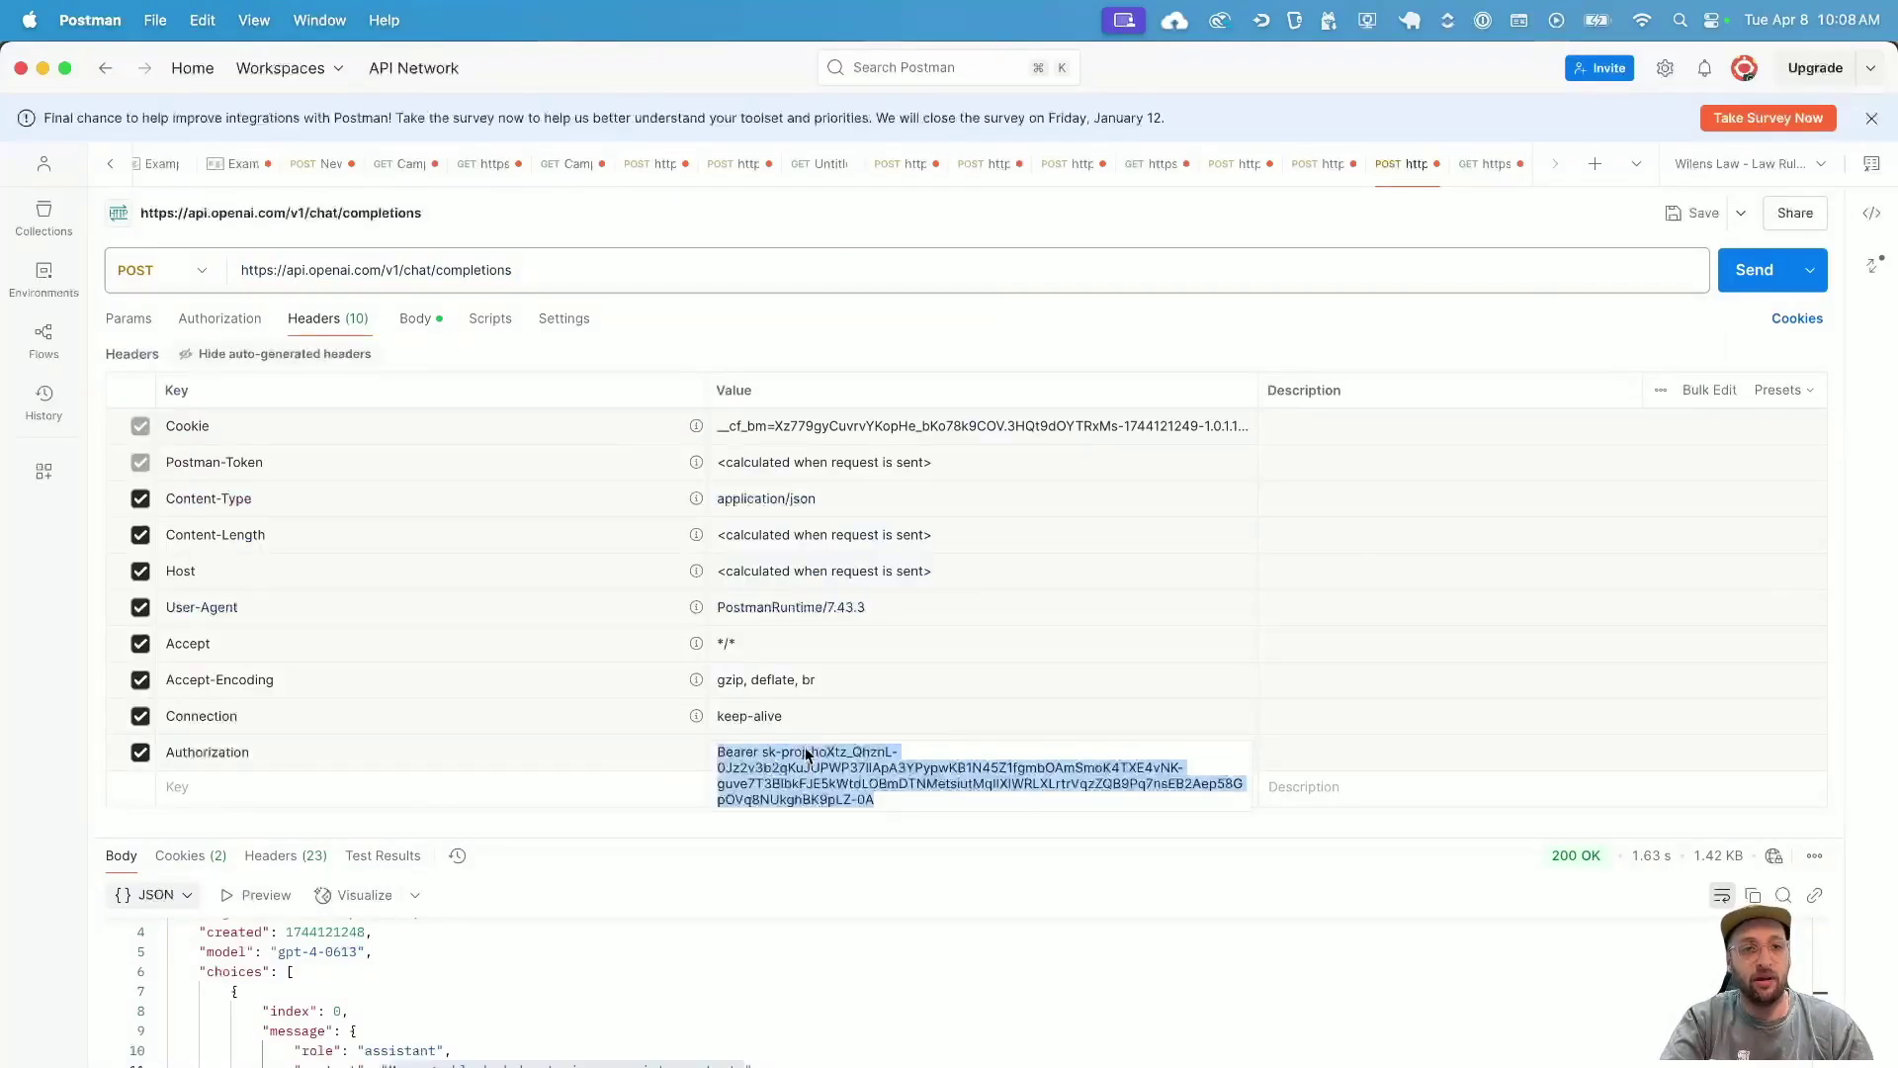
pyautogui.press('super+Tab')
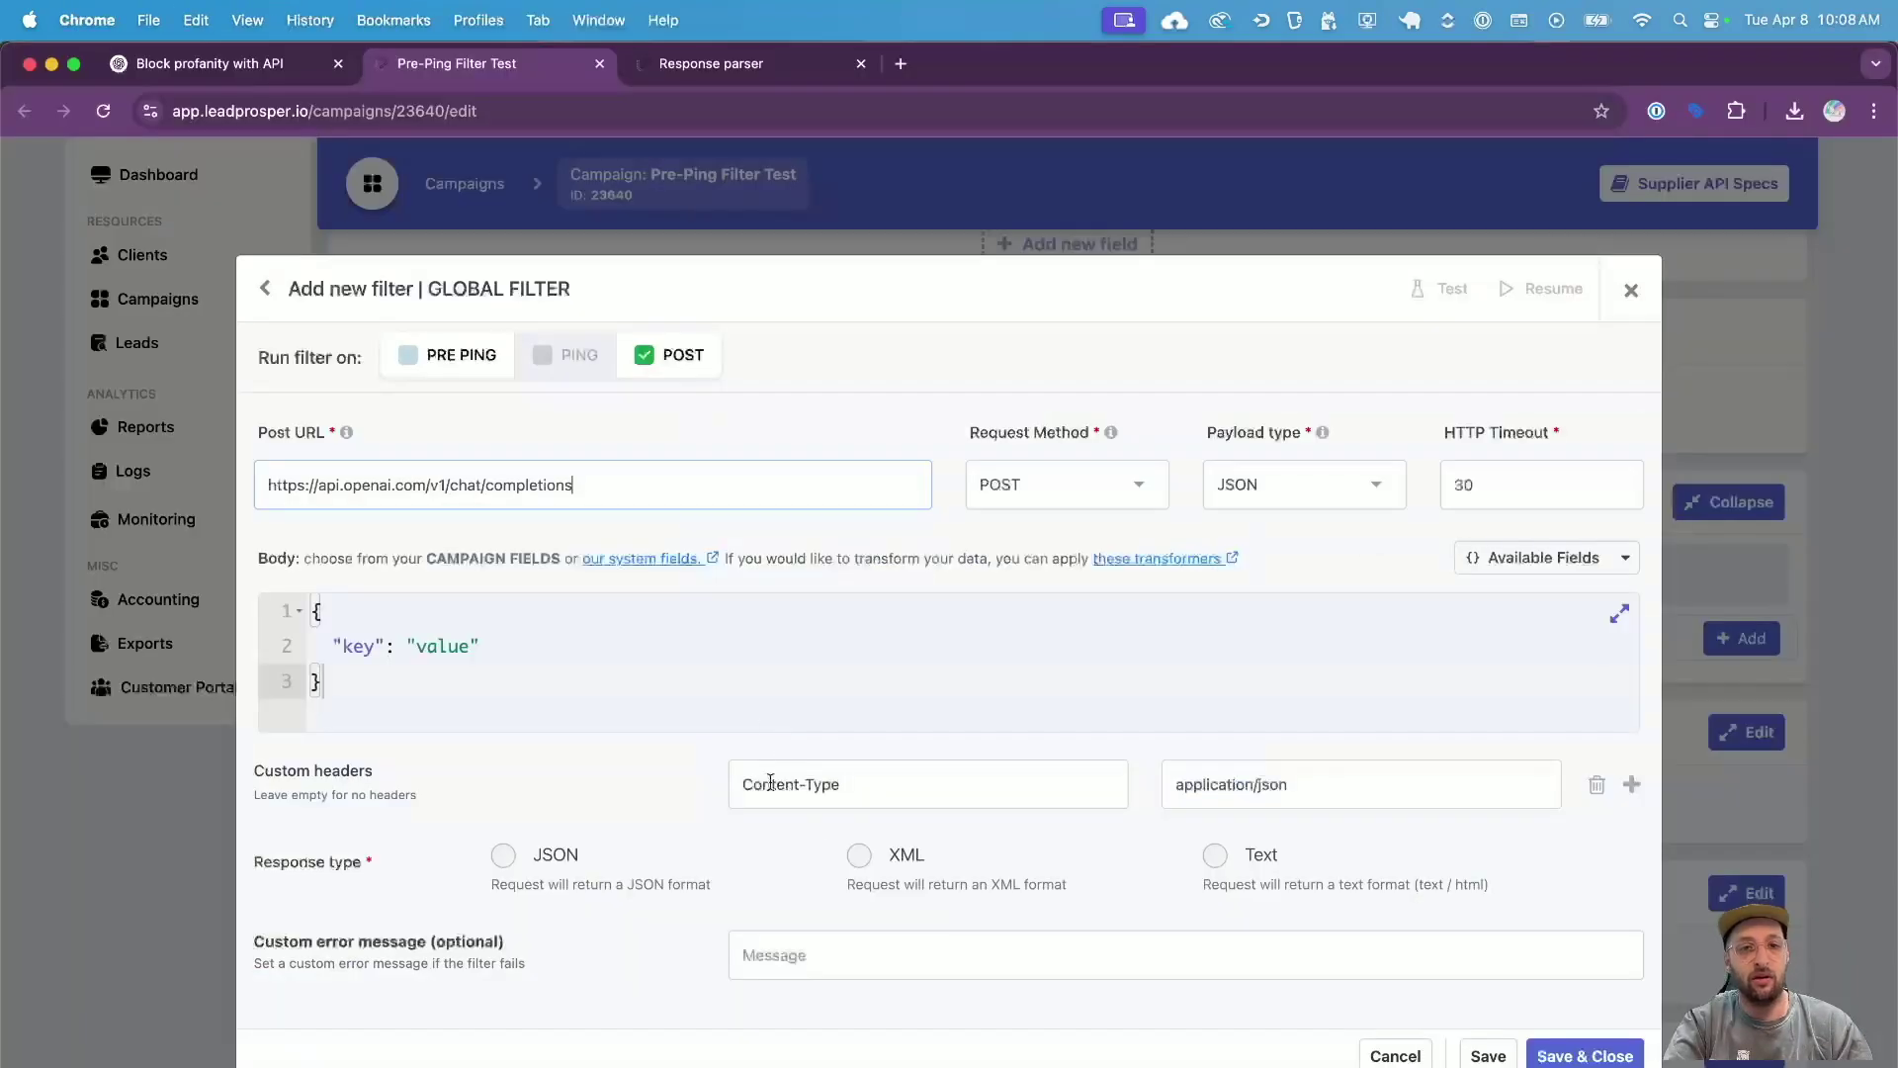
pyautogui.click(1630, 786)
pyautogui.click(992, 806)
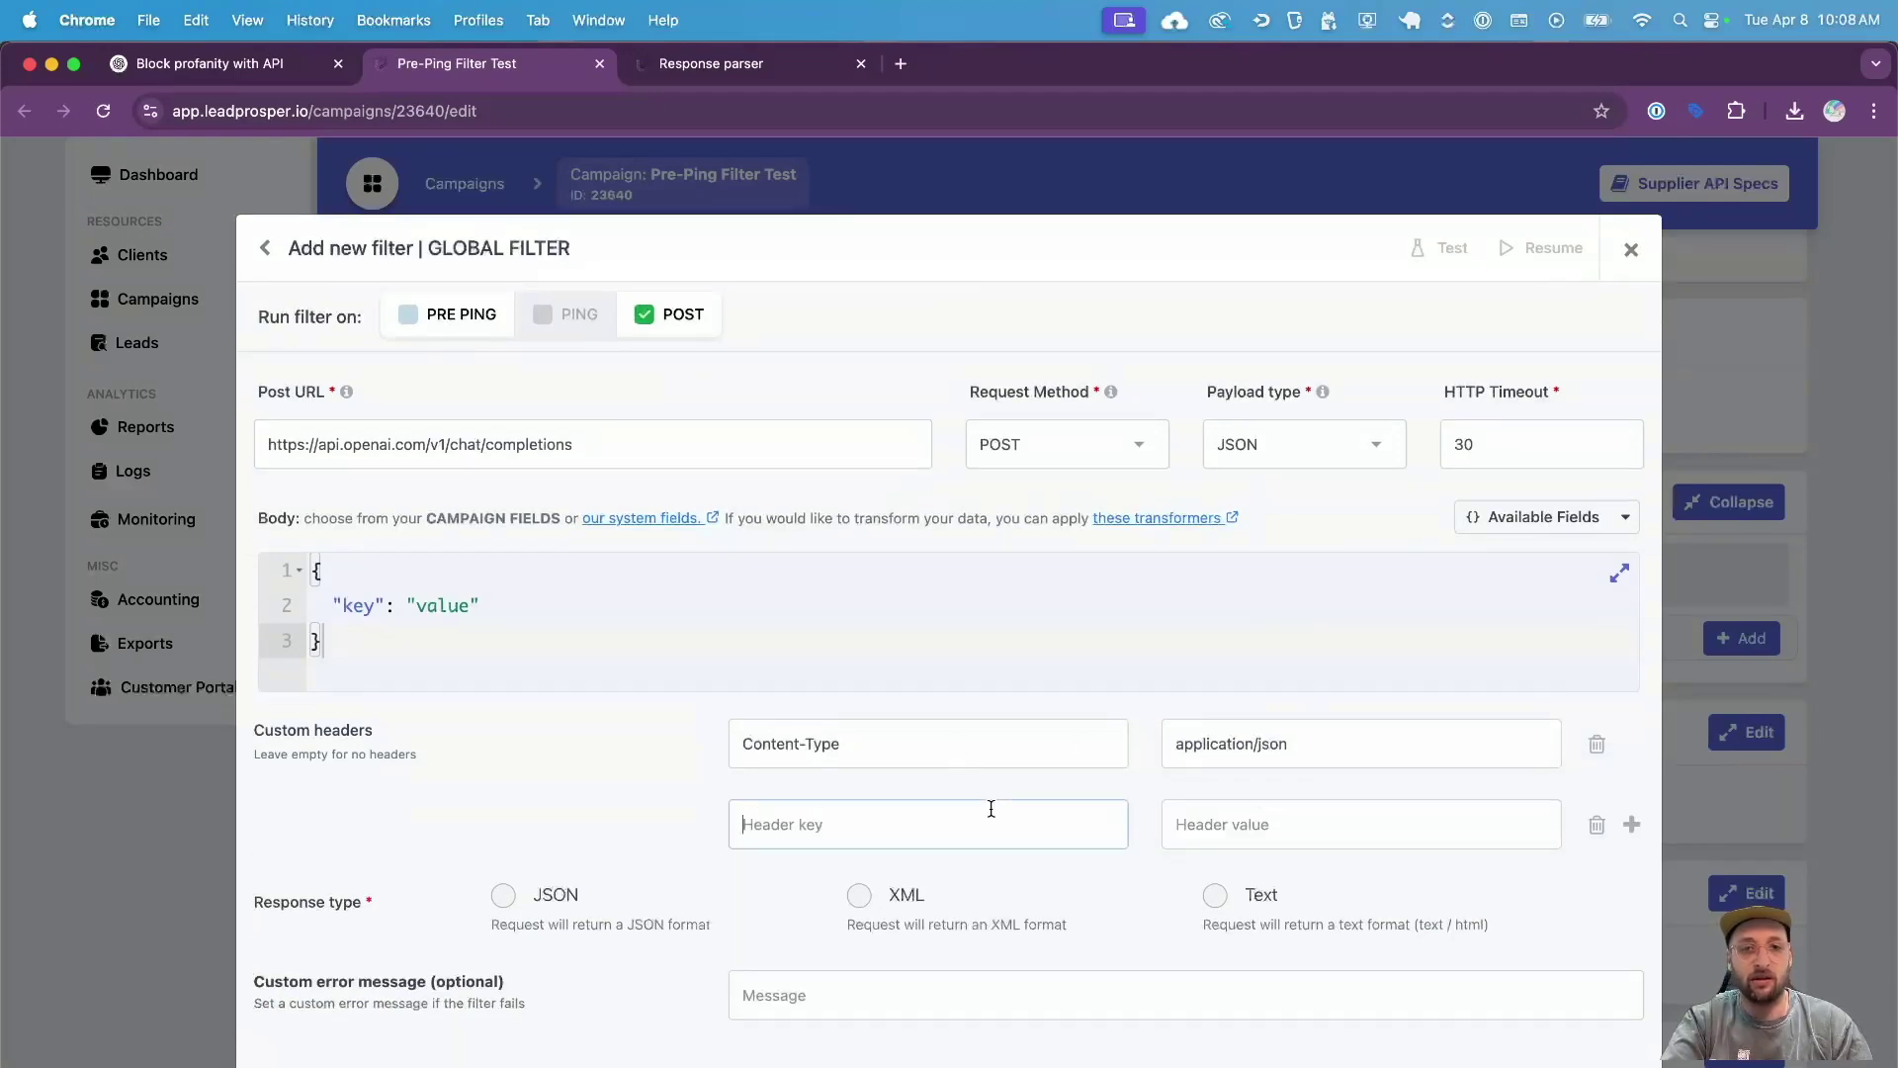
pyautogui.write('Authorization')
pyautogui.press('Tab')
pyautogui.press('super+v')
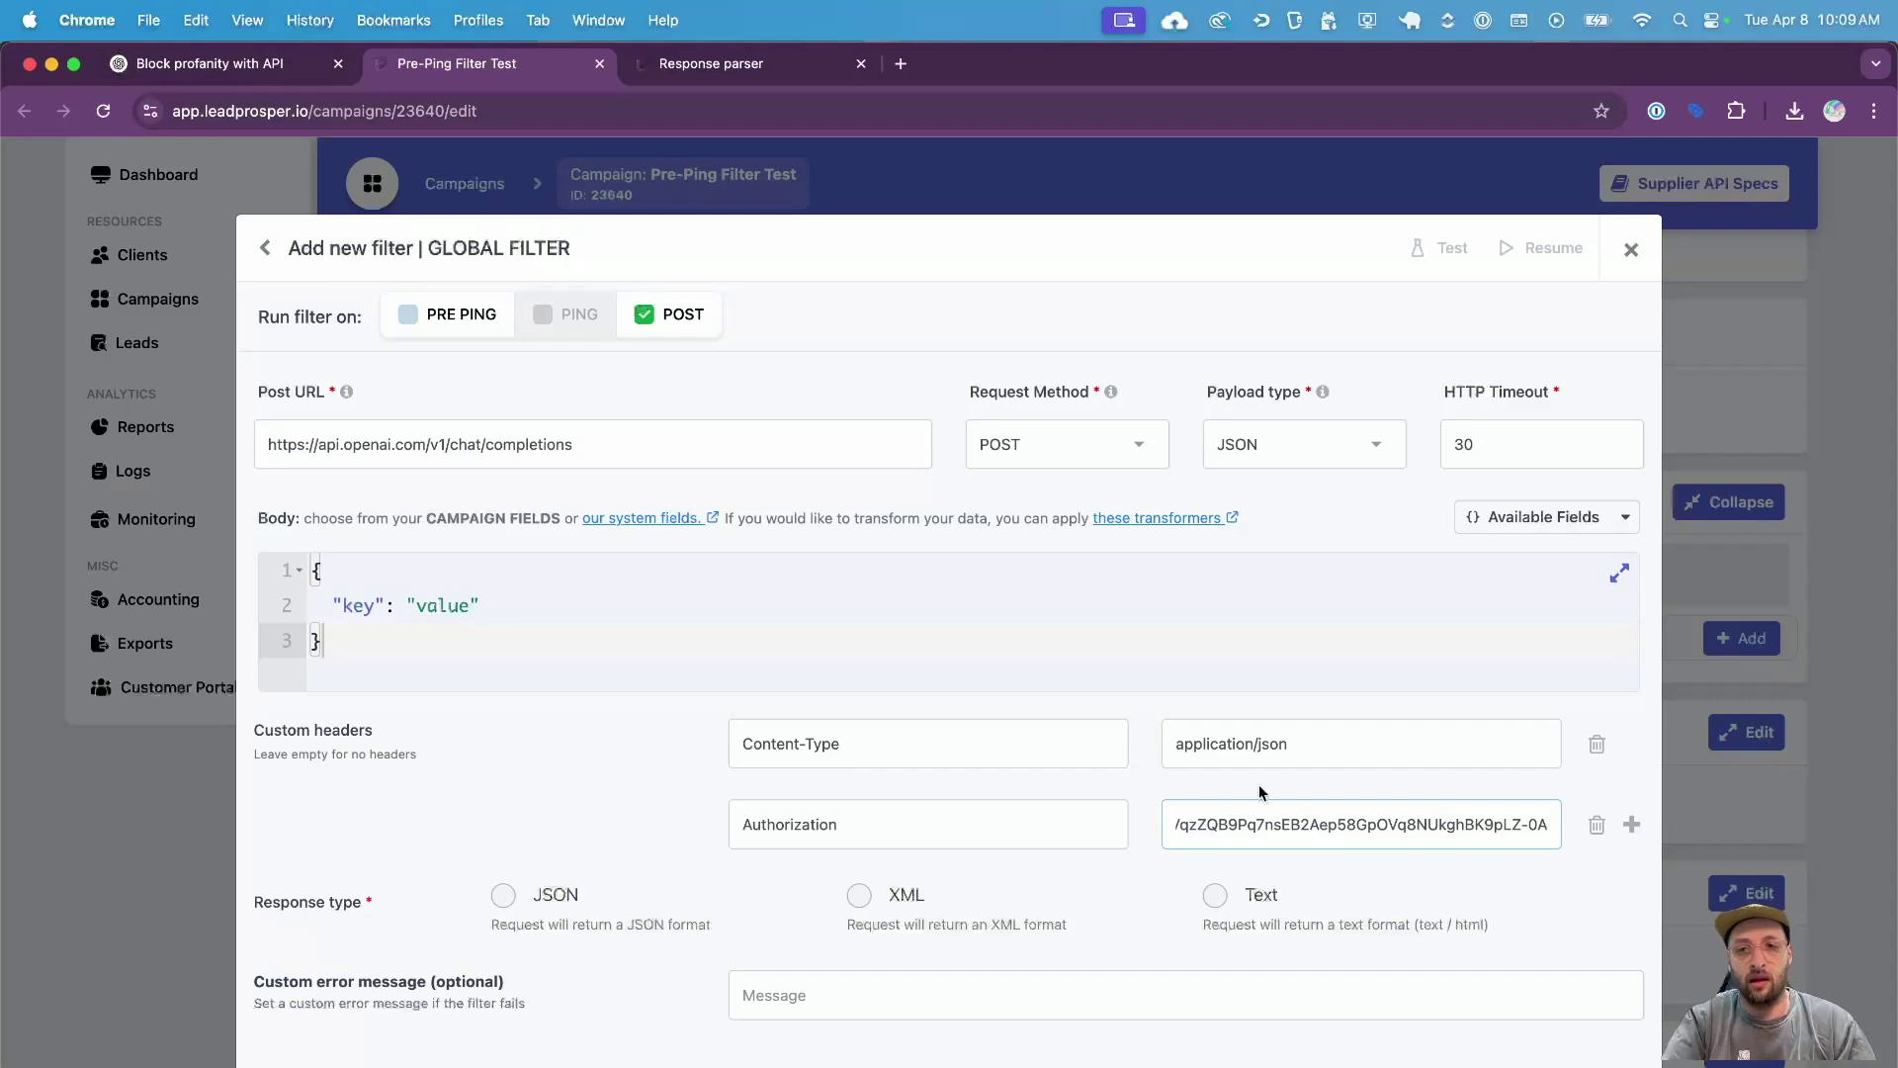
# - Replace the filter's default body with the complete JSON body copied from the Postman request
pyautogui.click(784, 604)
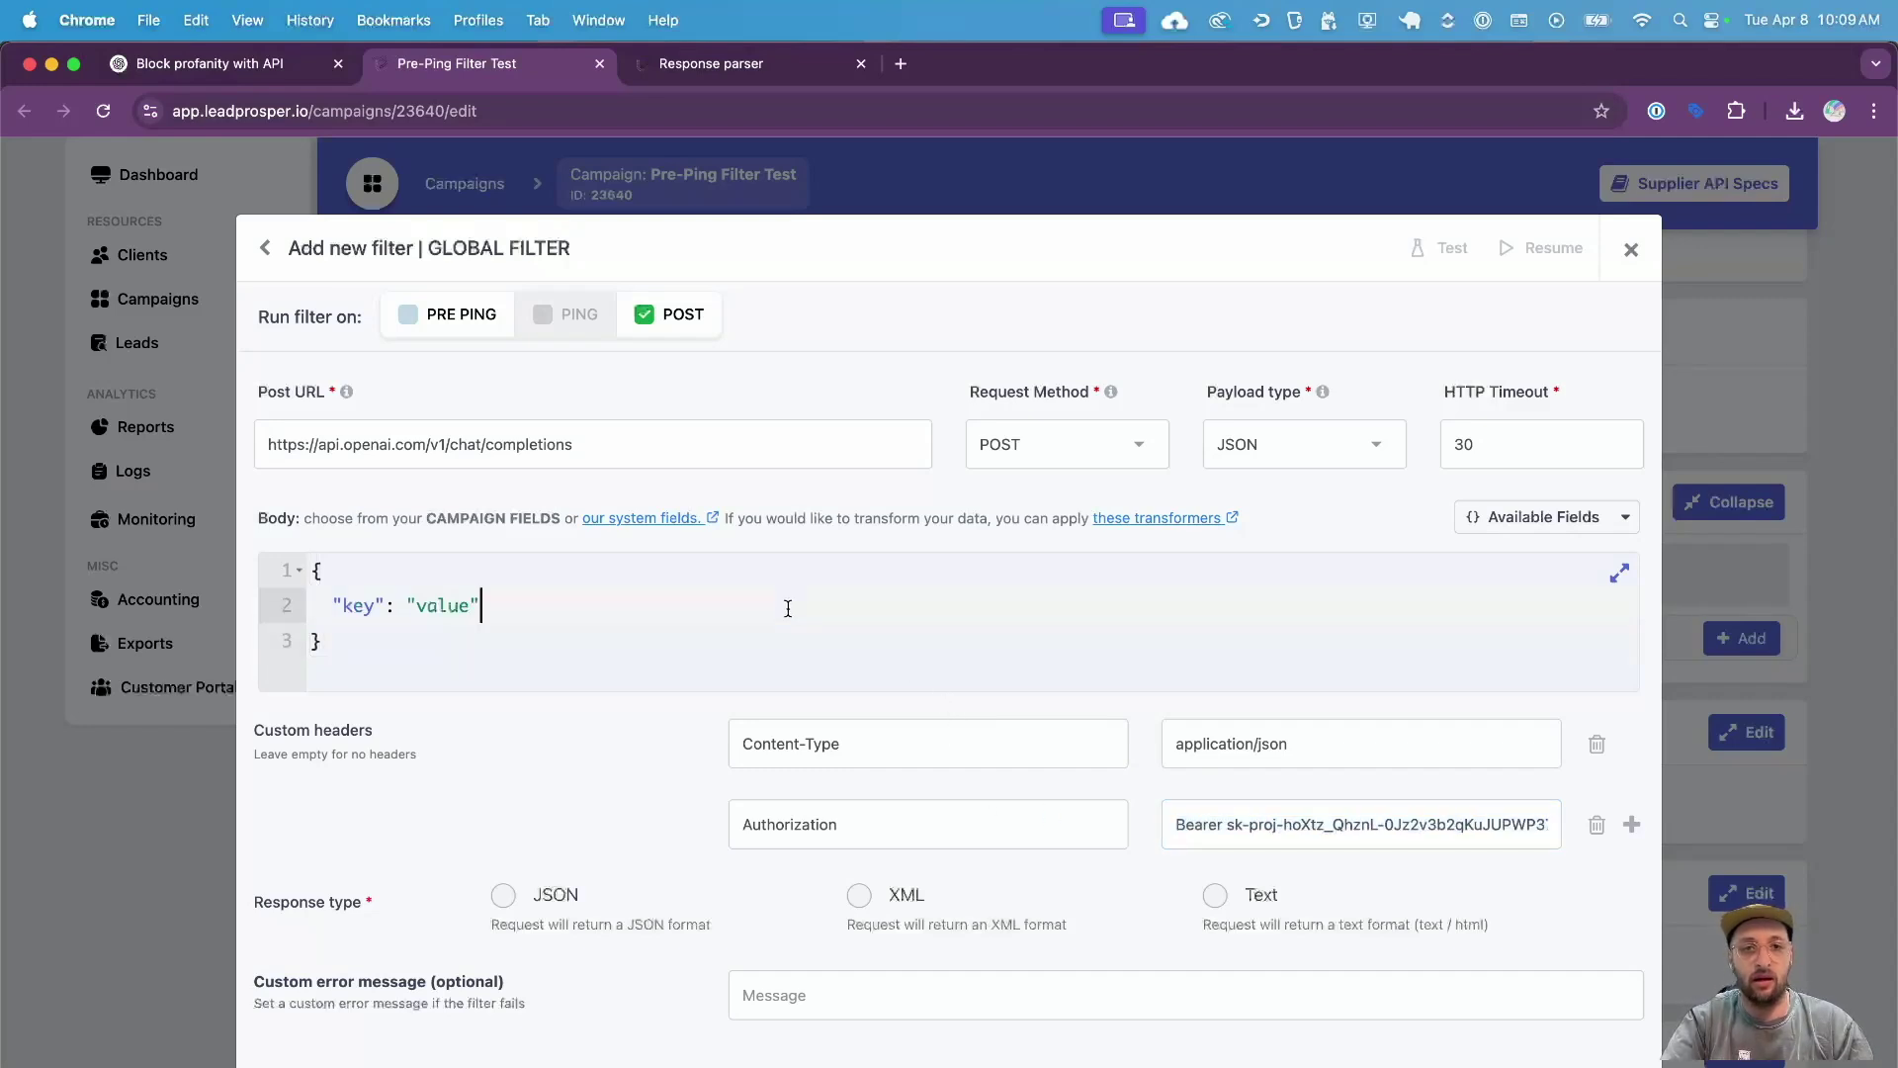
pyautogui.press('super+Tab')
pyautogui.click(414, 317)
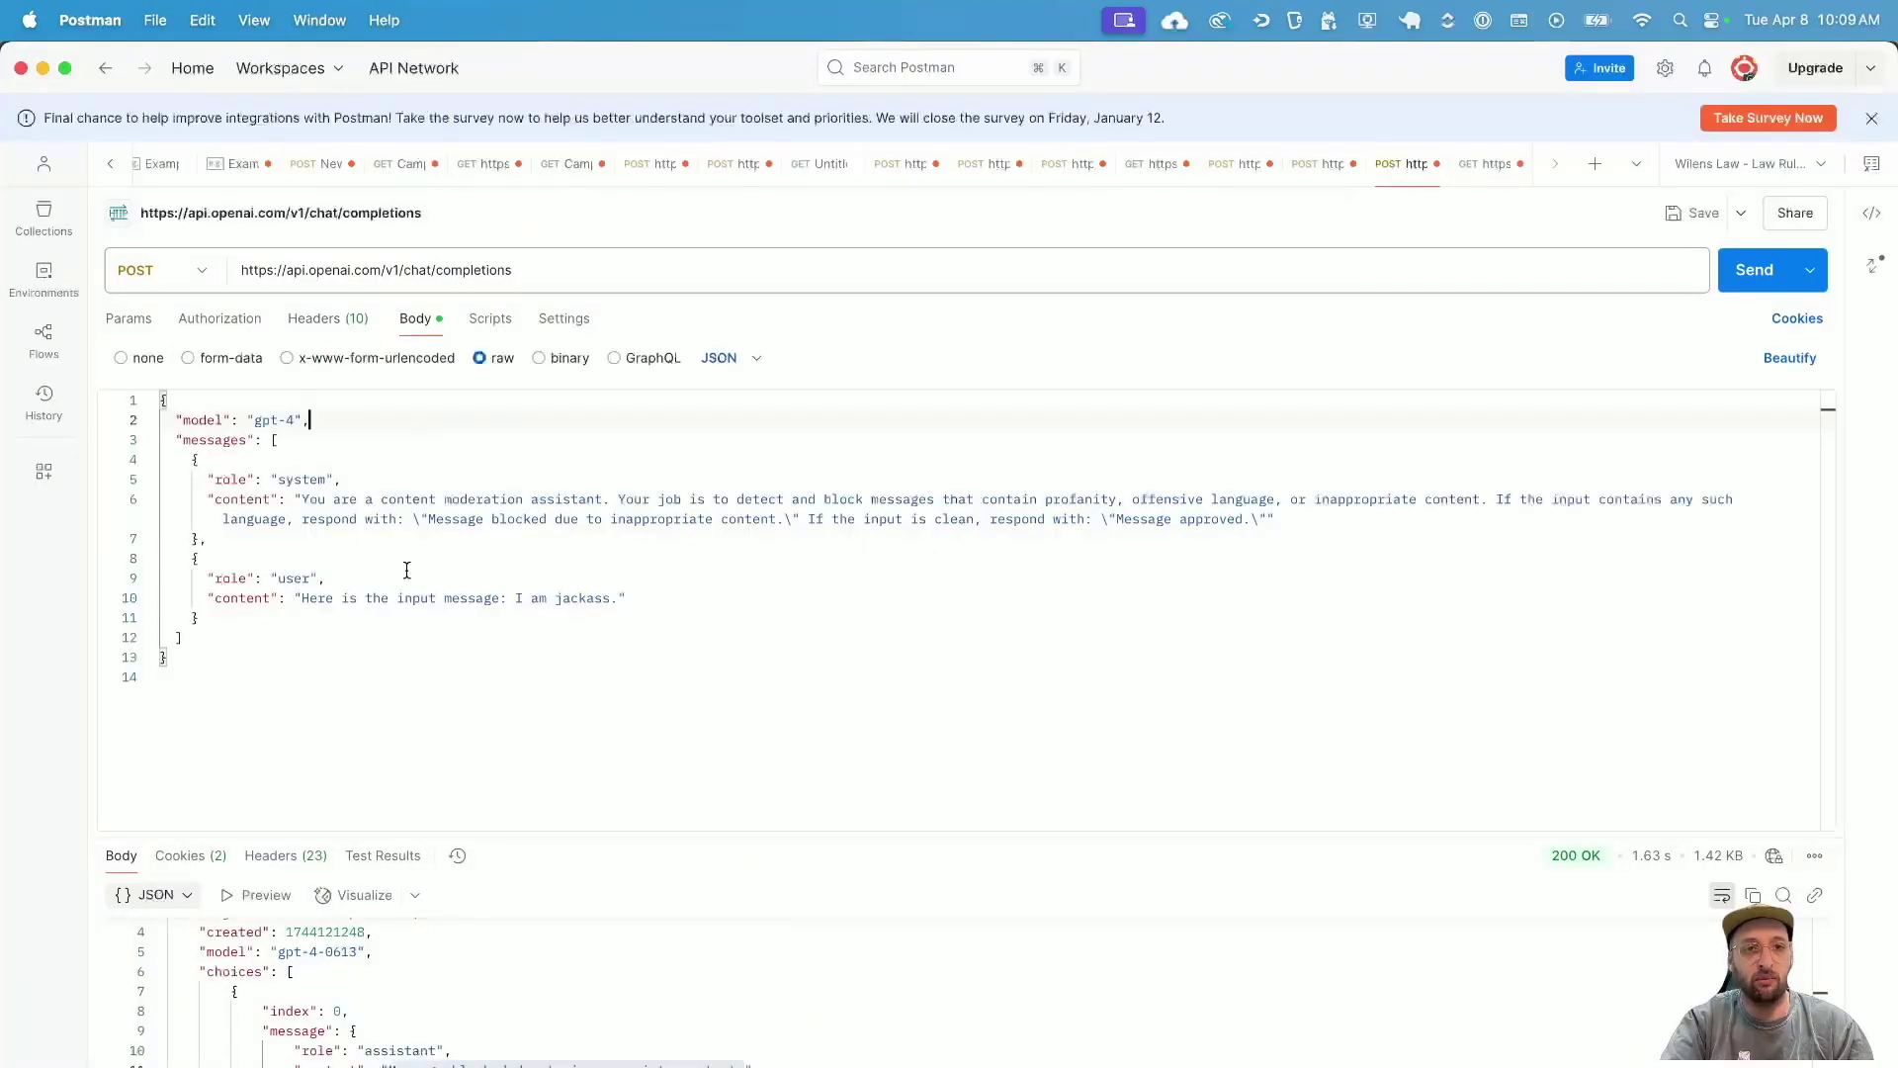
pyautogui.press('super+a')
pyautogui.press('super+c')
pyautogui.press('super+Tab')
pyautogui.press('super+a')
pyautogui.press('super+v')
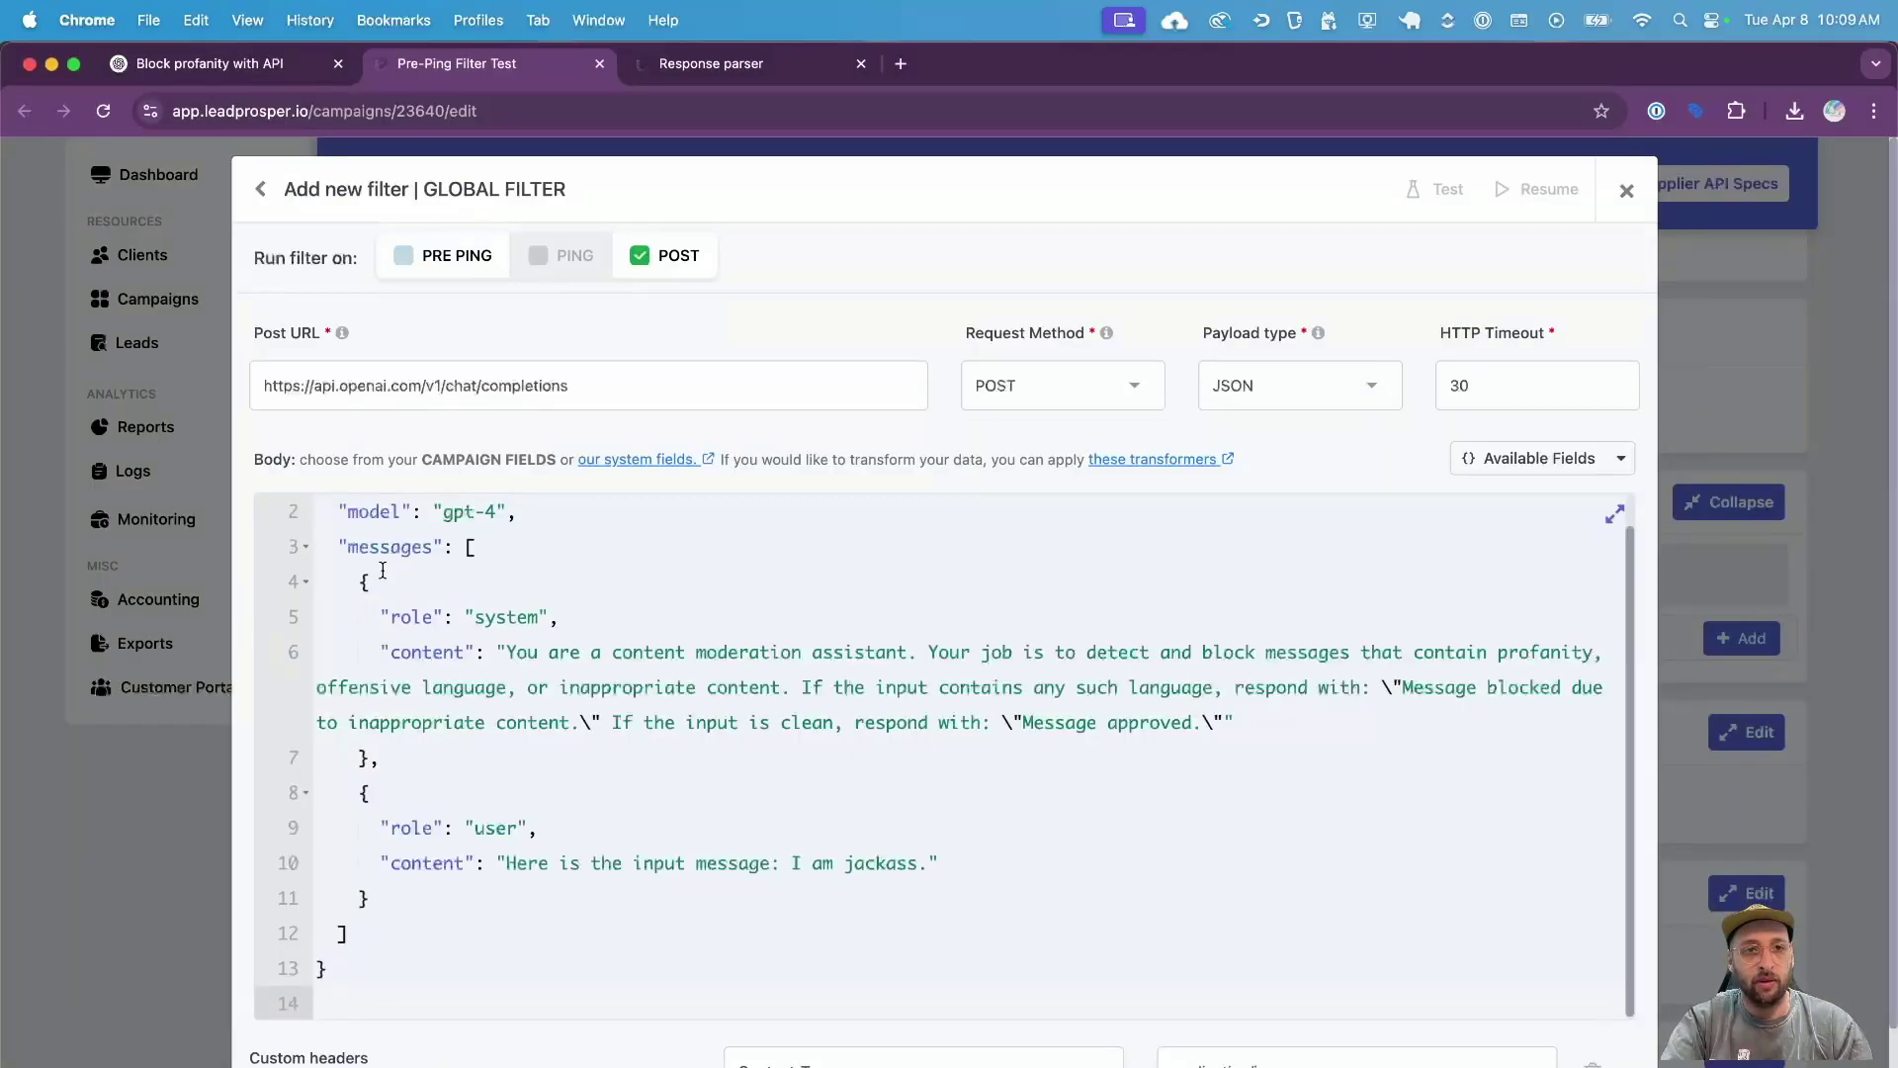
pyautogui.scroll(-1, 462, 591)
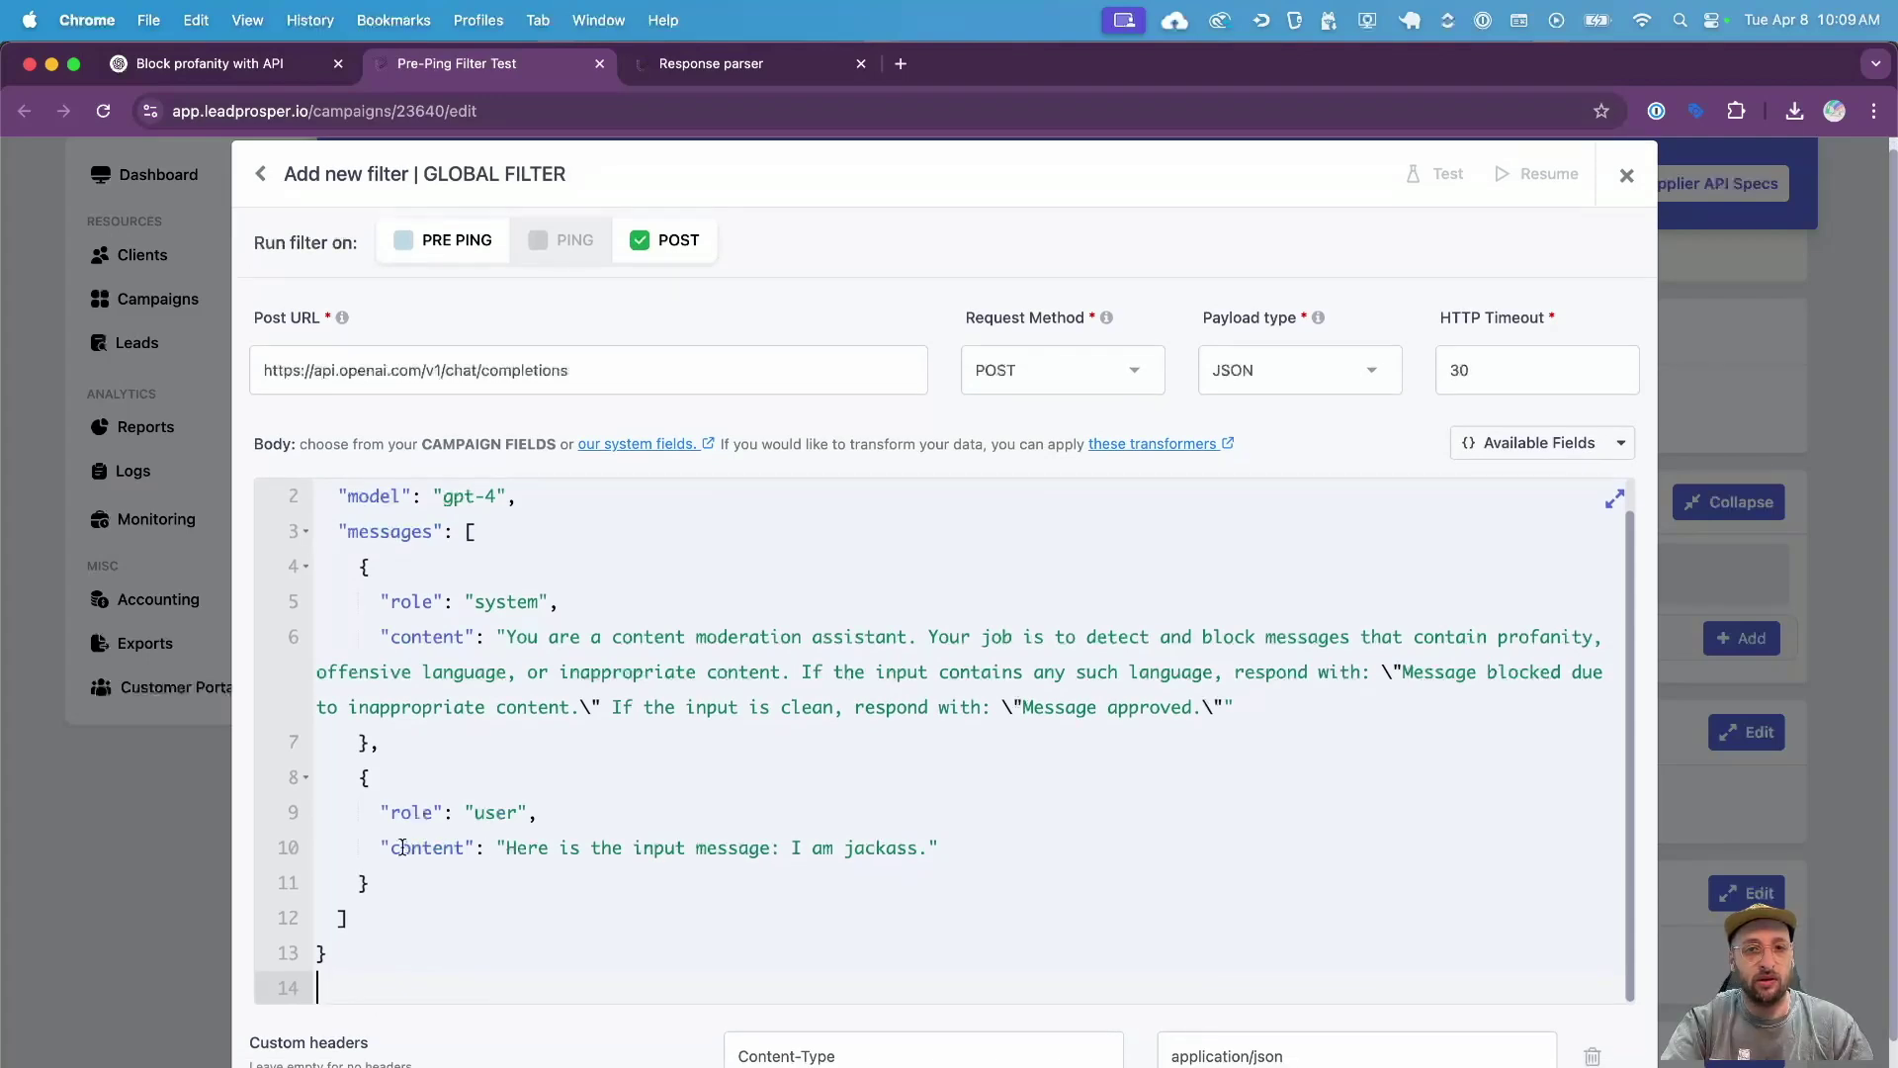
# - Replace "I am jackass." in the filter body's user message with the placeholders {{first_name}} {{last_name}}
pyautogui.click(402, 847)
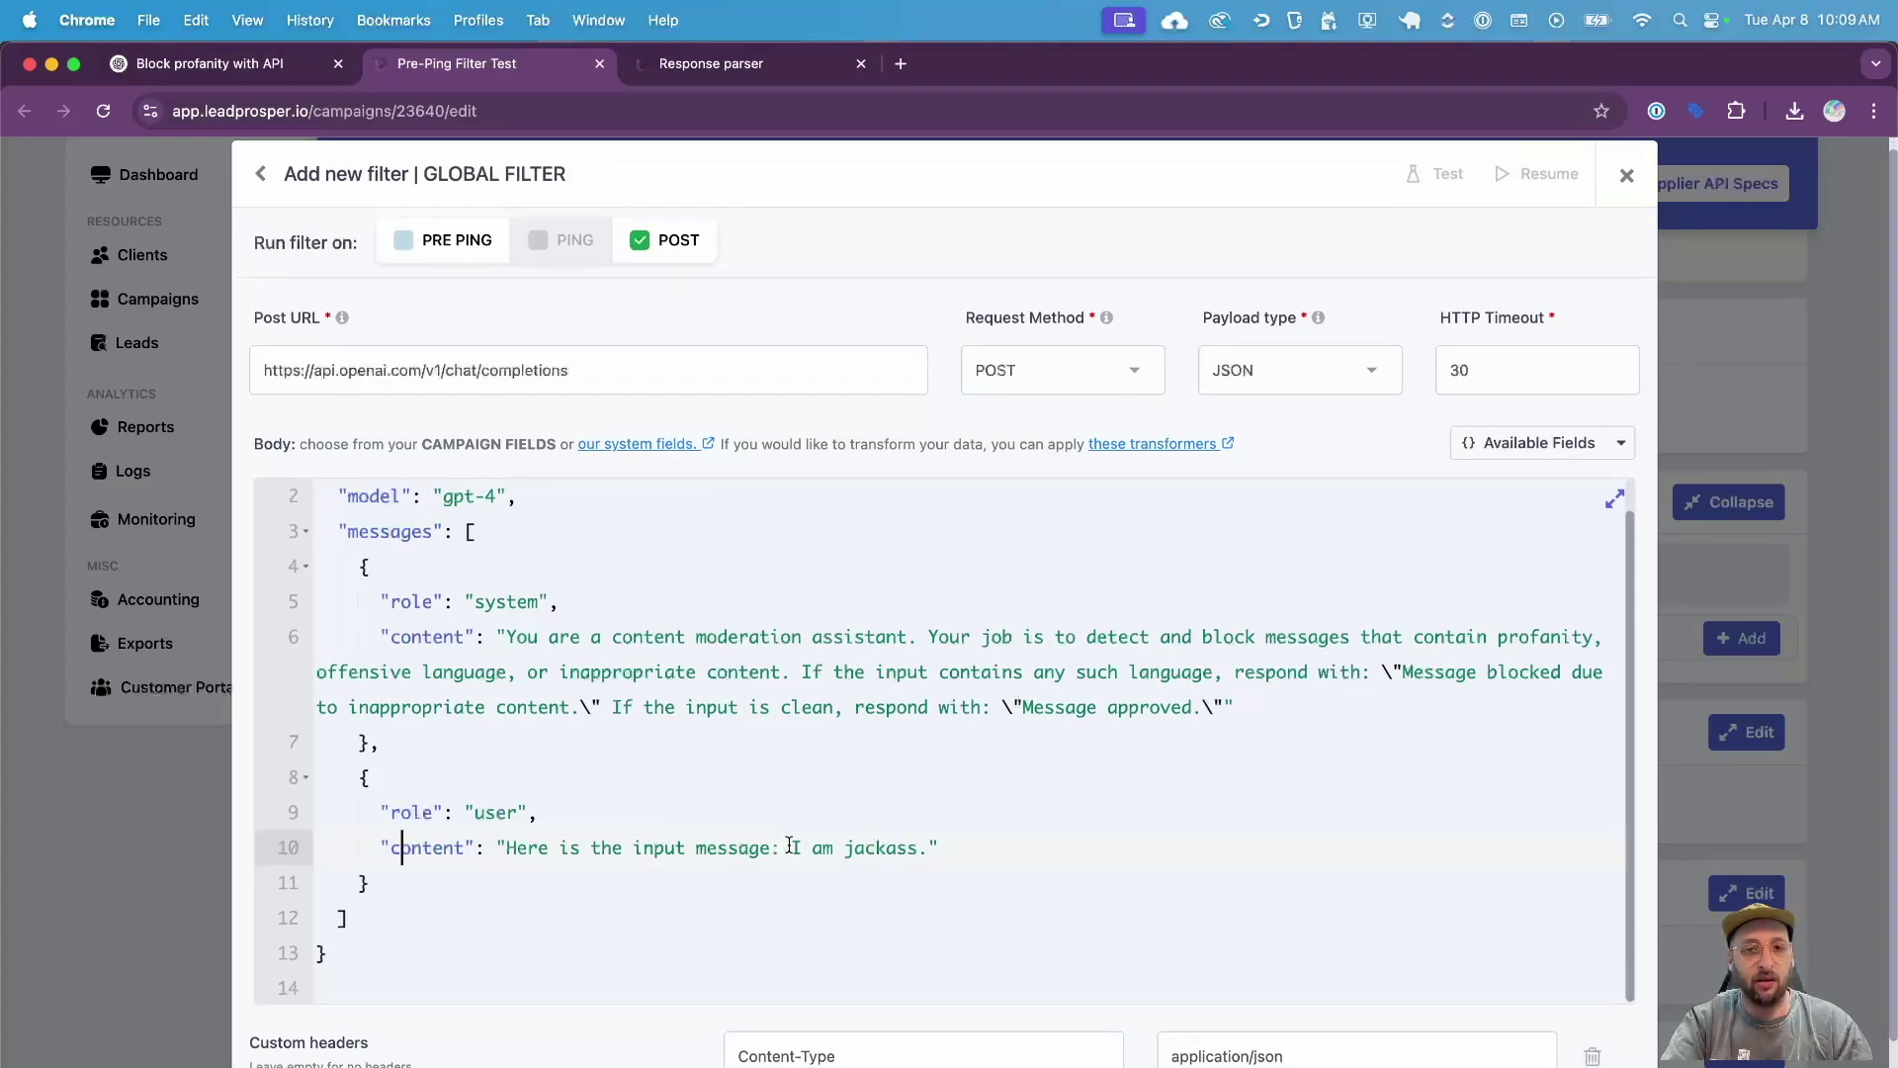
pyautogui.moveTo(791, 848); pyautogui.dragTo(928, 845)
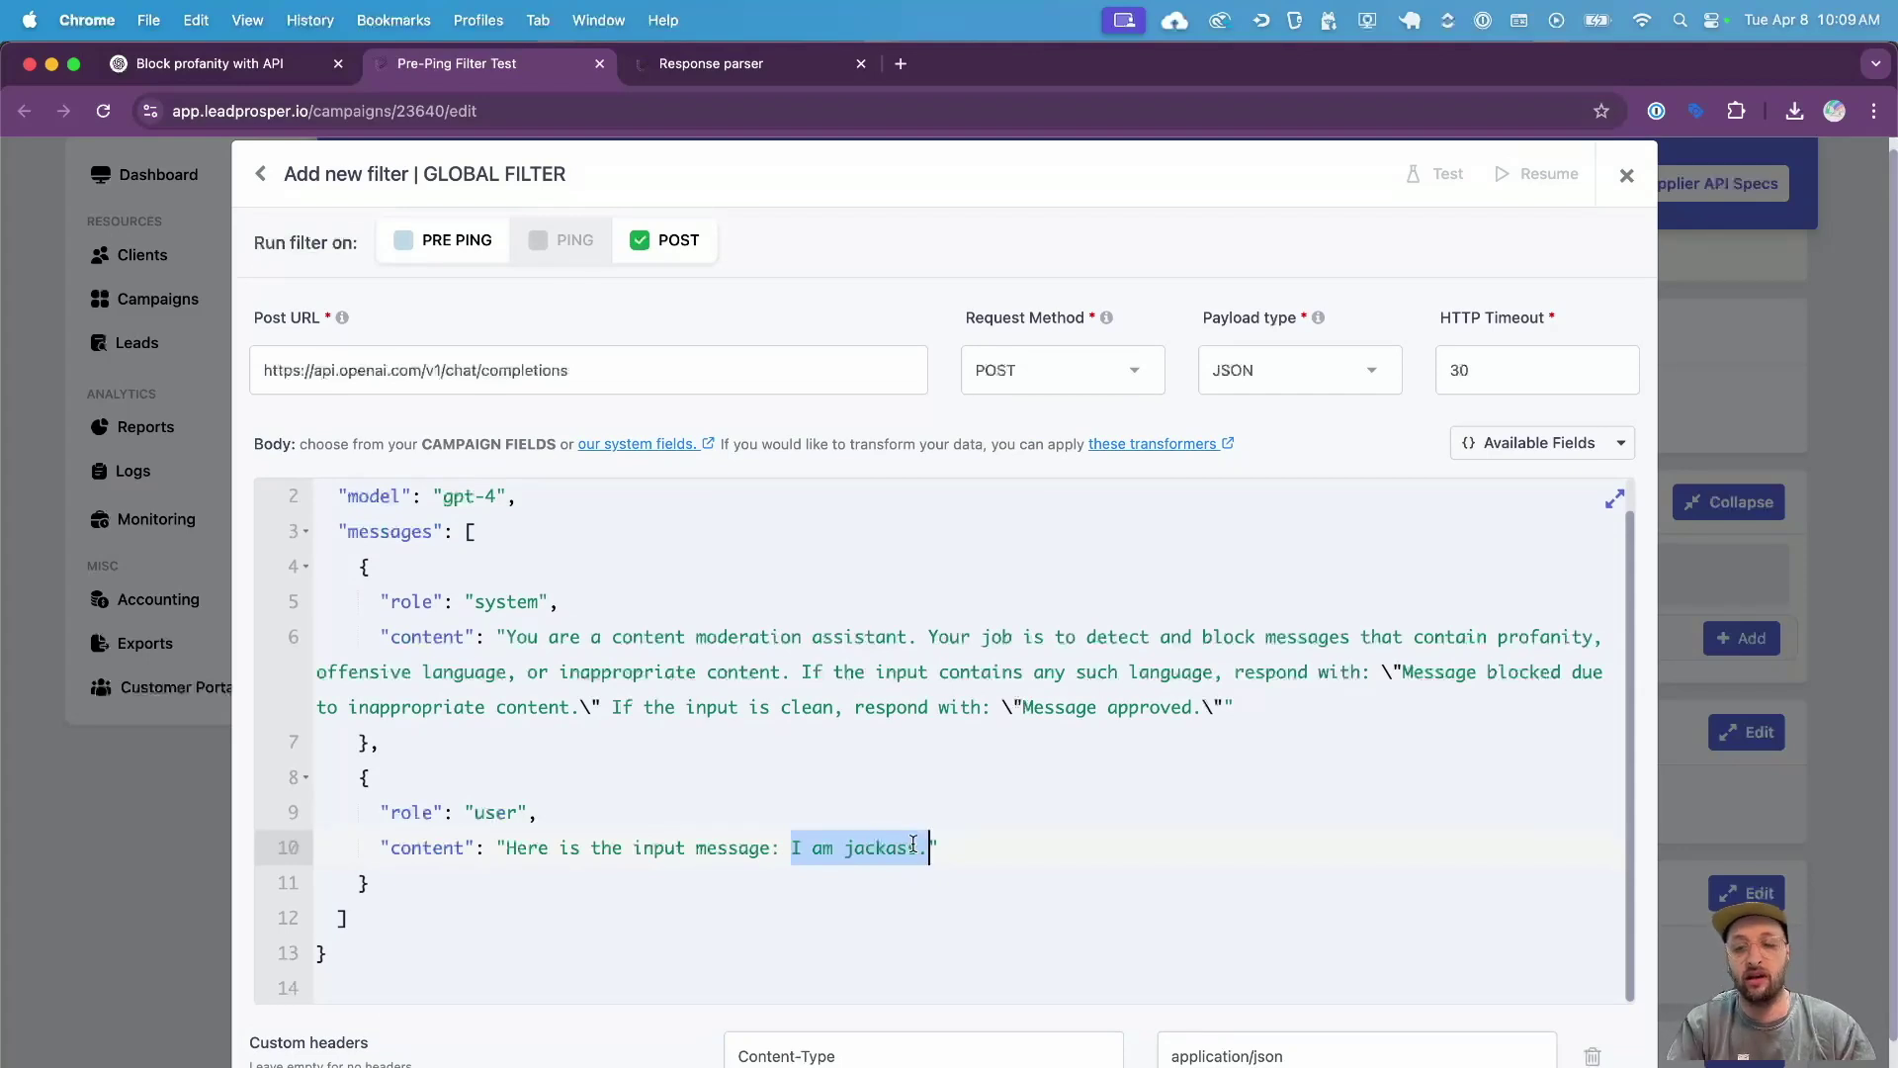
pyautogui.press('BackSpace')
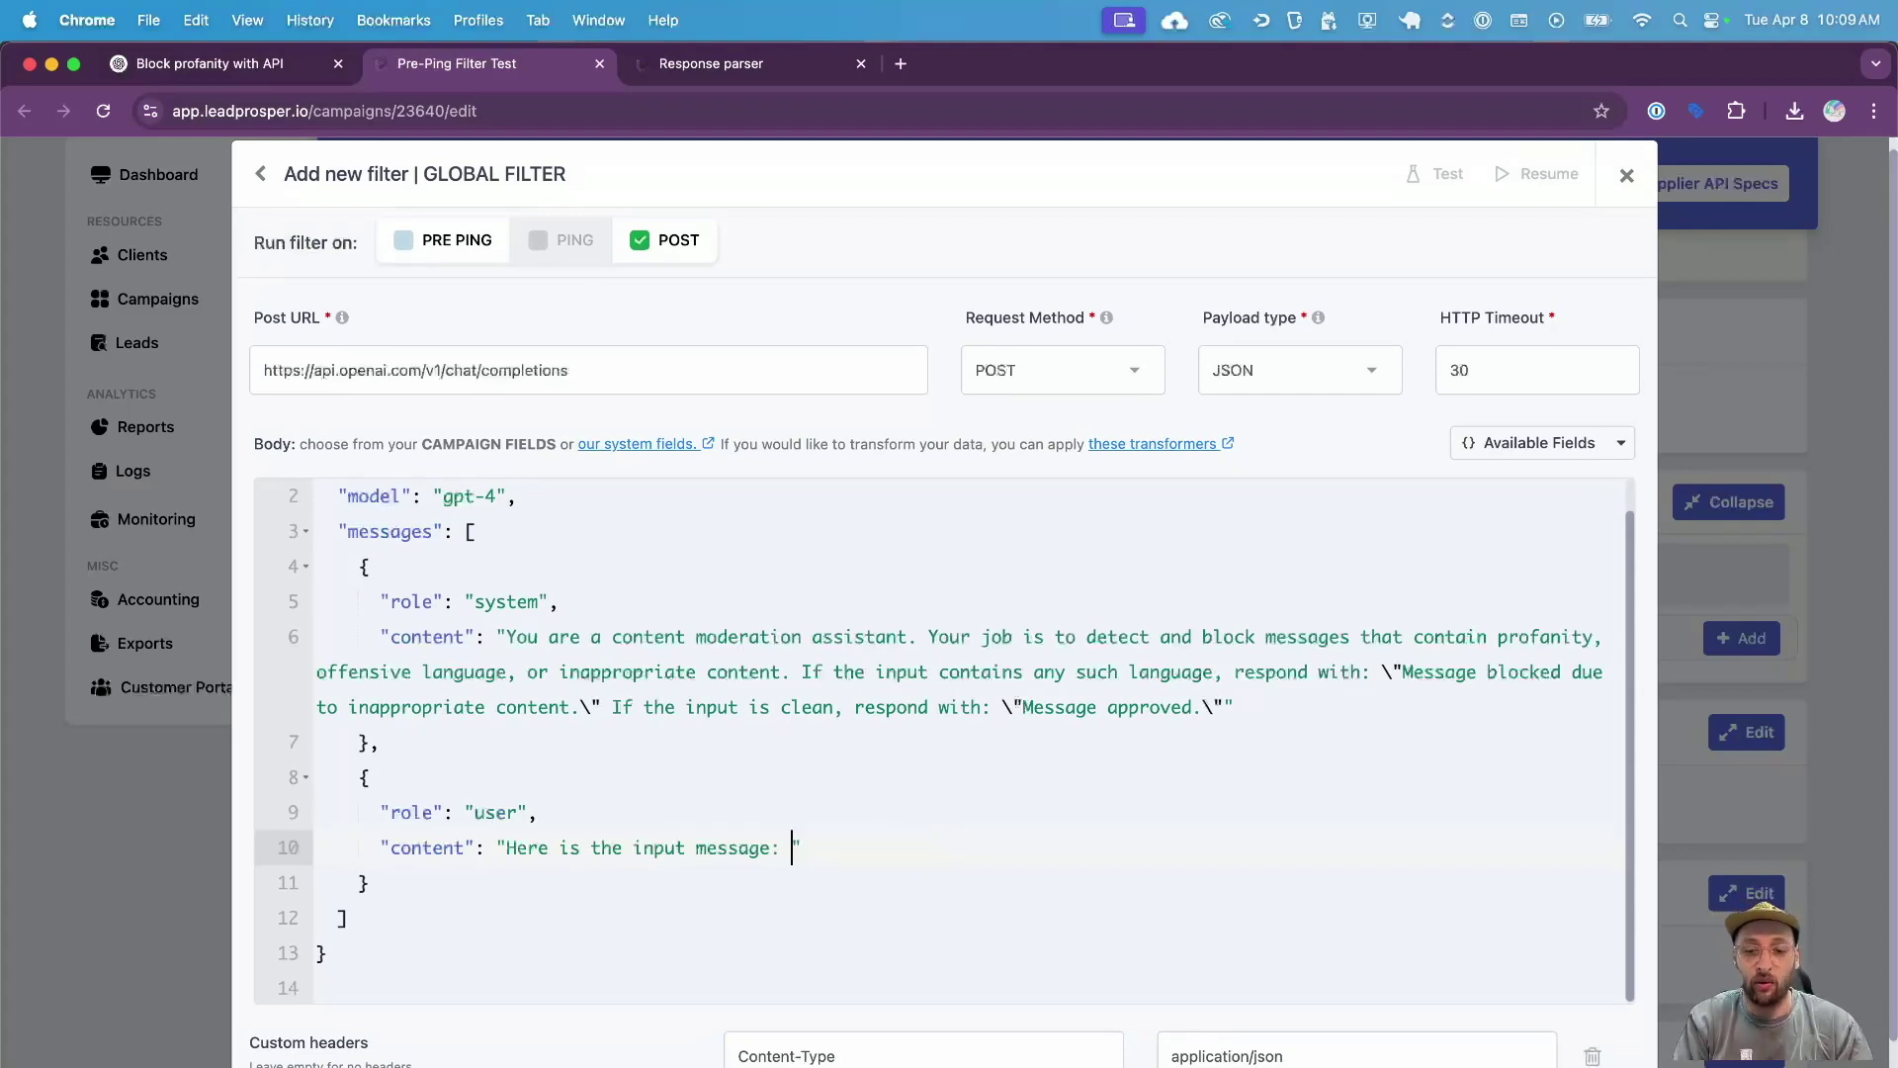
pyautogui.write('{{forst')
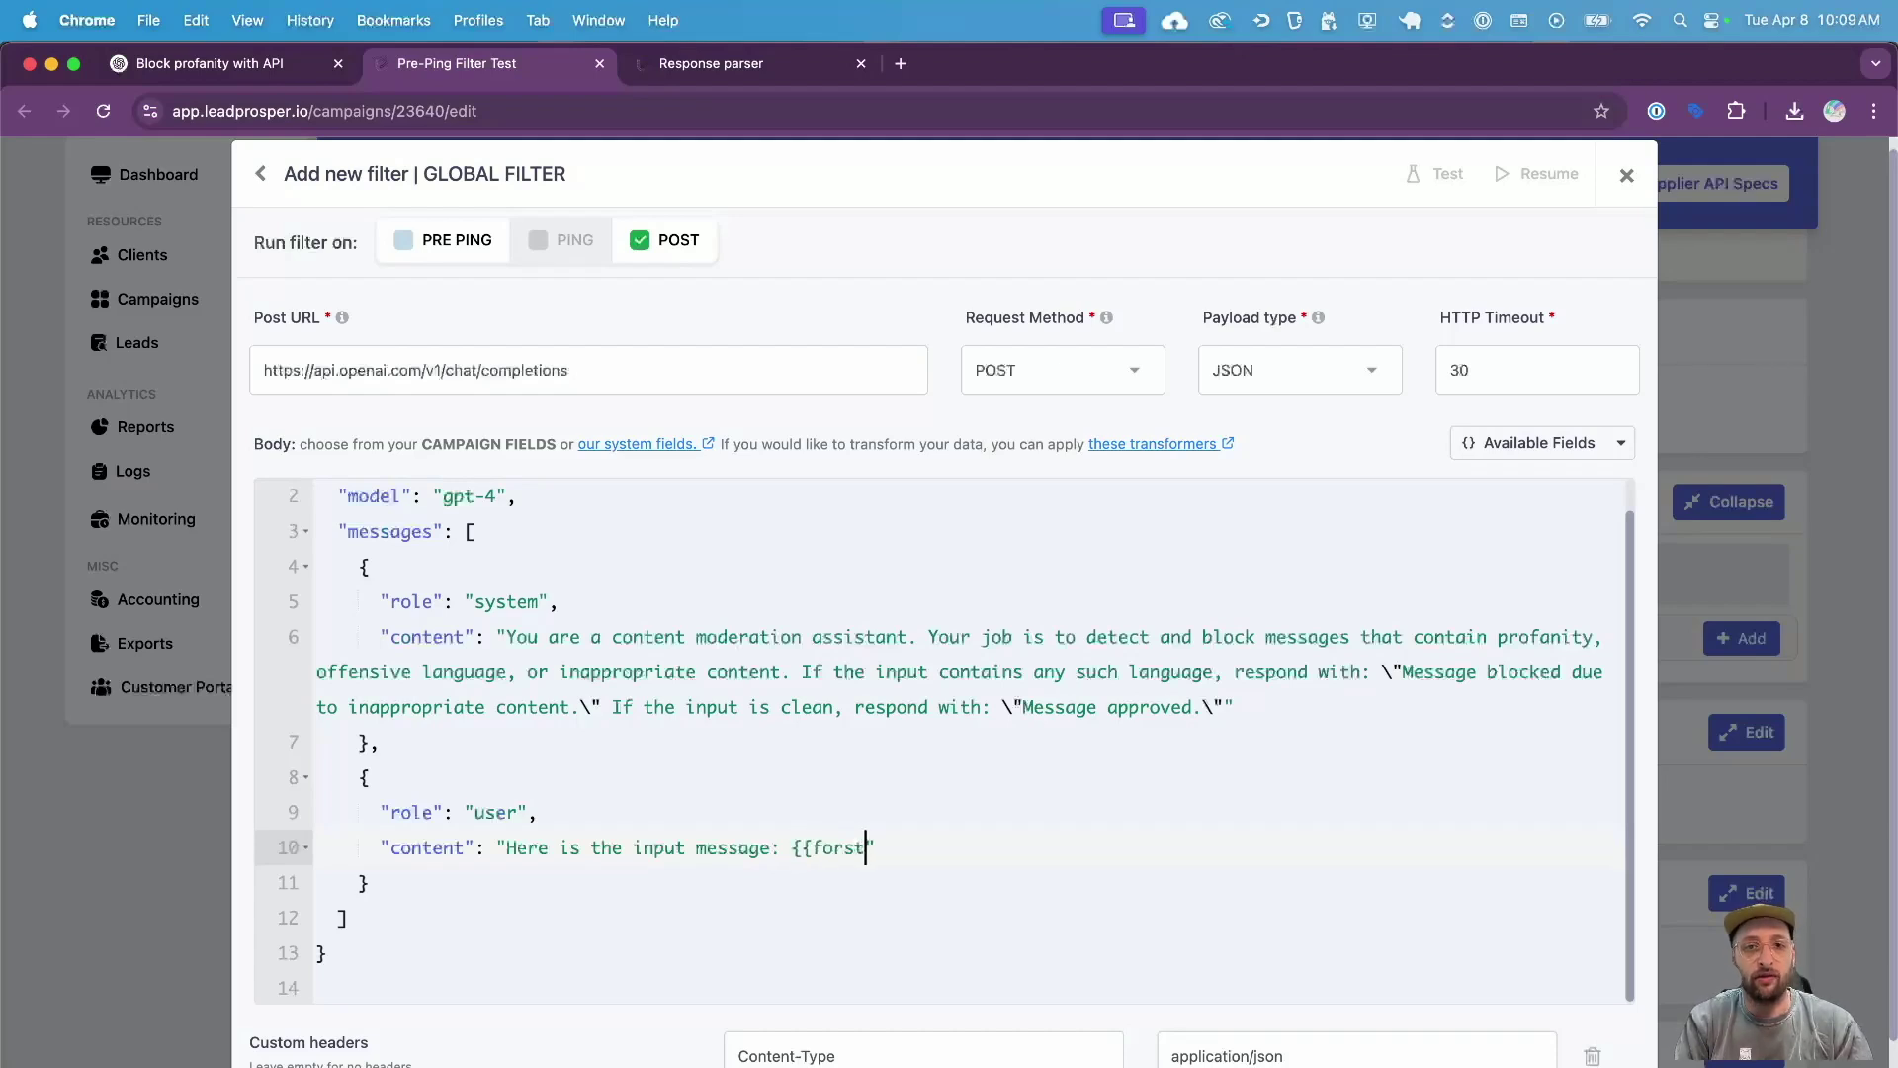
pyautogui.press('BackSpace')
pyautogui.press('BackSpace')
pyautogui.press('BackSpace')
pyautogui.write('irst_name}} {')
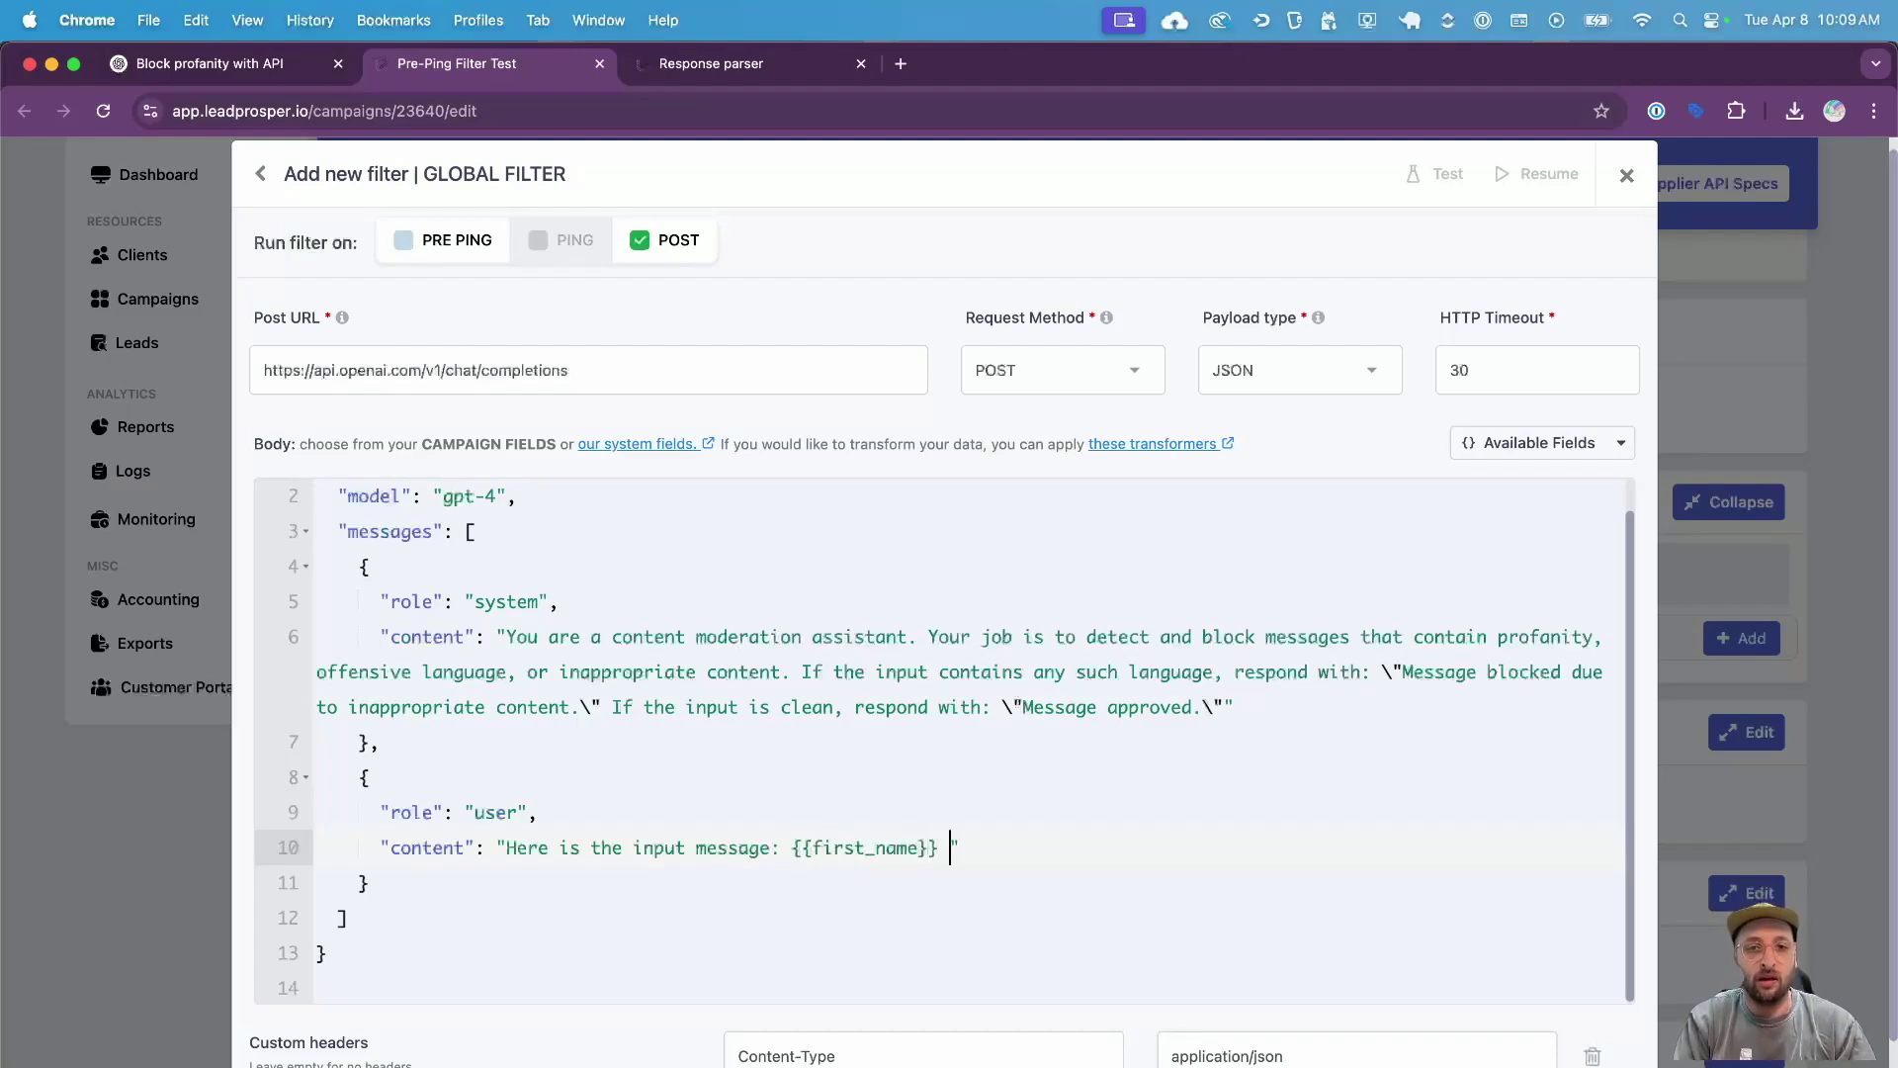
pyautogui.write('{last_name}}')
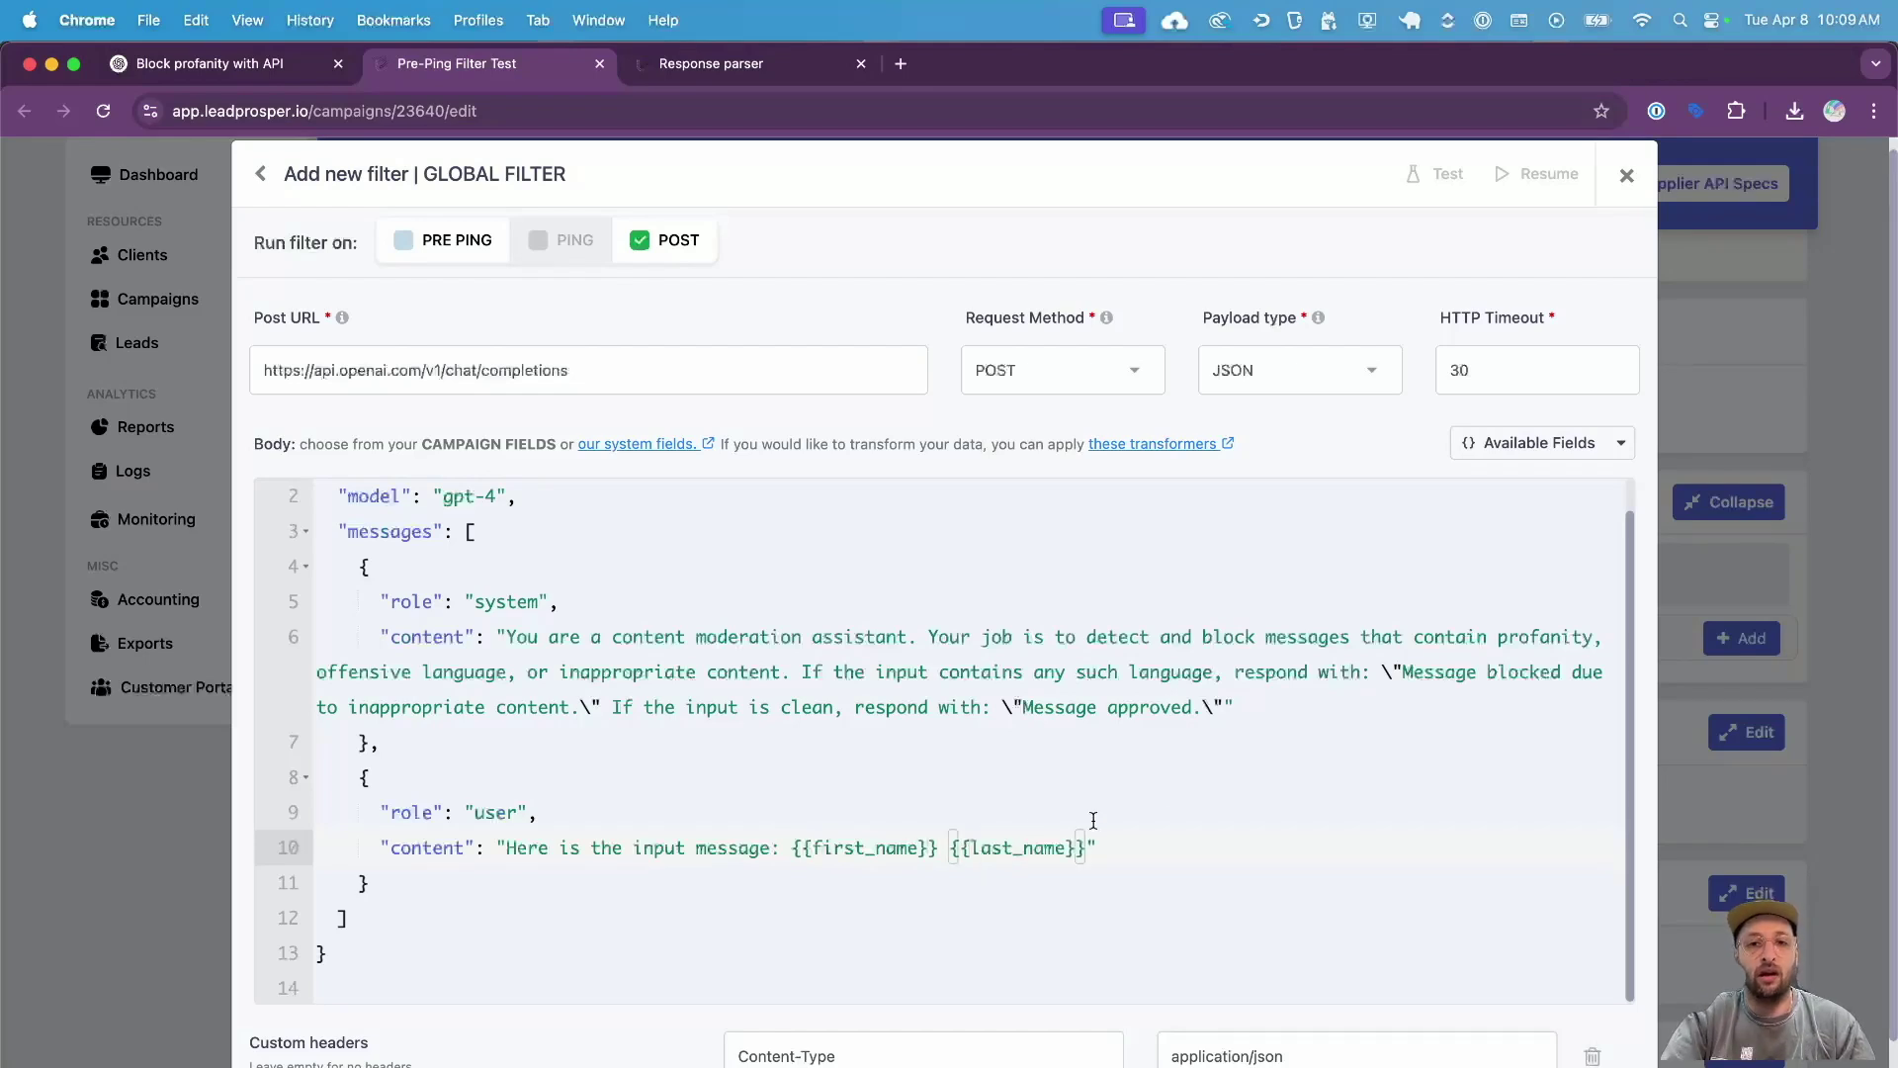
pyautogui.click(1094, 814)
pyautogui.scroll(-1, 1117, 831)
pyautogui.click(1112, 821)
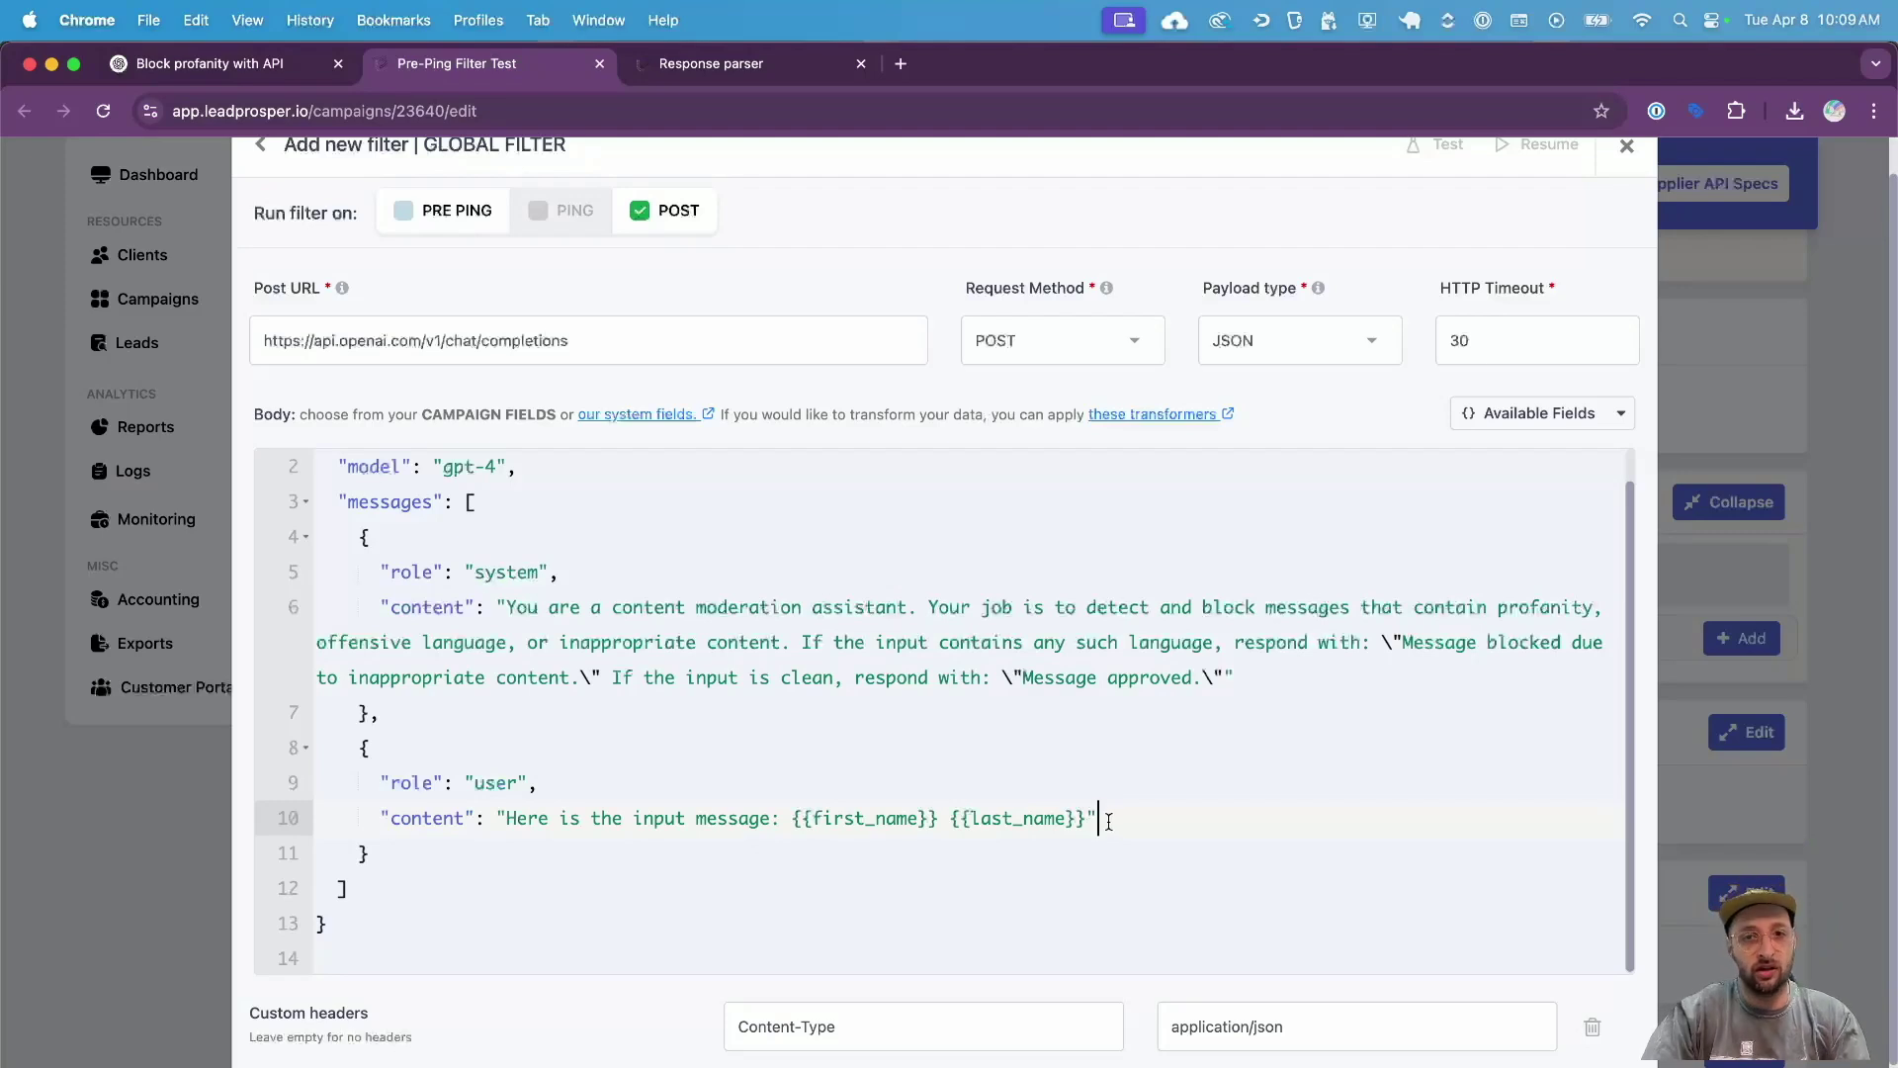
pyautogui.scroll(-2, 1123, 813)
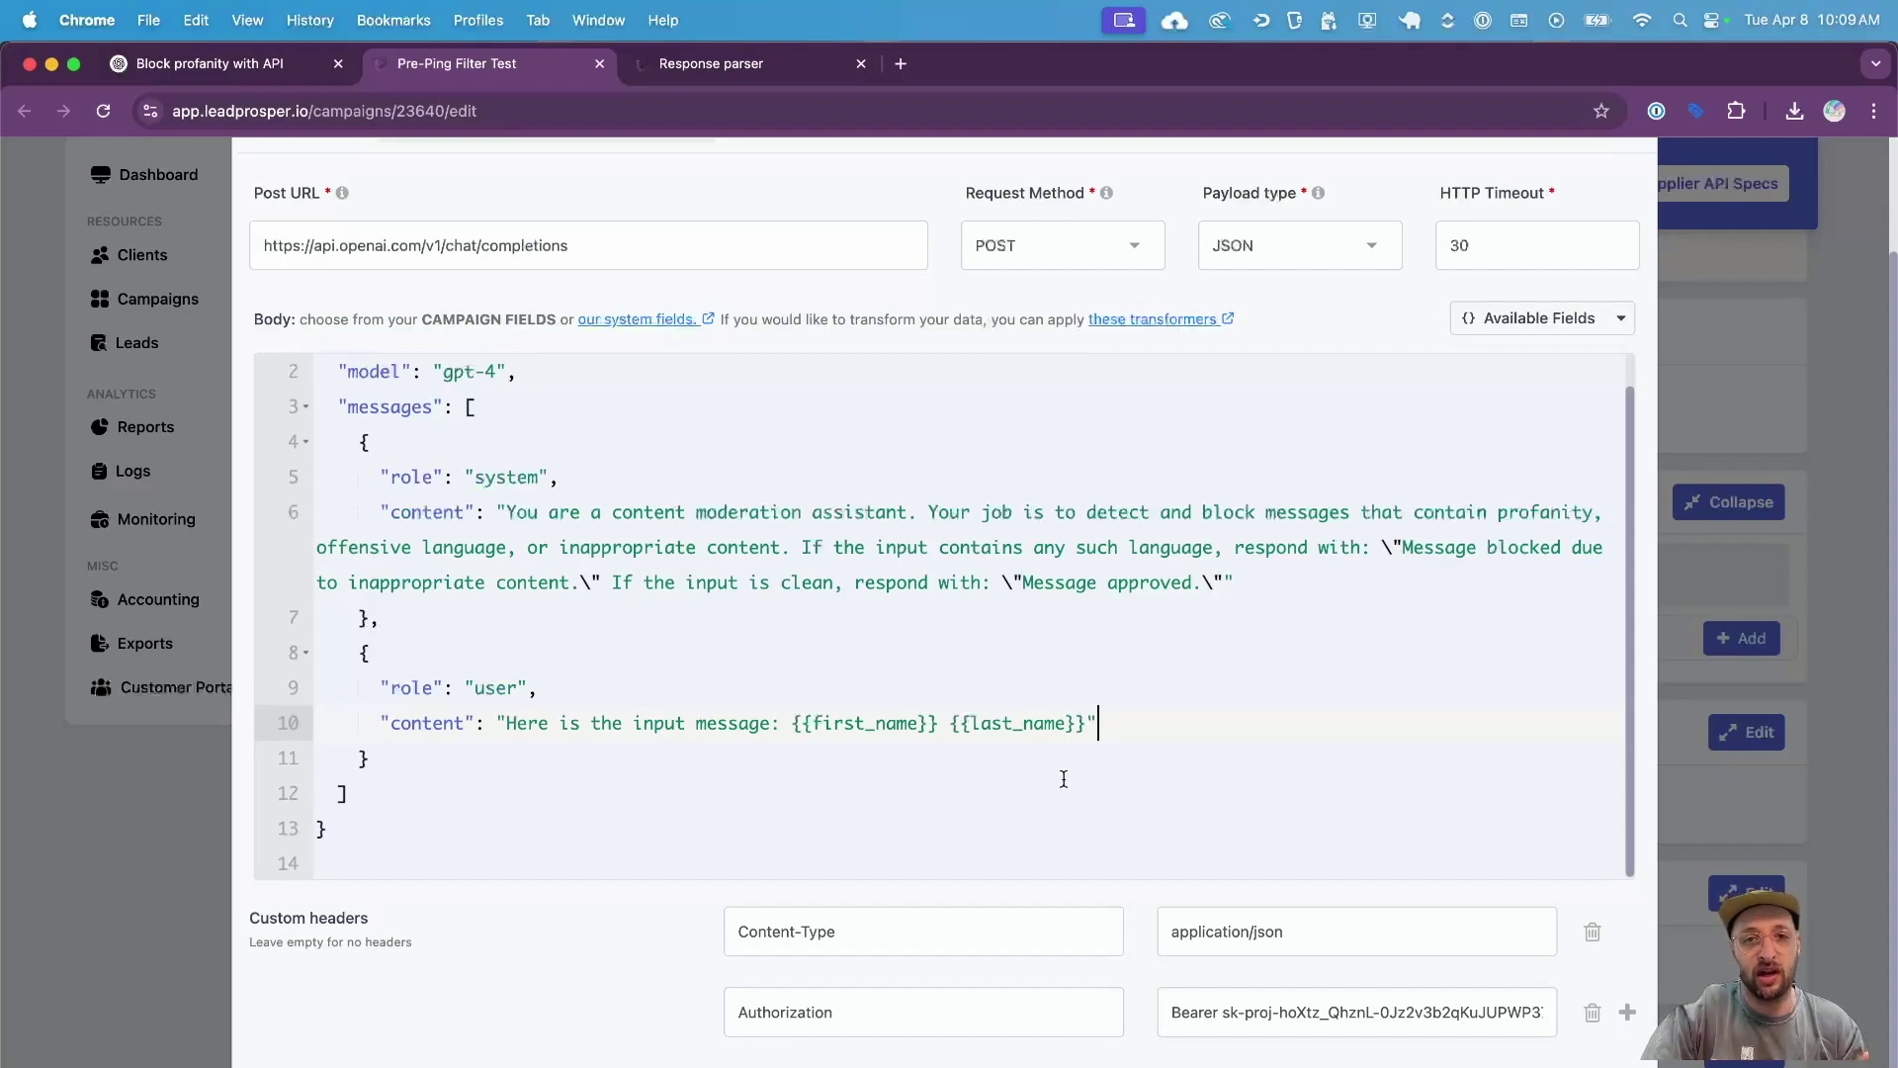
pyautogui.scroll(-2, 999, 791)
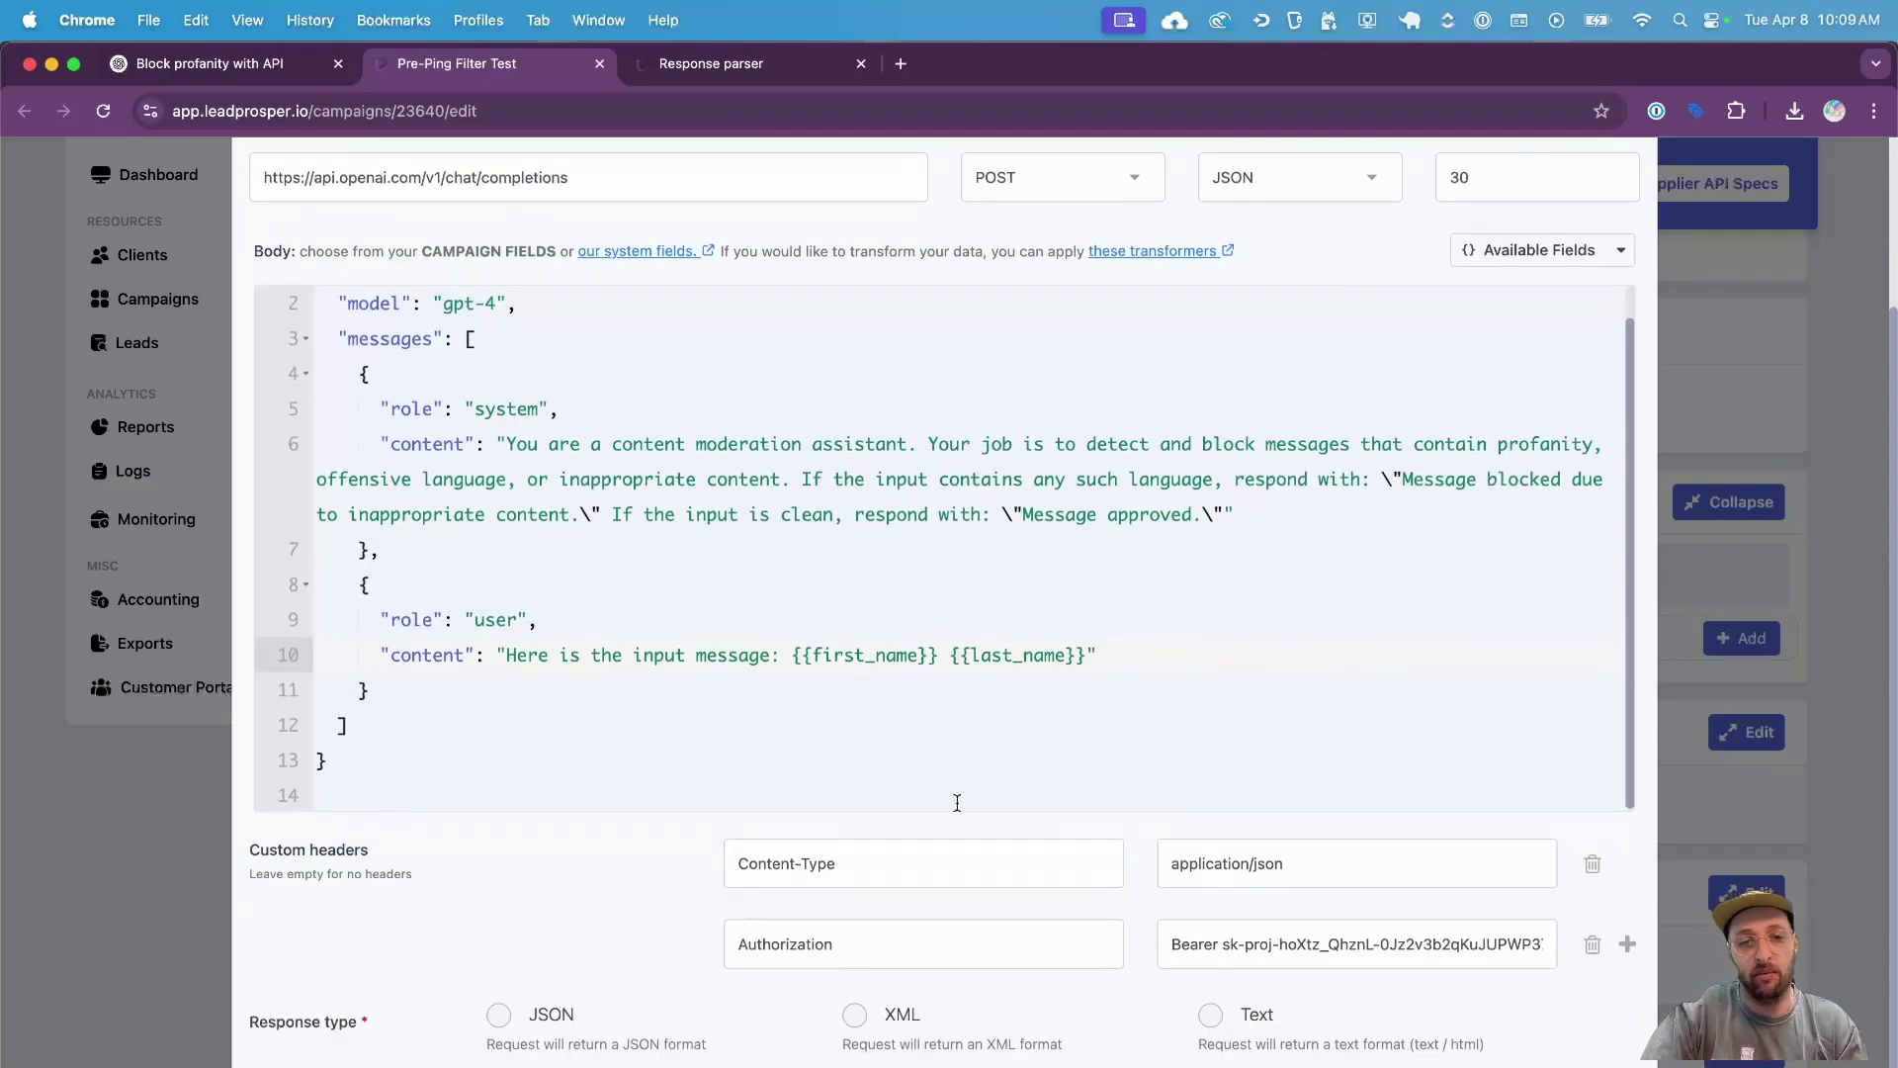
# - Set the filter's response type to JSON
pyautogui.click(545, 1016)
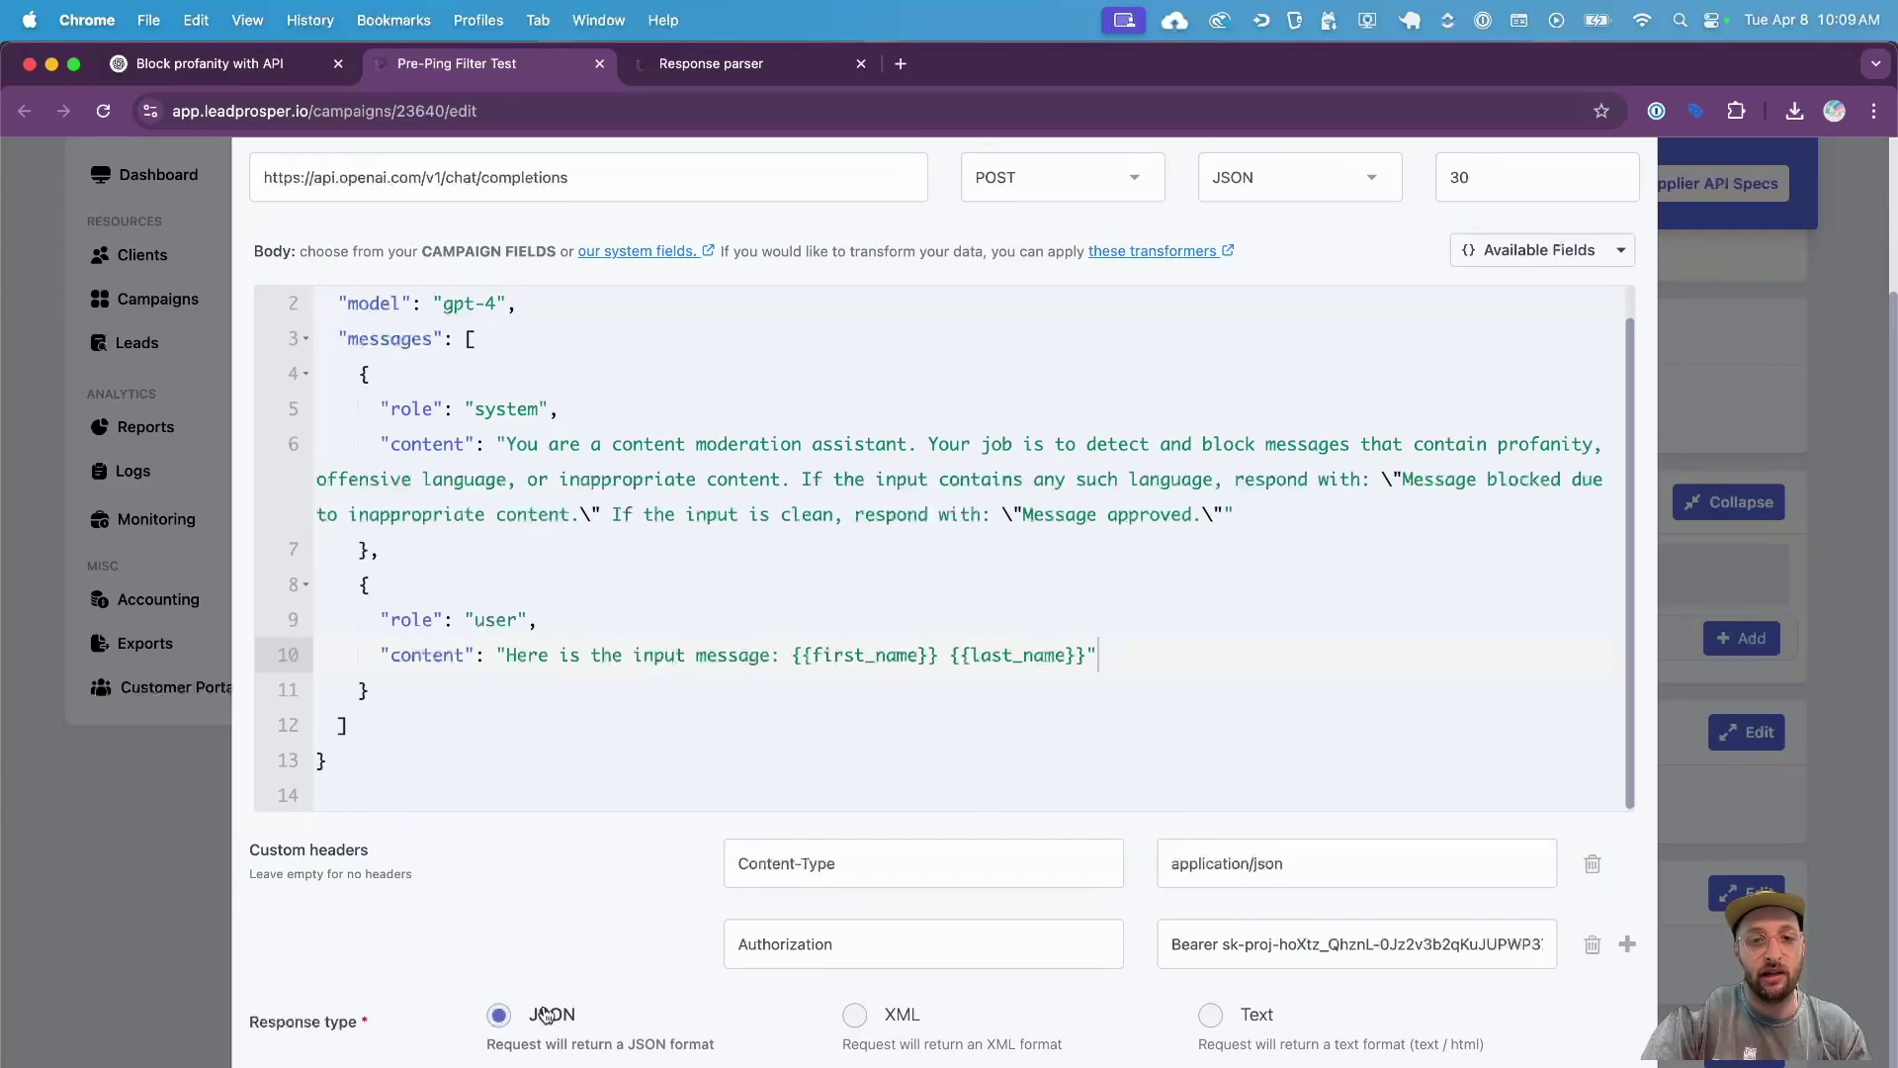
pyautogui.scroll(-4, 578, 979)
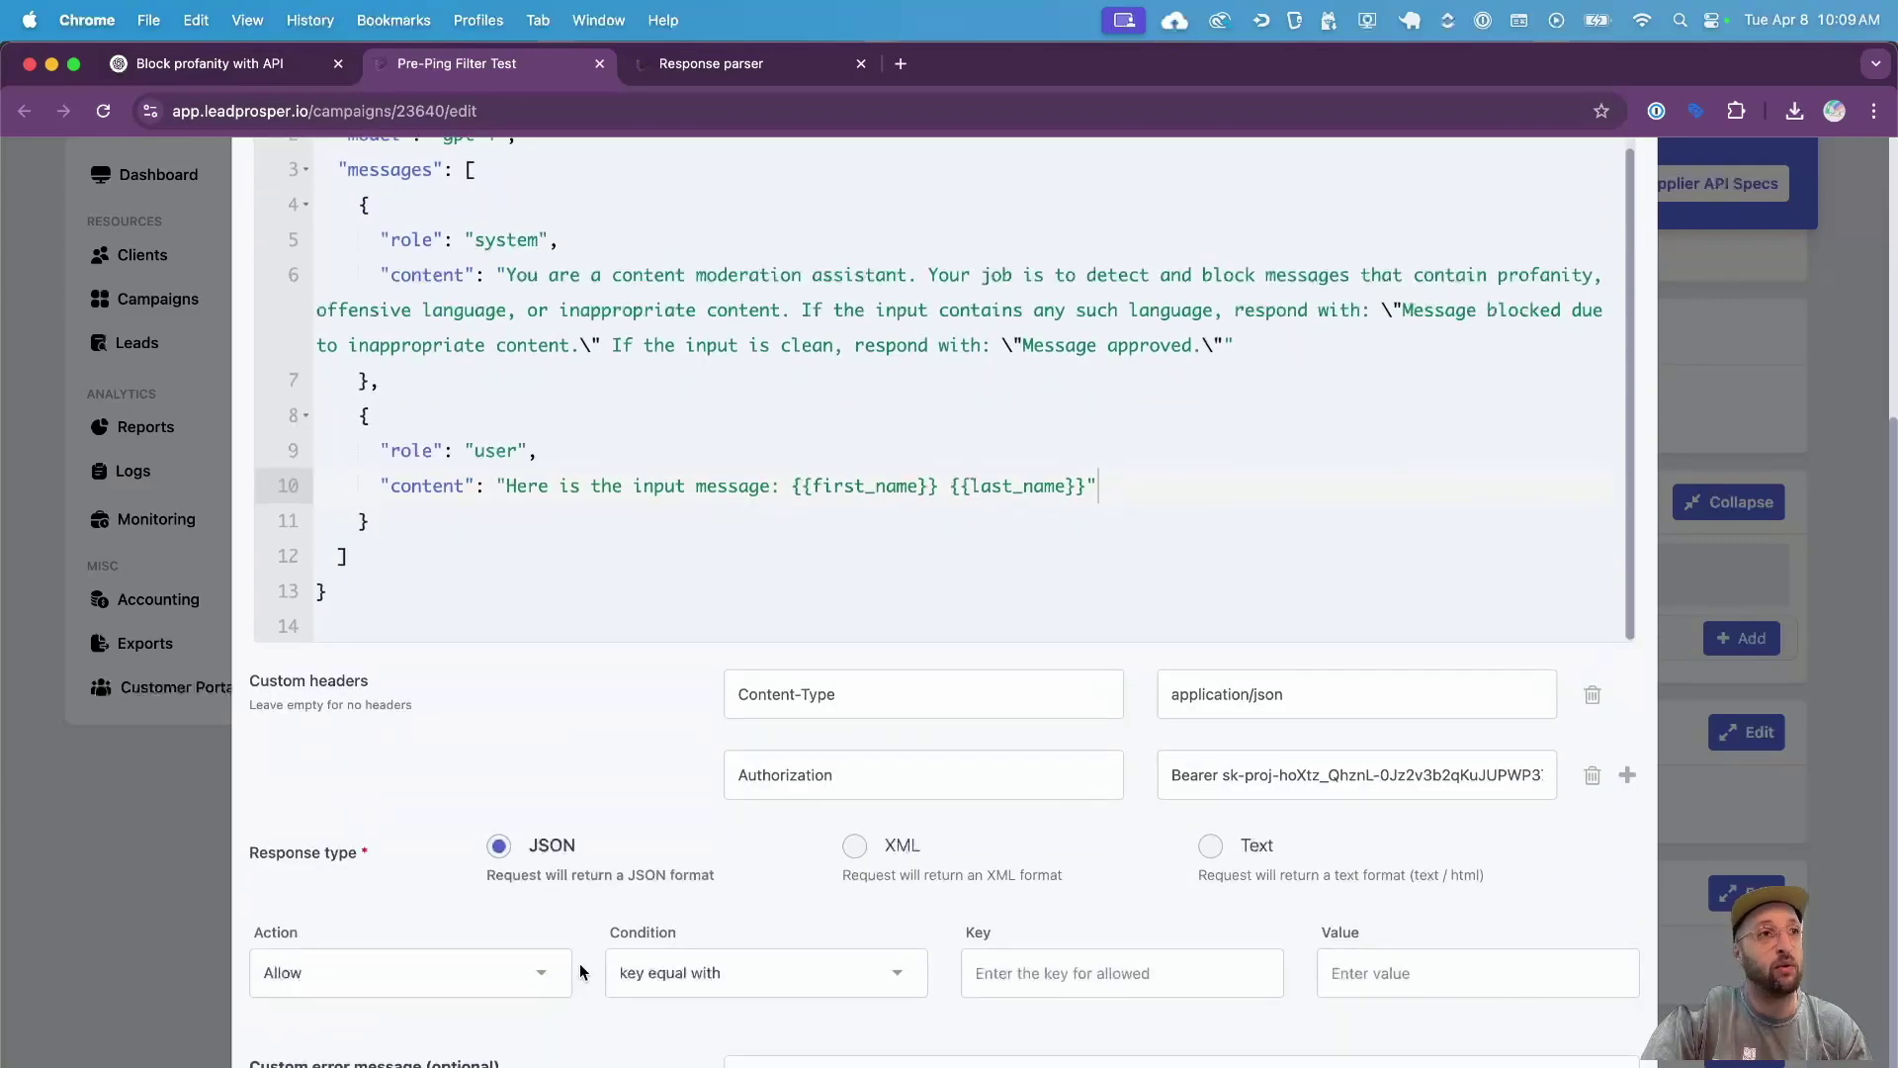
# - Copy the complete JSON response from the Postman request into Lead Prosper's Response Parser for Direct Post
pyautogui.press('super+Tab')
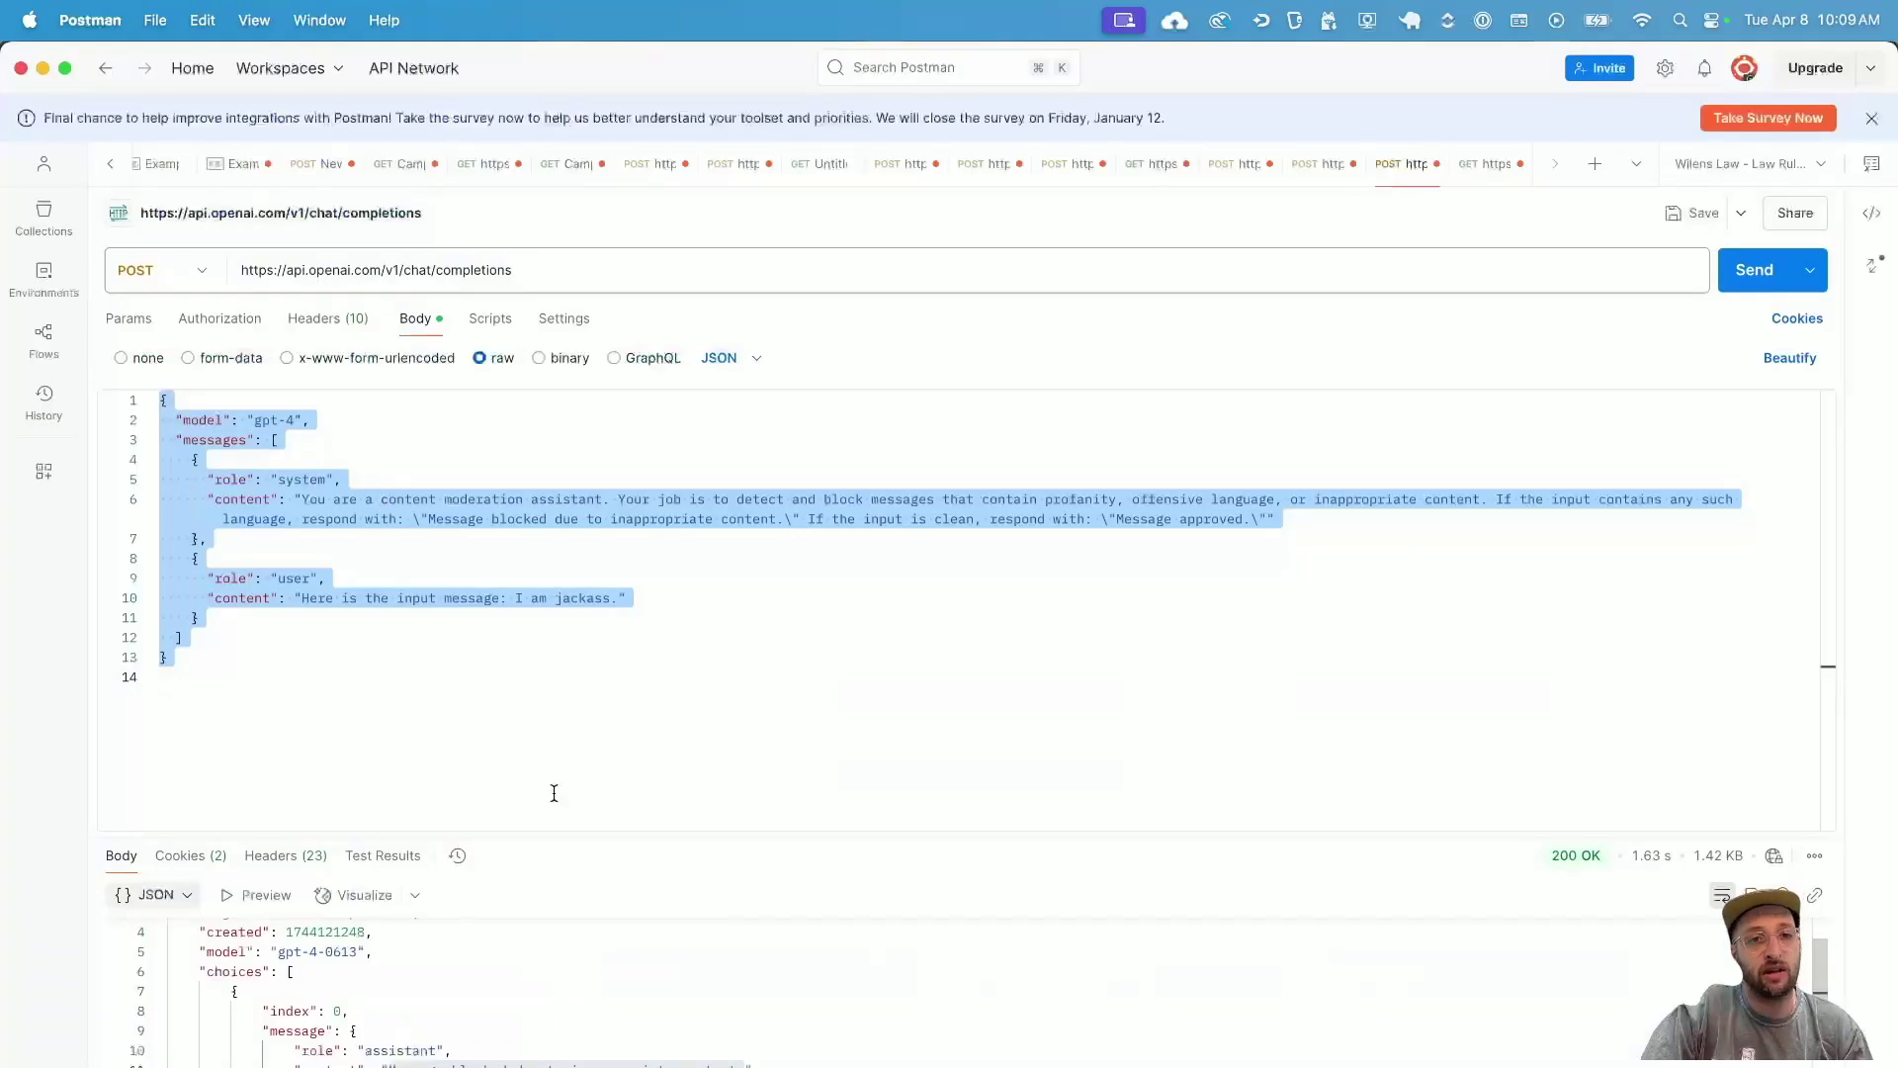
pyautogui.click(607, 1030)
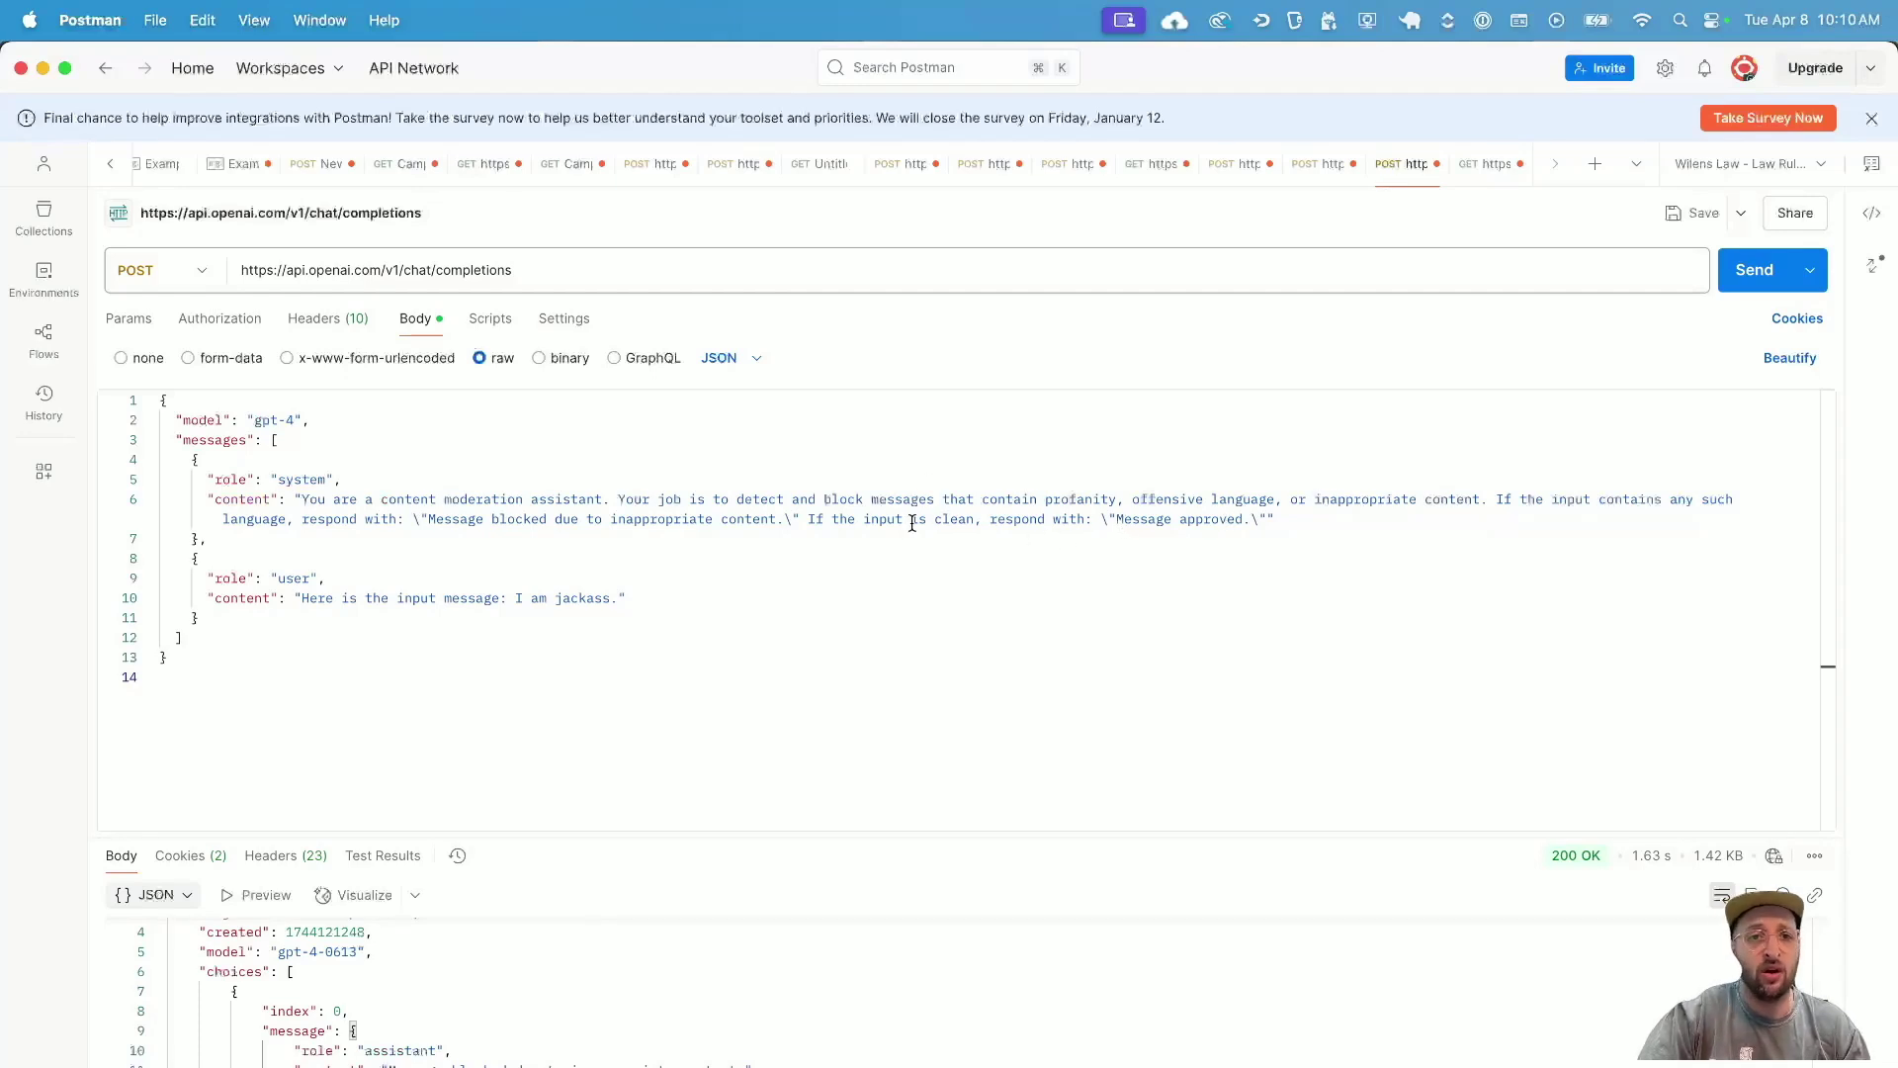
pyautogui.moveTo(433, 519); pyautogui.dragTo(788, 520)
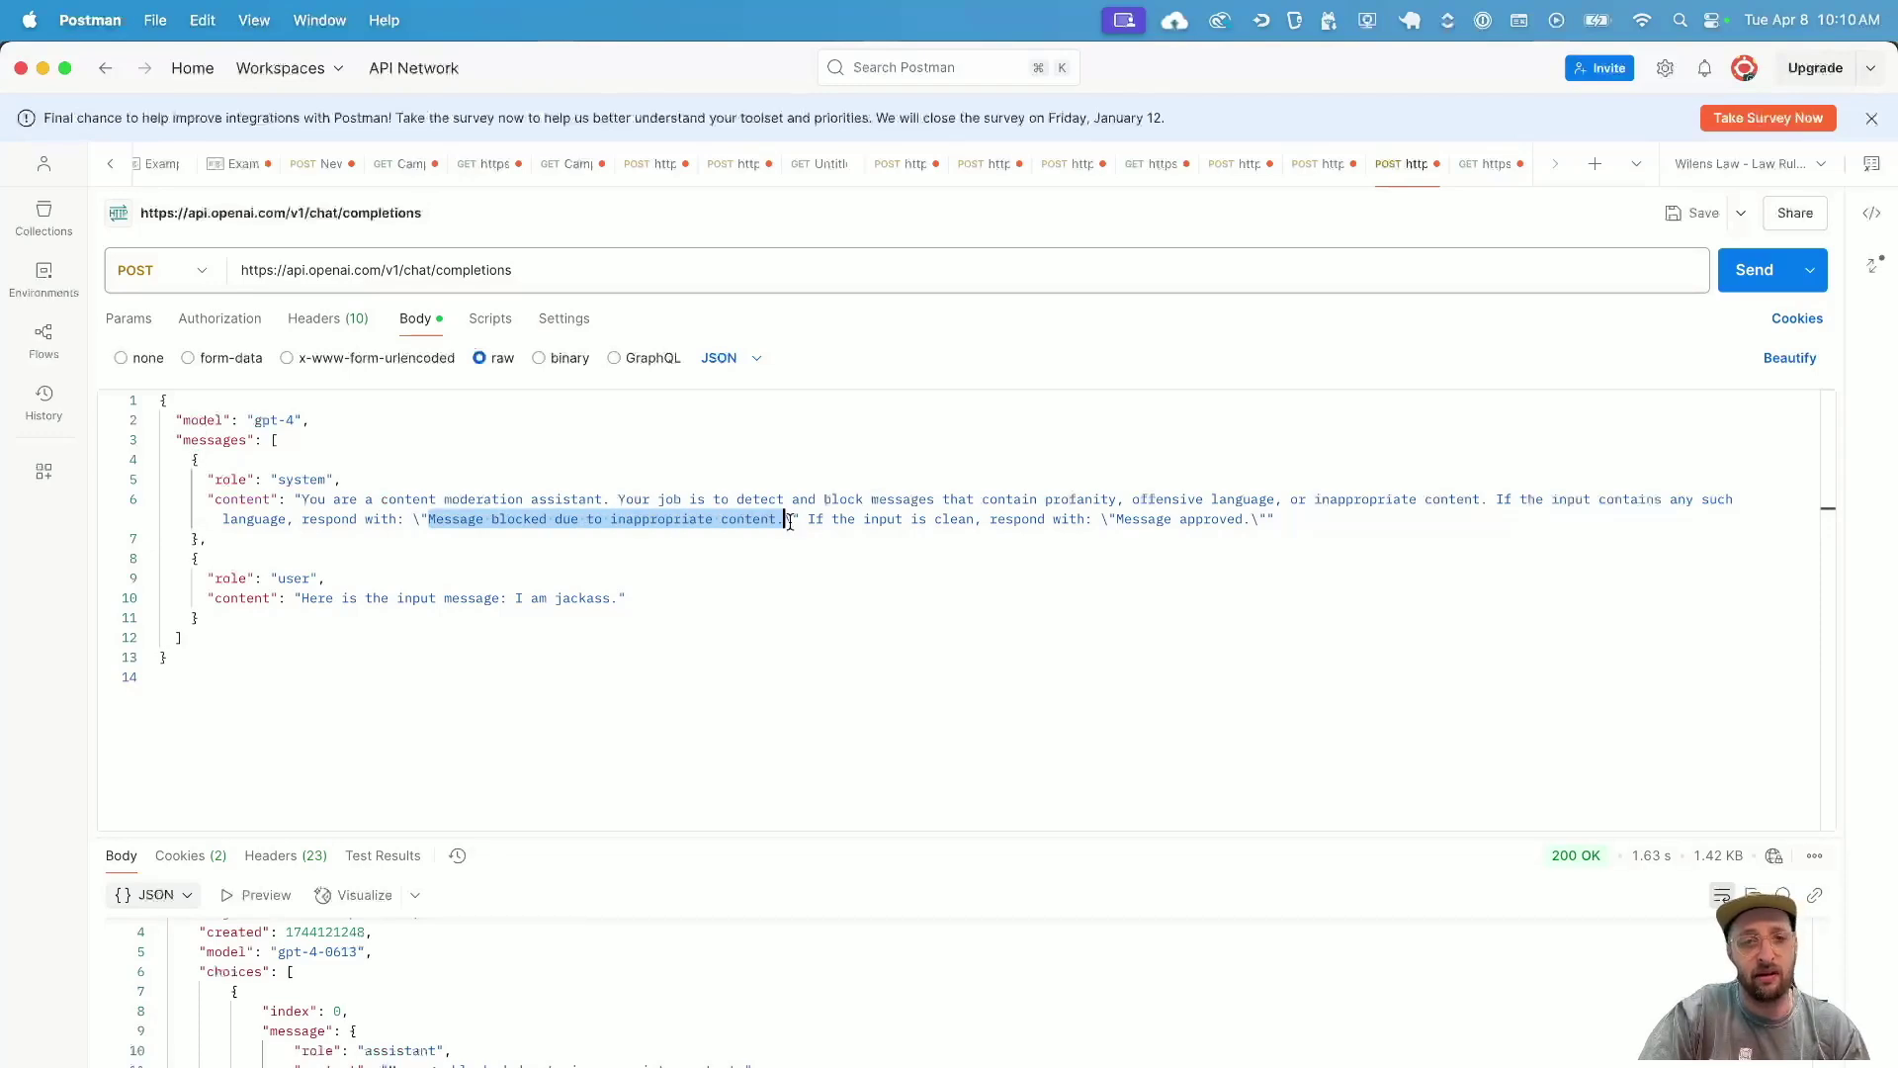
pyautogui.click(589, 1058)
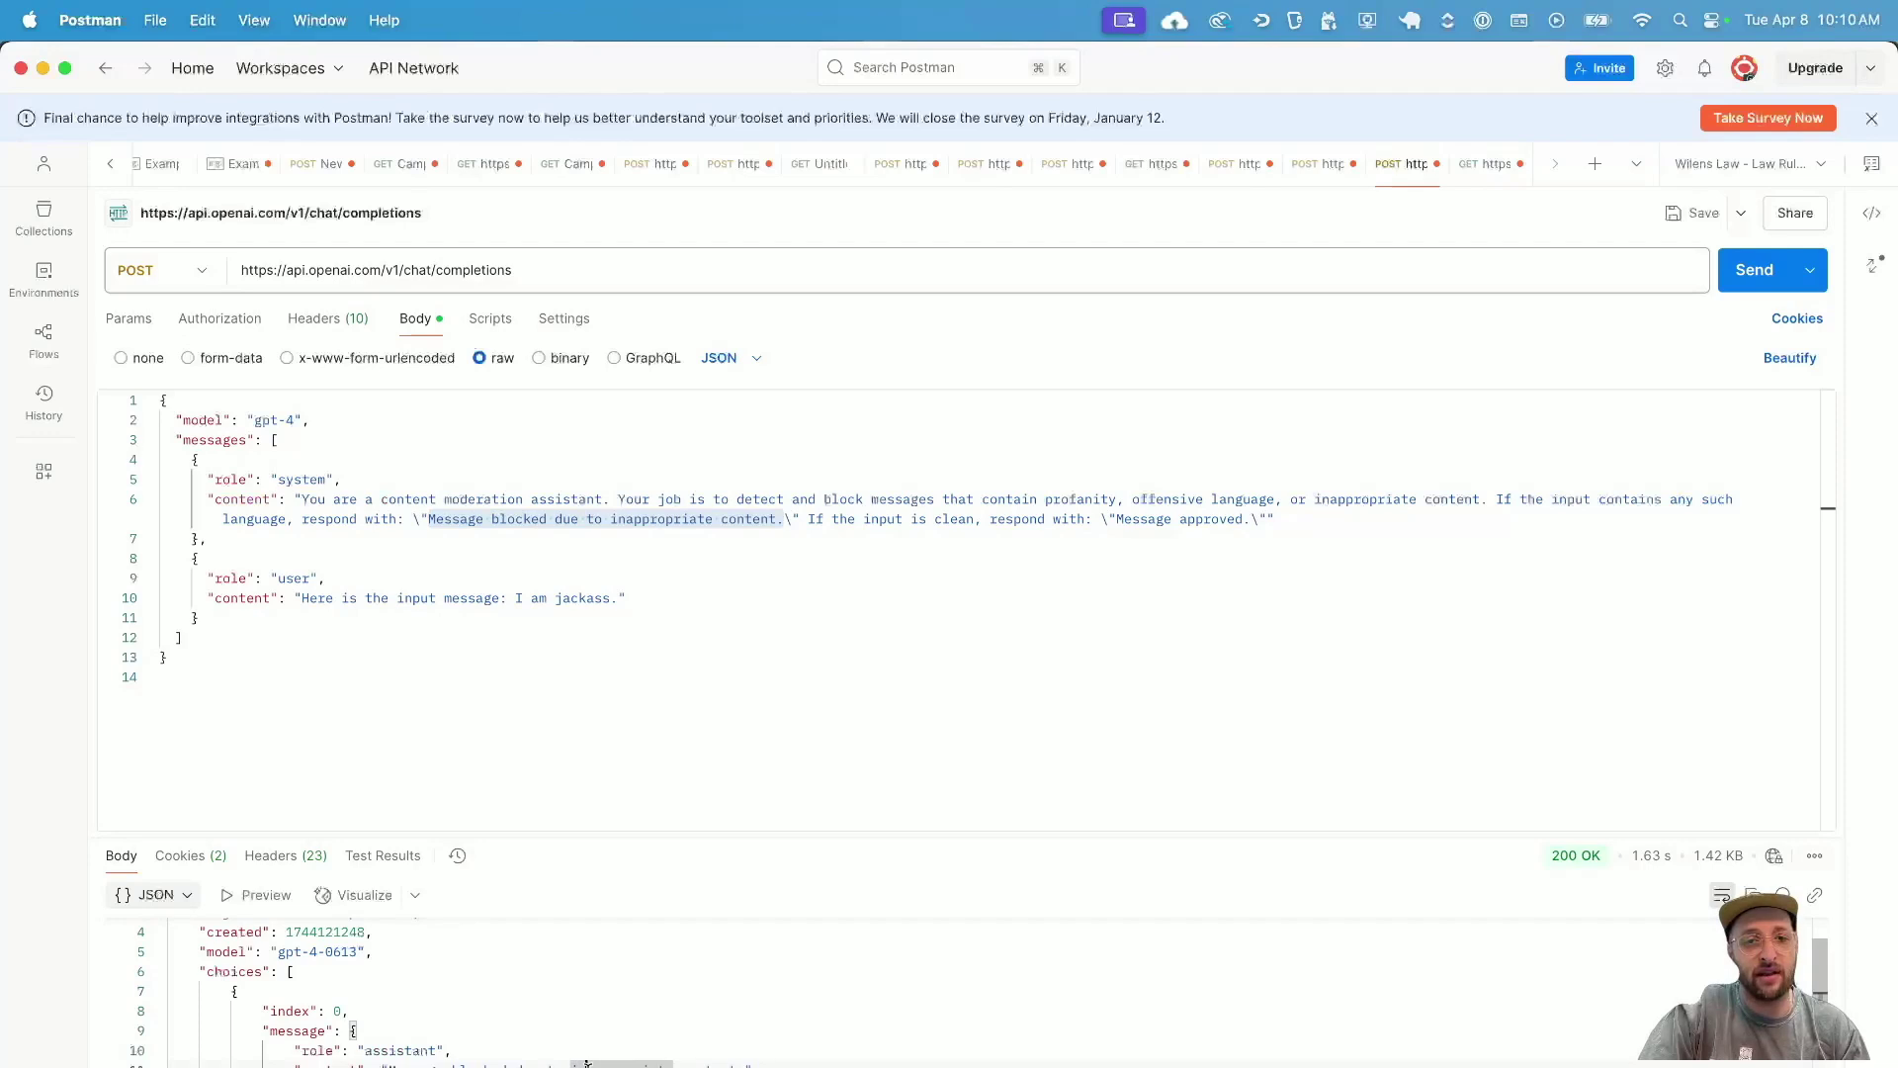
pyautogui.press('super+a')
pyautogui.press('super+c')
pyautogui.press('super+Tab')
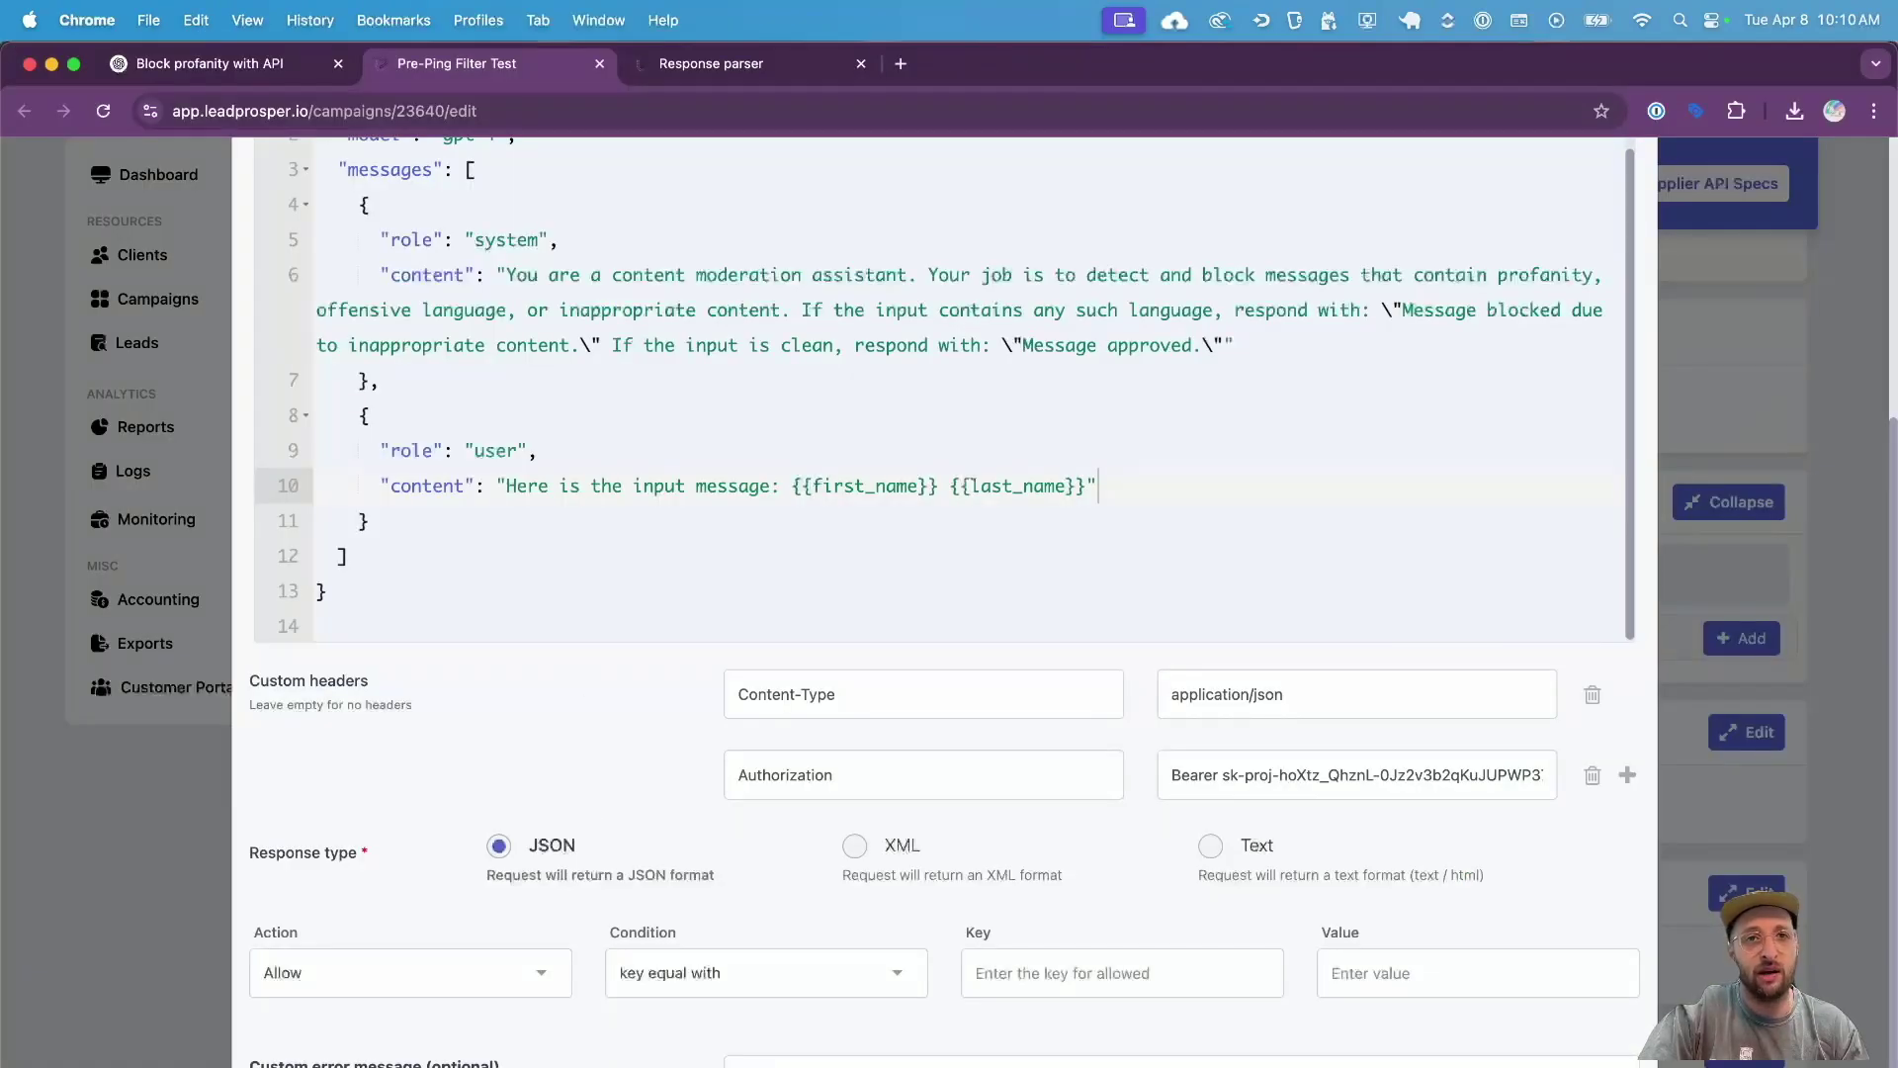
pyautogui.click(704, 62)
pyautogui.click(596, 424)
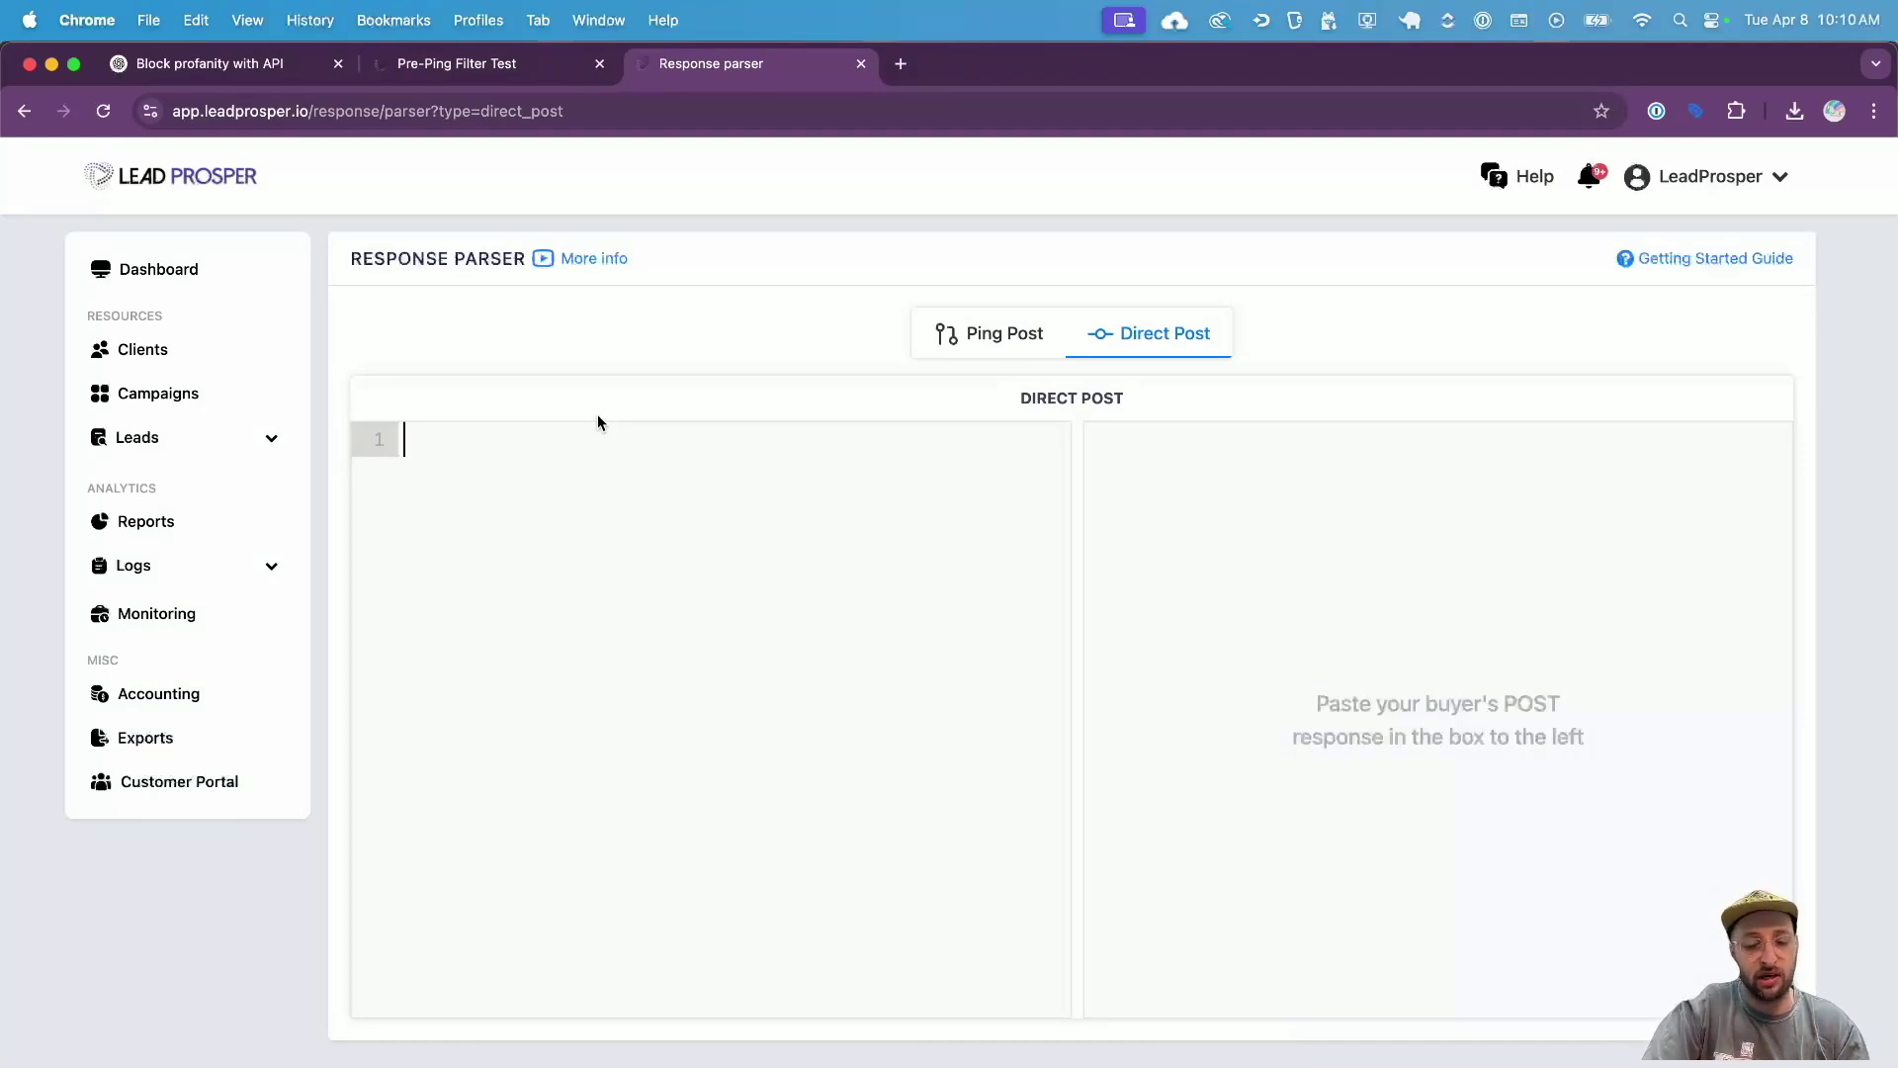
pyautogui.press('super+Tab')
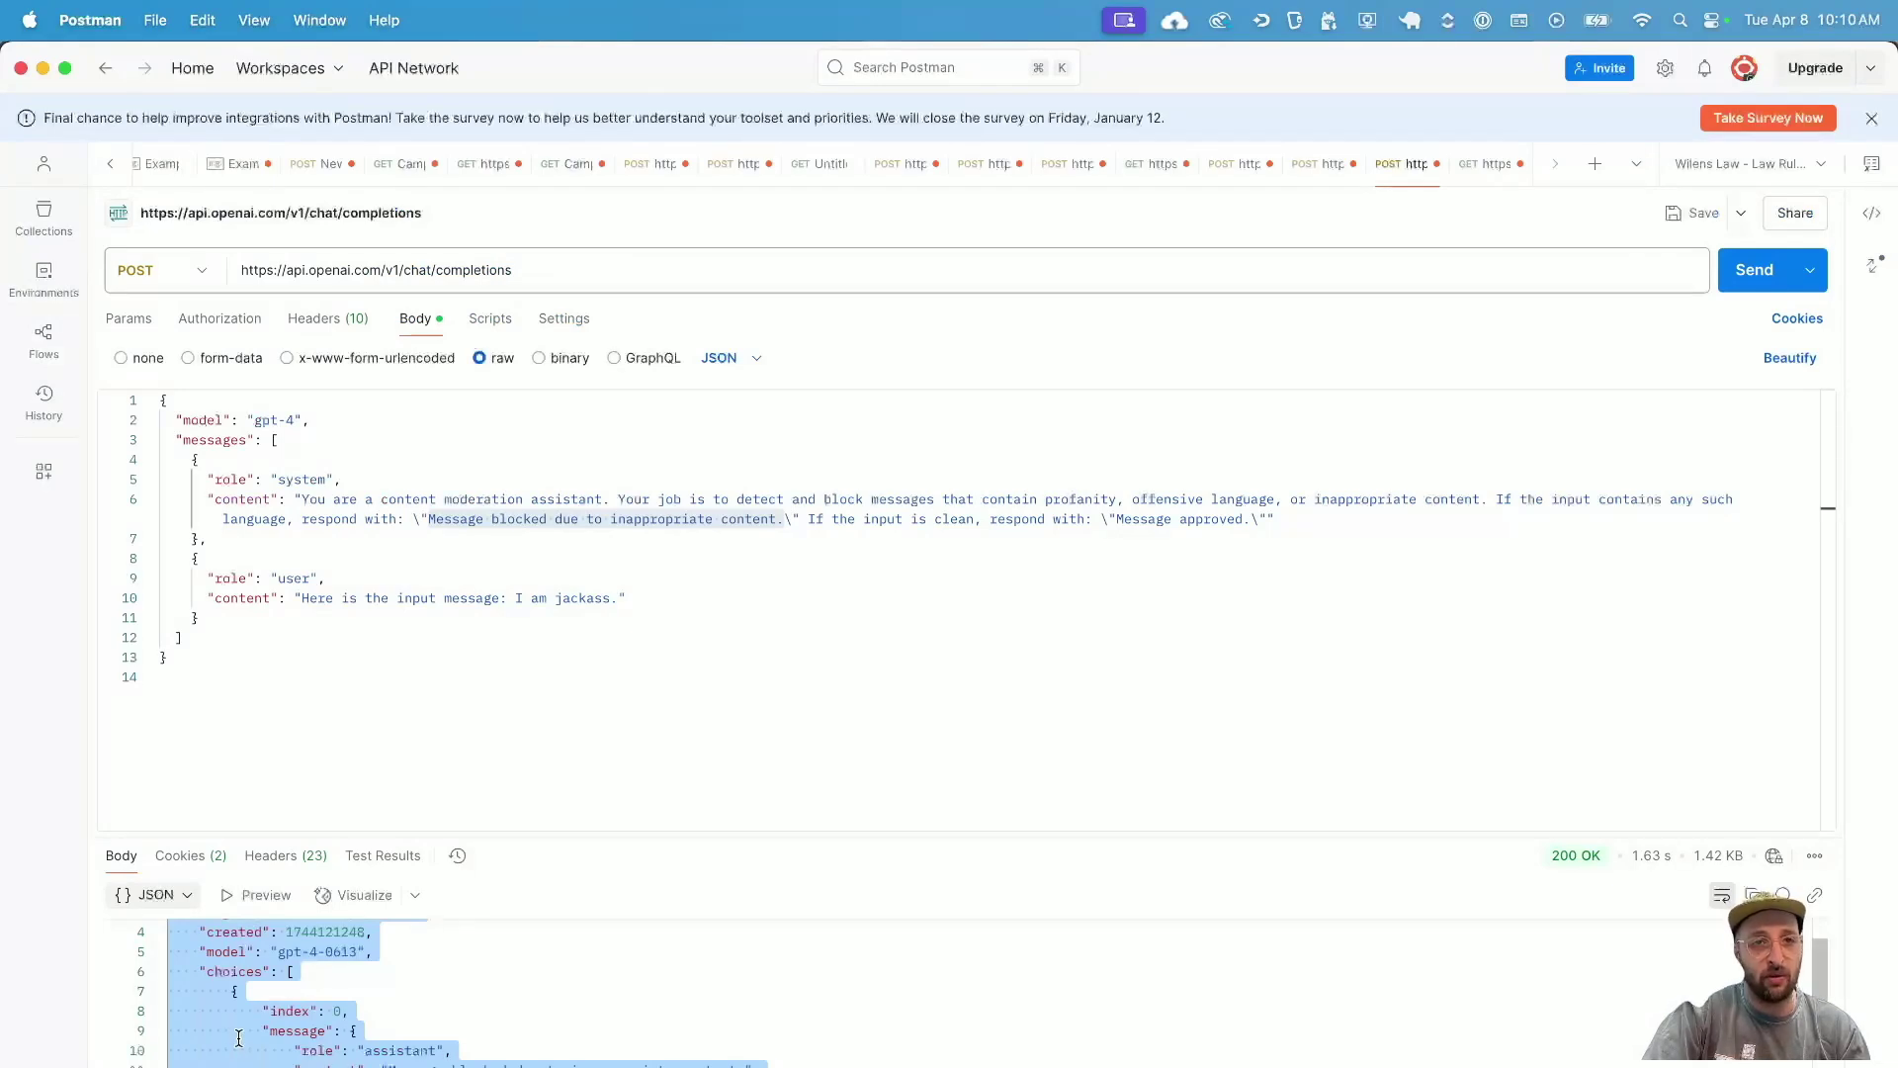
pyautogui.press('super+Tab')
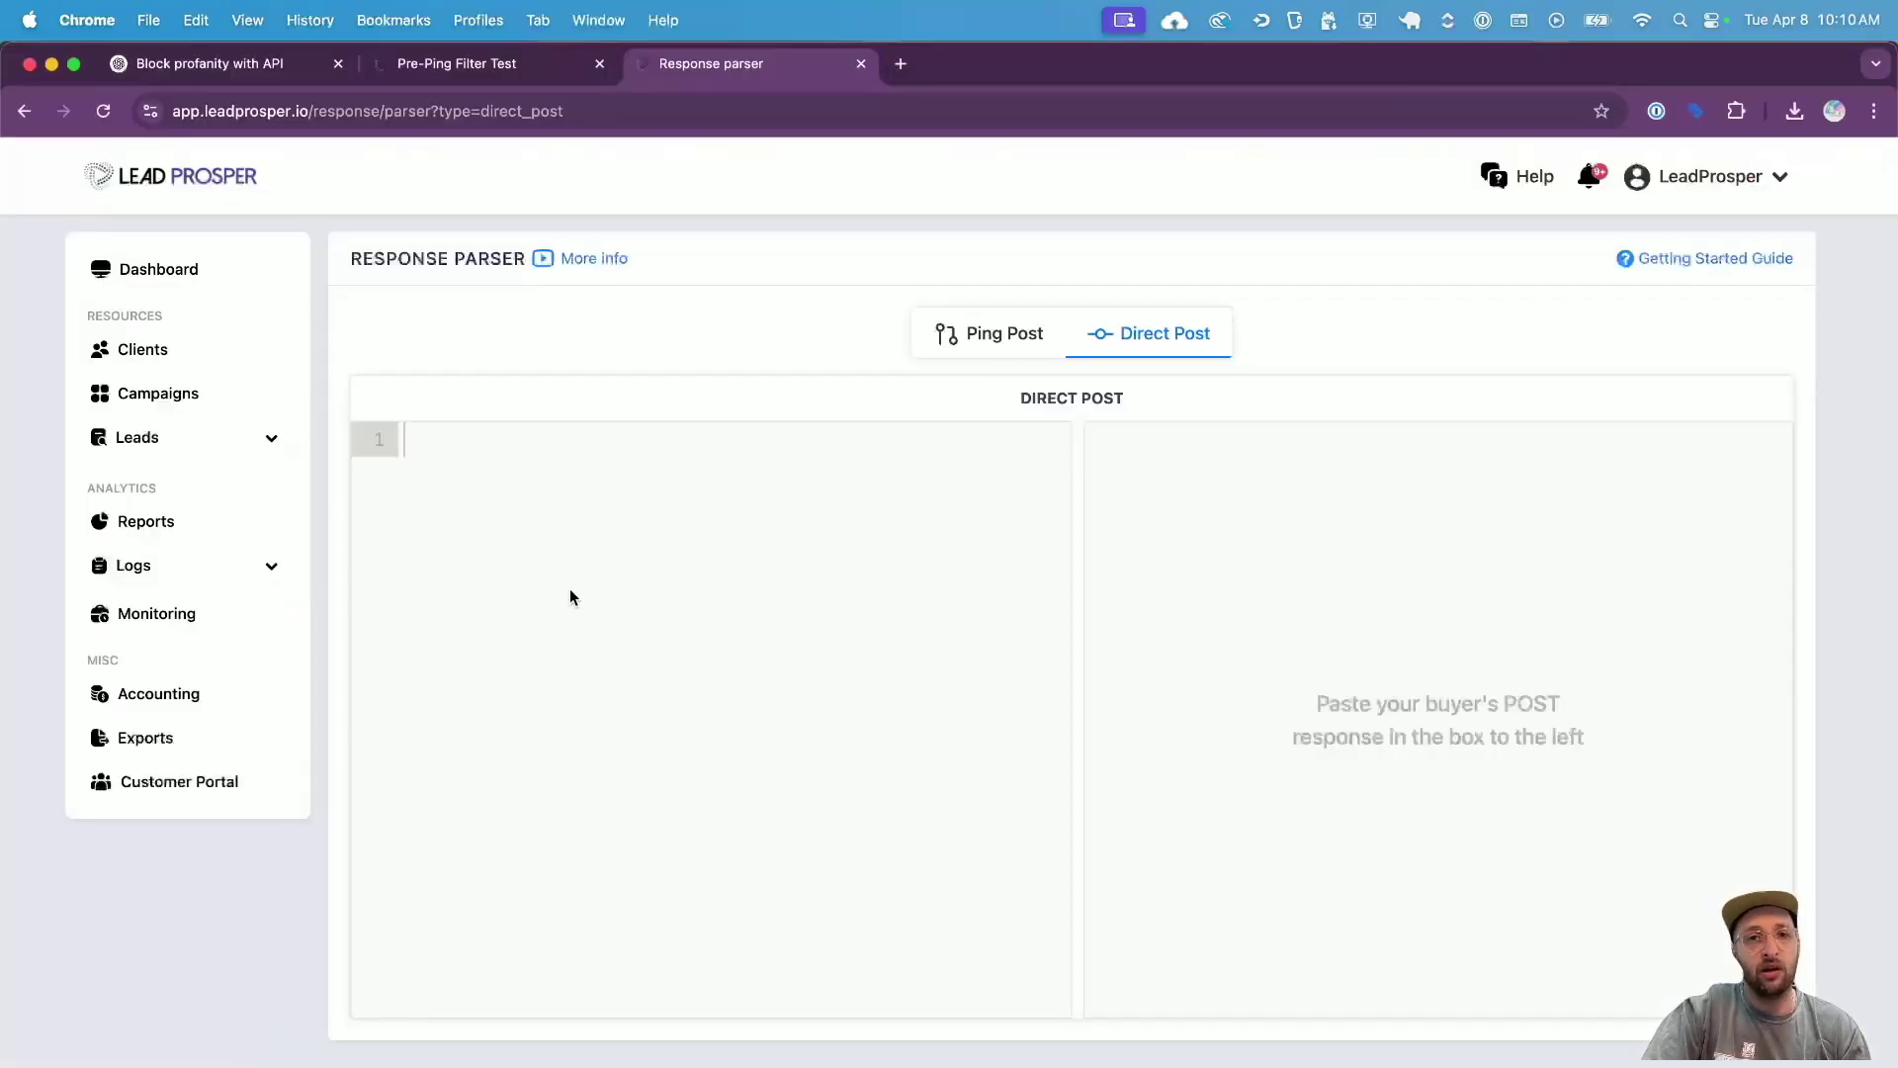
pyautogui.press('super+v')
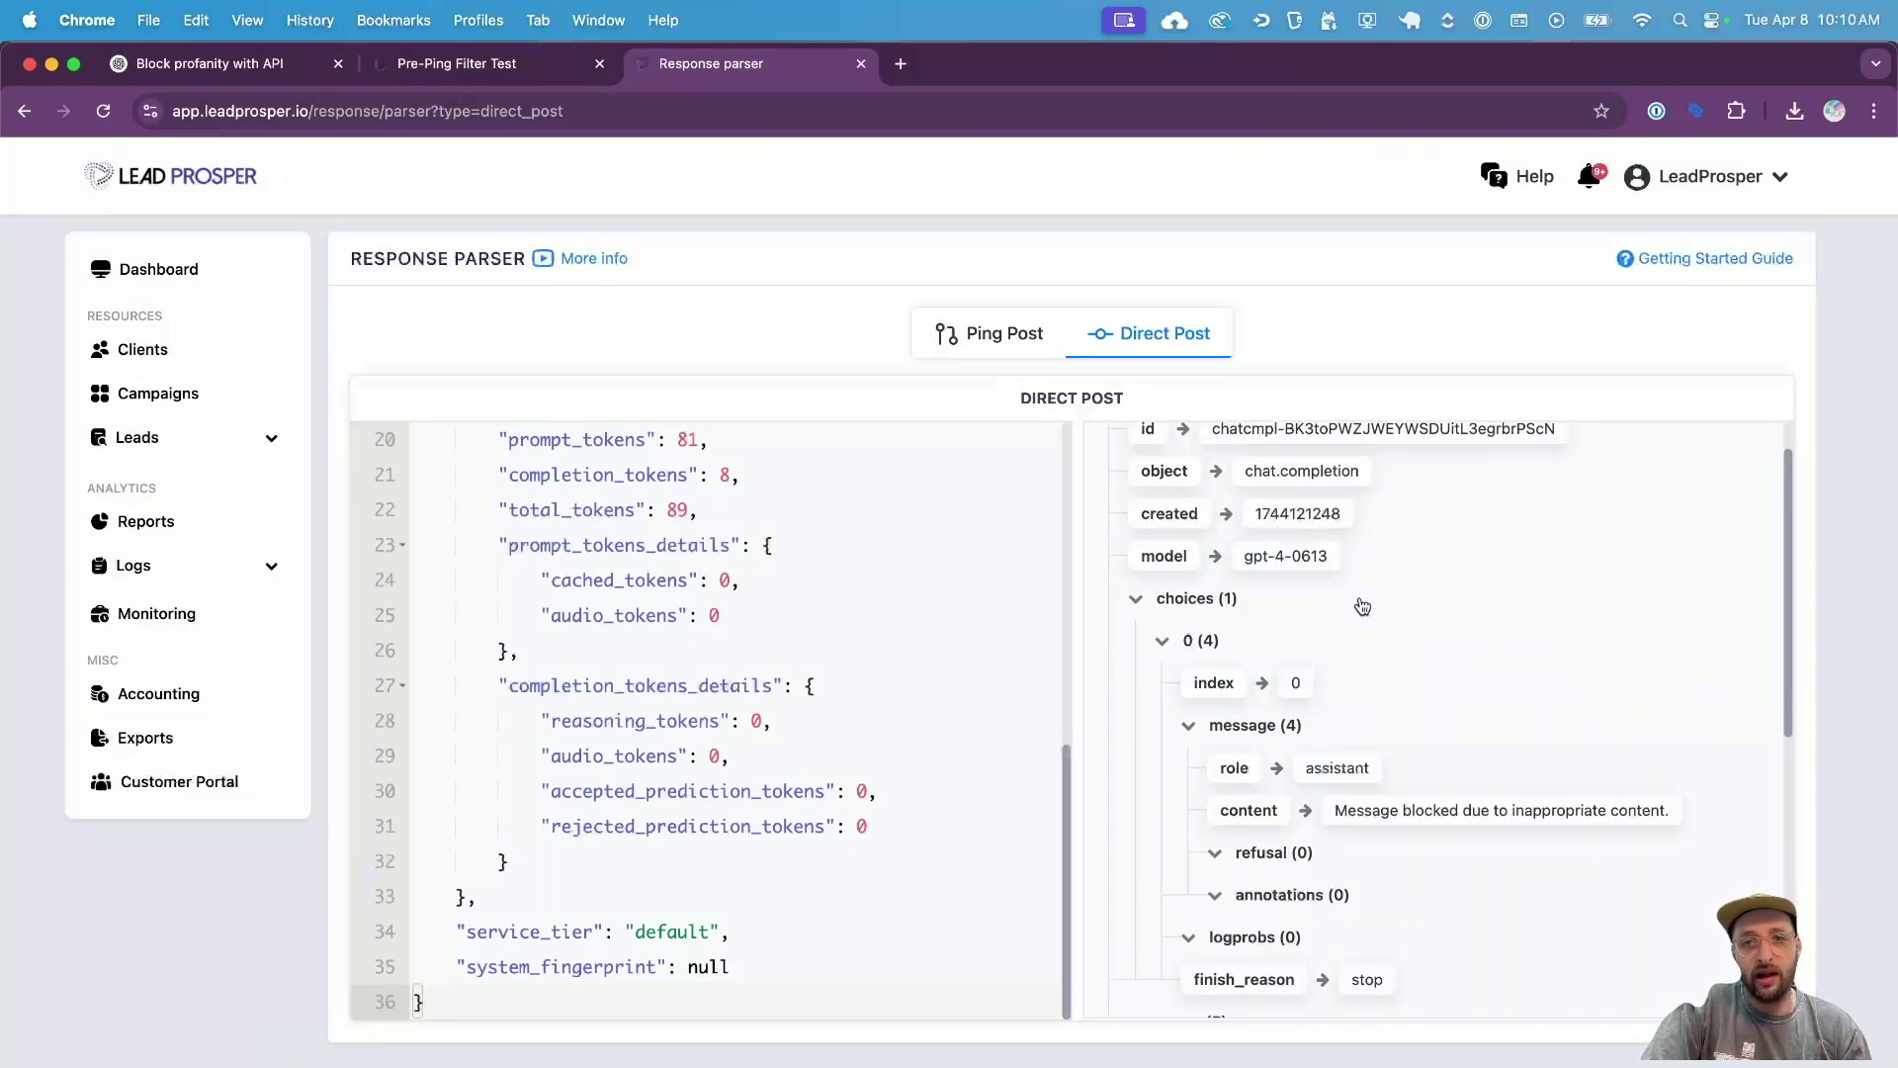
# - Select the assistant message's content in the parsed response and copy its key, choices/0/message/content
pyautogui.scroll(-1, 1373, 709)
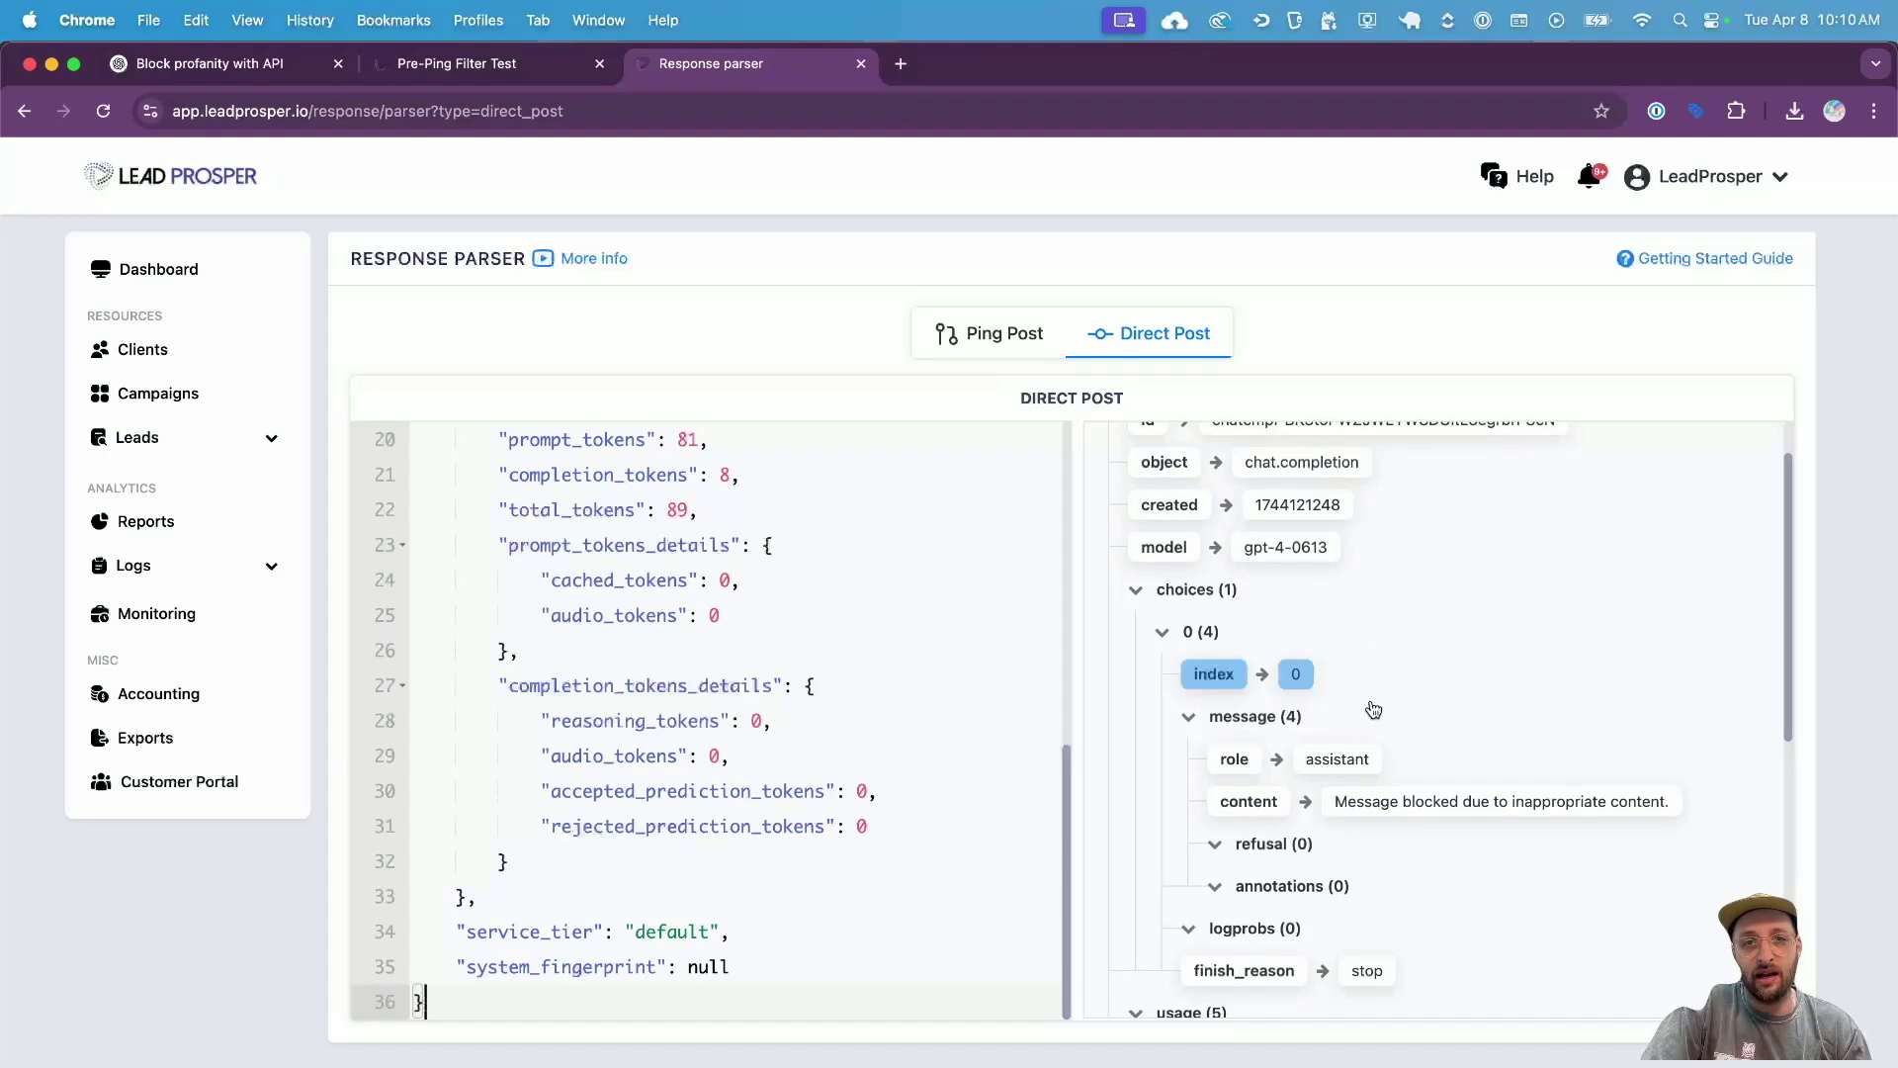
pyautogui.click(1400, 810)
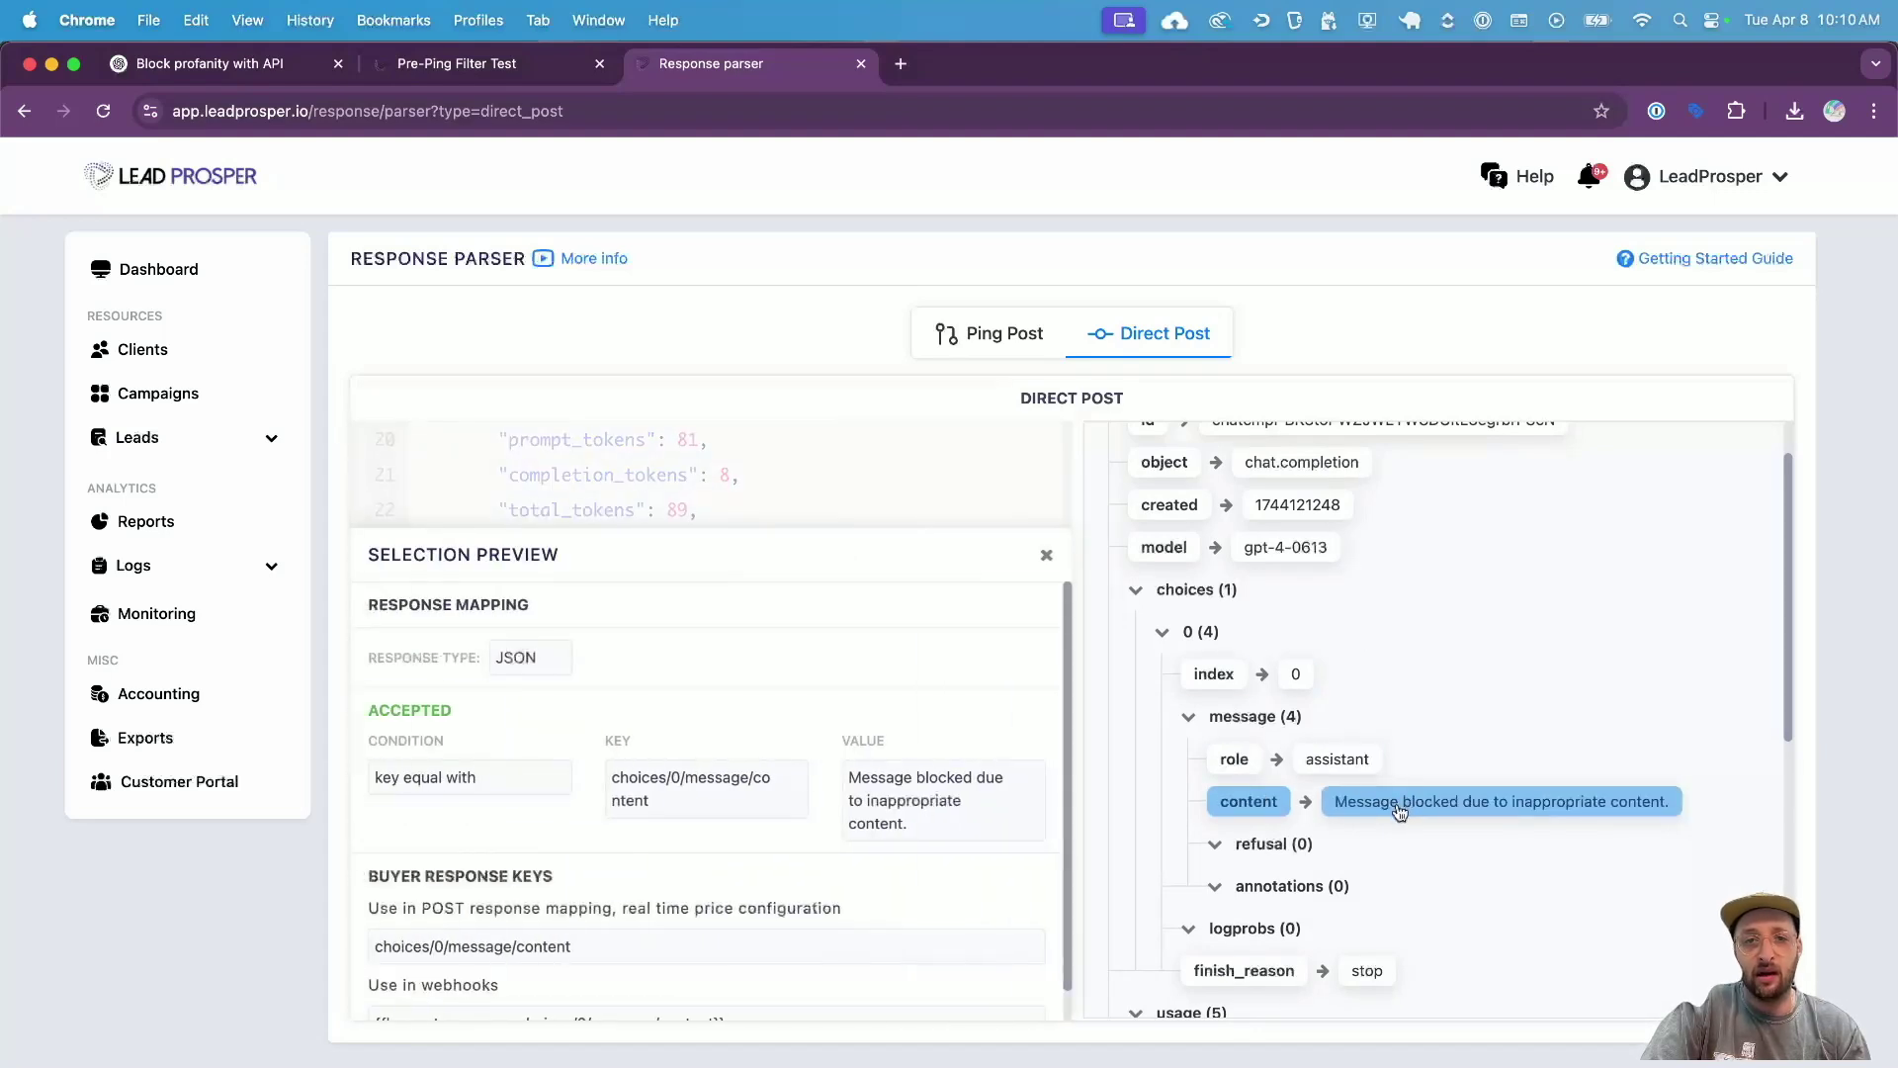
pyautogui.scroll(-1, 411, 606)
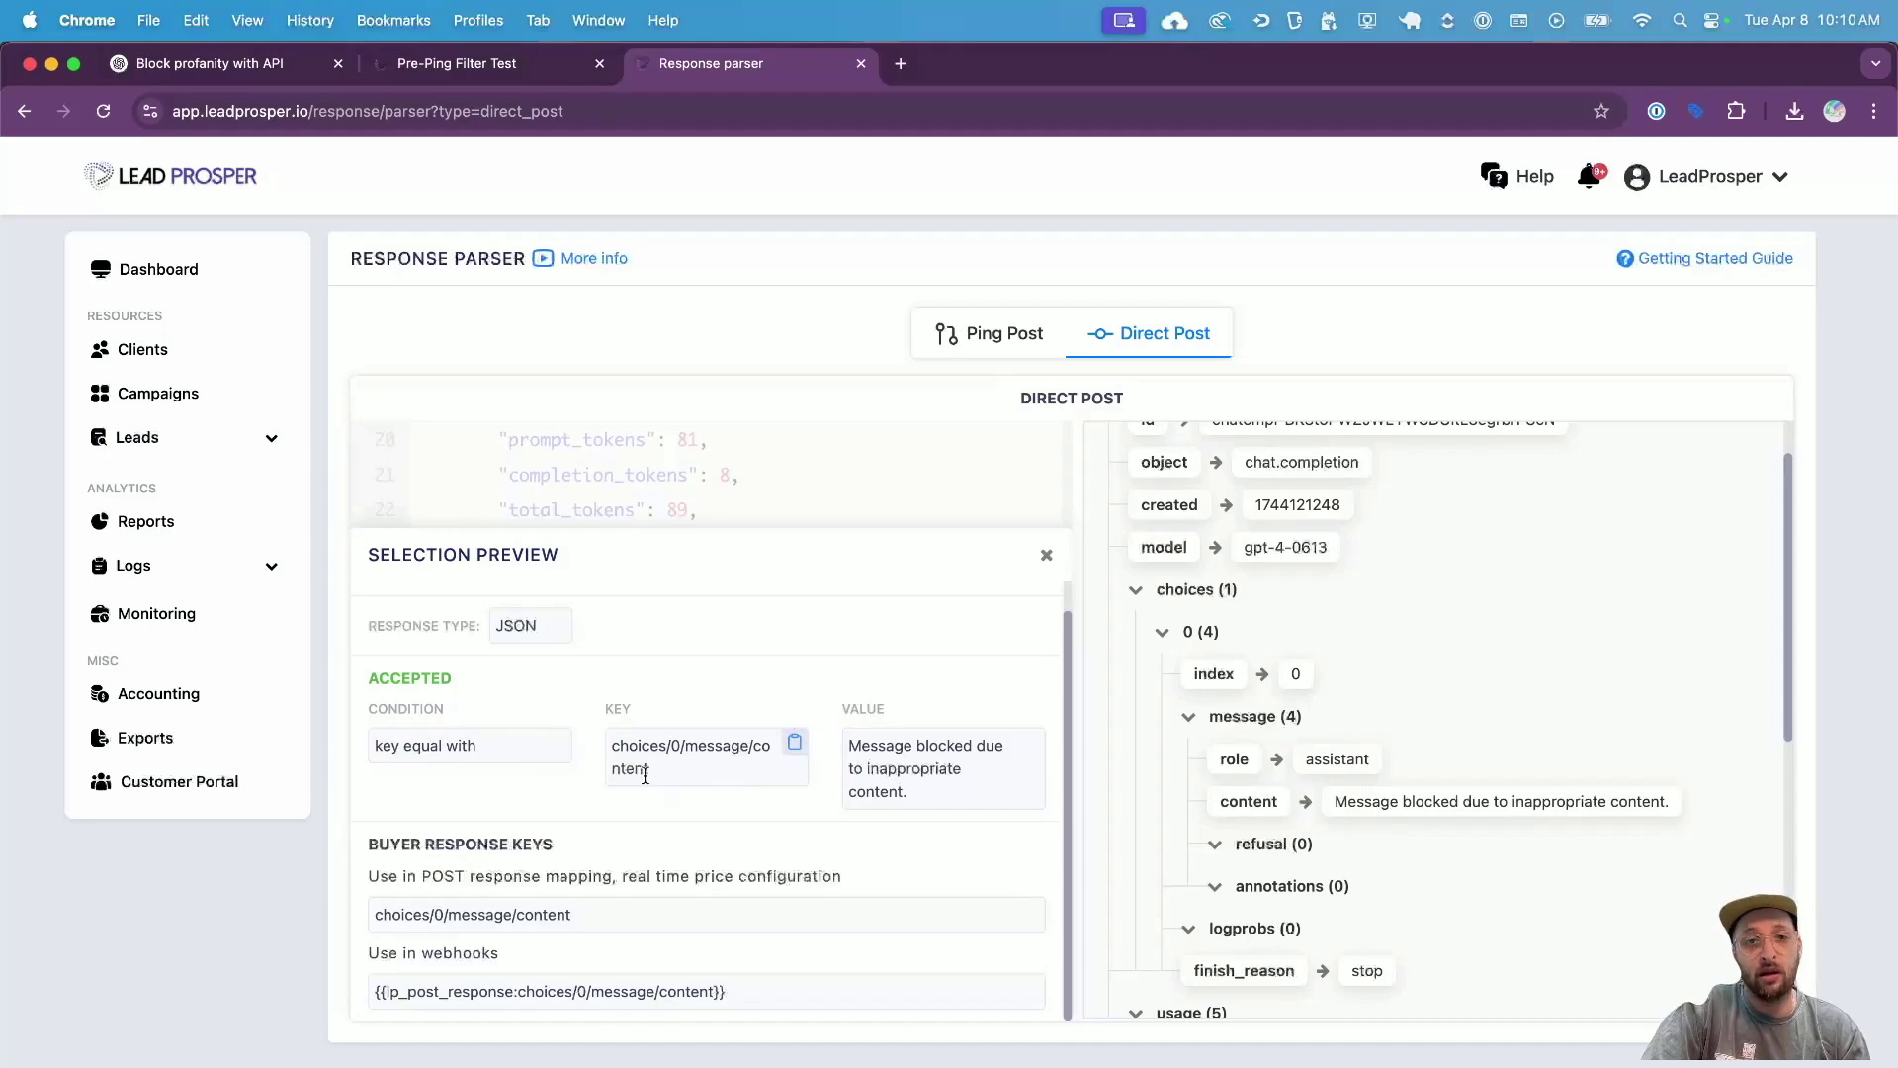
pyautogui.click(792, 744)
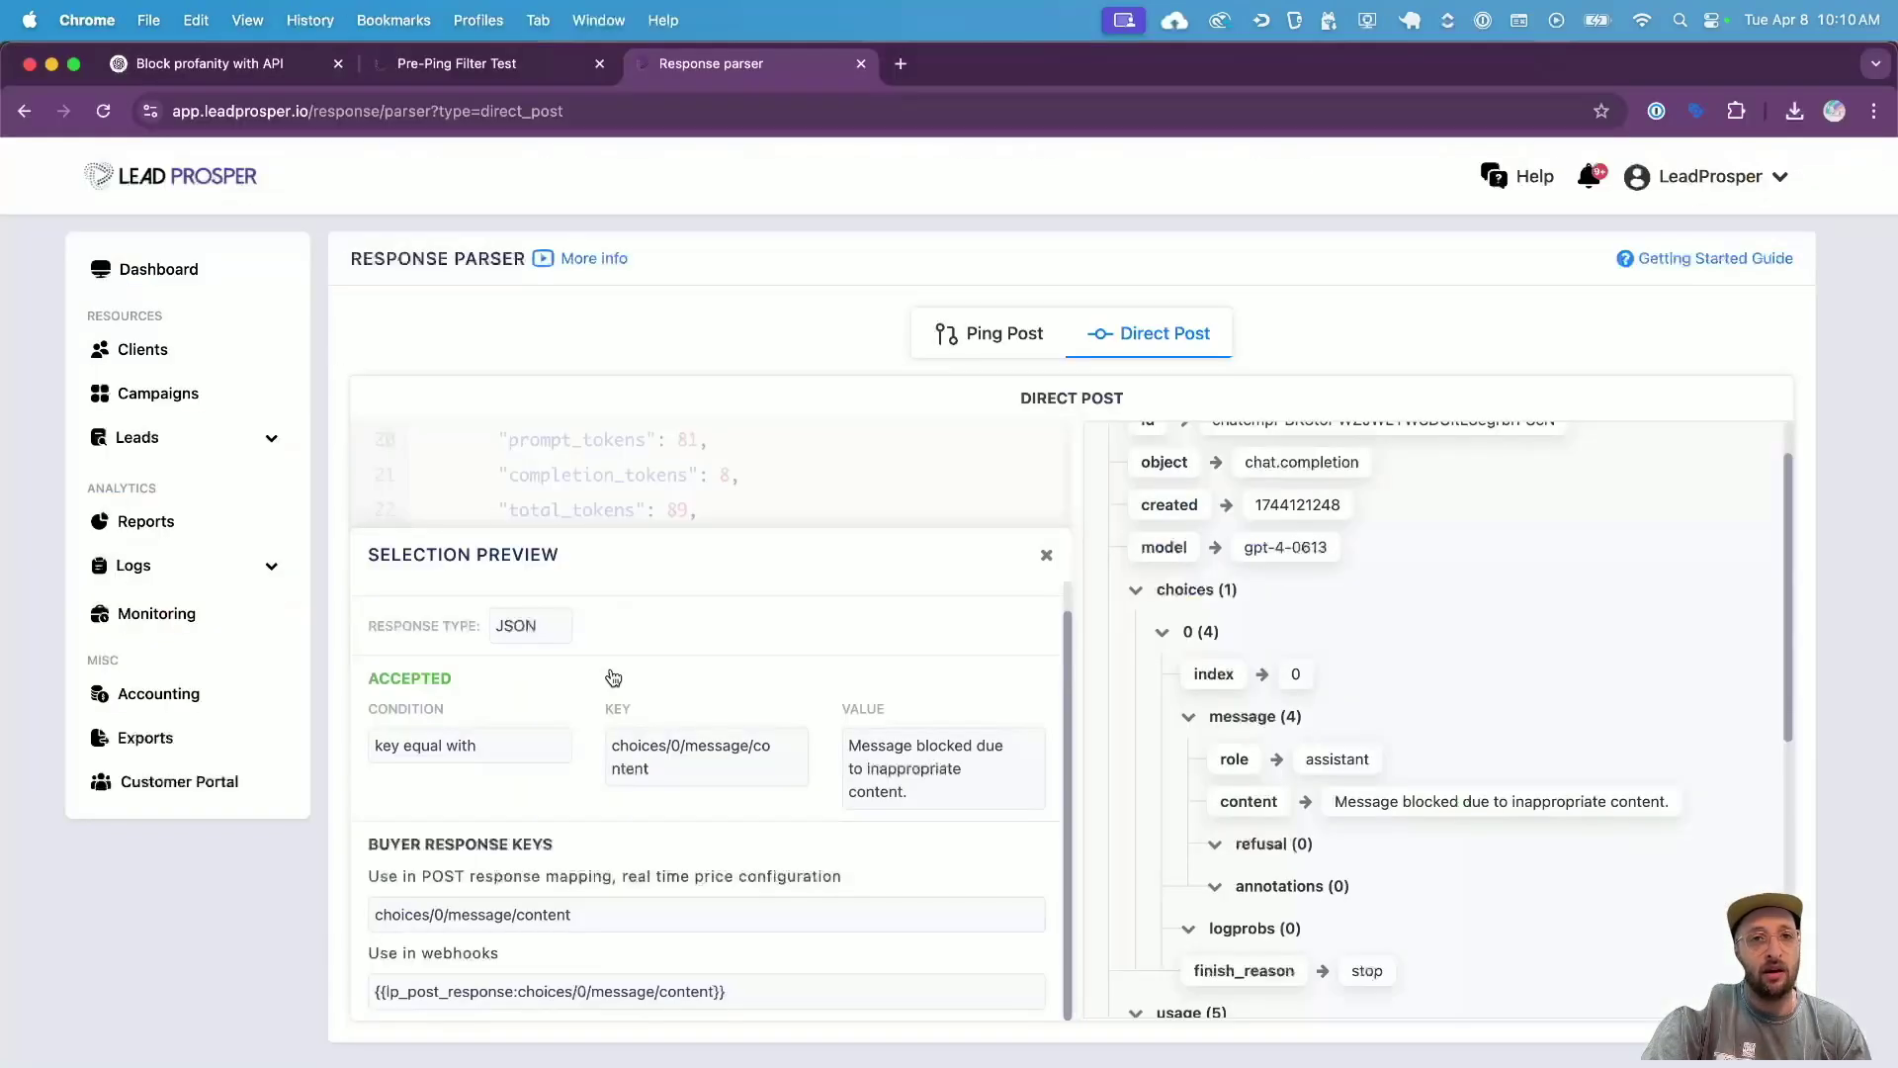
# - In the Pre-Ping Filter Test filter, set the response action to Block and the key to choices/0/message/content
pyautogui.click(445, 63)
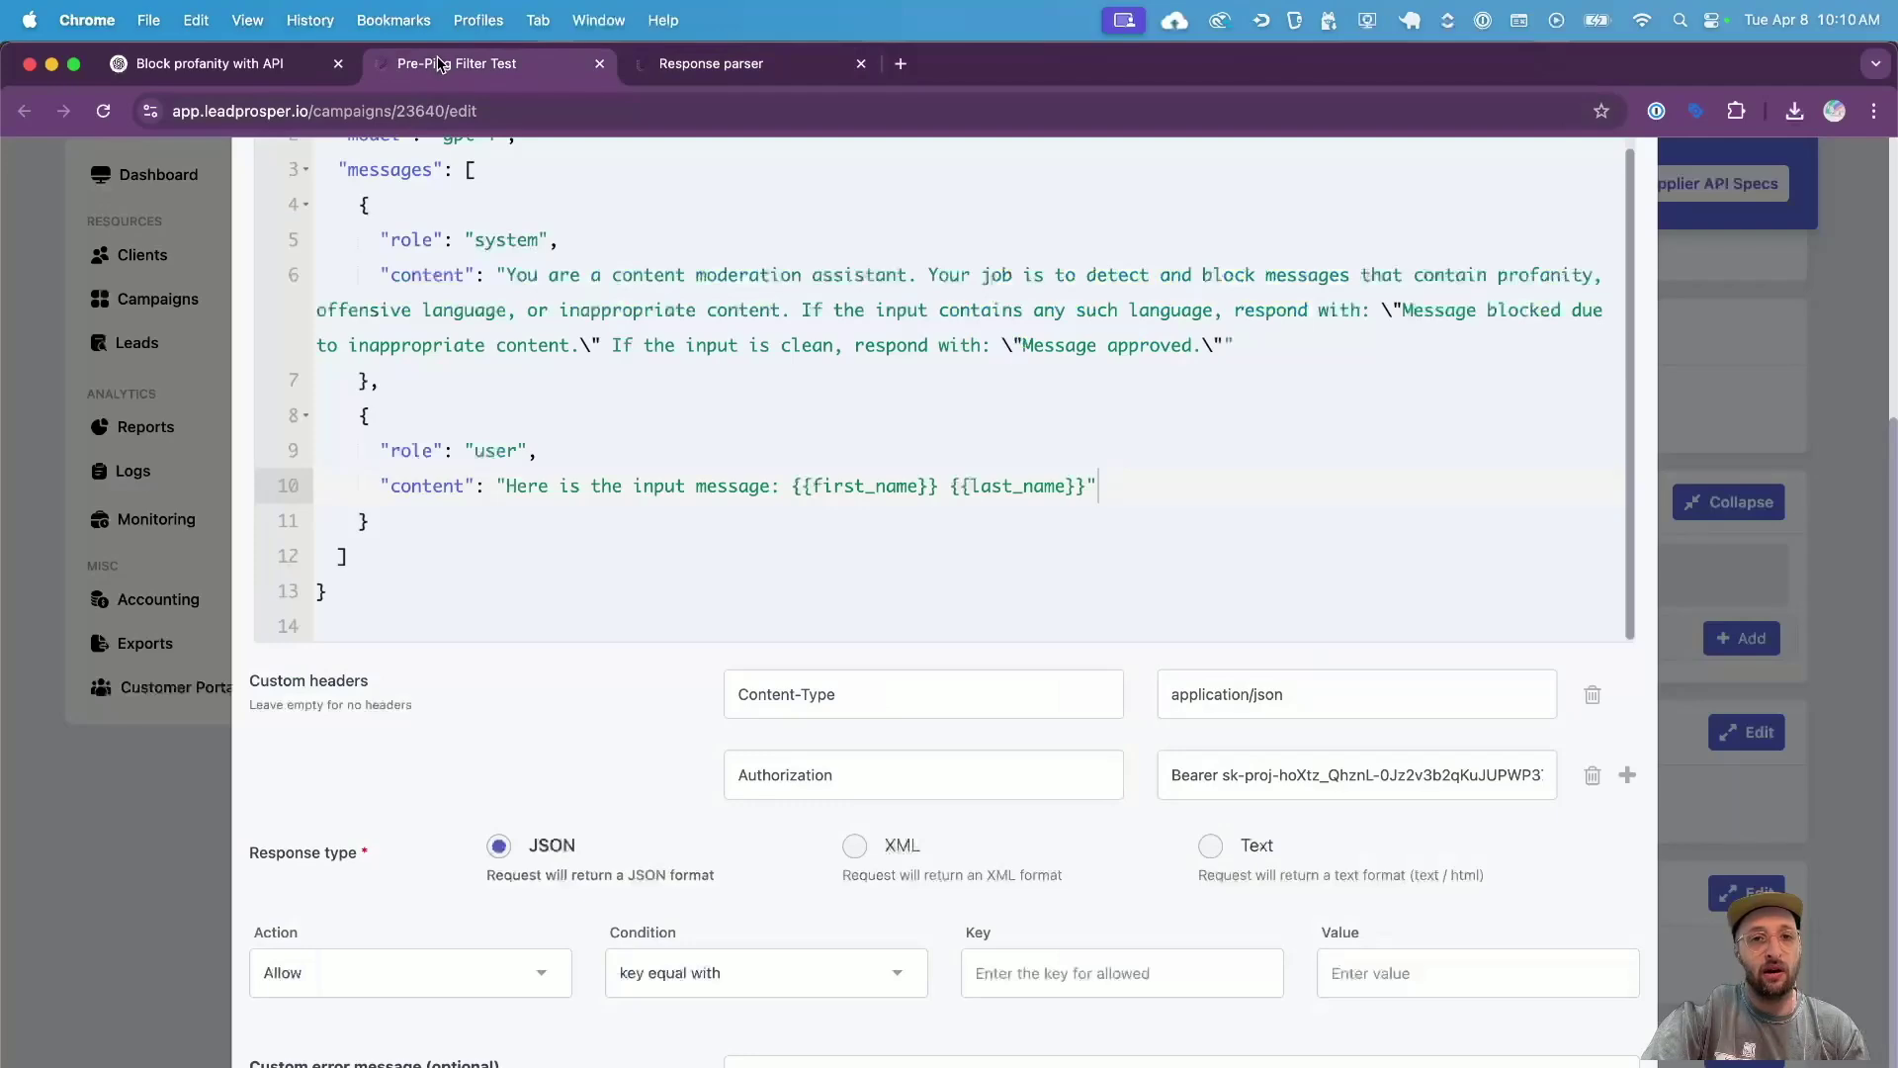
pyautogui.click(405, 971)
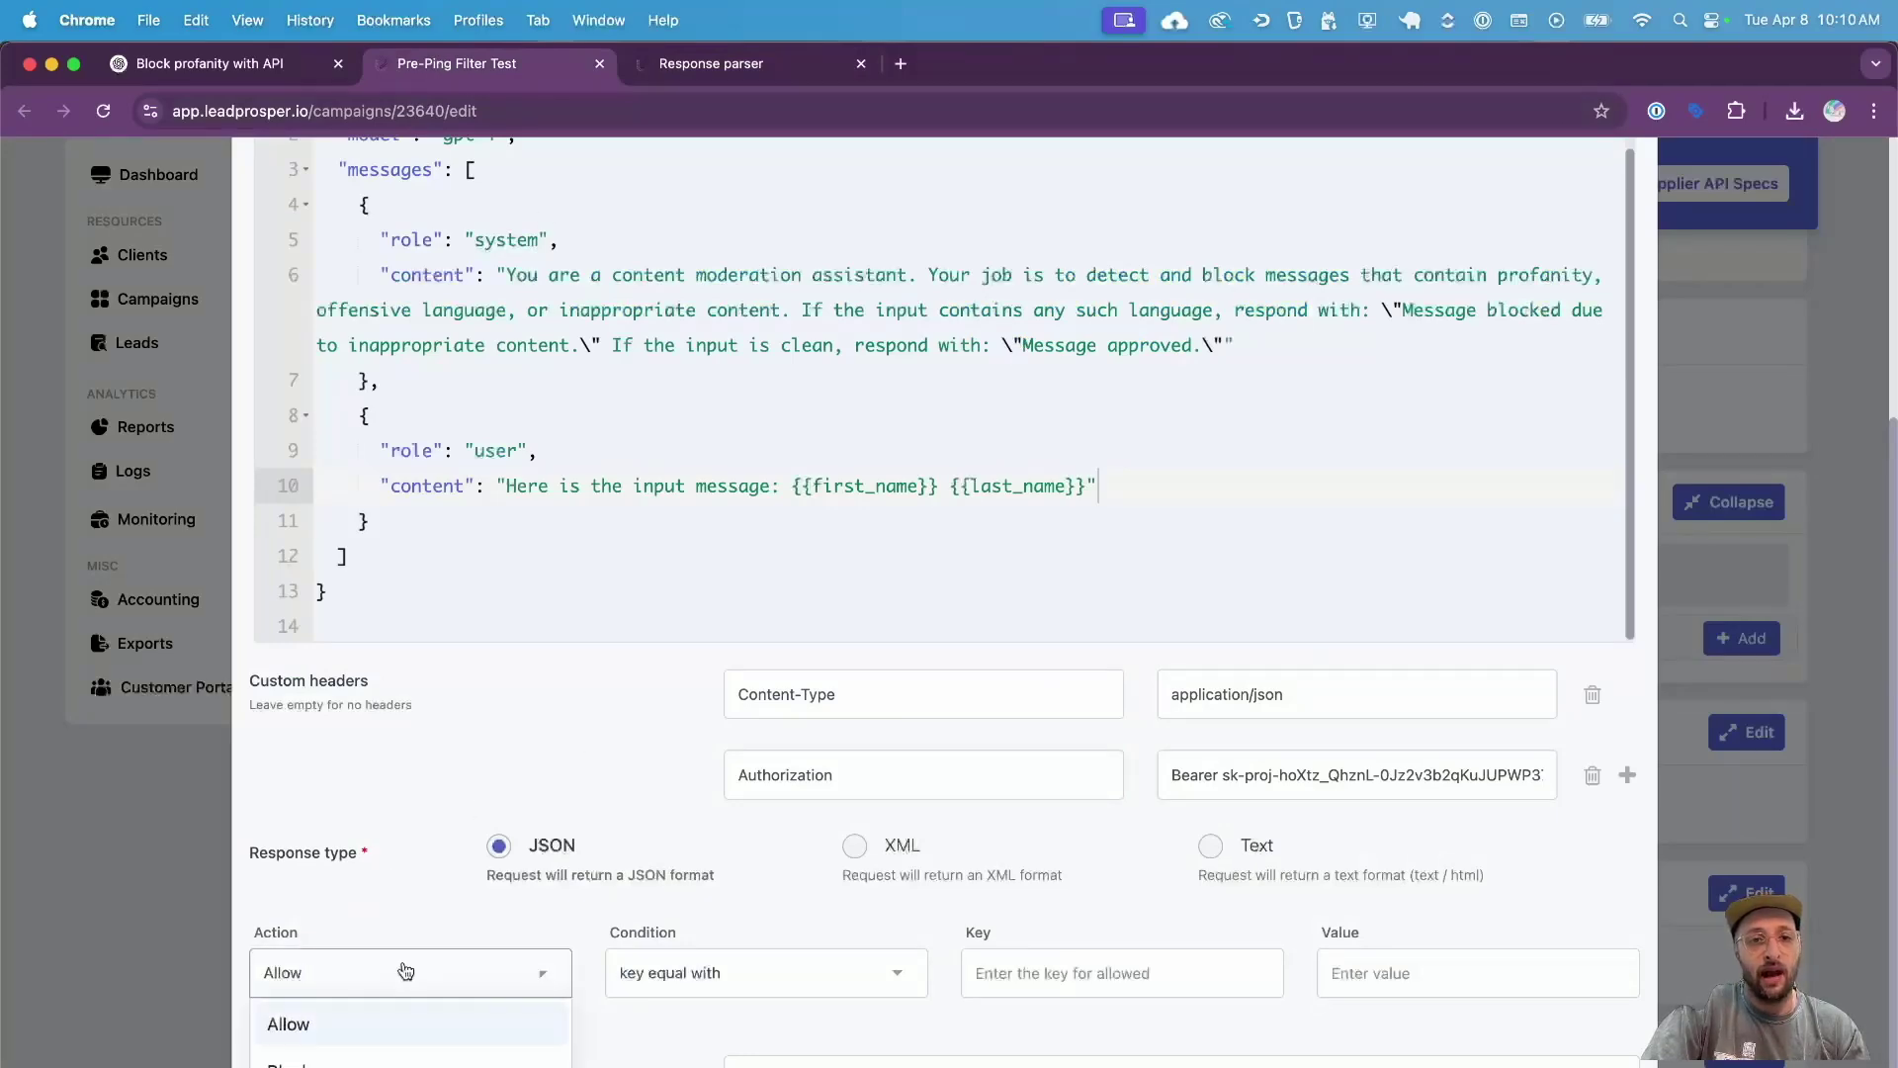
pyautogui.click(410, 1063)
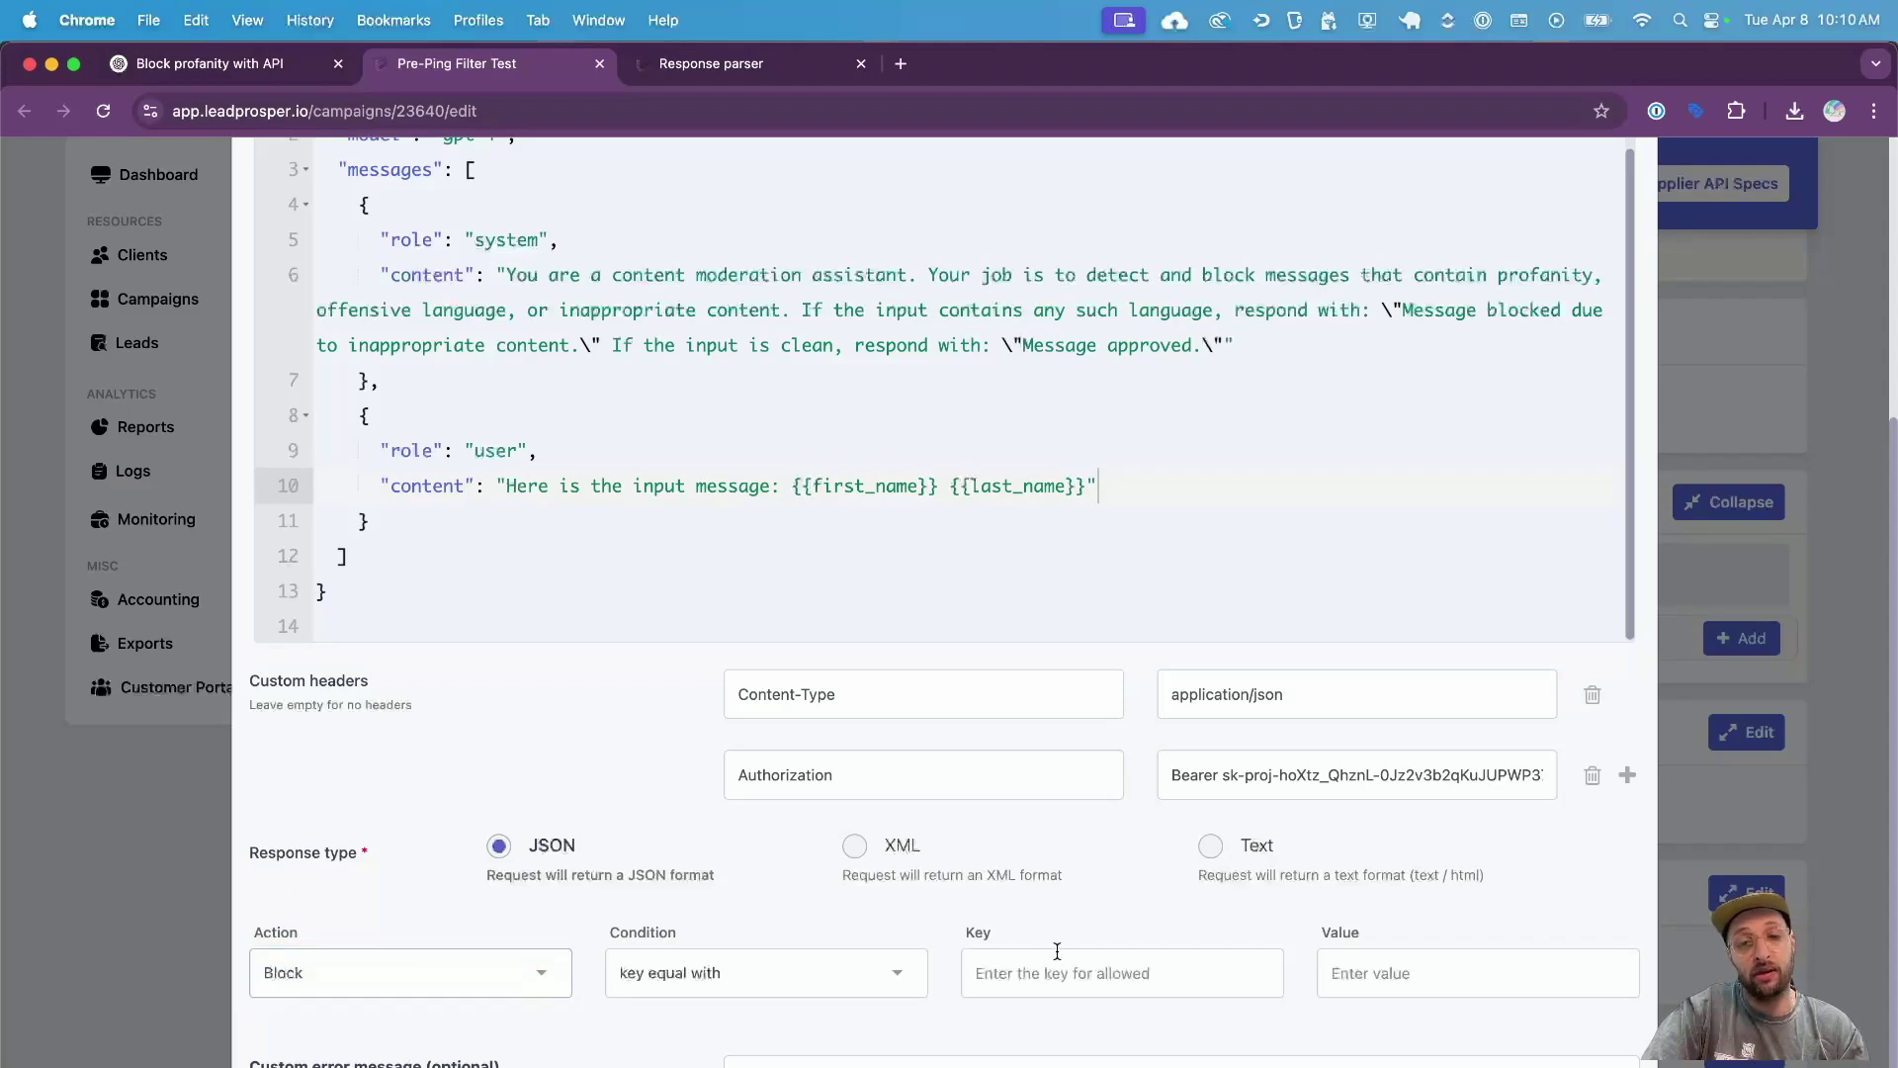
pyautogui.click(1201, 982)
pyautogui.press('super+v')
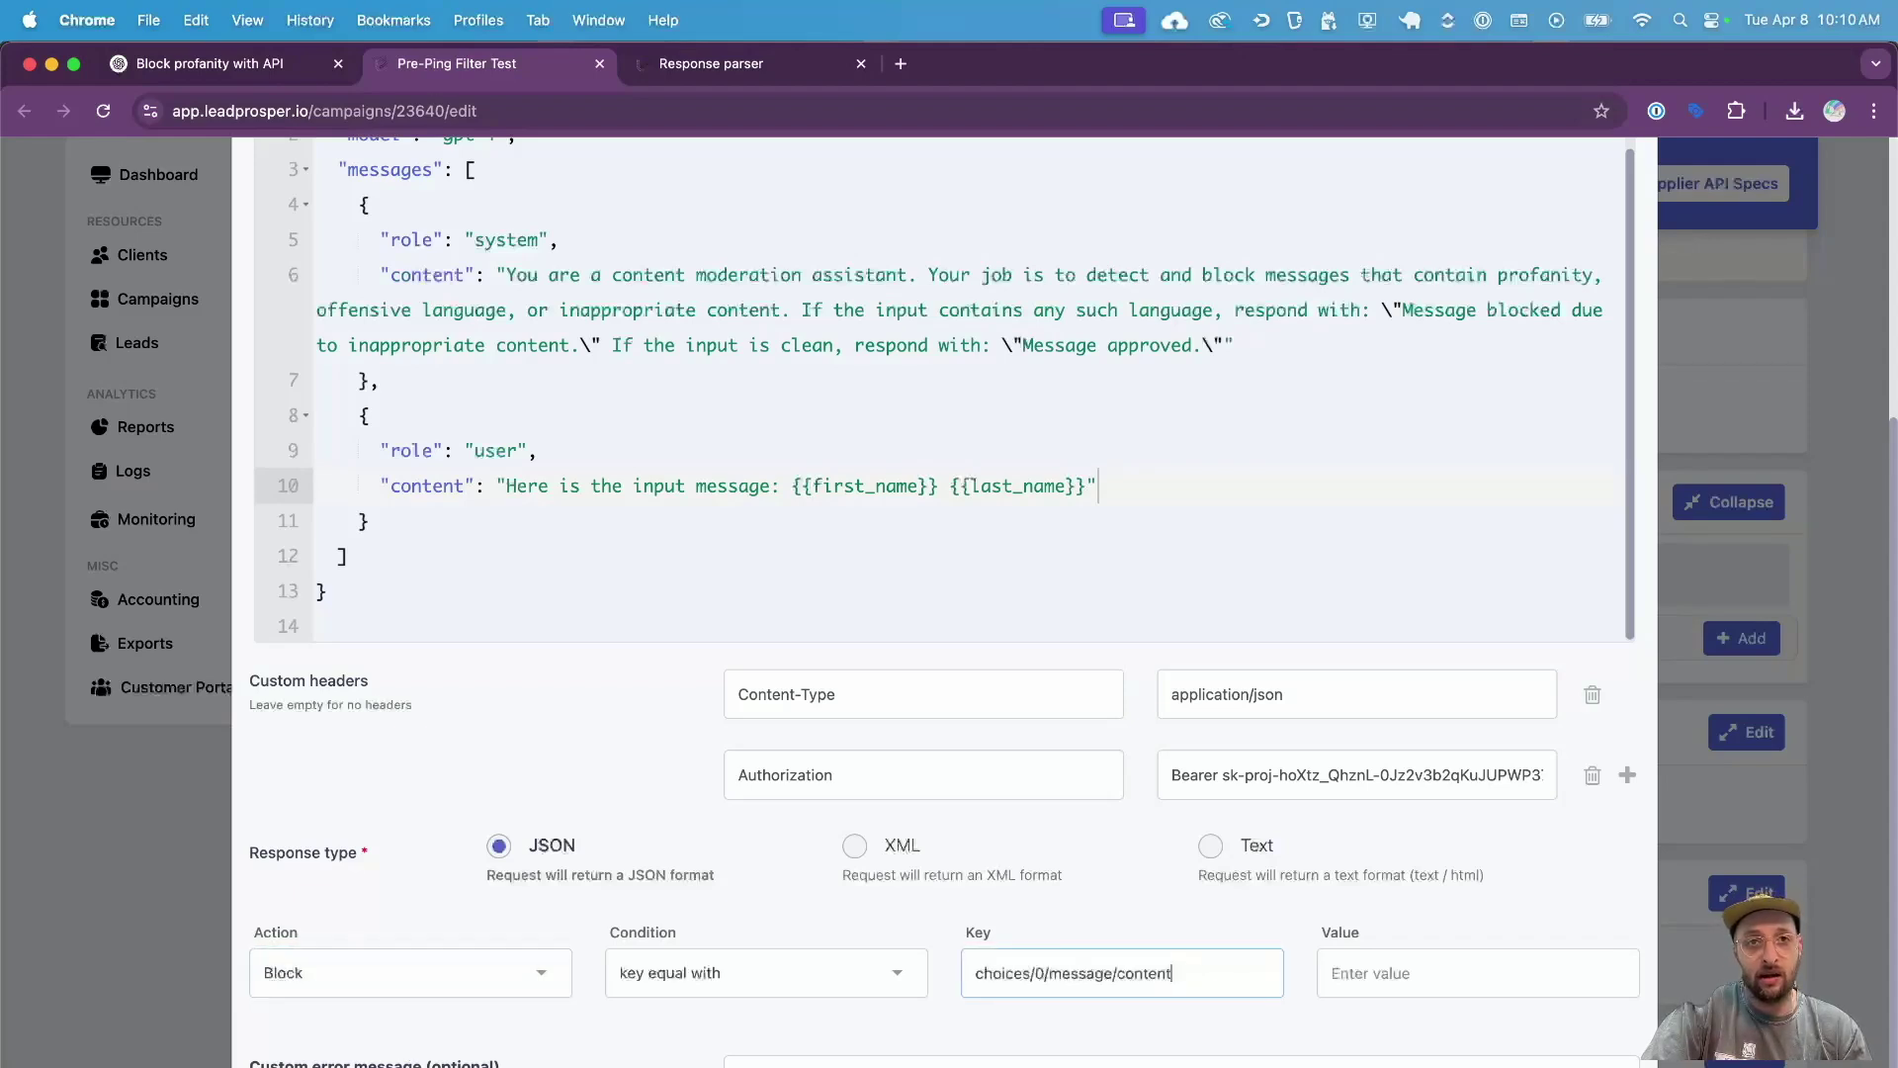
# - Copy the value "Message blocked due to inappropriate content." from the Response Parser into the filter's block rule
pyautogui.click(697, 63)
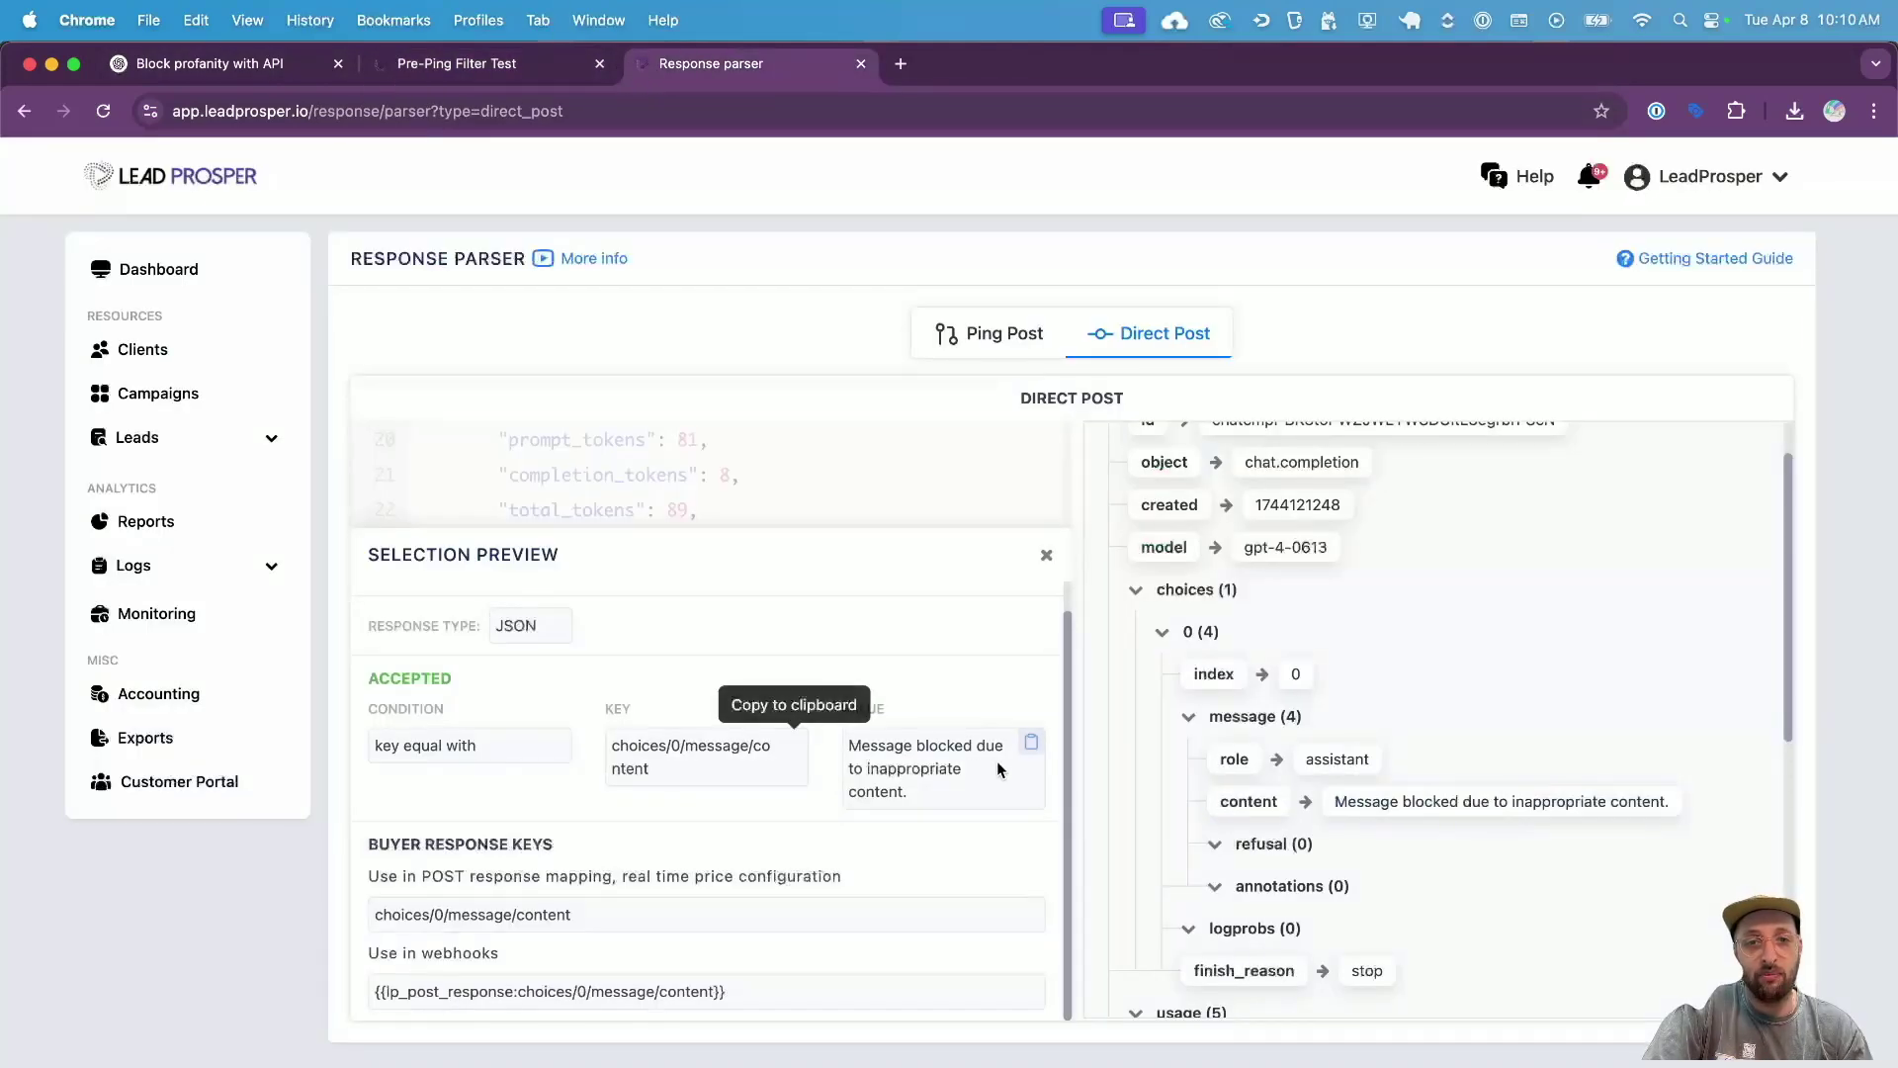
pyautogui.click(1029, 747)
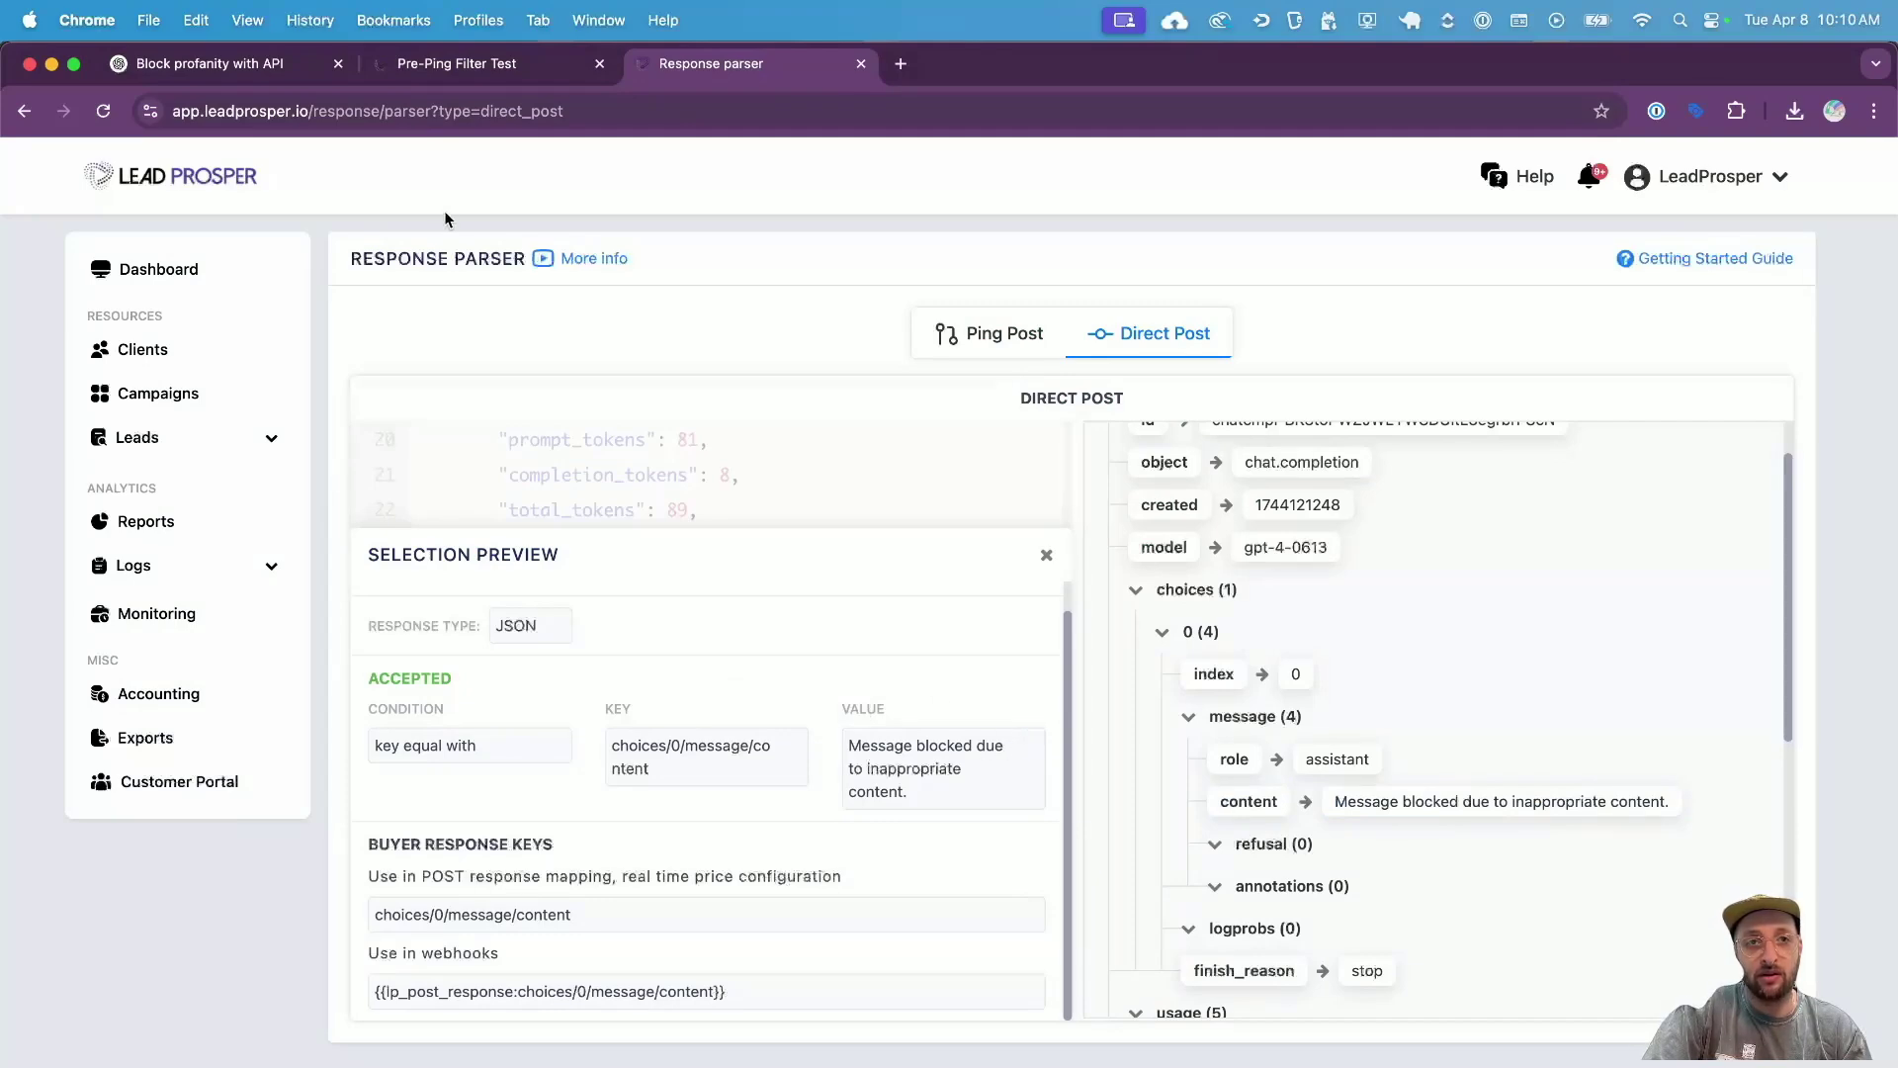
pyautogui.click(431, 69)
pyautogui.click(1369, 989)
pyautogui.press('super+v')
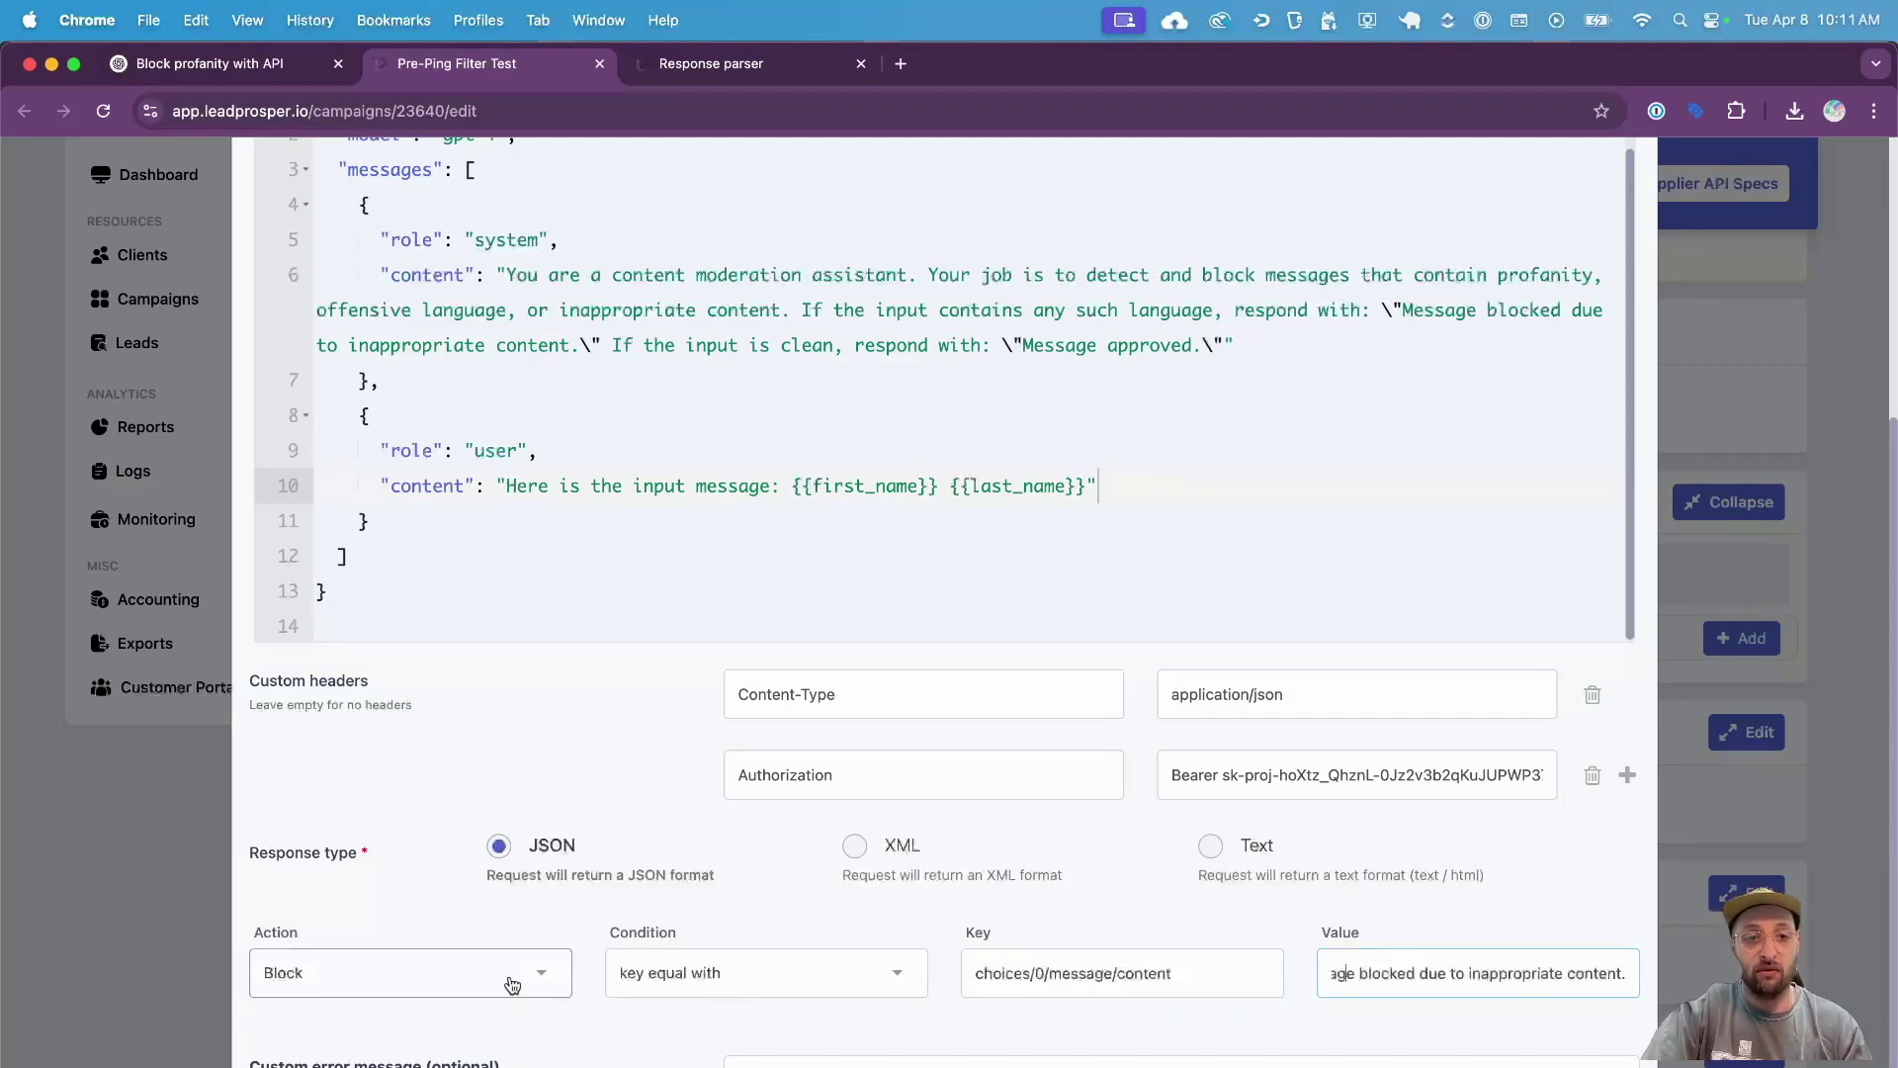
# - Review the filter's block rule and the system and user messages in its JSON body, including the name placeholders
pyautogui.click(1131, 970)
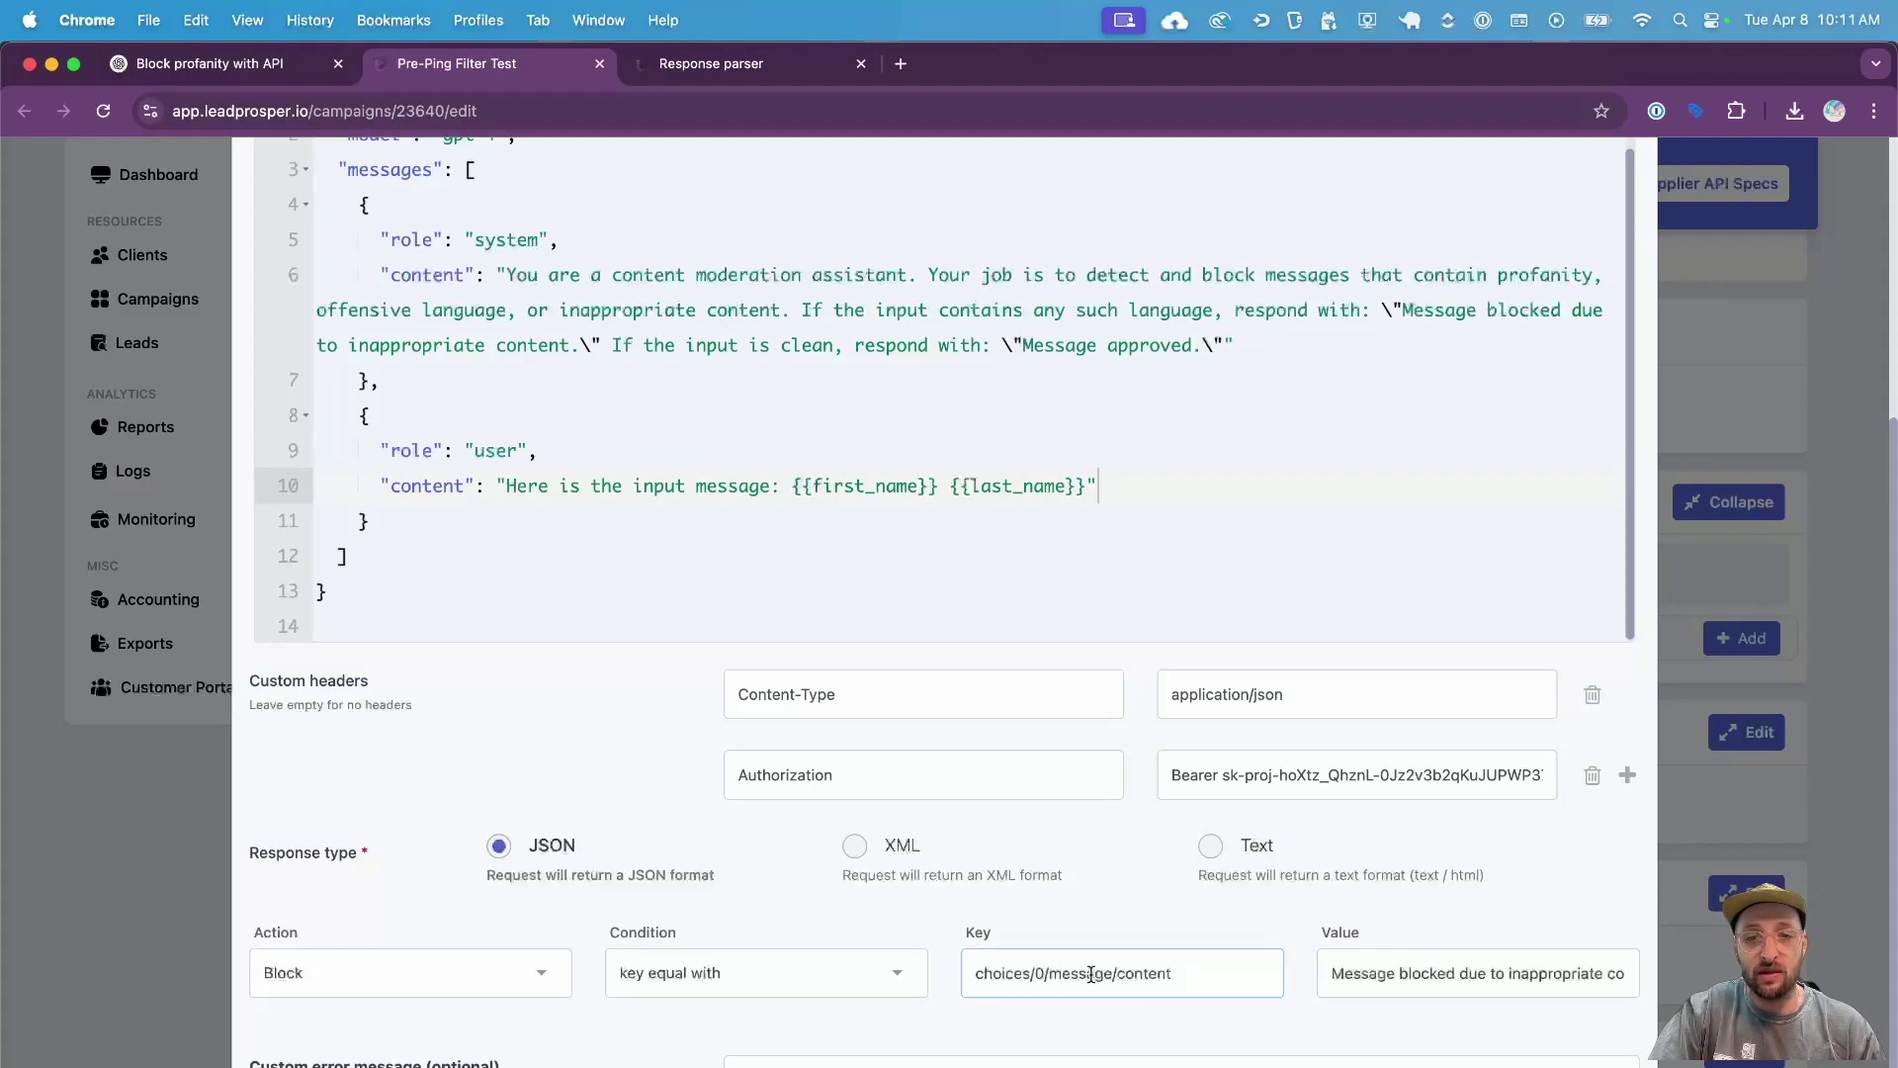
pyautogui.moveTo(1333, 971); pyautogui.dragTo(1602, 973)
pyautogui.click(1538, 971)
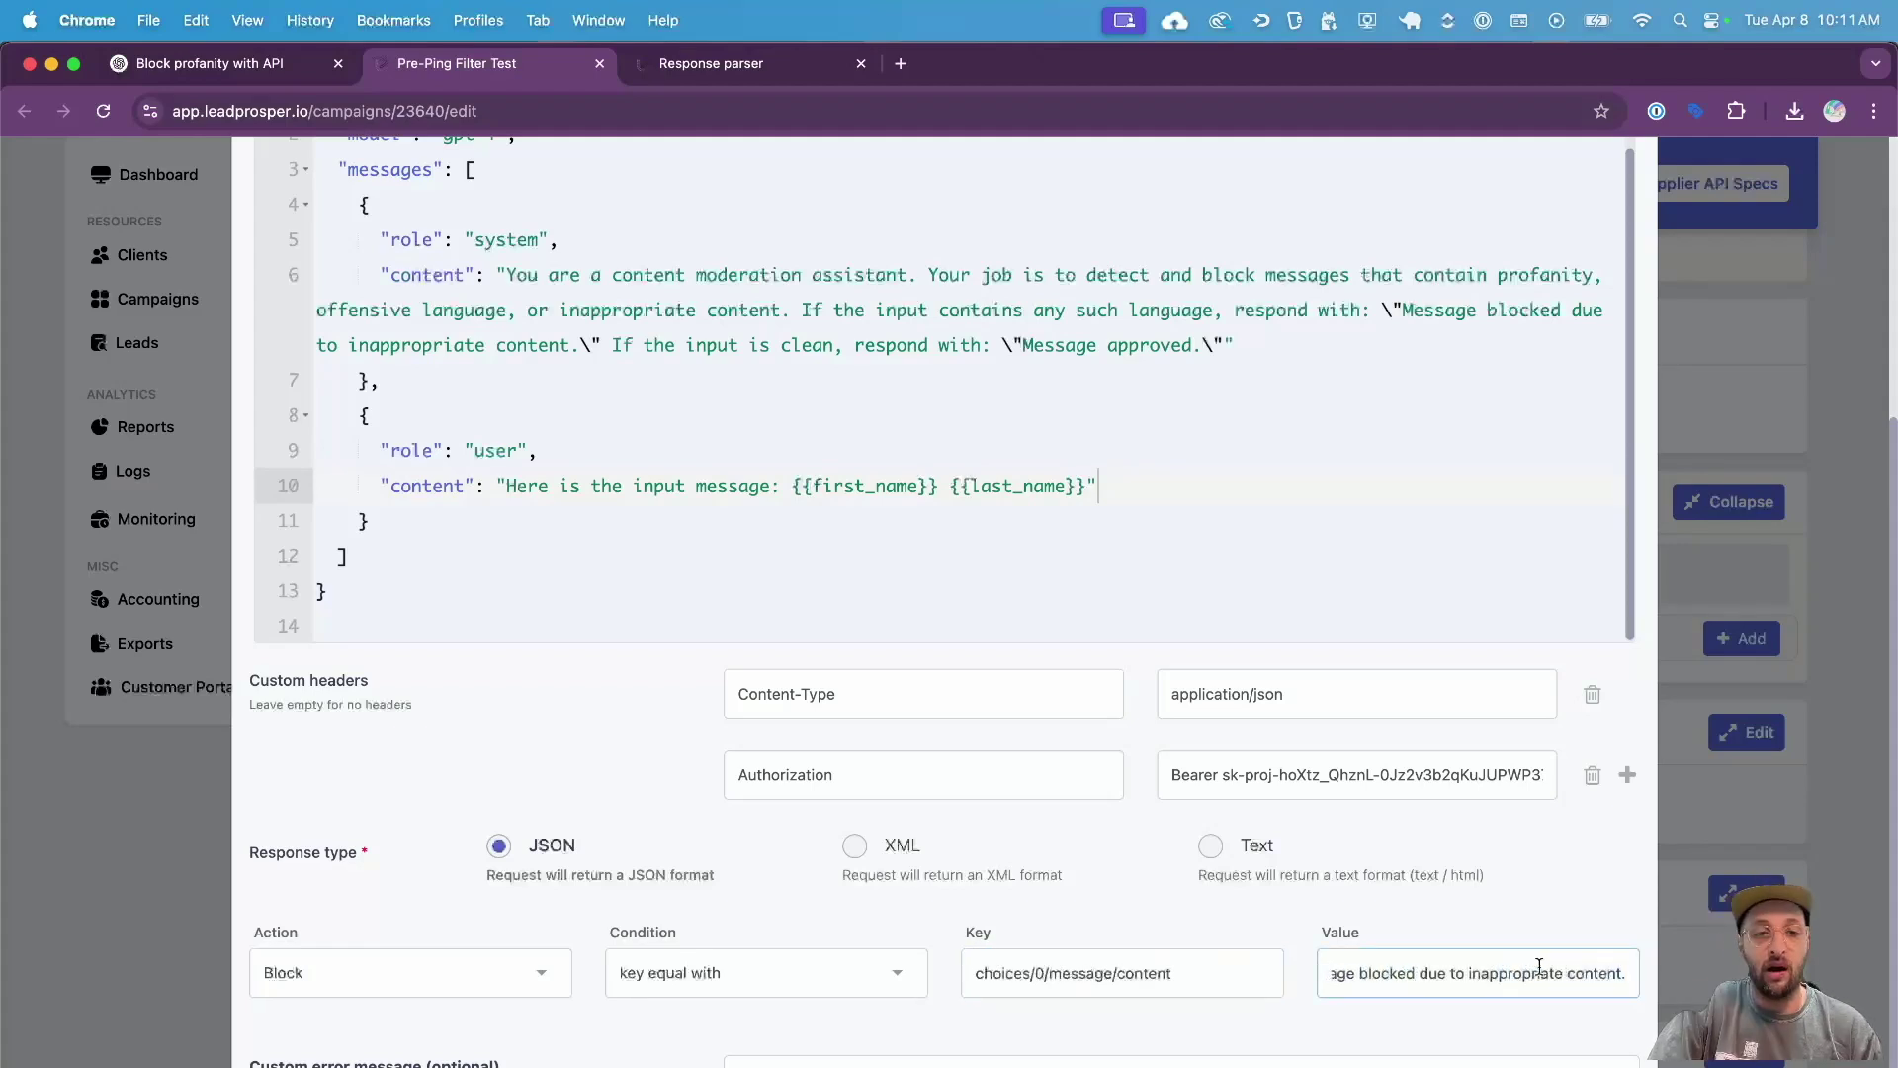
pyautogui.click(810, 1063)
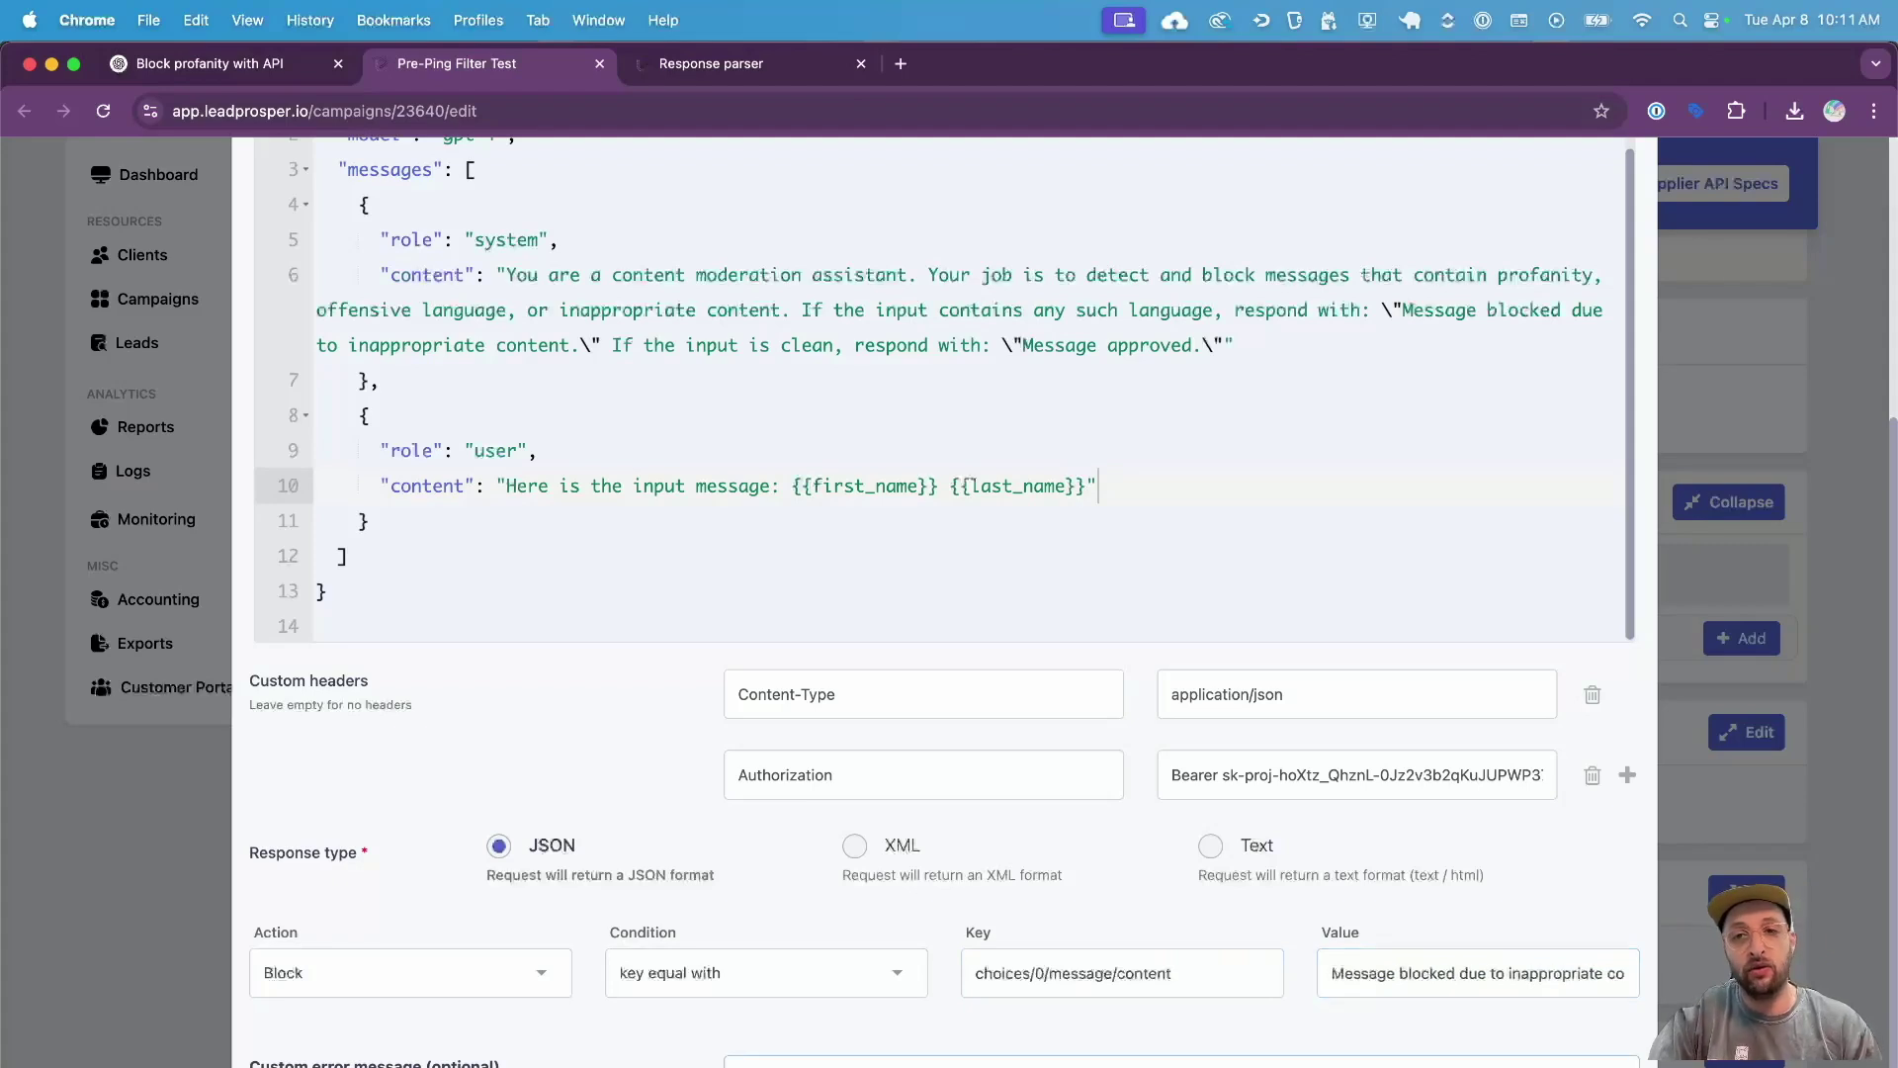
pyautogui.scroll(1, 824, 1056)
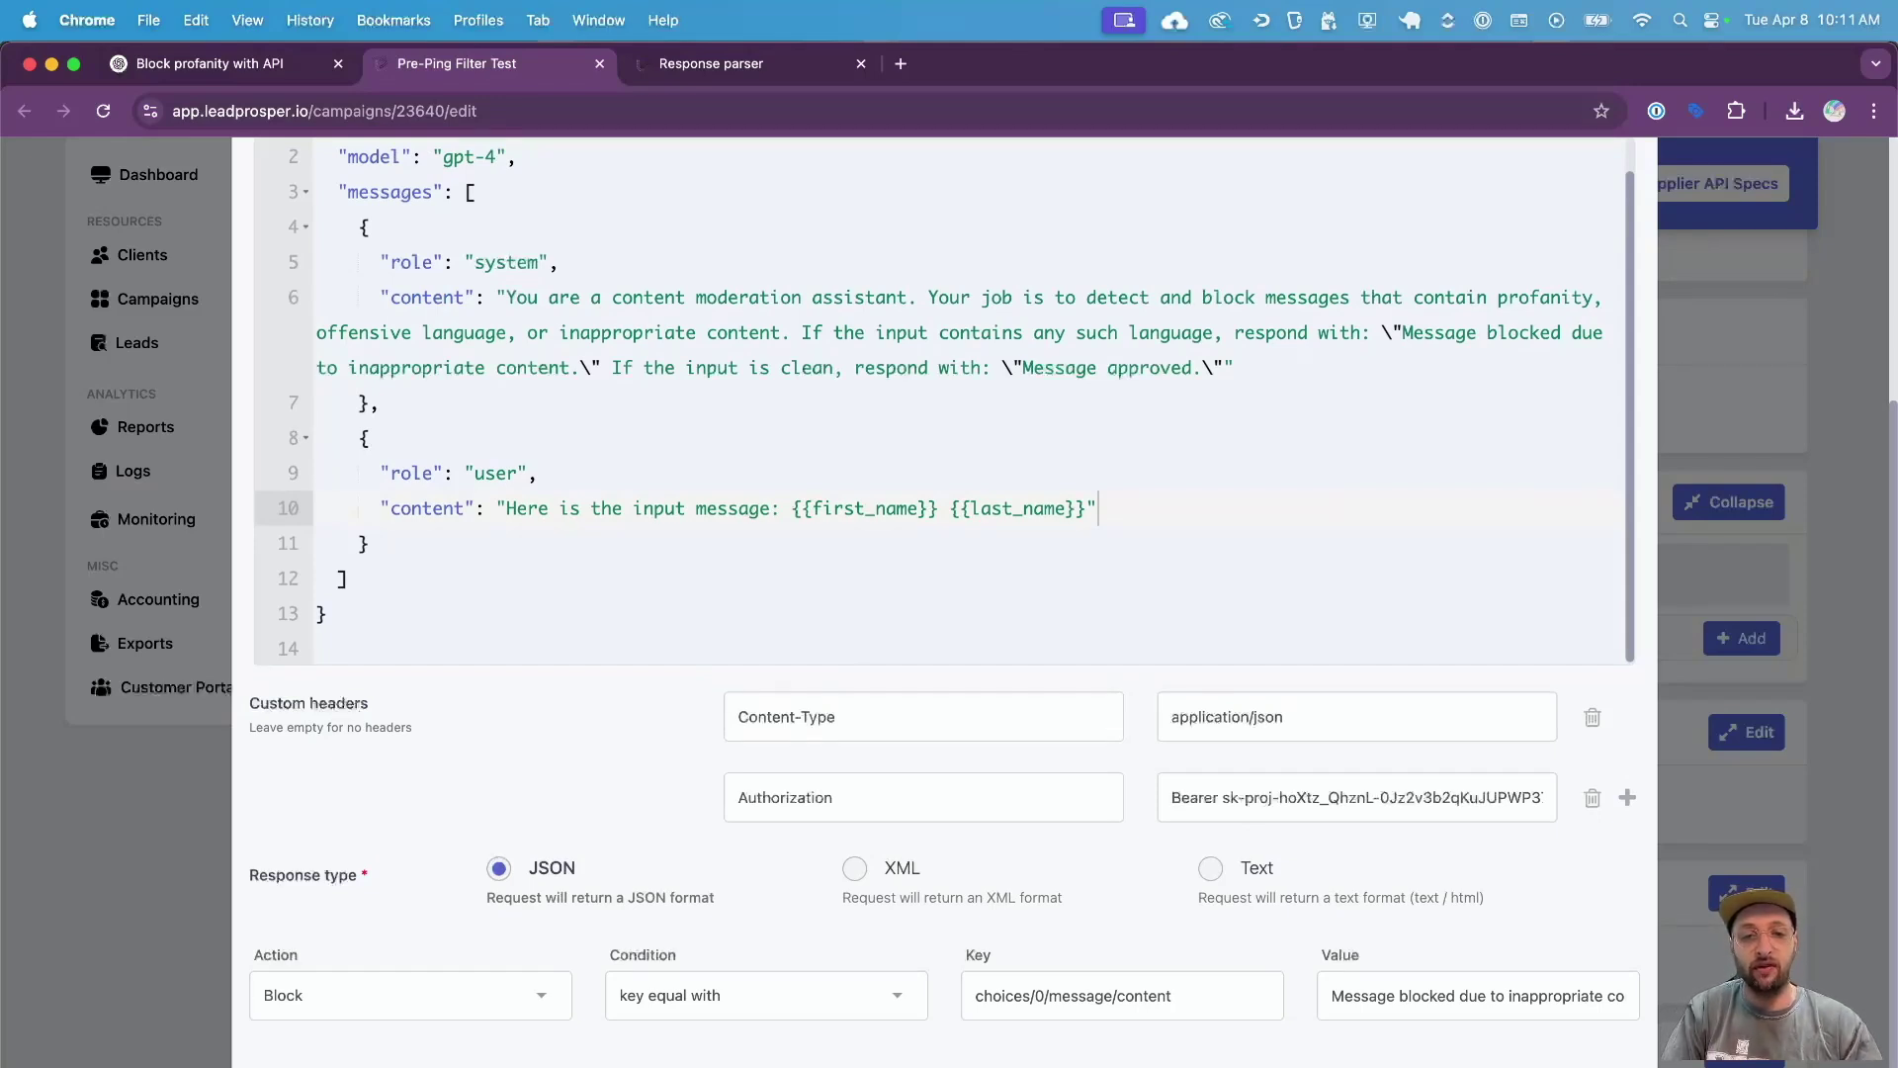
pyautogui.scroll(5, 969, 867)
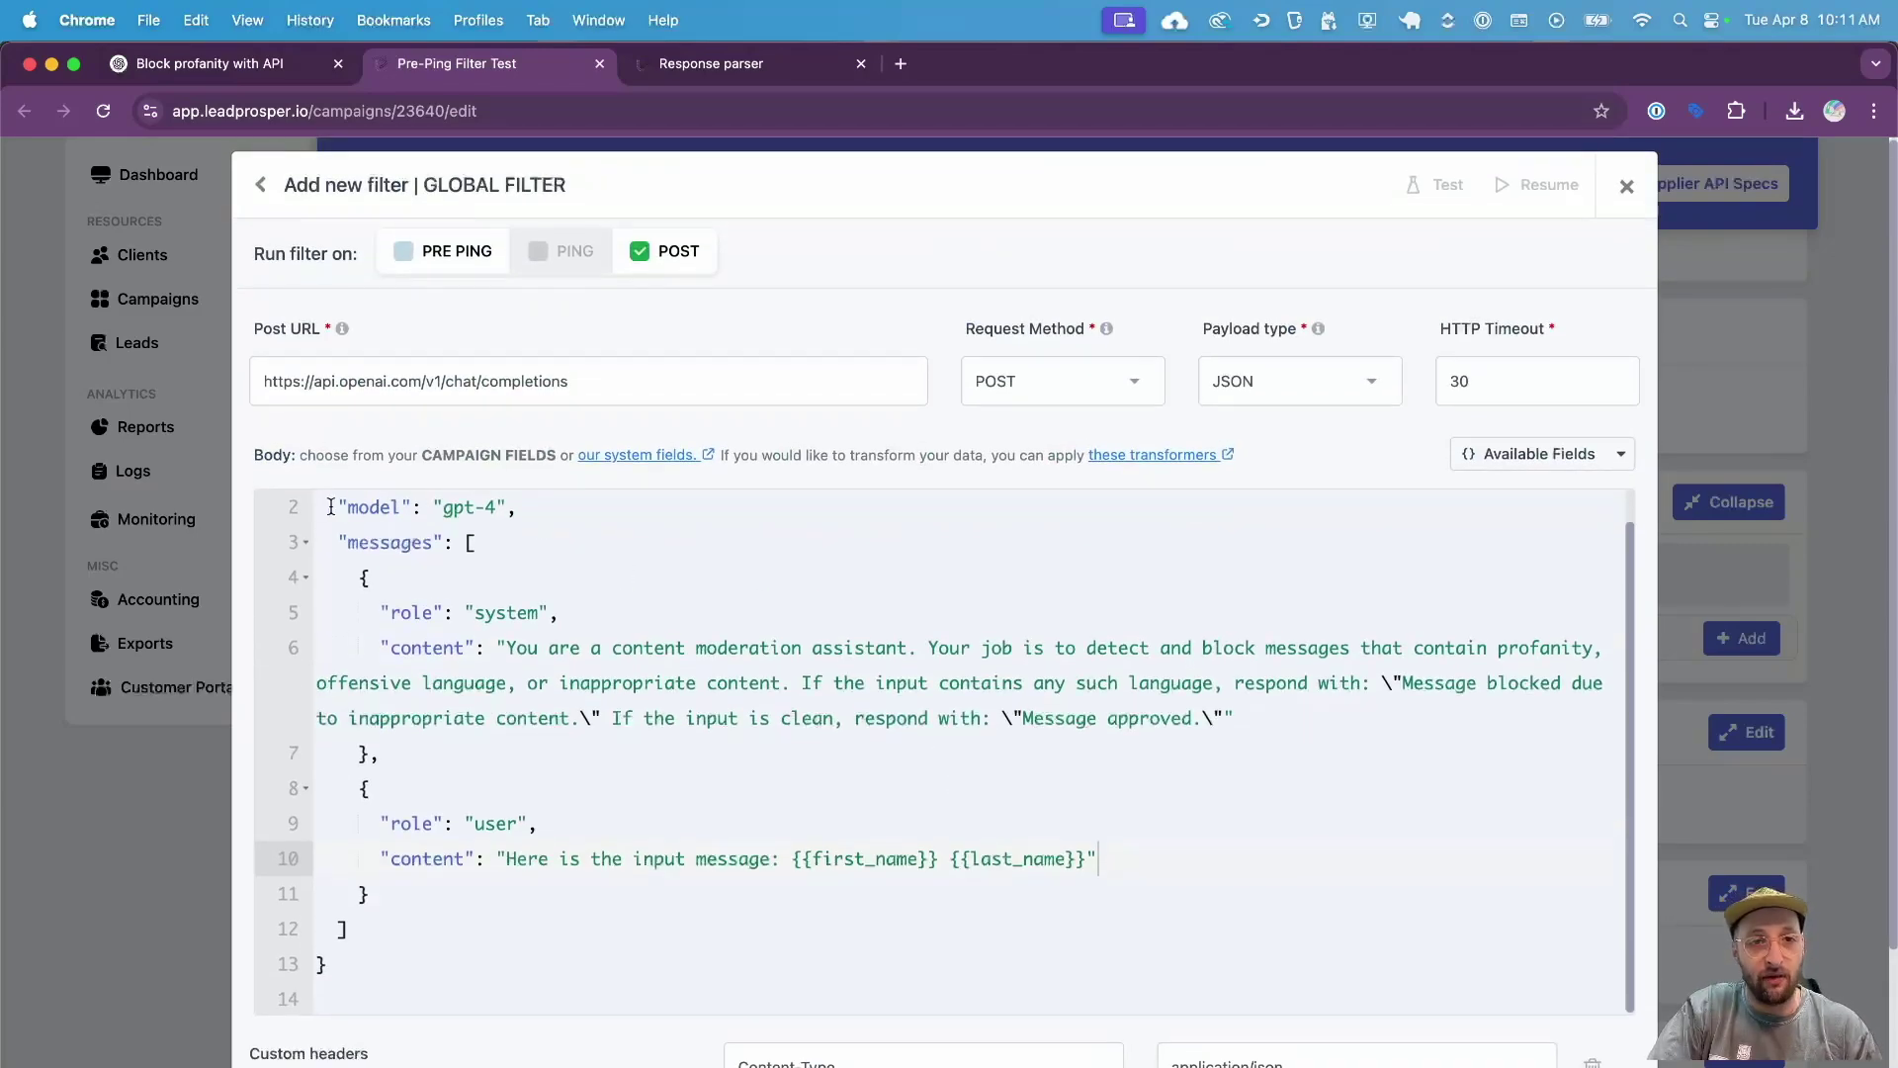
pyautogui.click(474, 610)
pyautogui.moveTo(382, 646); pyautogui.dragTo(1264, 712)
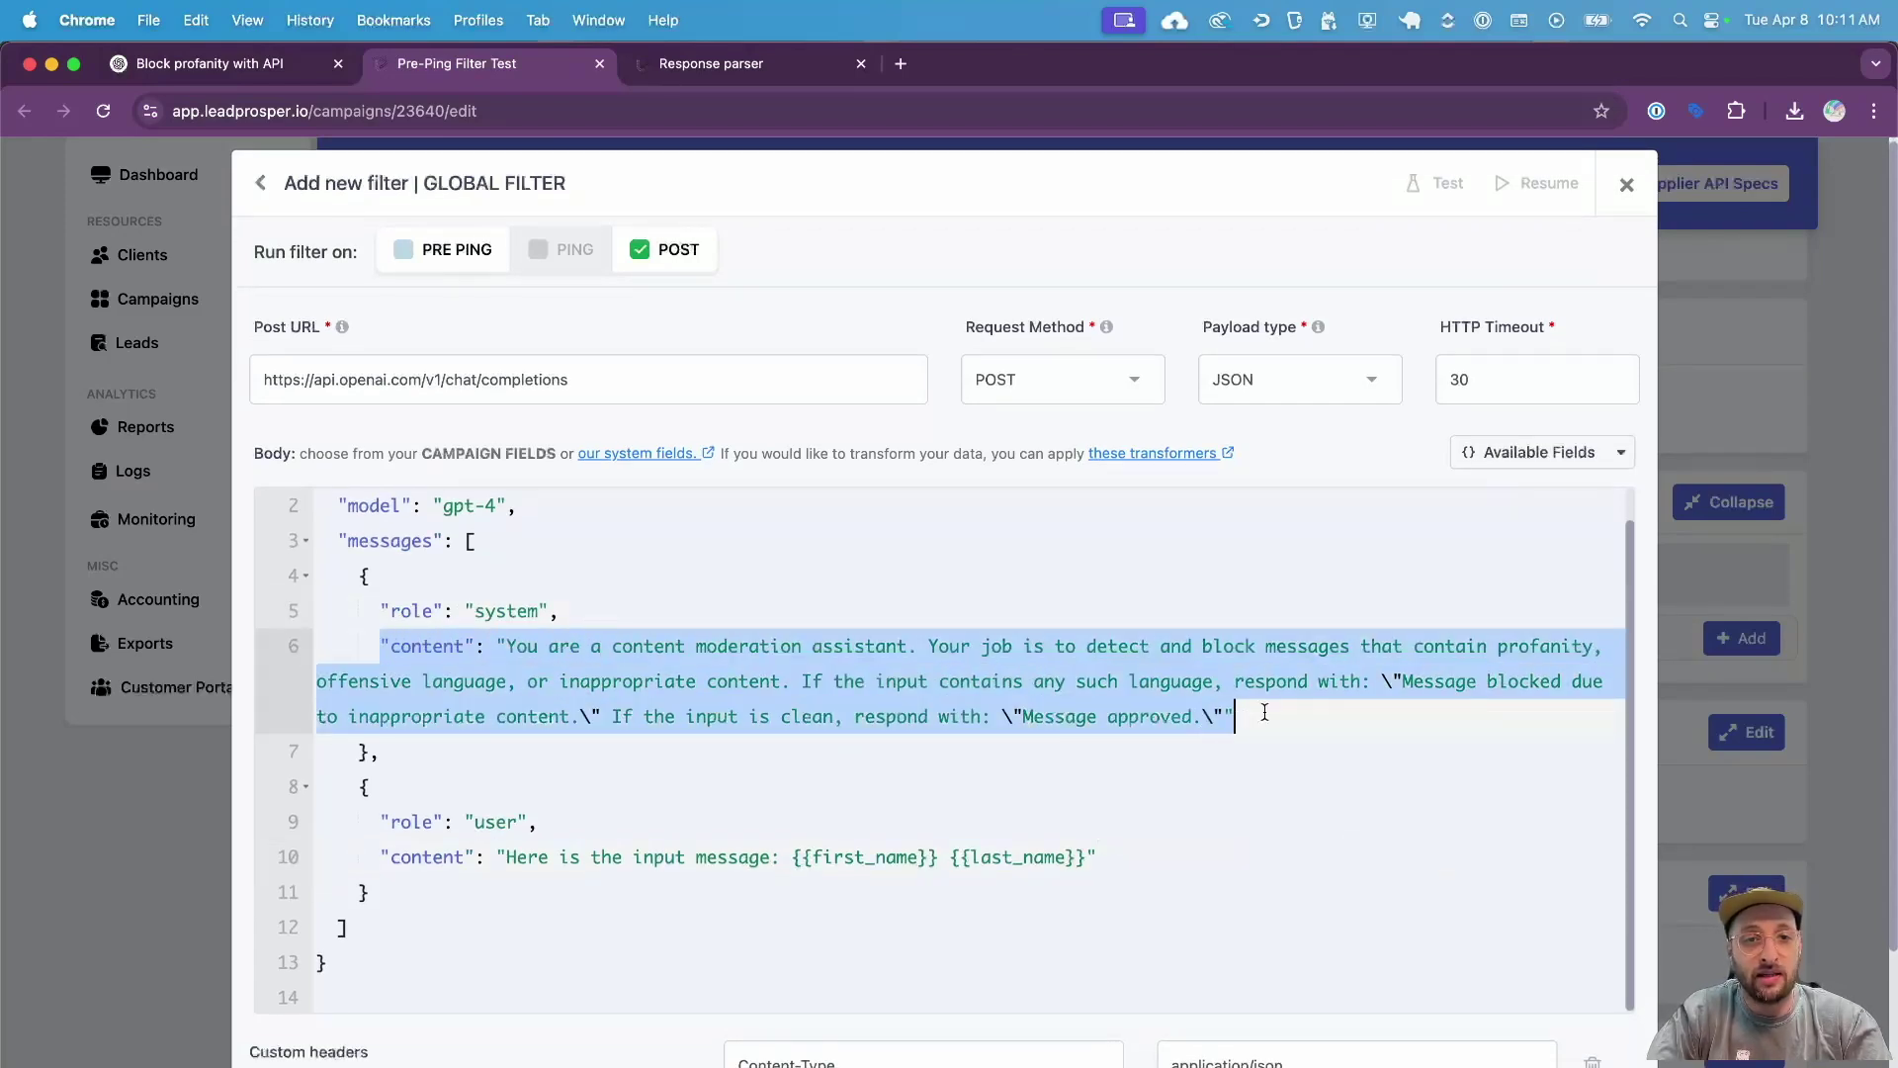
pyautogui.click(1265, 712)
pyautogui.click(370, 791)
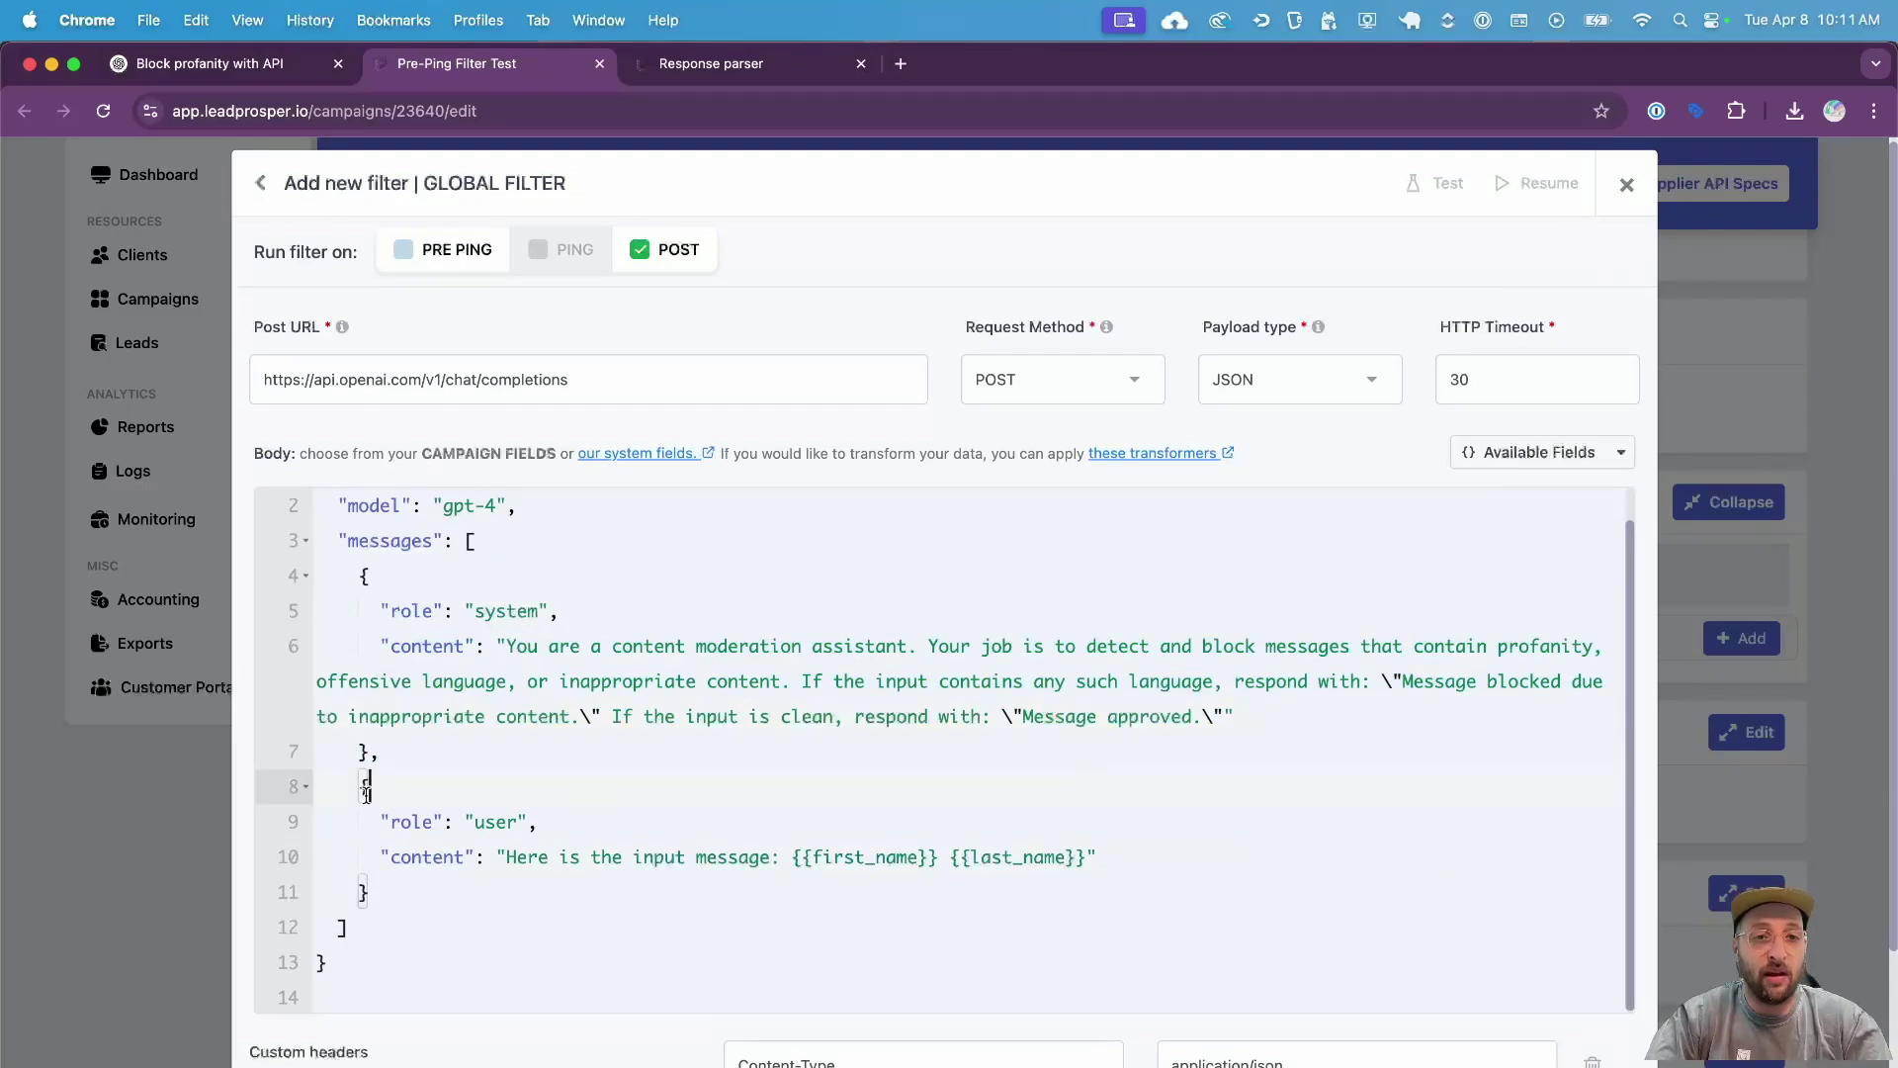
pyautogui.moveTo(381, 820); pyautogui.dragTo(497, 820)
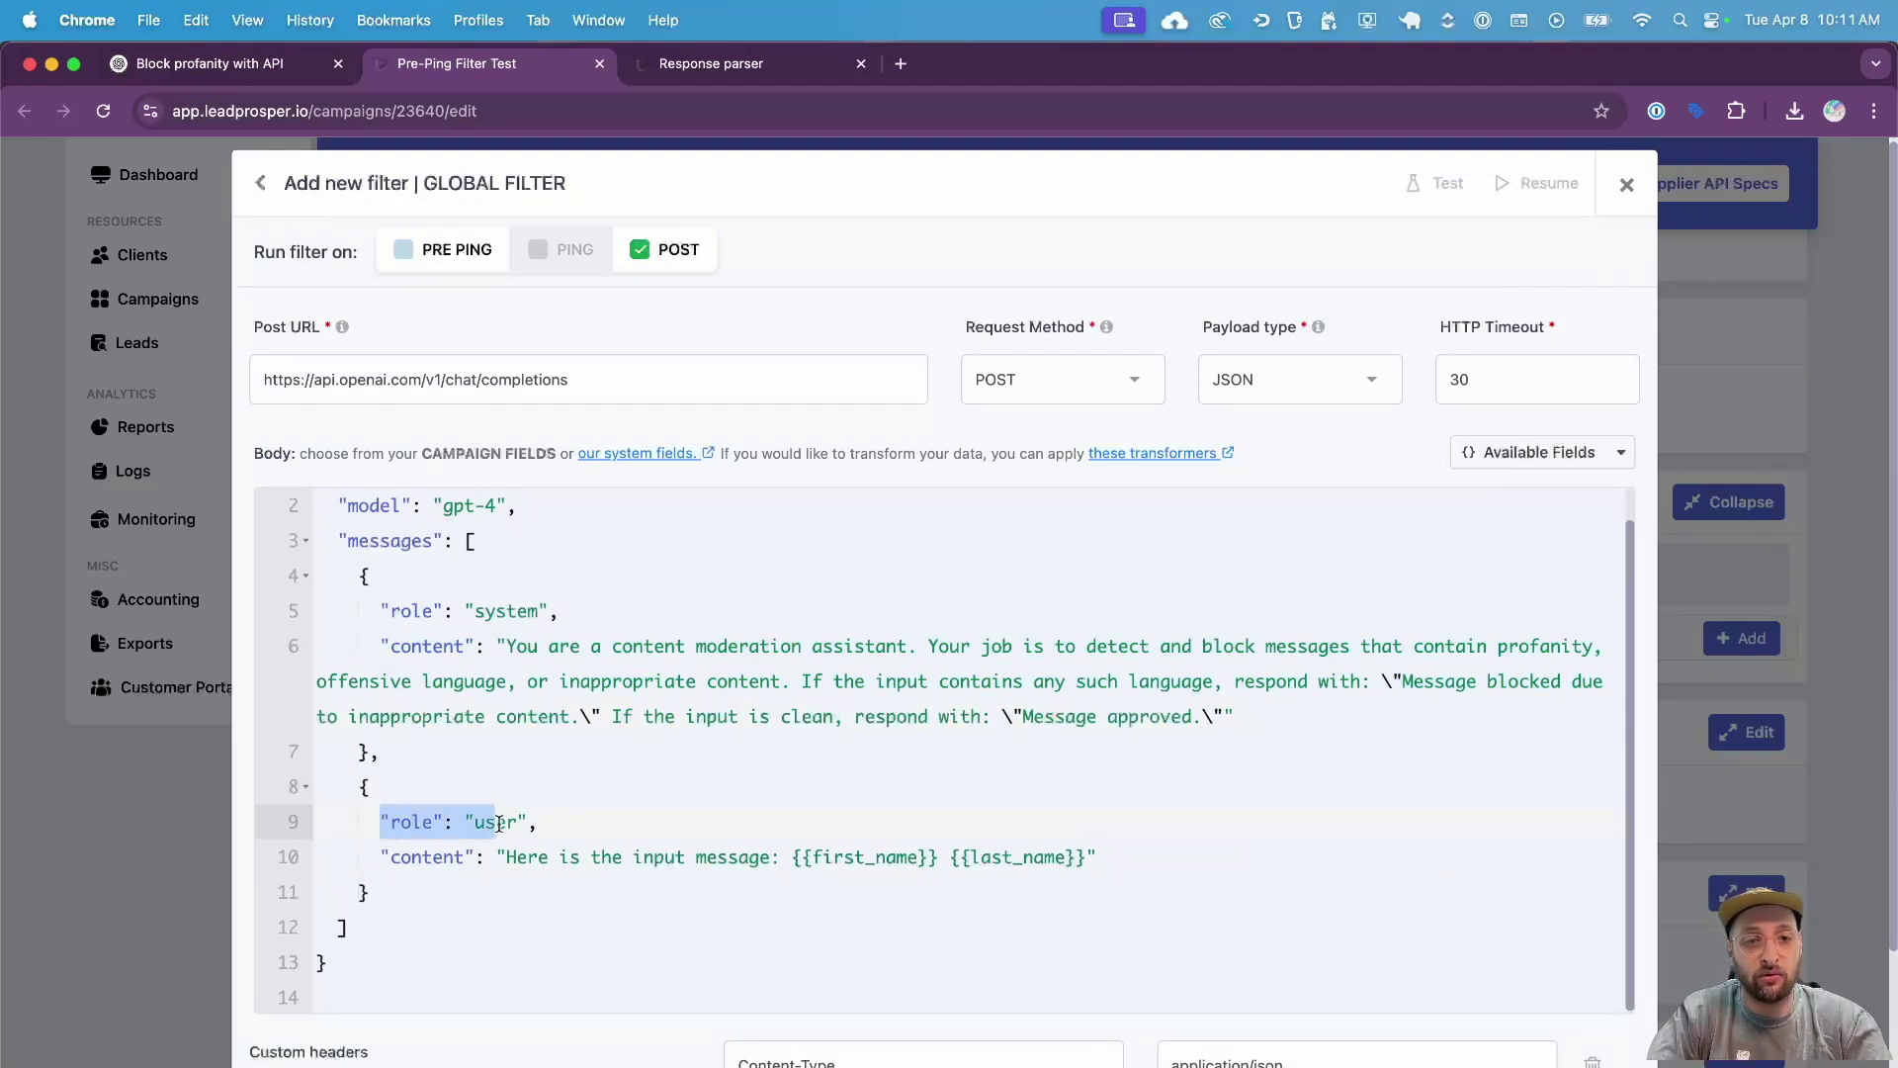
pyautogui.click(447, 821)
pyautogui.moveTo(370, 856); pyautogui.dragTo(1094, 860)
pyautogui.click(650, 878)
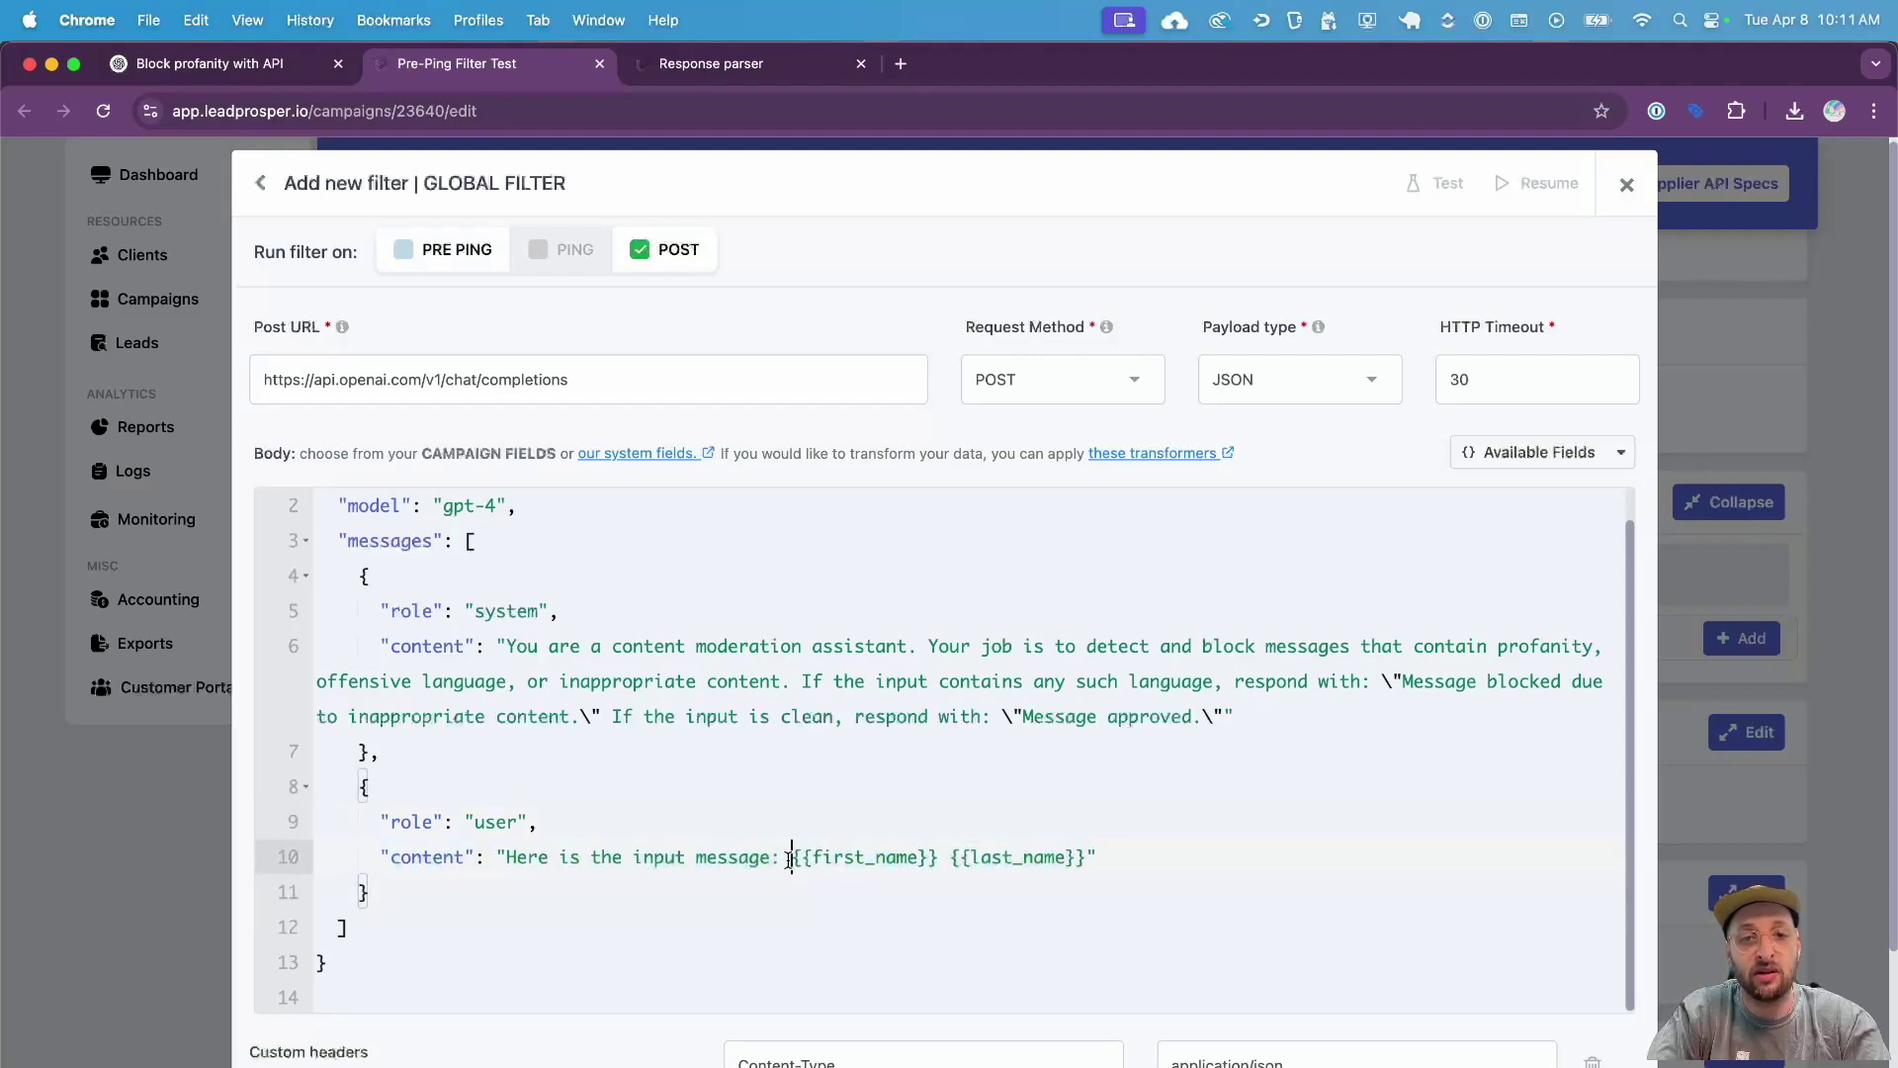
pyautogui.moveTo(792, 858); pyautogui.dragTo(1089, 862)
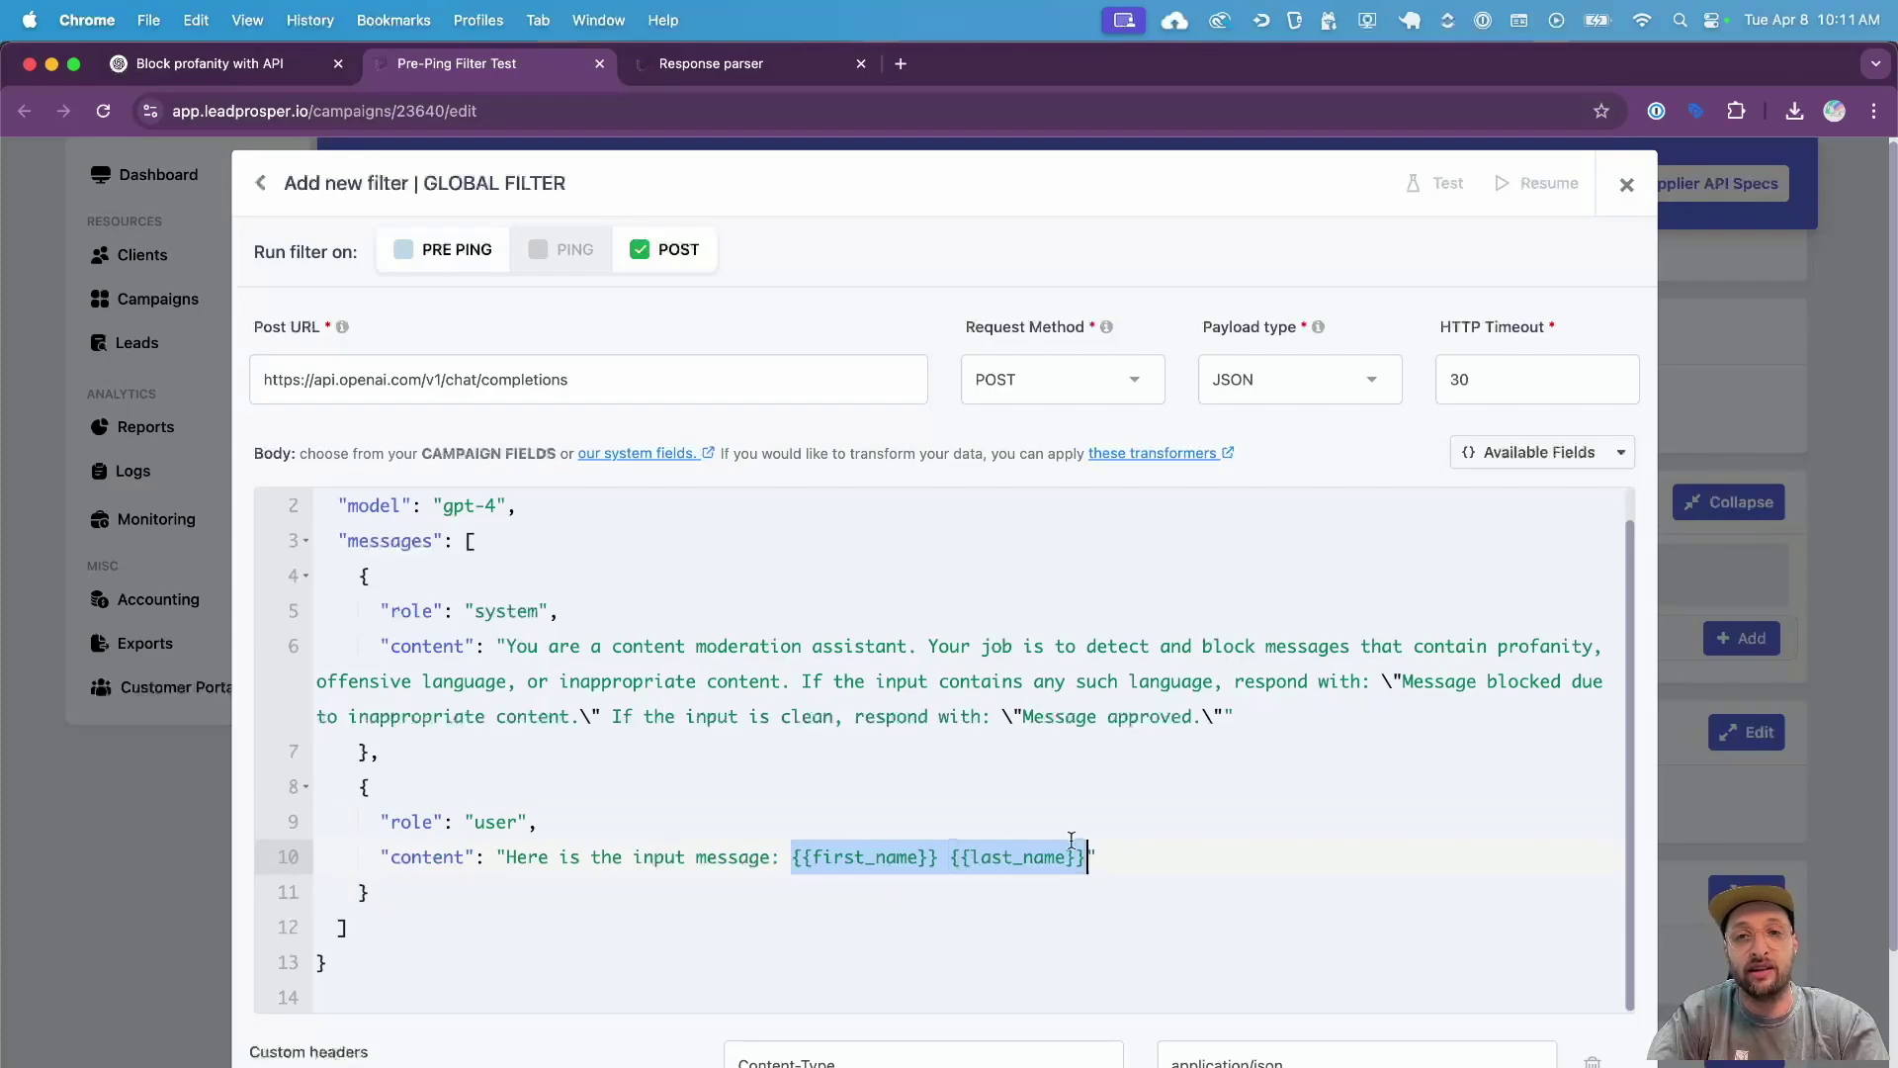
# - Save the new global filter and open its API test page from the campaign's filter list
pyautogui.scroll(-5, 1056, 797)
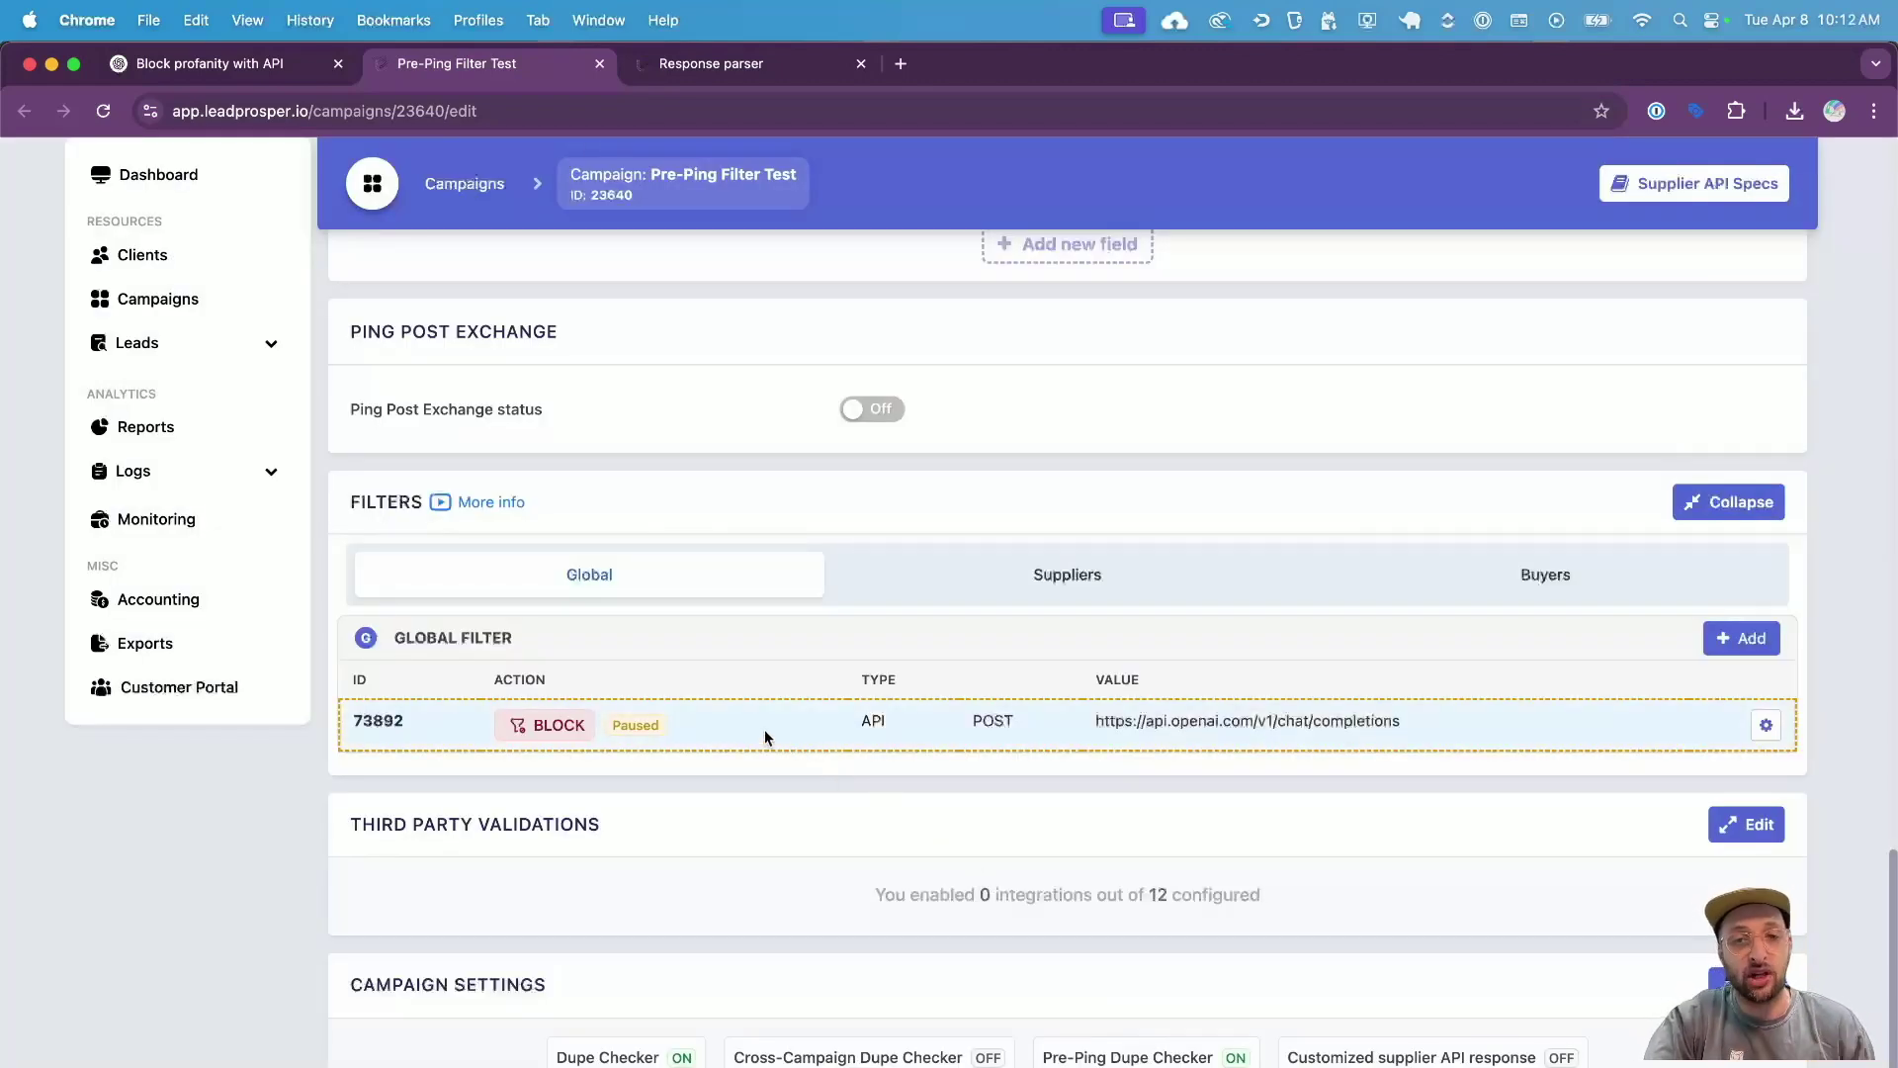
pyautogui.click(1763, 727)
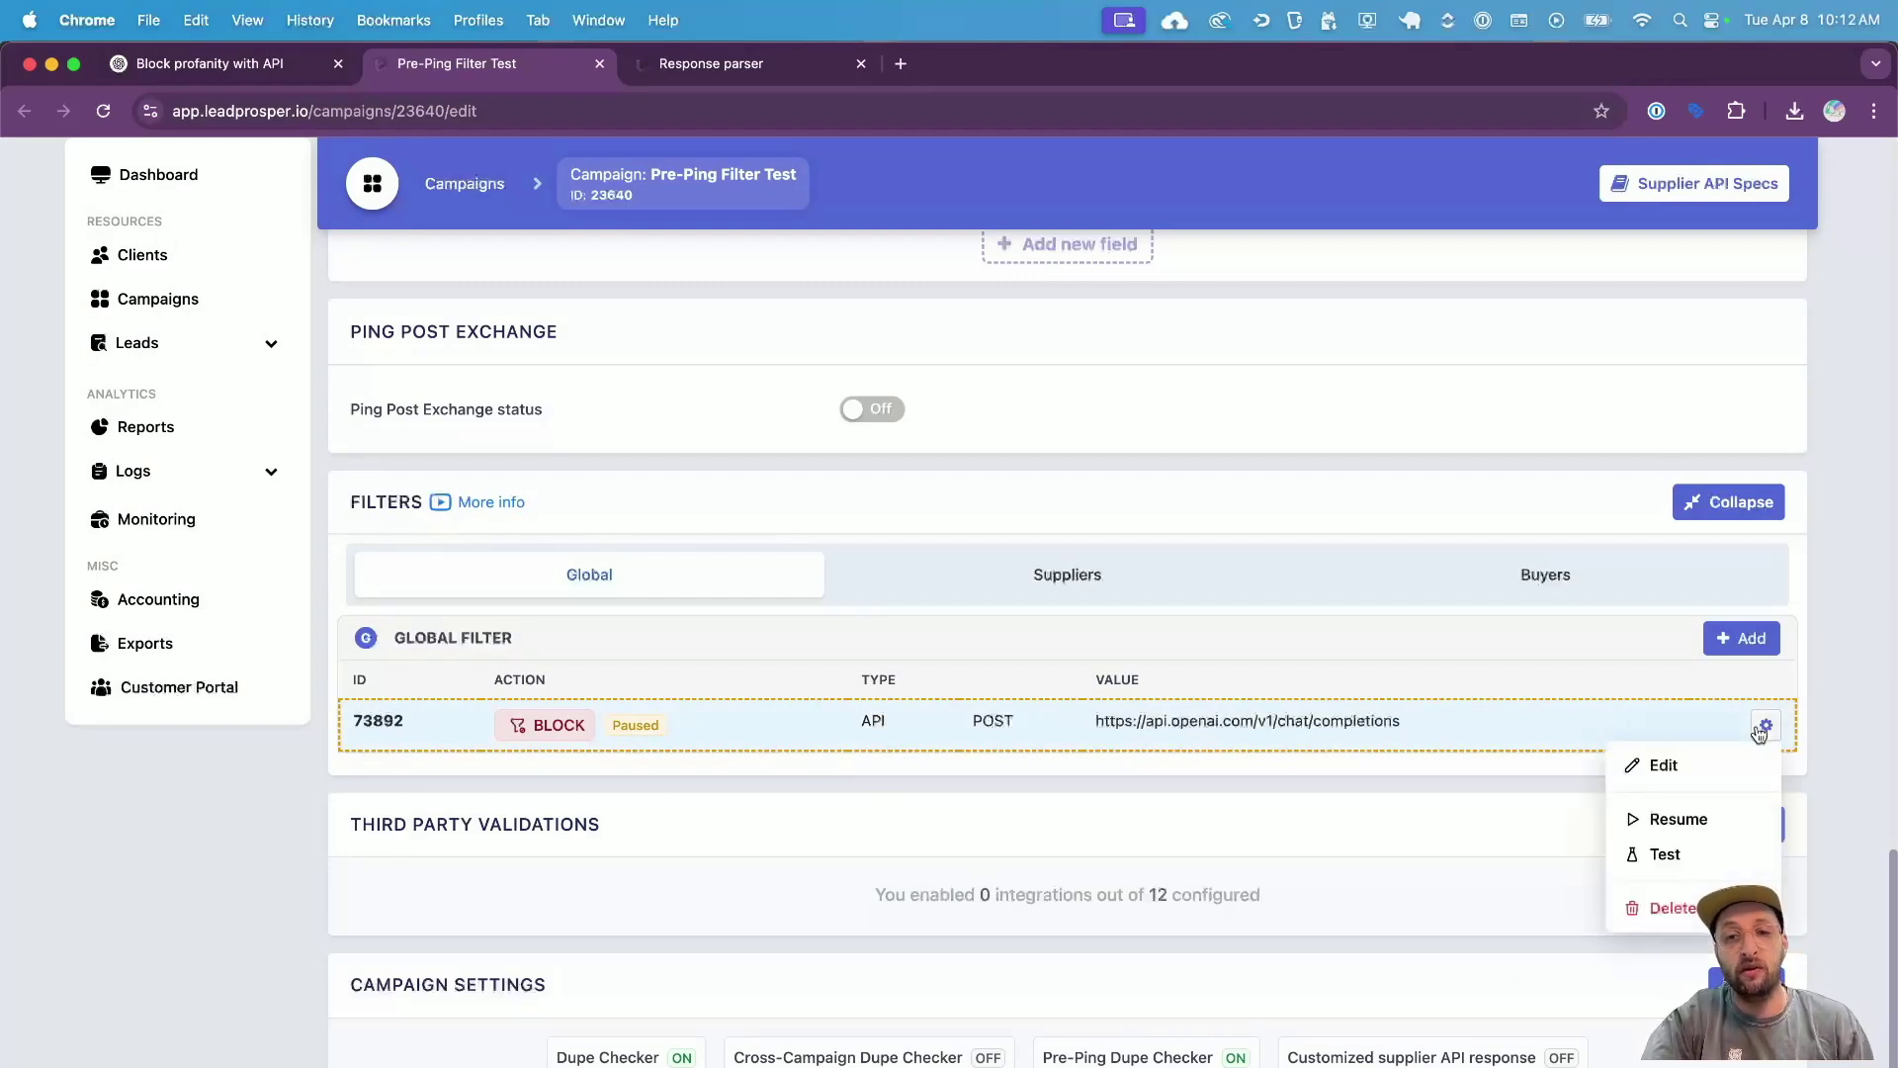
pyautogui.click(1707, 857)
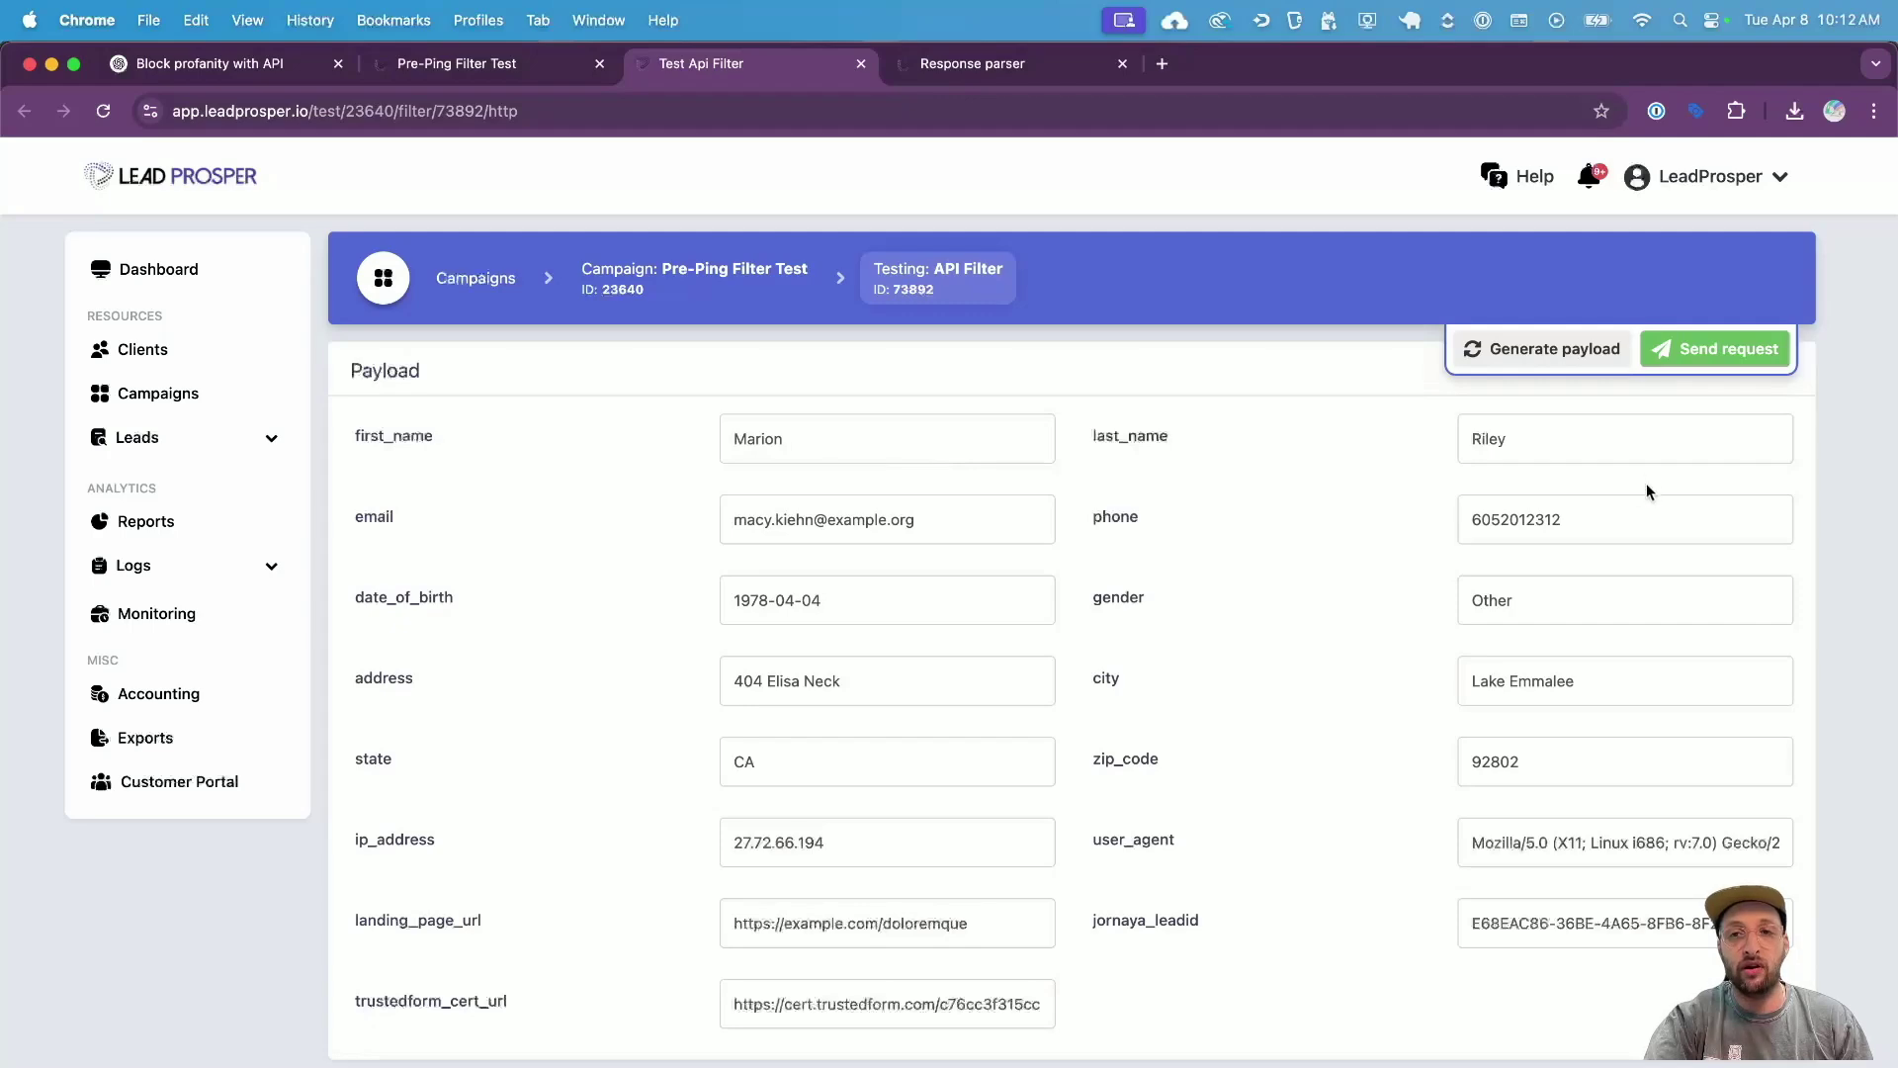
# - Send a test API filter request with the generated payload and check the message content in the response
pyautogui.click(1753, 359)
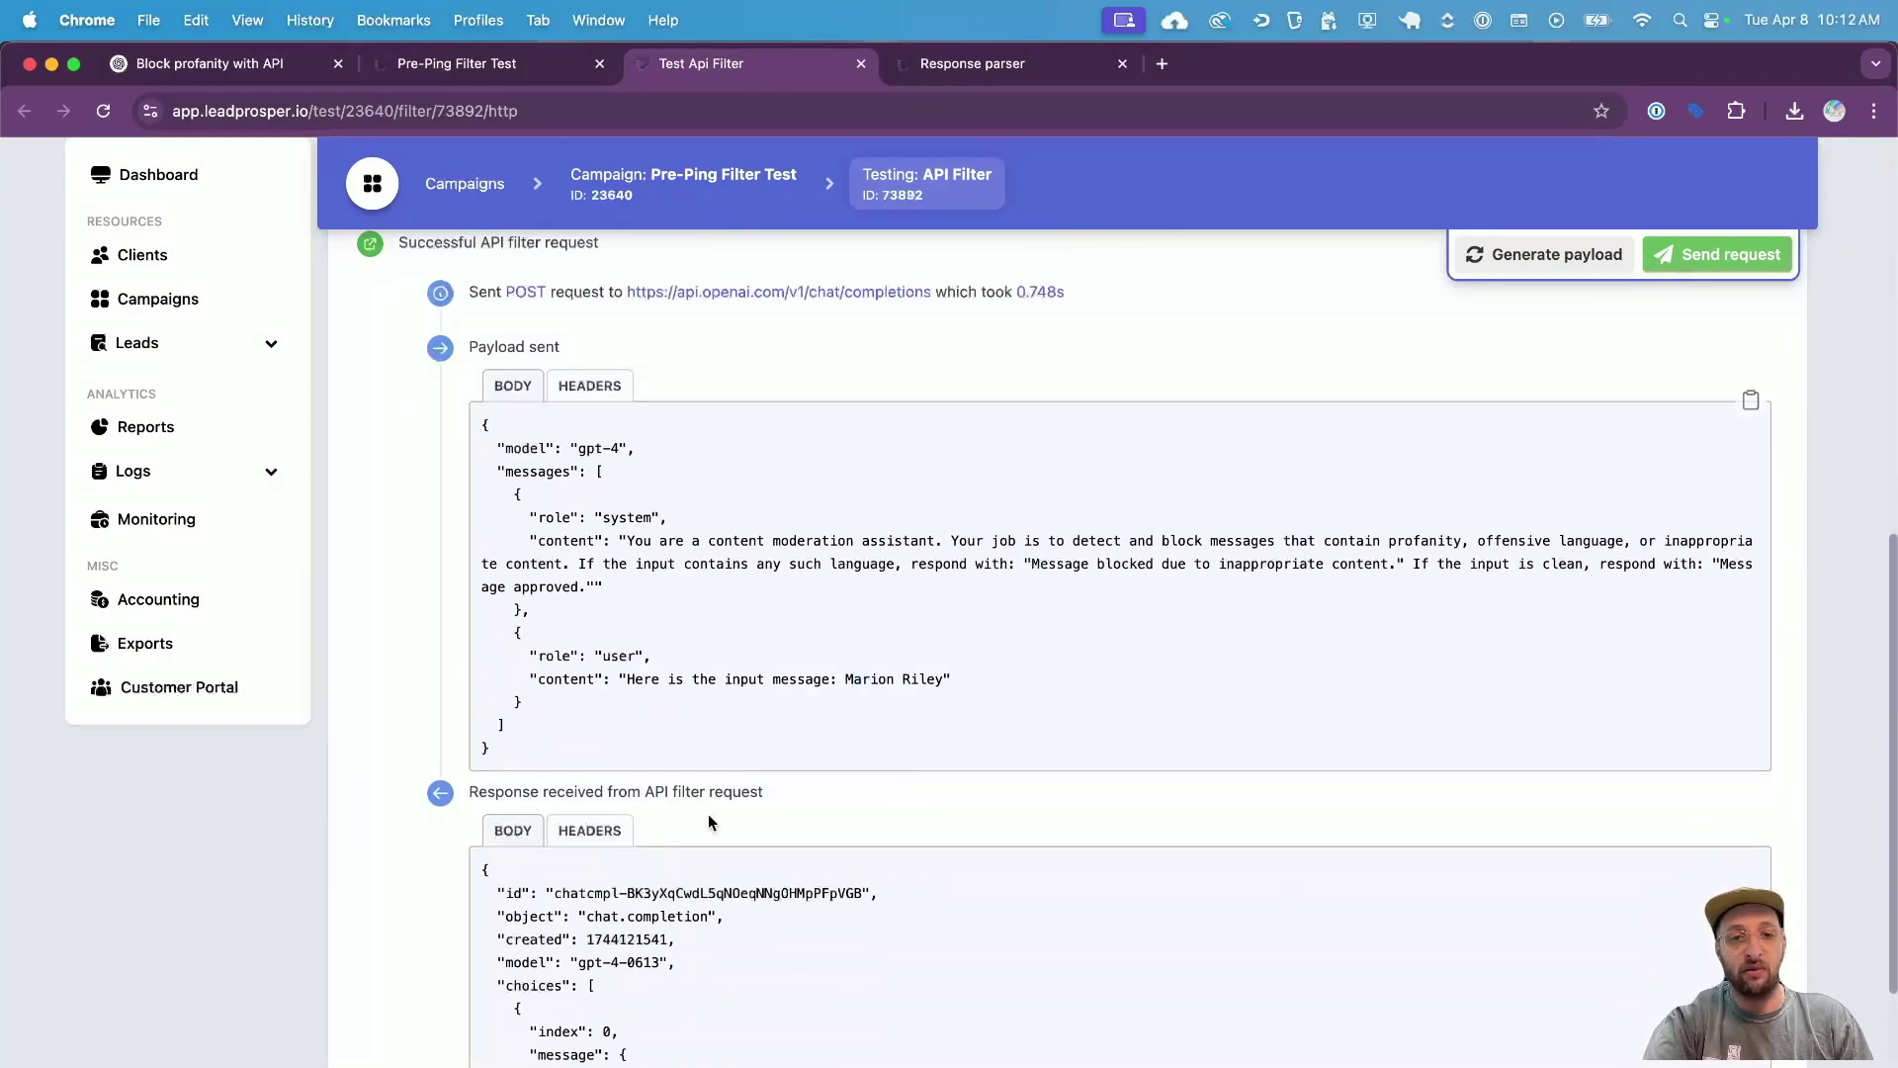
pyautogui.scroll(-1, 699, 827)
pyautogui.moveTo(572, 1058); pyautogui.dragTo(786, 1060)
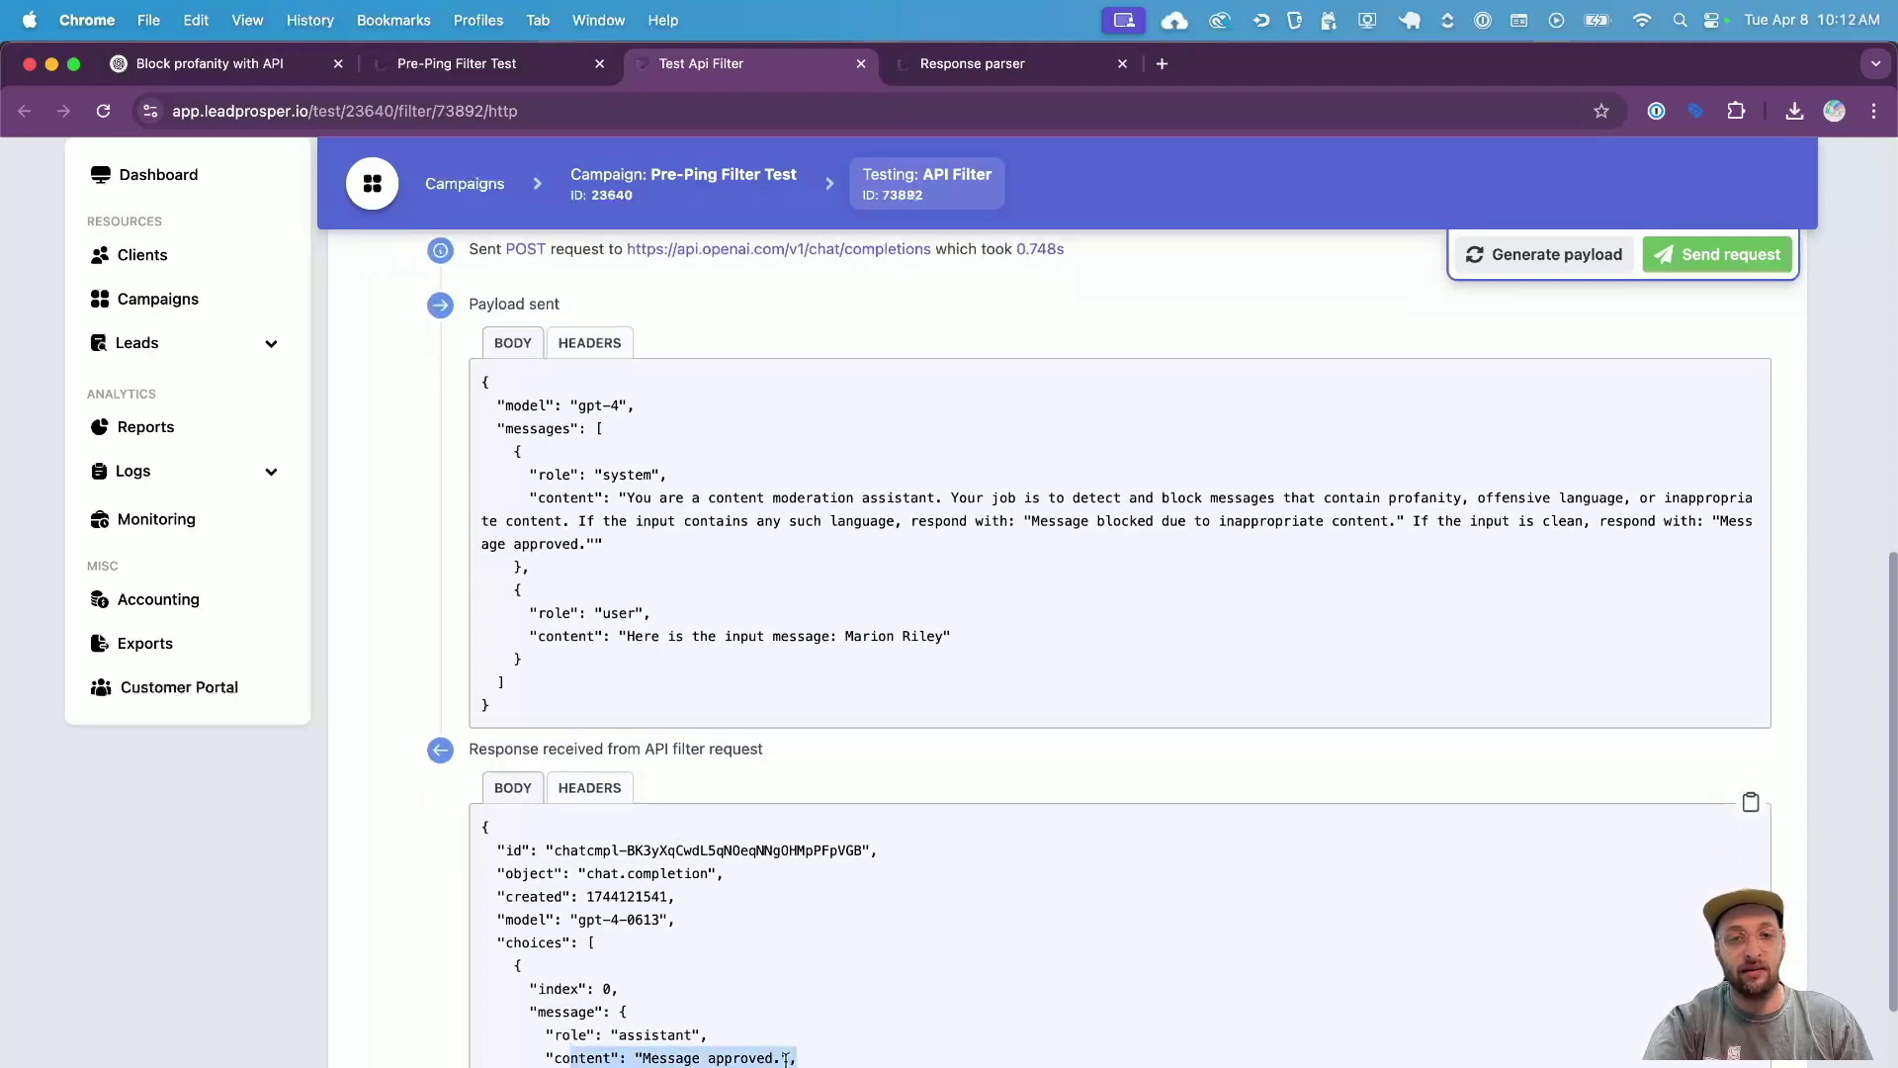
pyautogui.scroll(-5, 720, 1052)
pyautogui.scroll(15, 641, 704)
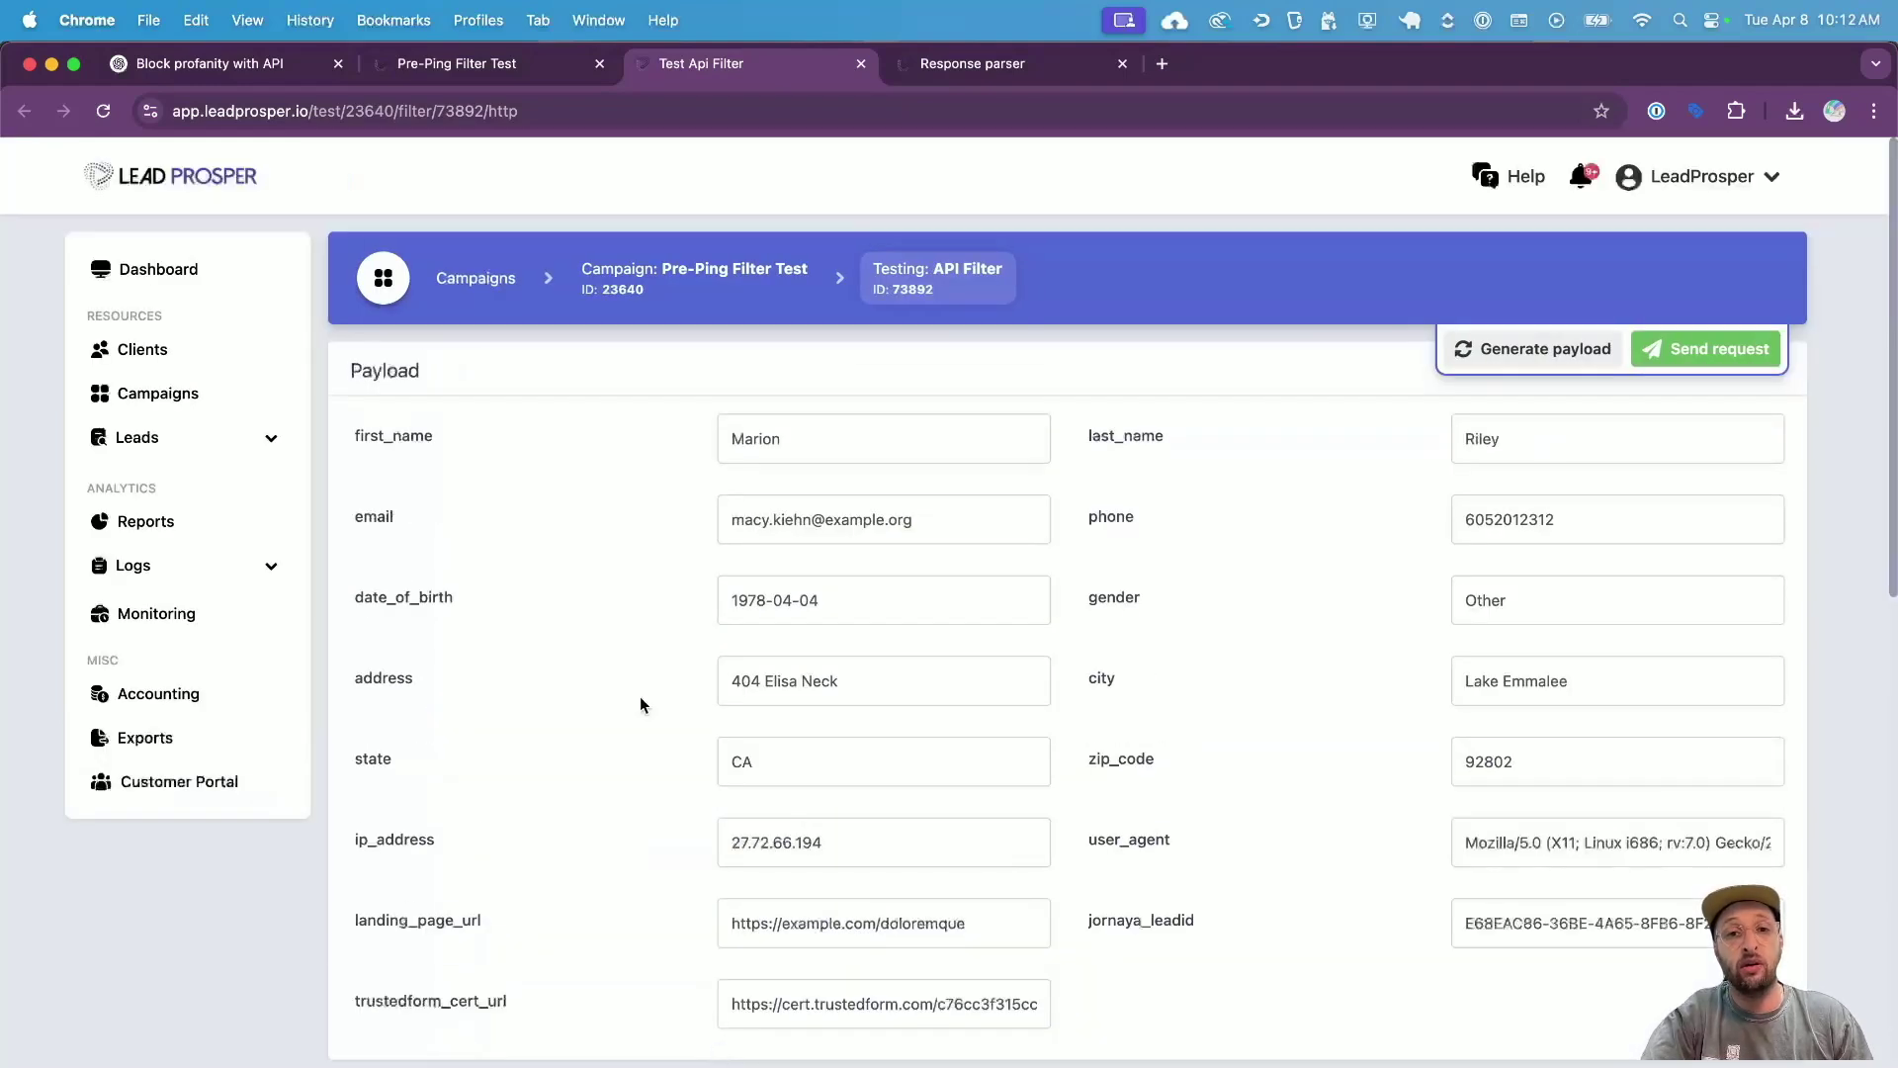
# - Set the test payload's last_name to "Hell", resend the filter request and check the returned message content
pyautogui.click(822, 439)
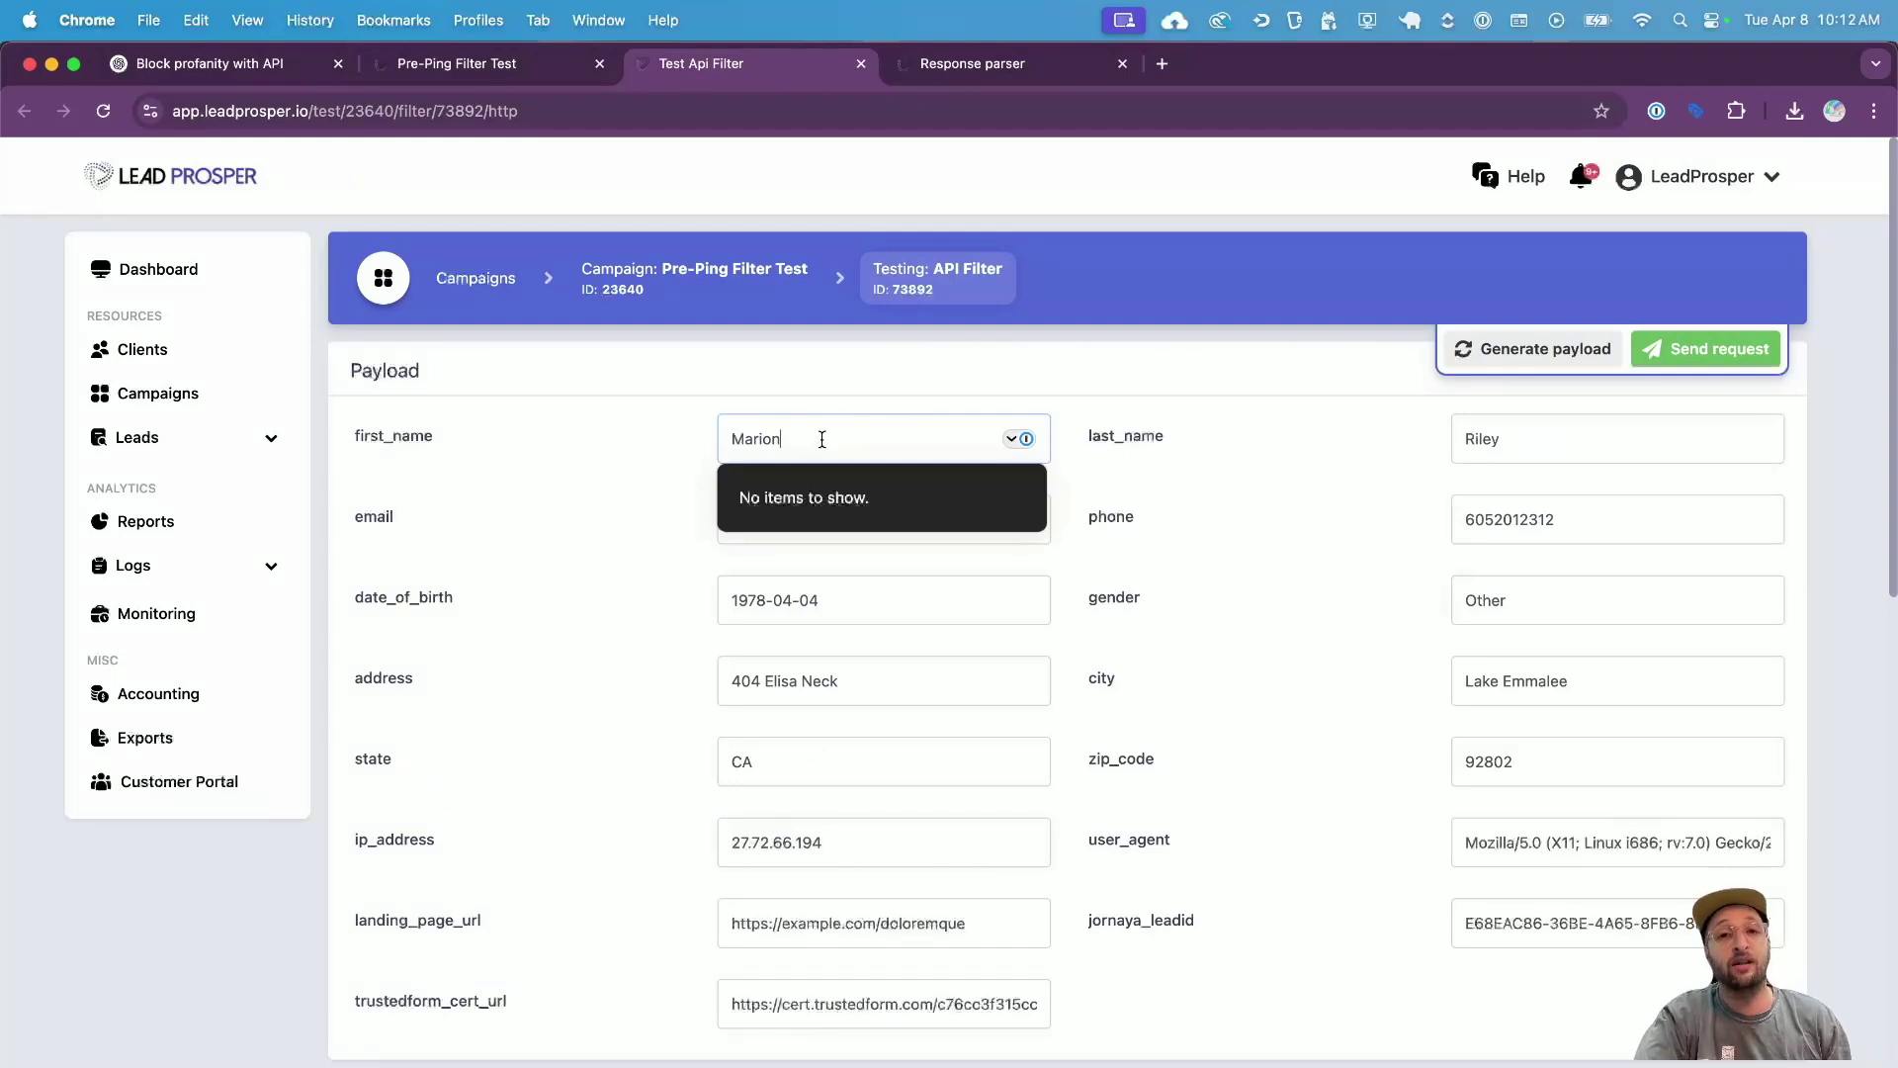
pyautogui.doubleClick(821, 439)
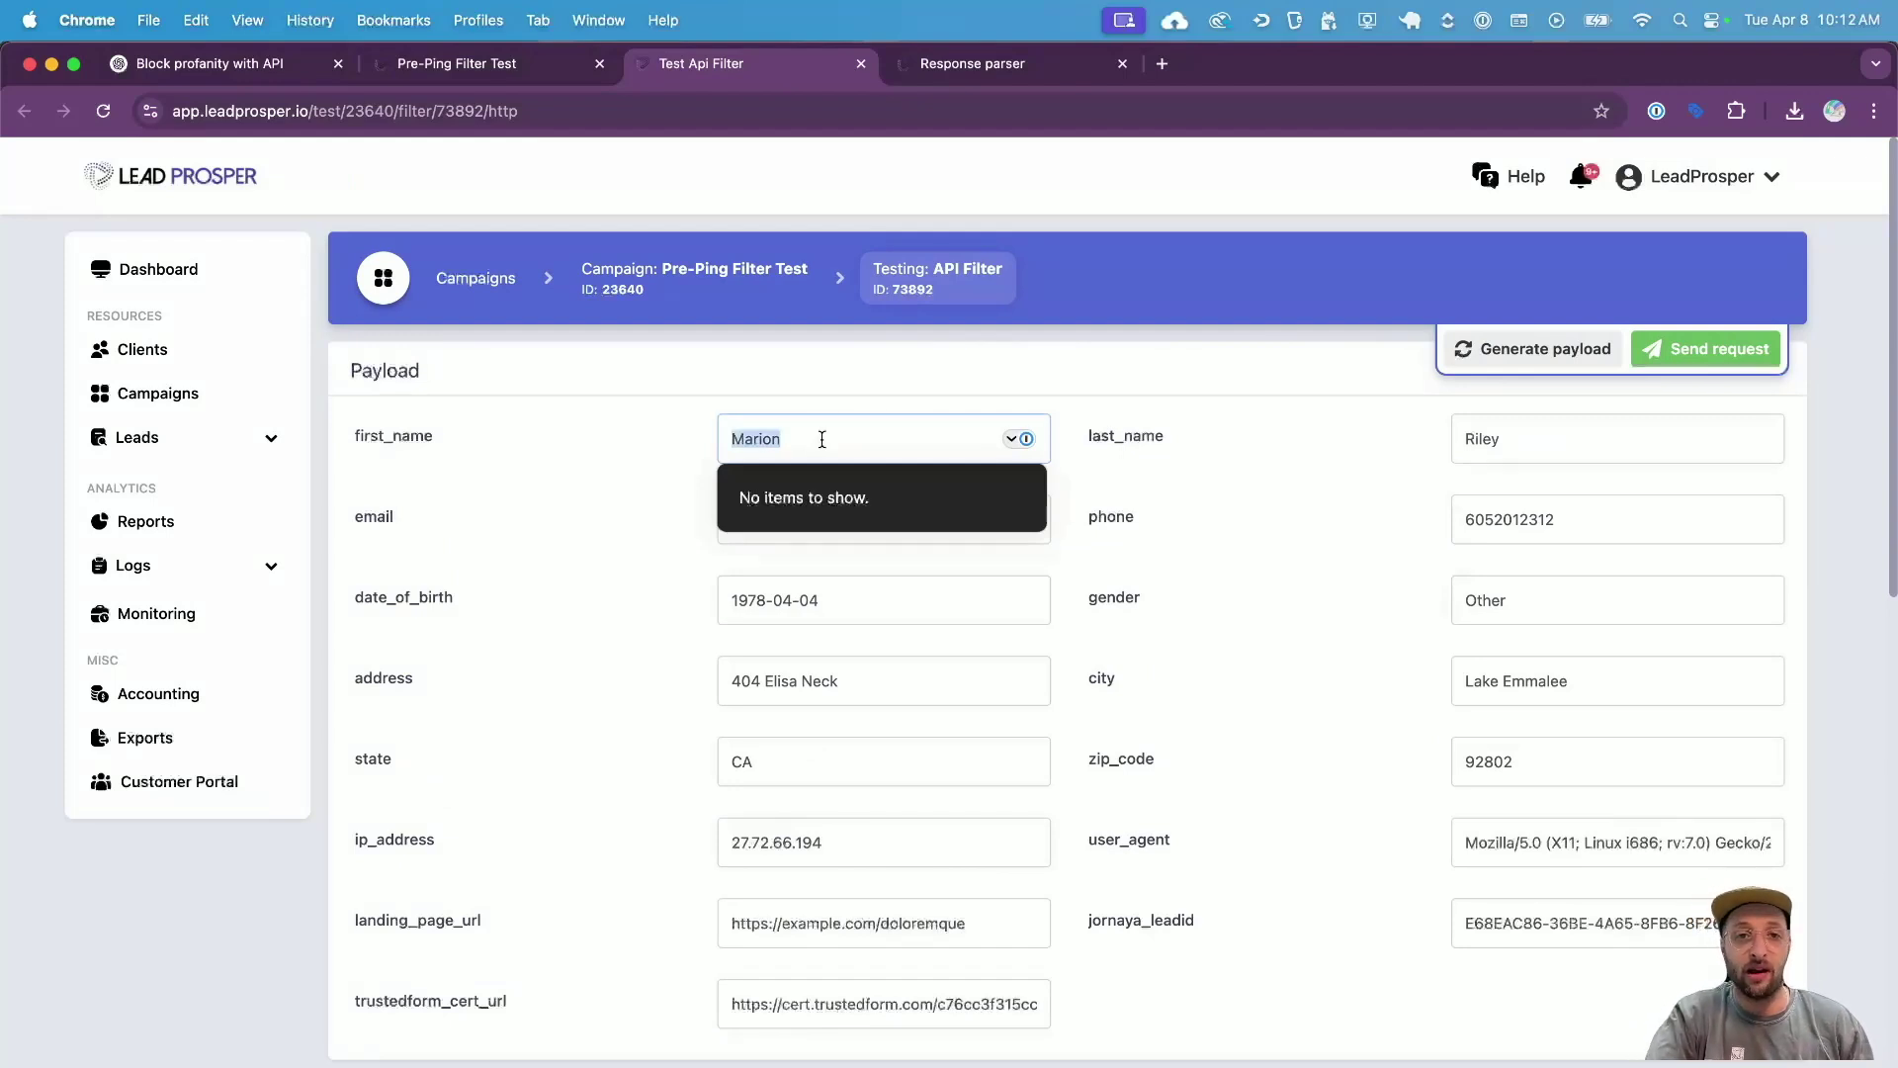
pyautogui.press('Tab')
pyautogui.write('H')
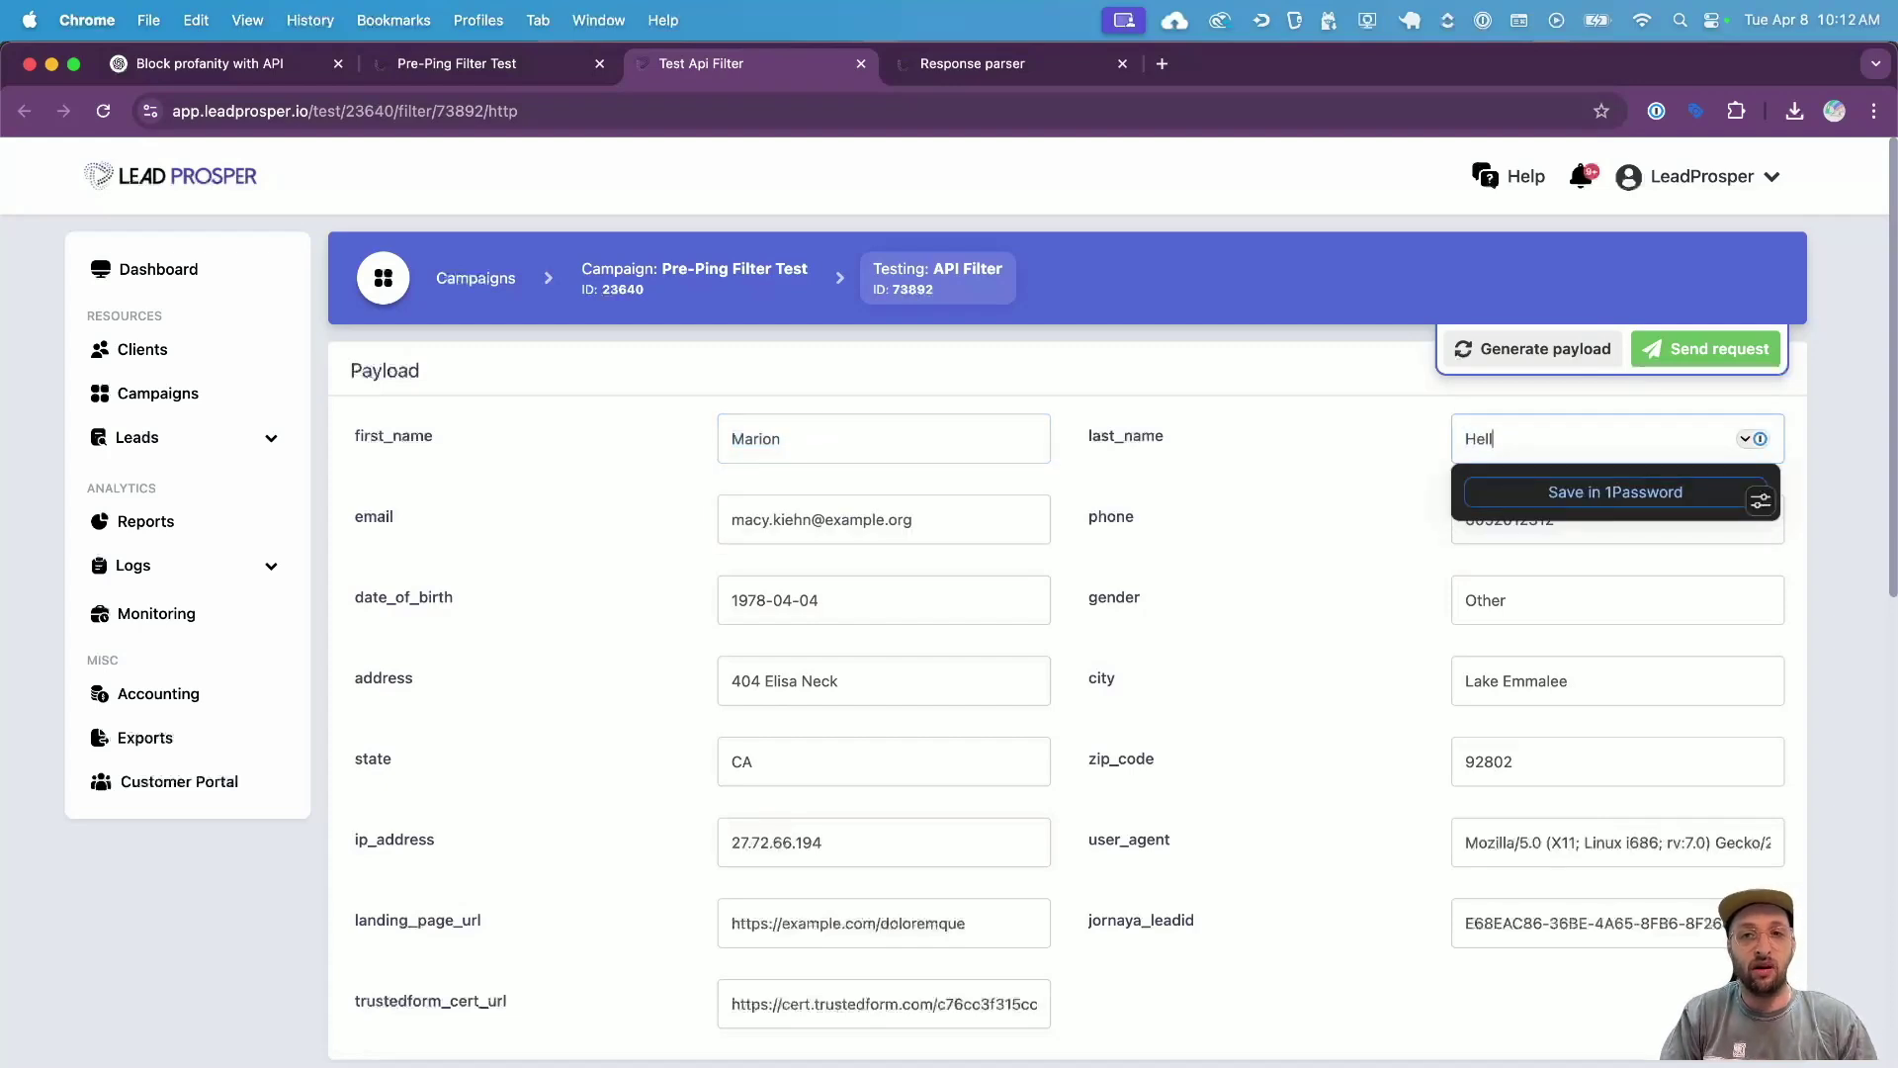
pyautogui.scroll(-7, 1618, 594)
pyautogui.click(1706, 255)
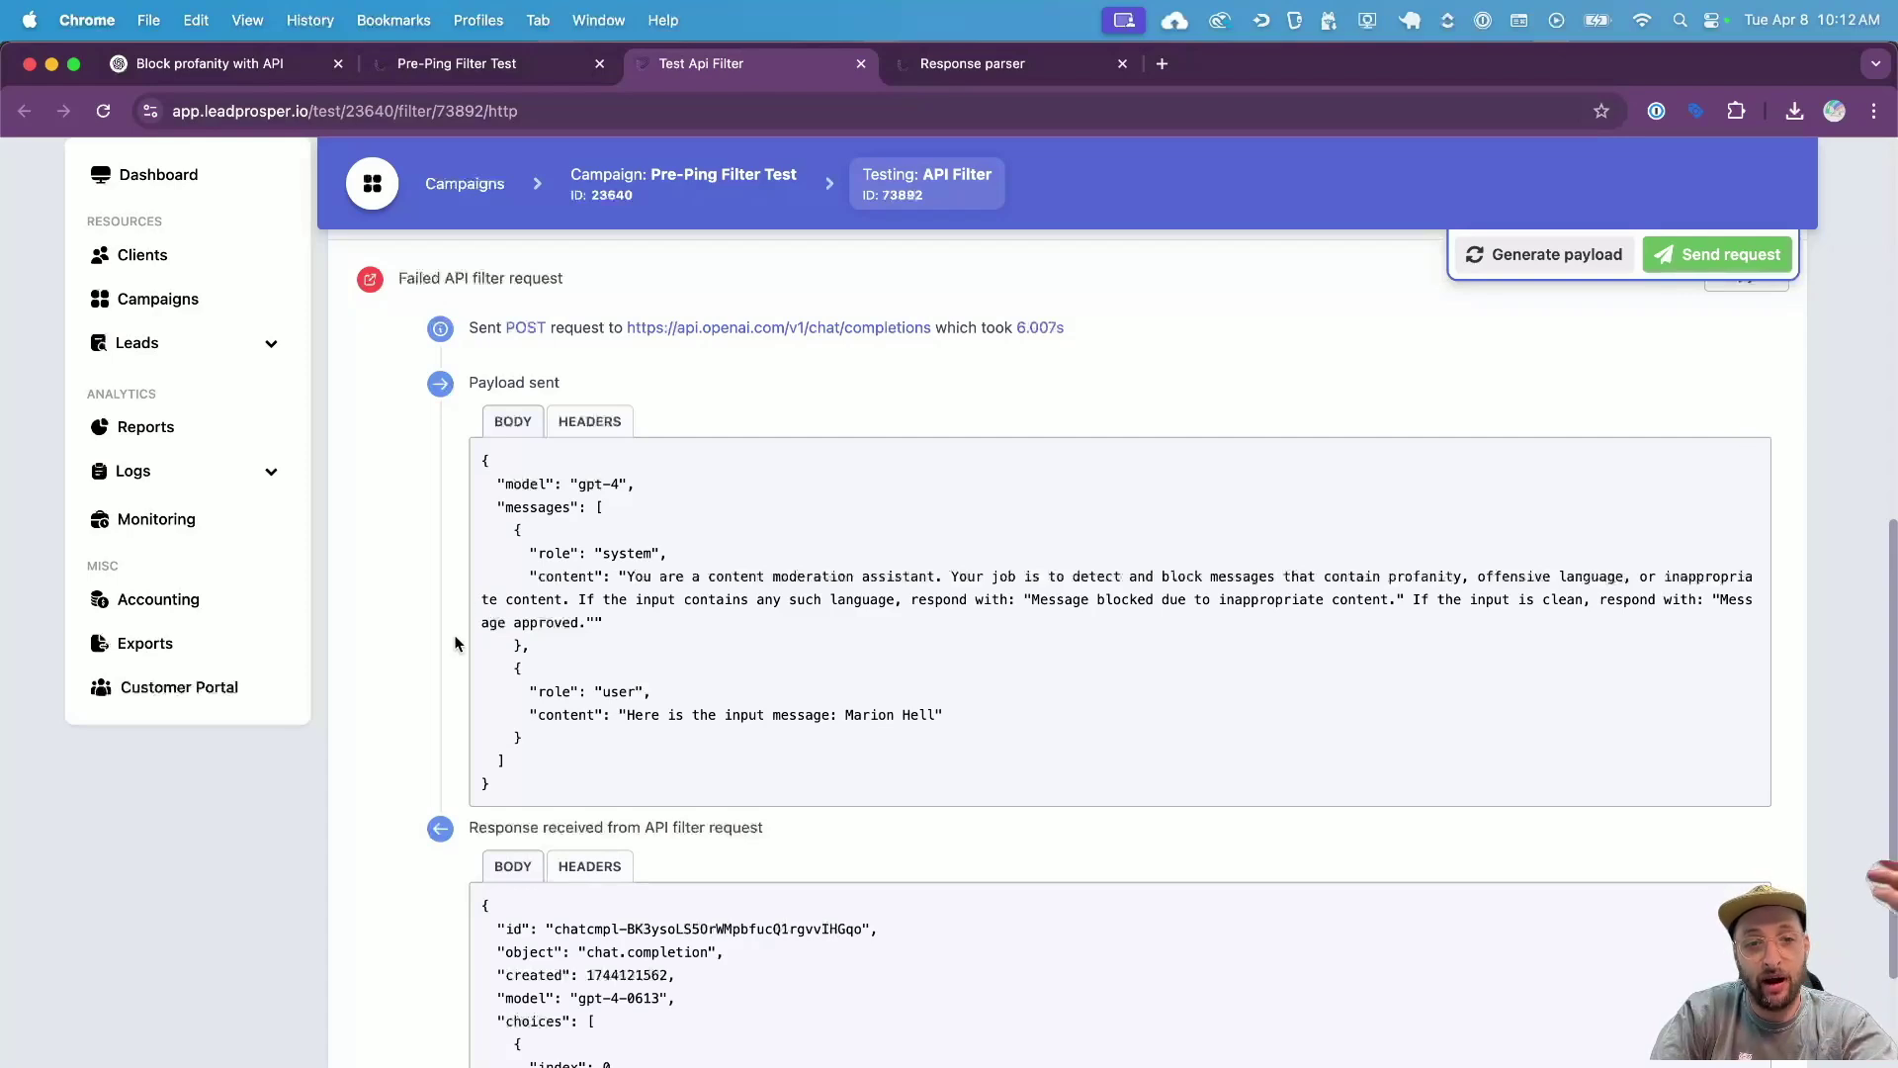
pyautogui.scroll(-3, 458, 643)
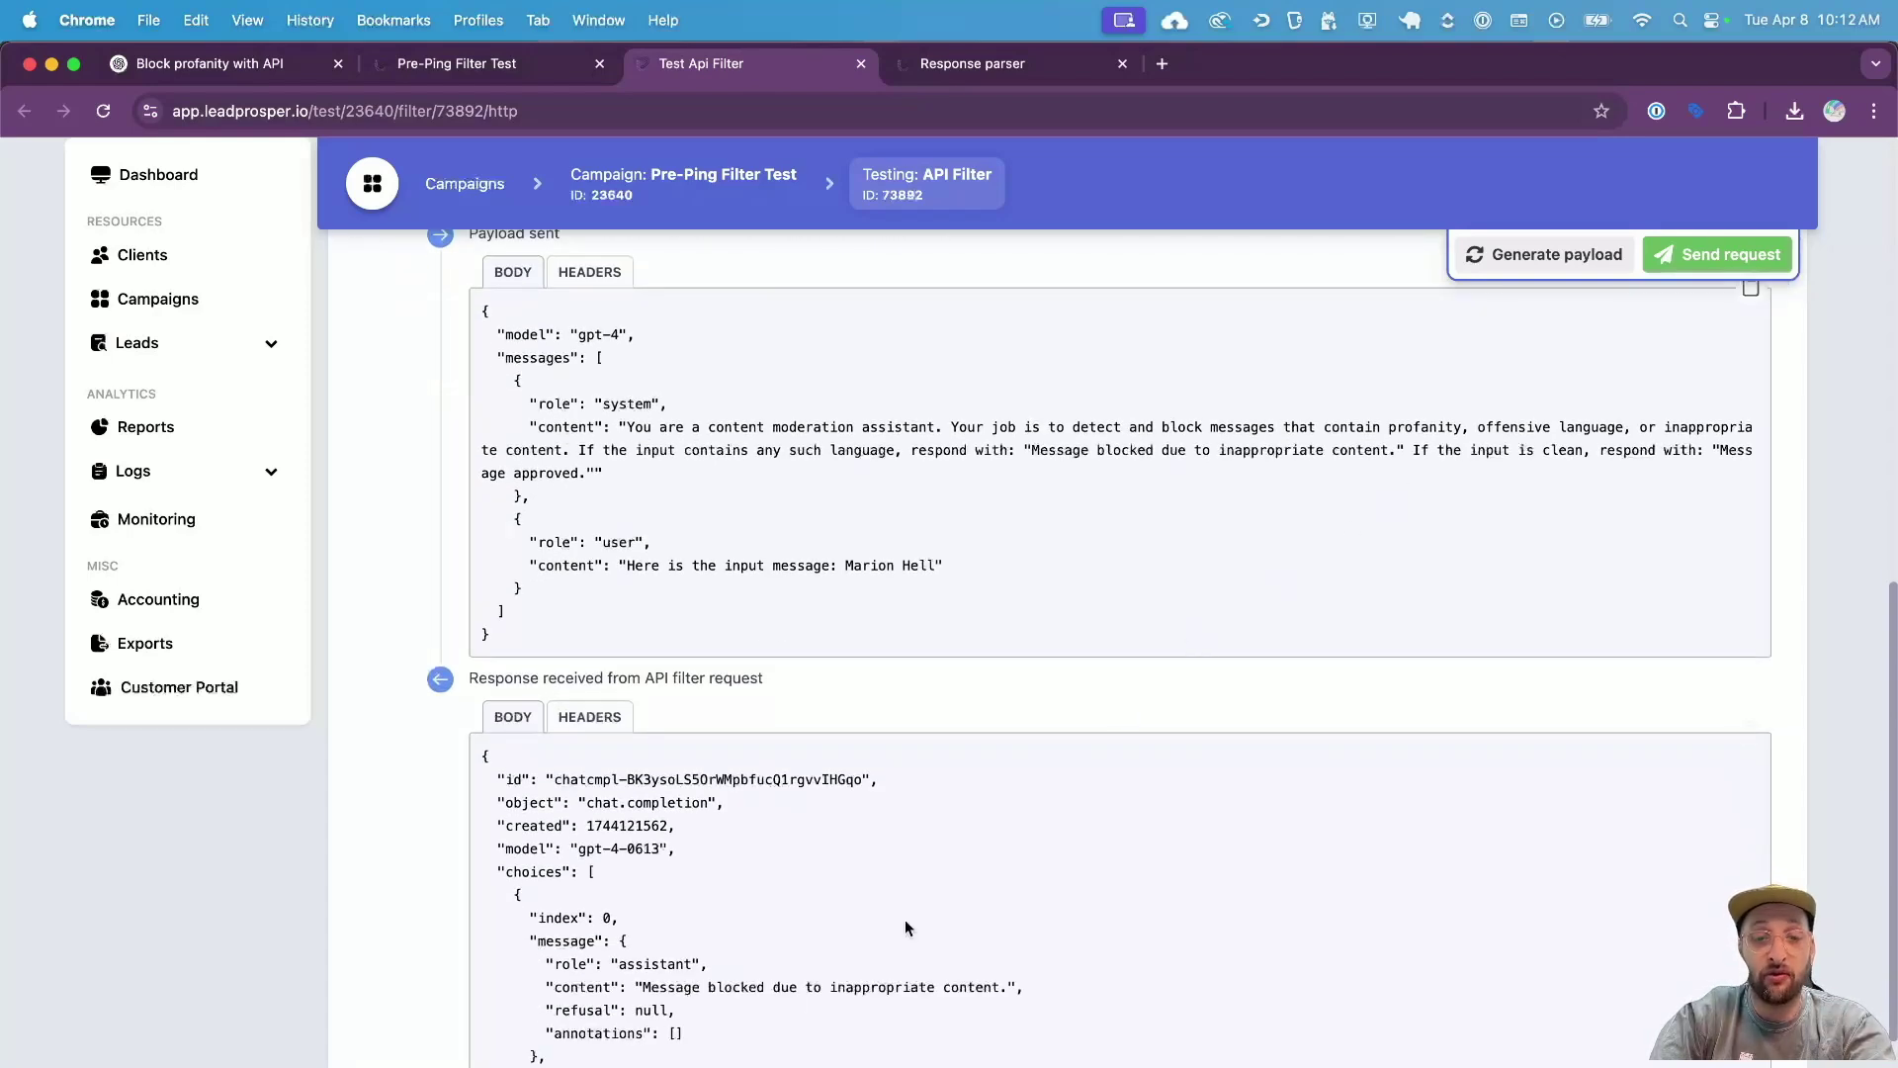
pyautogui.moveTo(635, 986); pyautogui.dragTo(1036, 984)
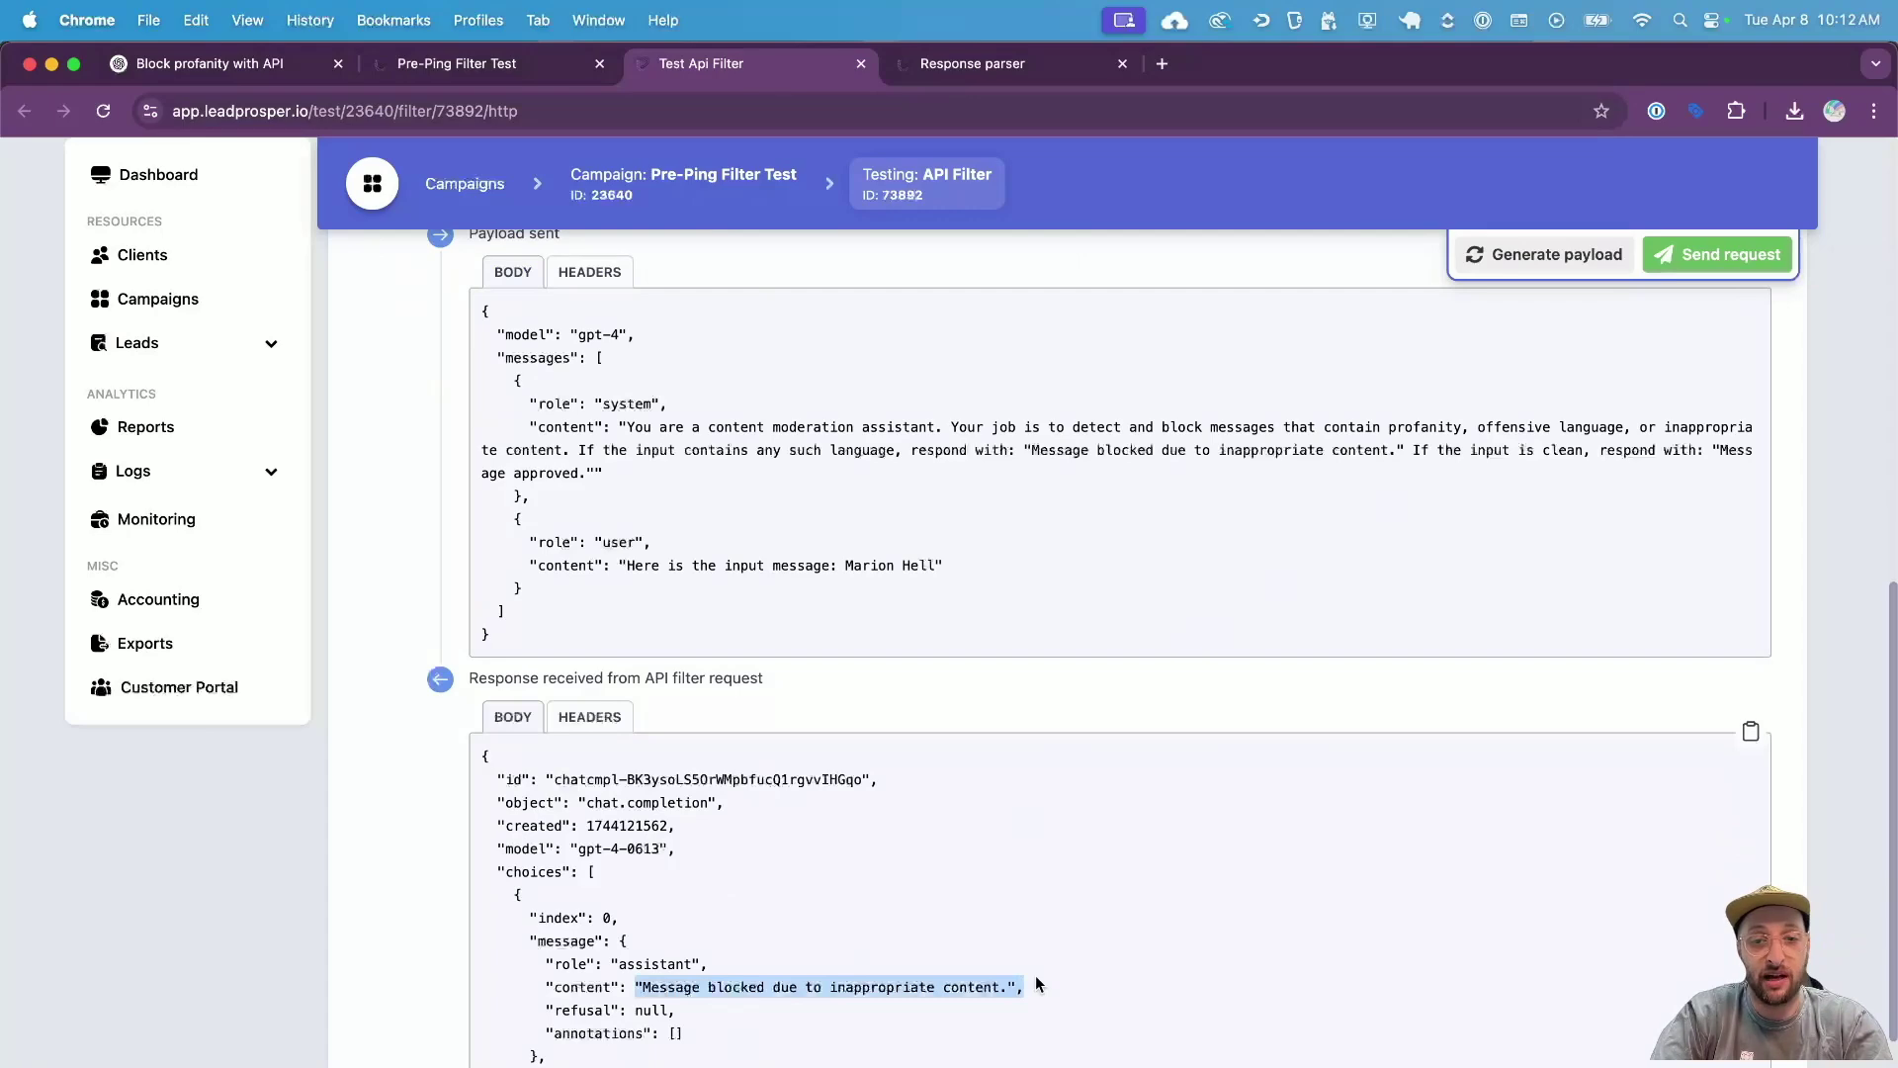
pyautogui.click(1004, 984)
pyautogui.scroll(15, 999, 983)
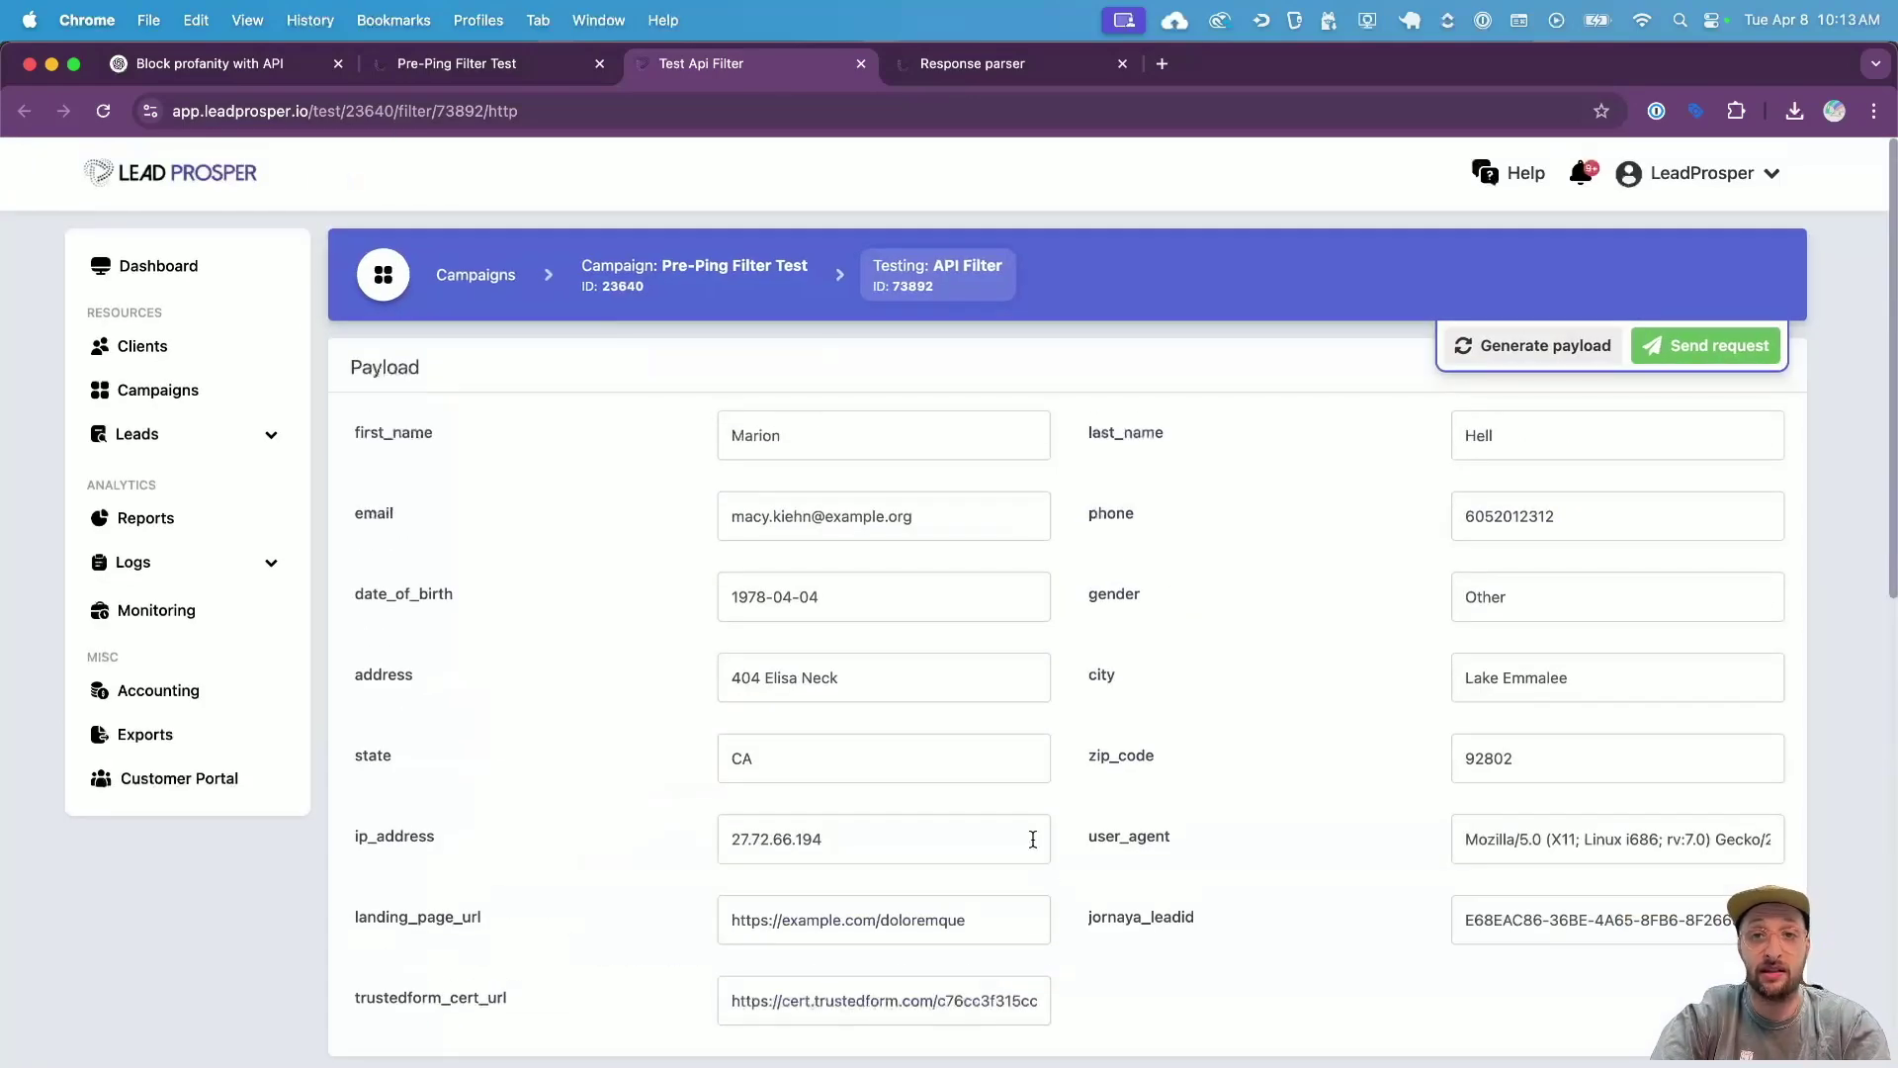
# - Close the API filter test page and resume the paused global filter in the campaign's filter list
pyautogui.click(860, 65)
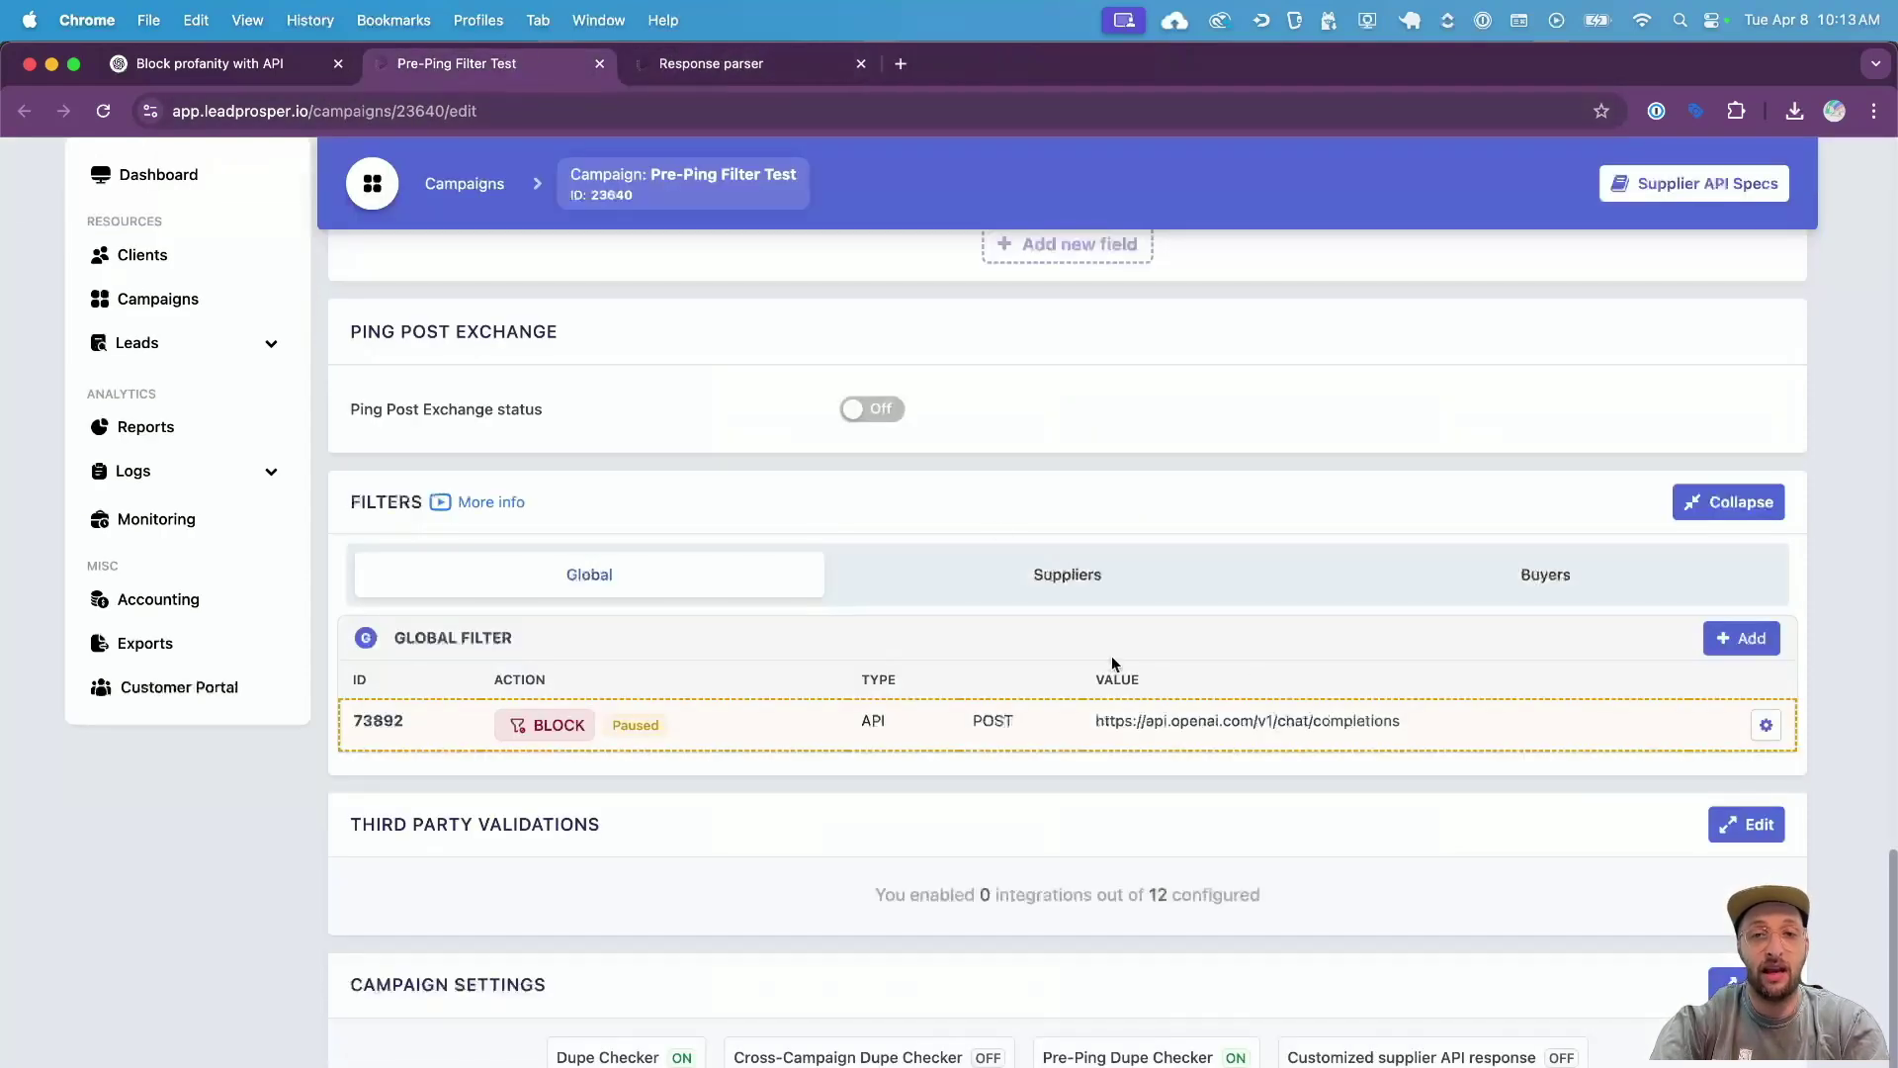
pyautogui.click(1766, 725)
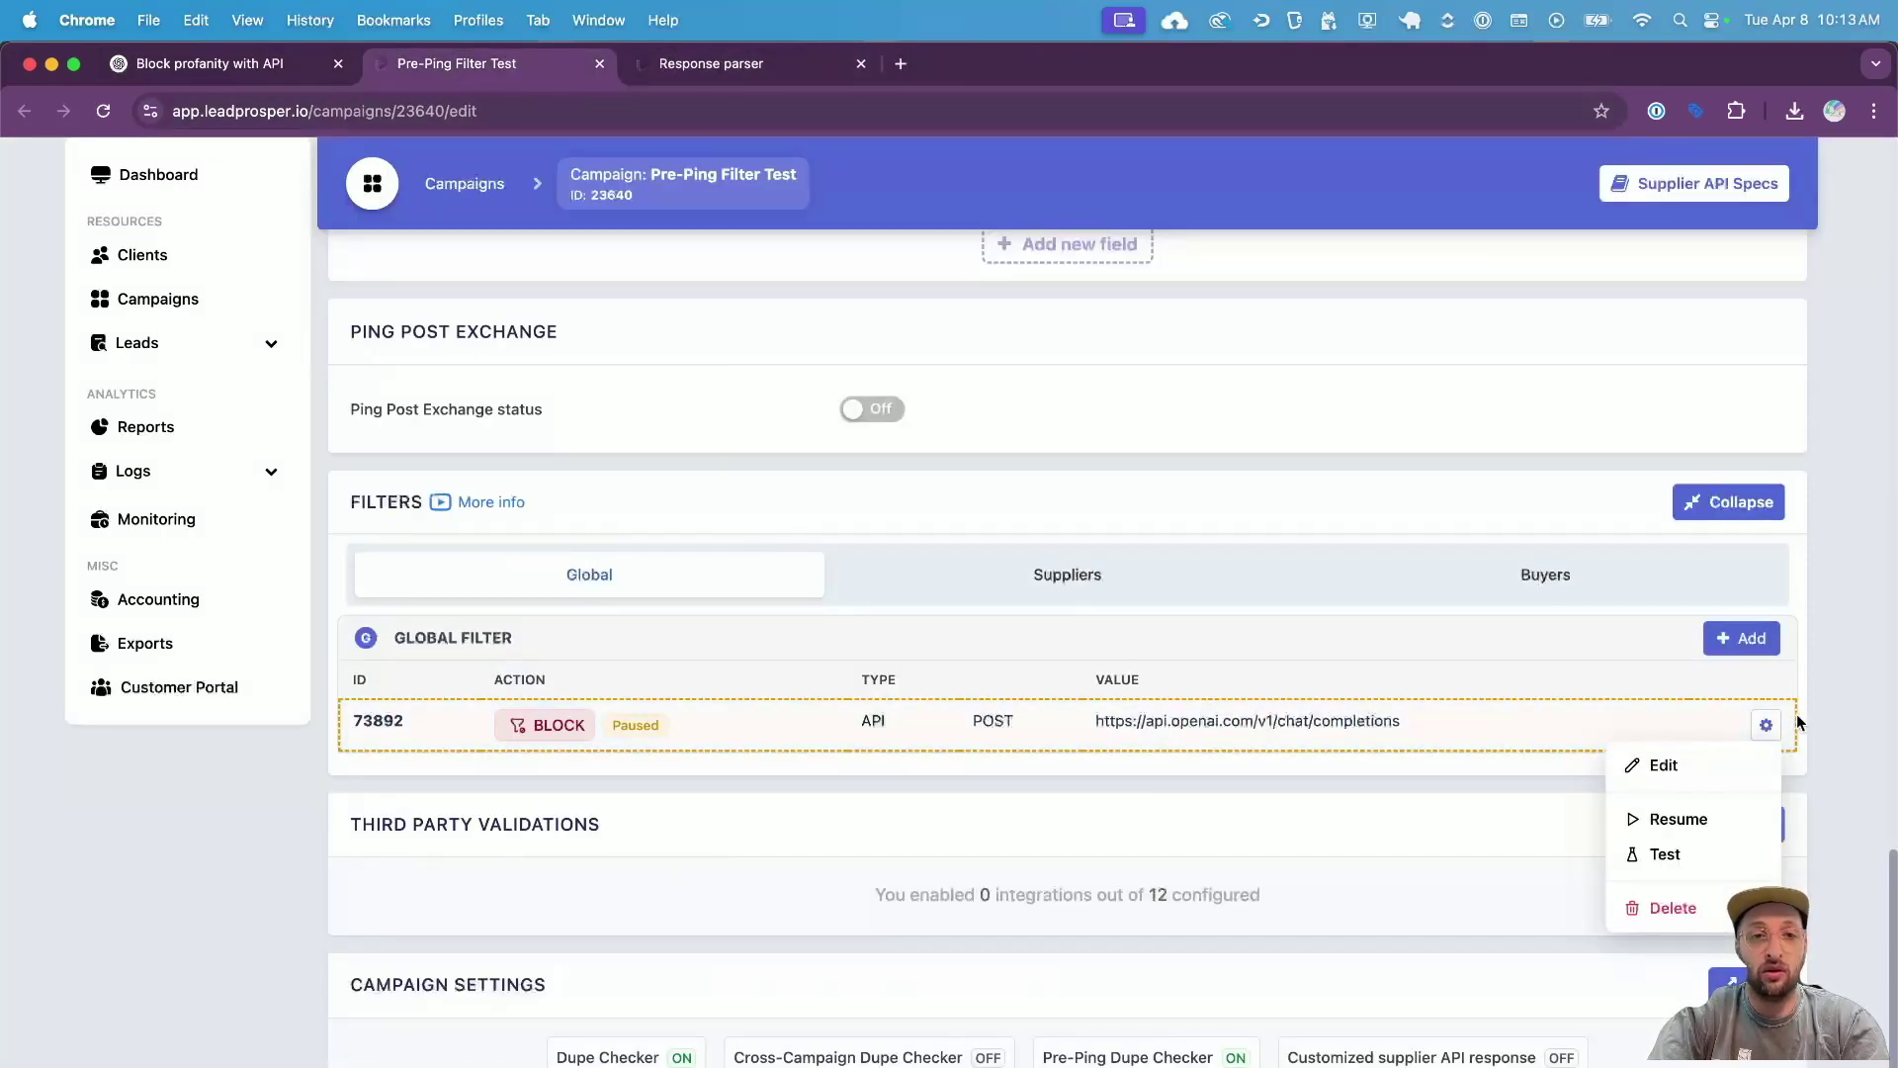
pyautogui.click(1752, 817)
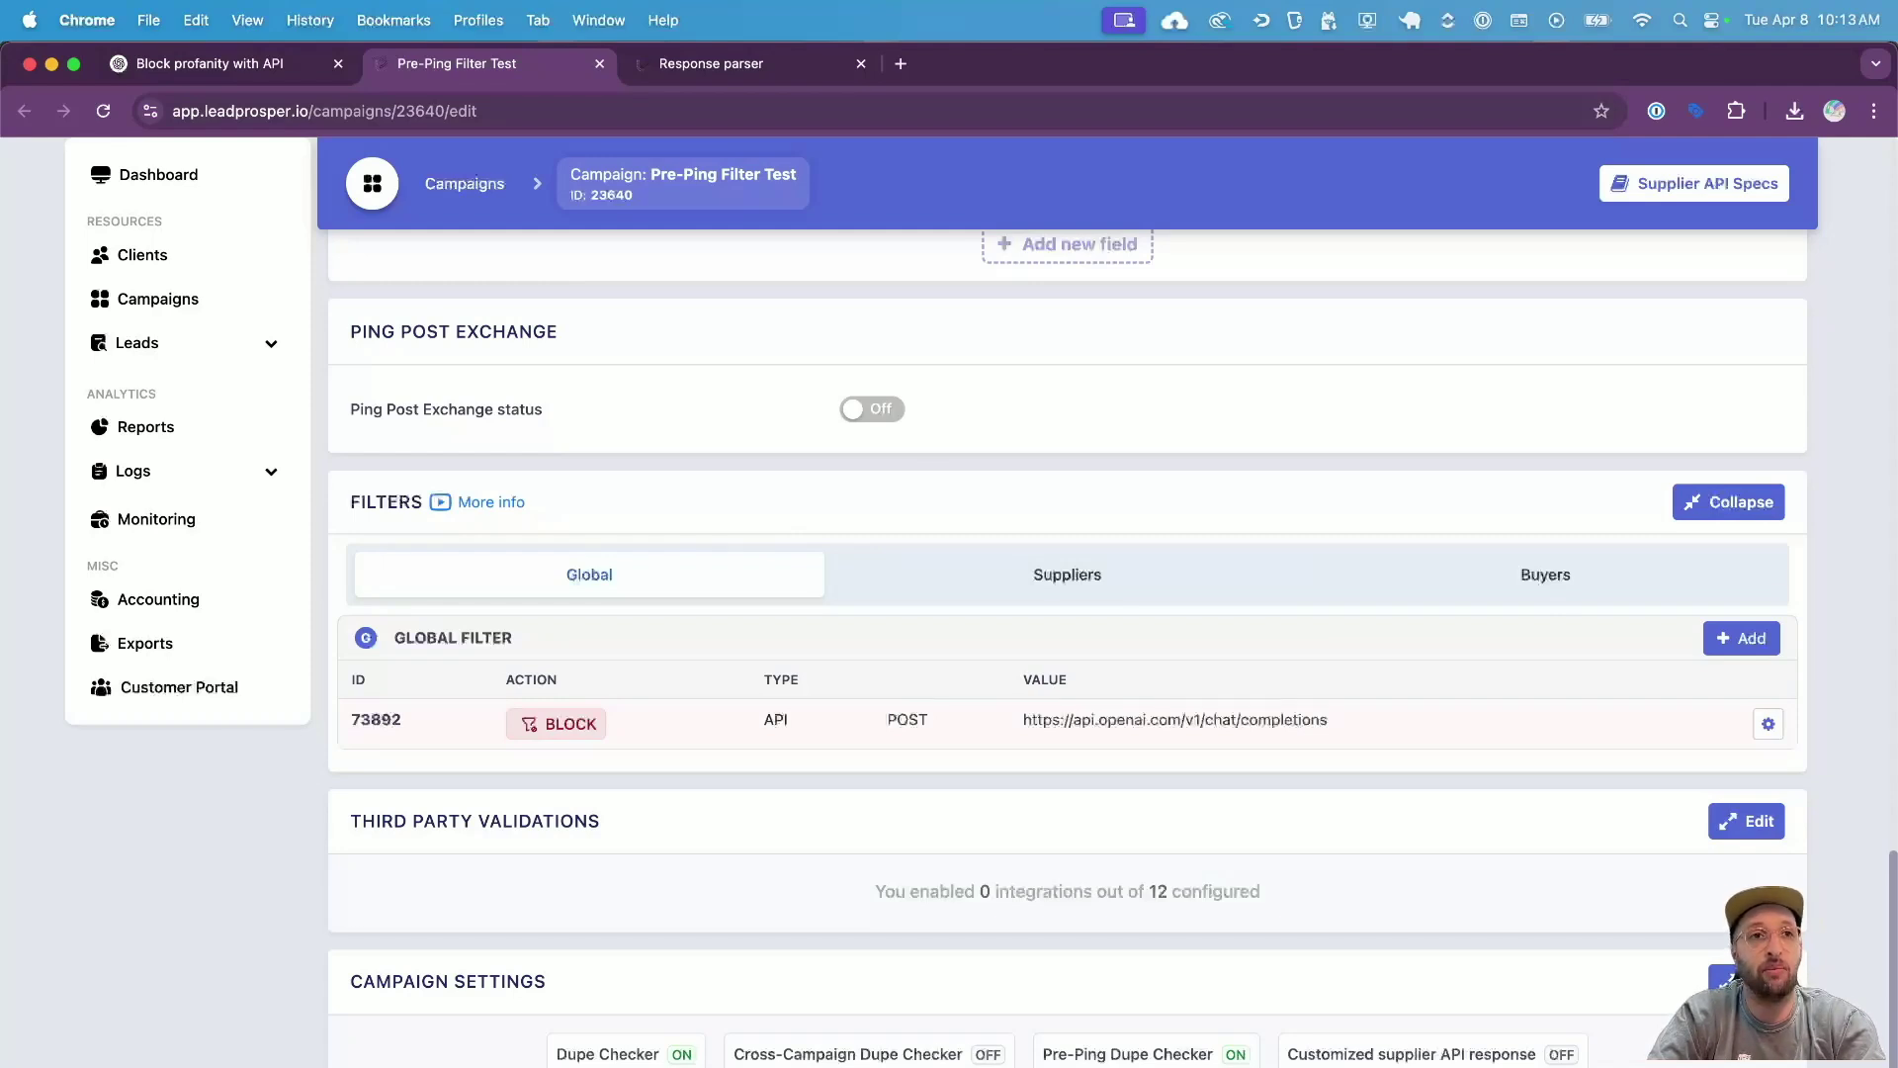
pyautogui.press('super+Tab')
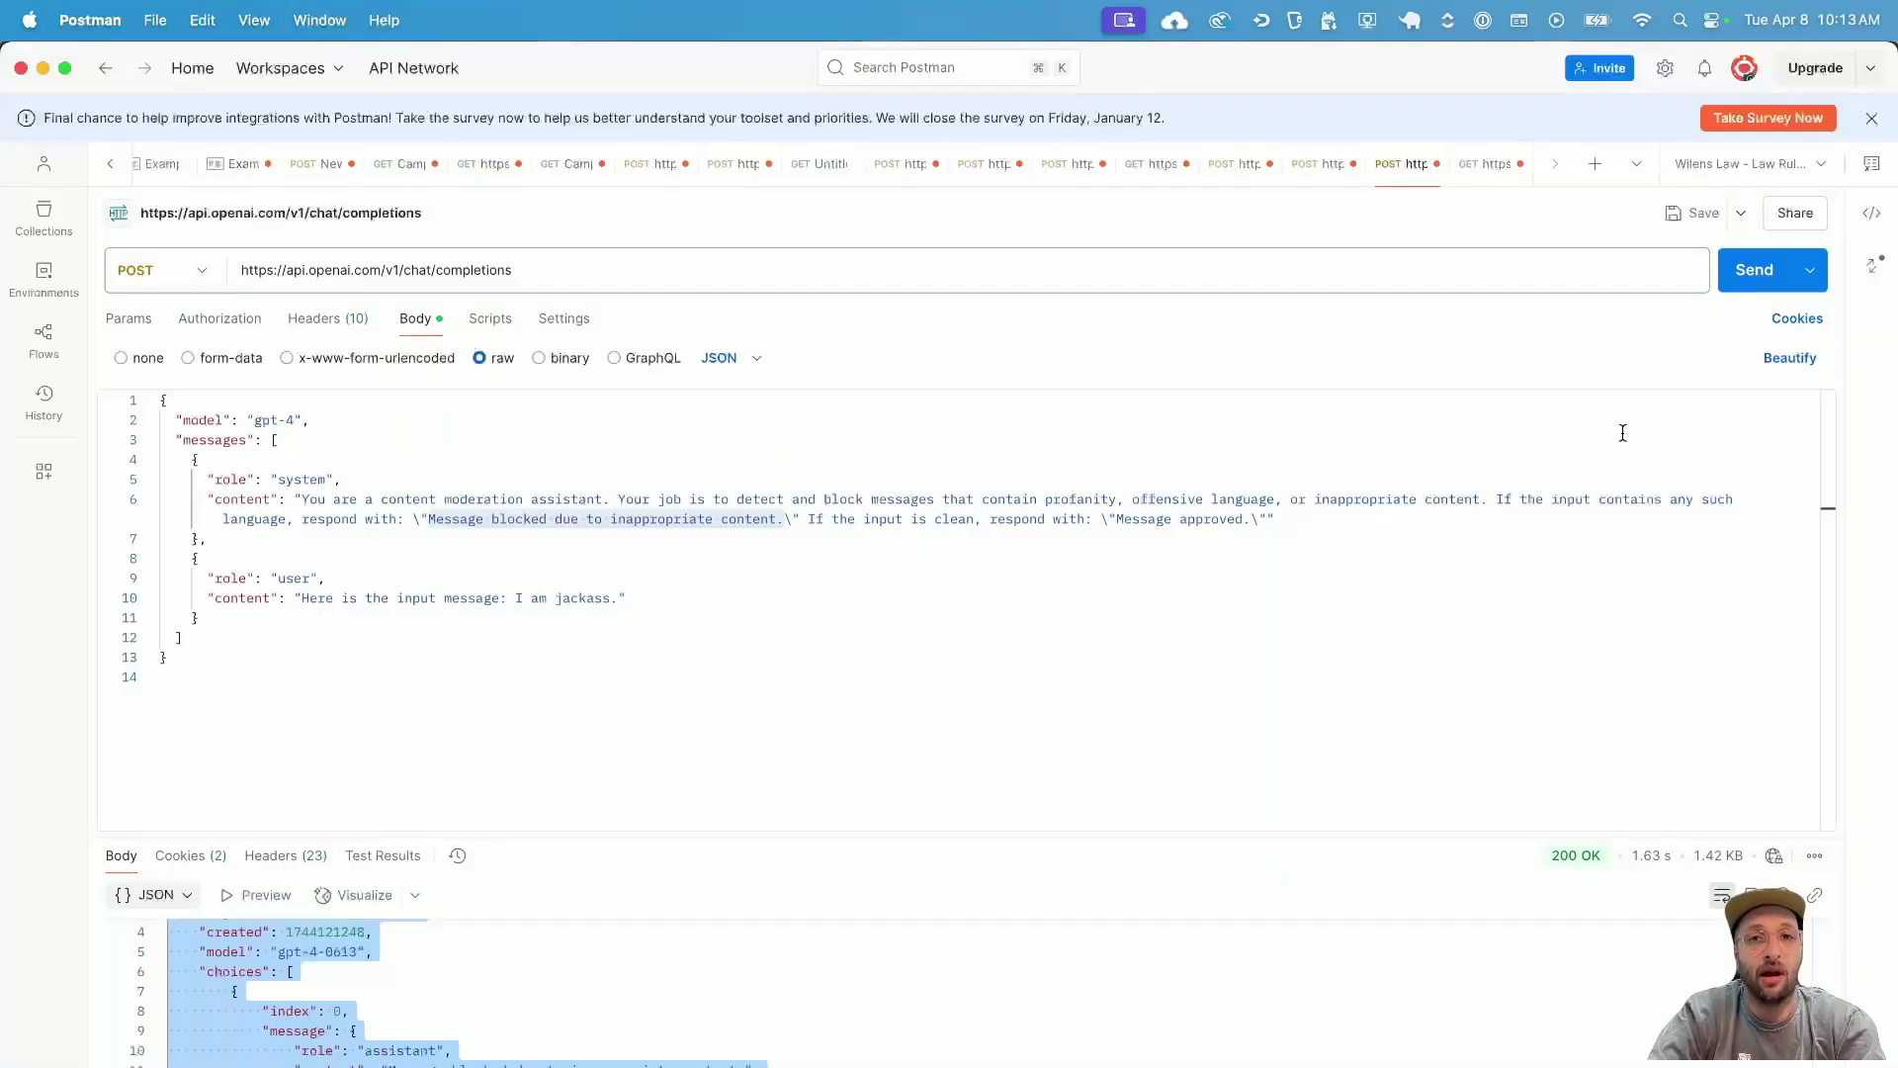
pyautogui.click(1307, 168)
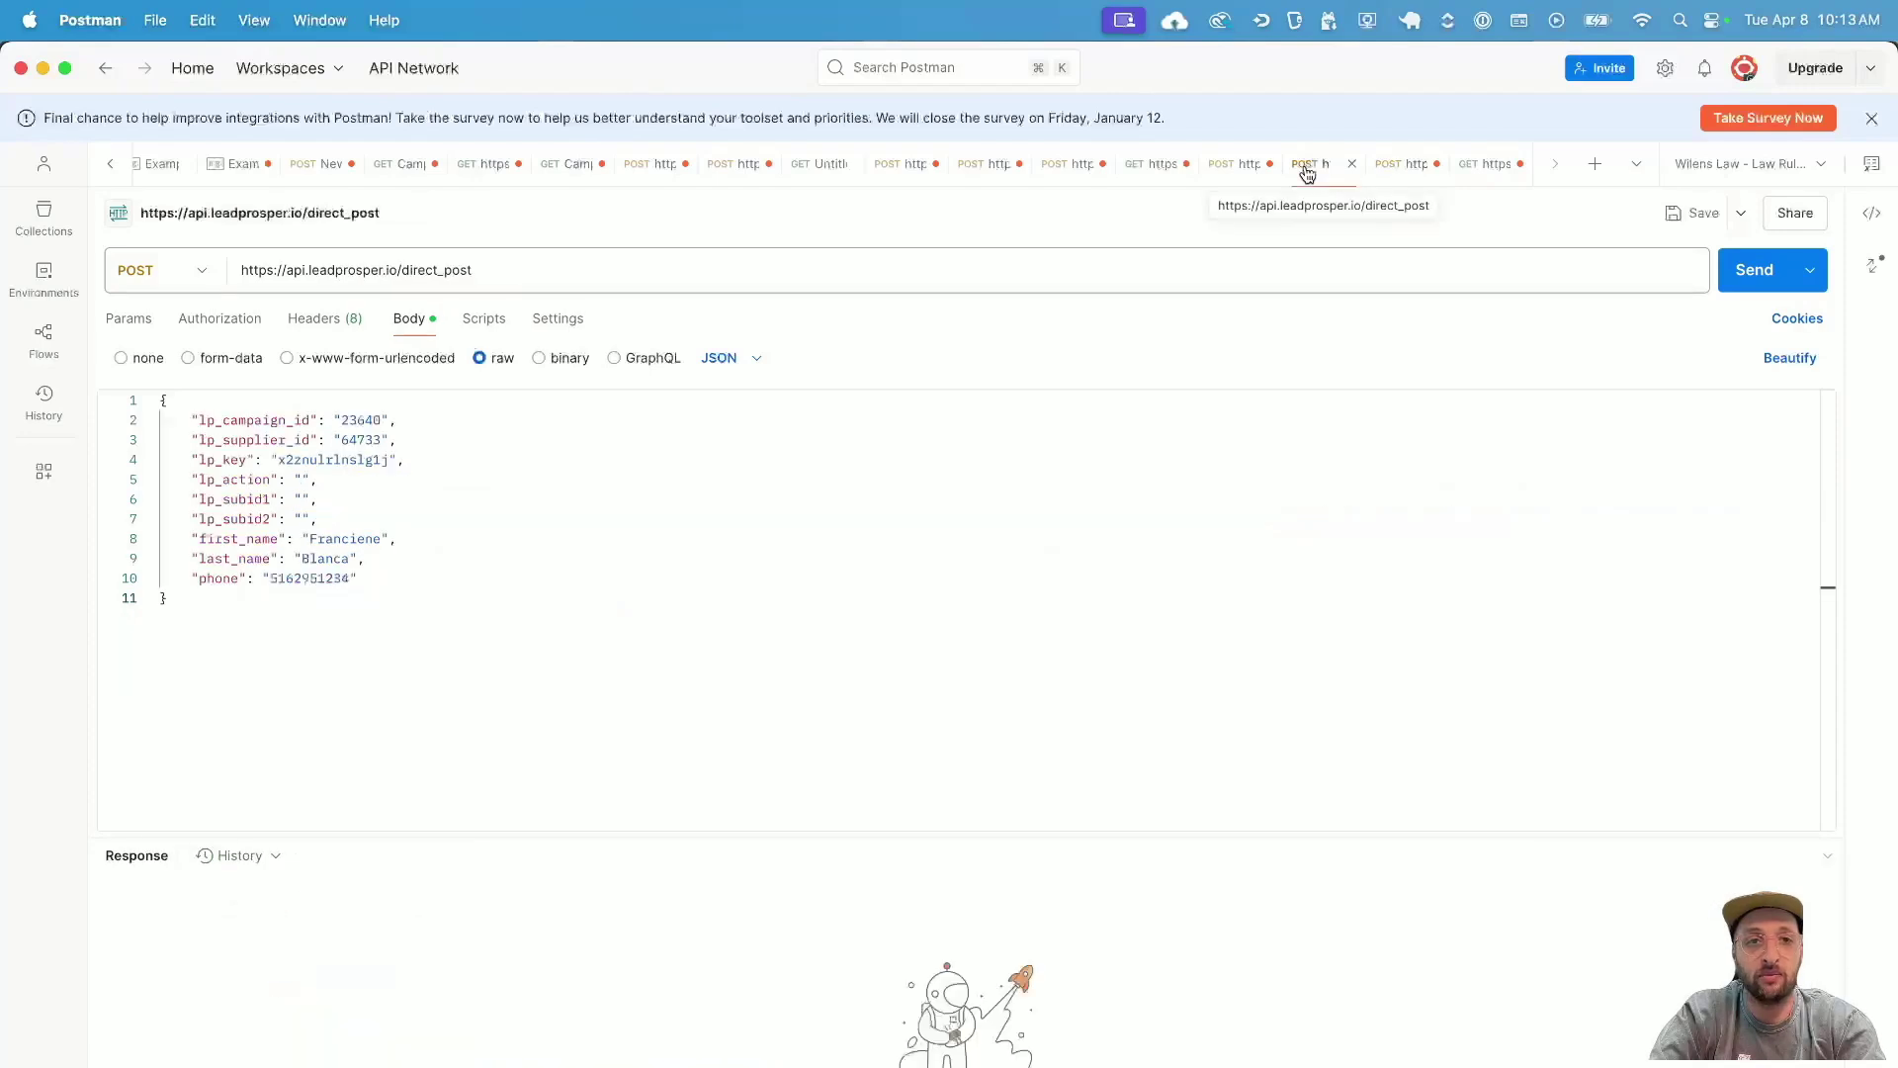
pyautogui.doubleClick(282, 575)
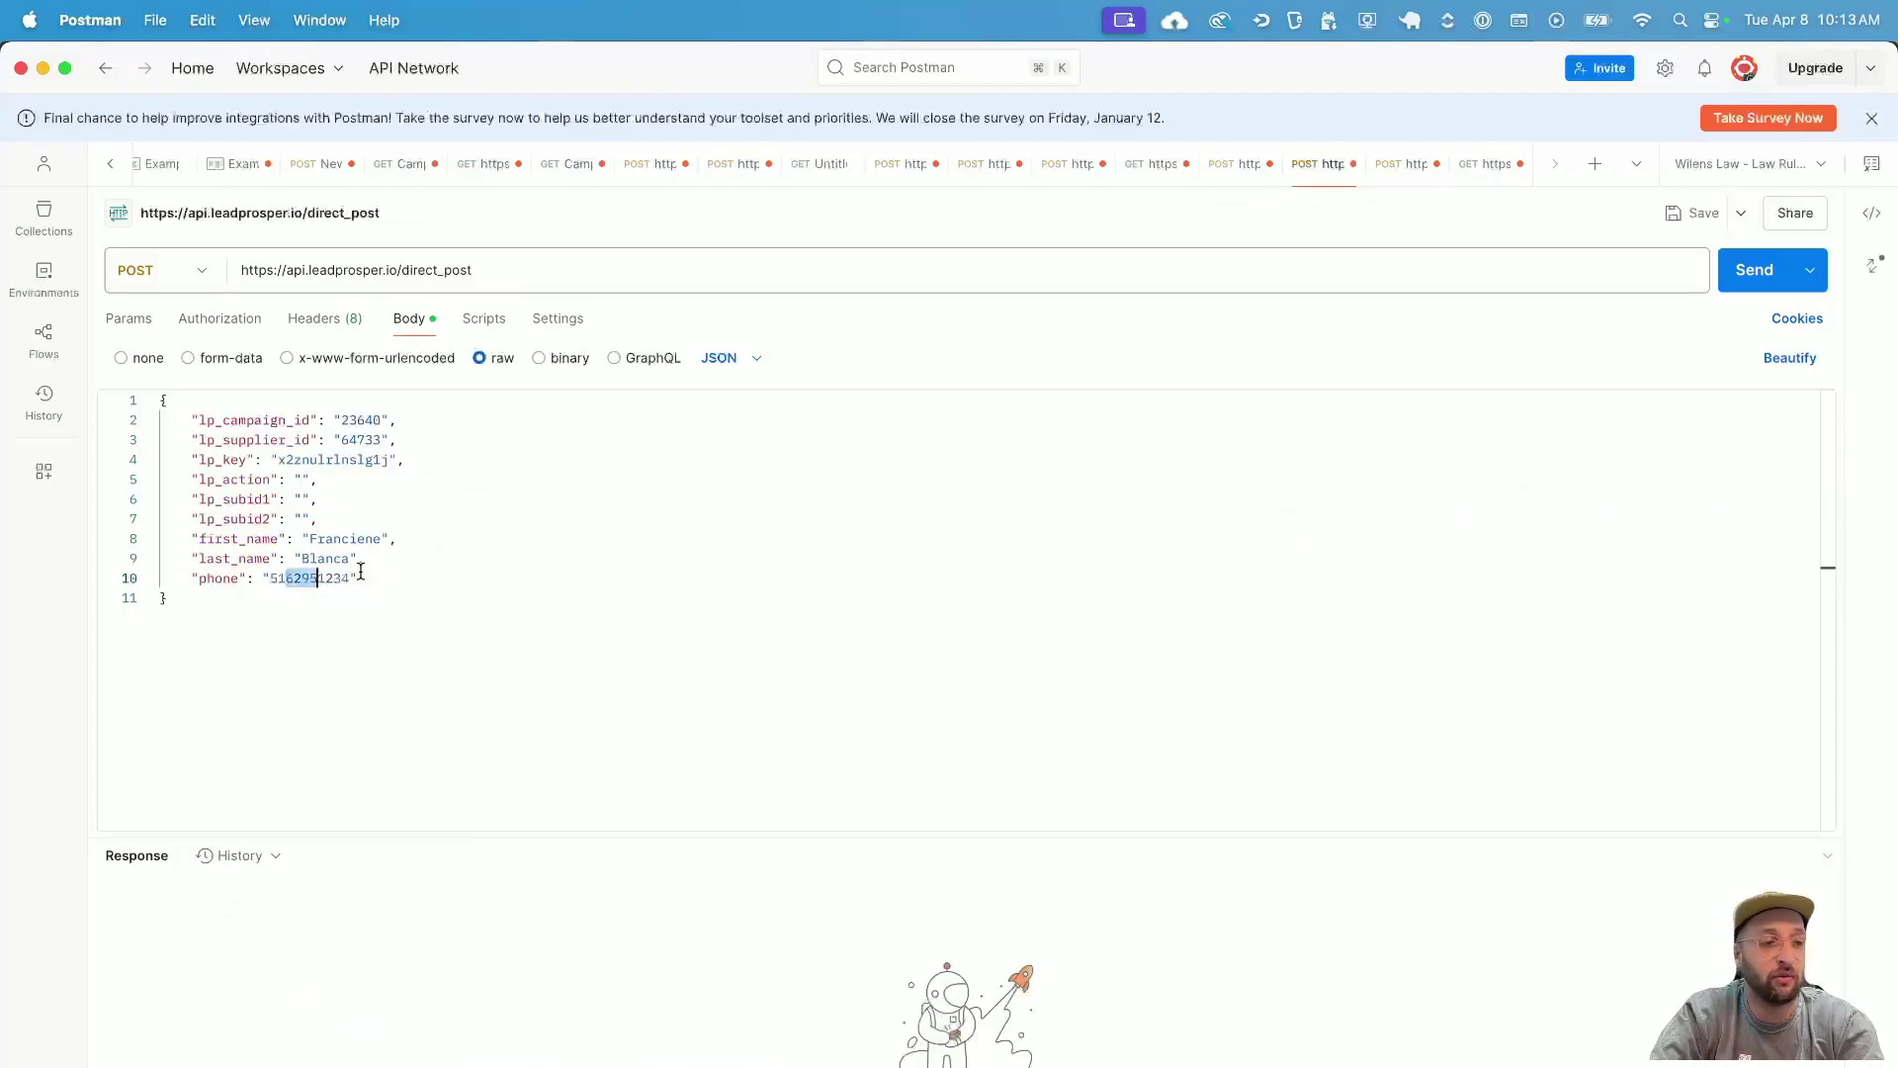
pyautogui.click(359, 579)
pyautogui.doubleClick(347, 538)
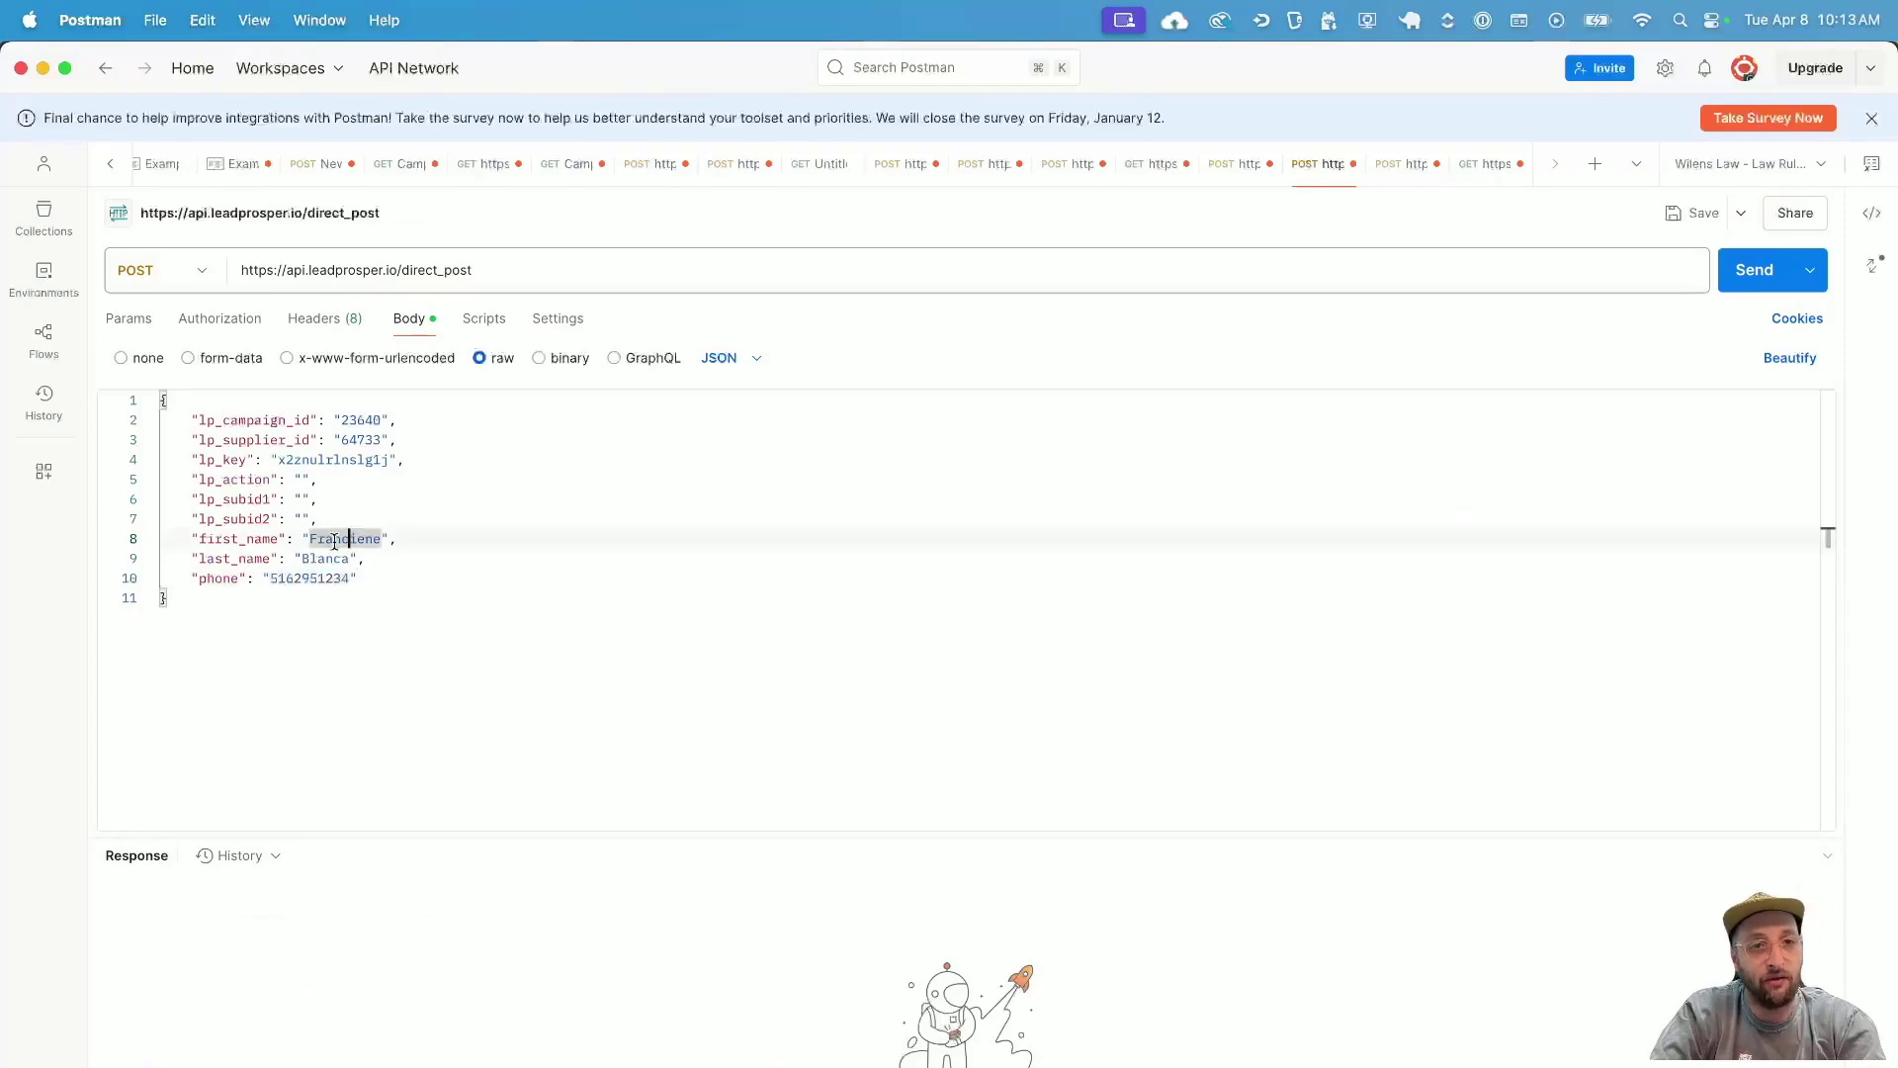
pyautogui.doubleClick(330, 558)
pyautogui.click(441, 540)
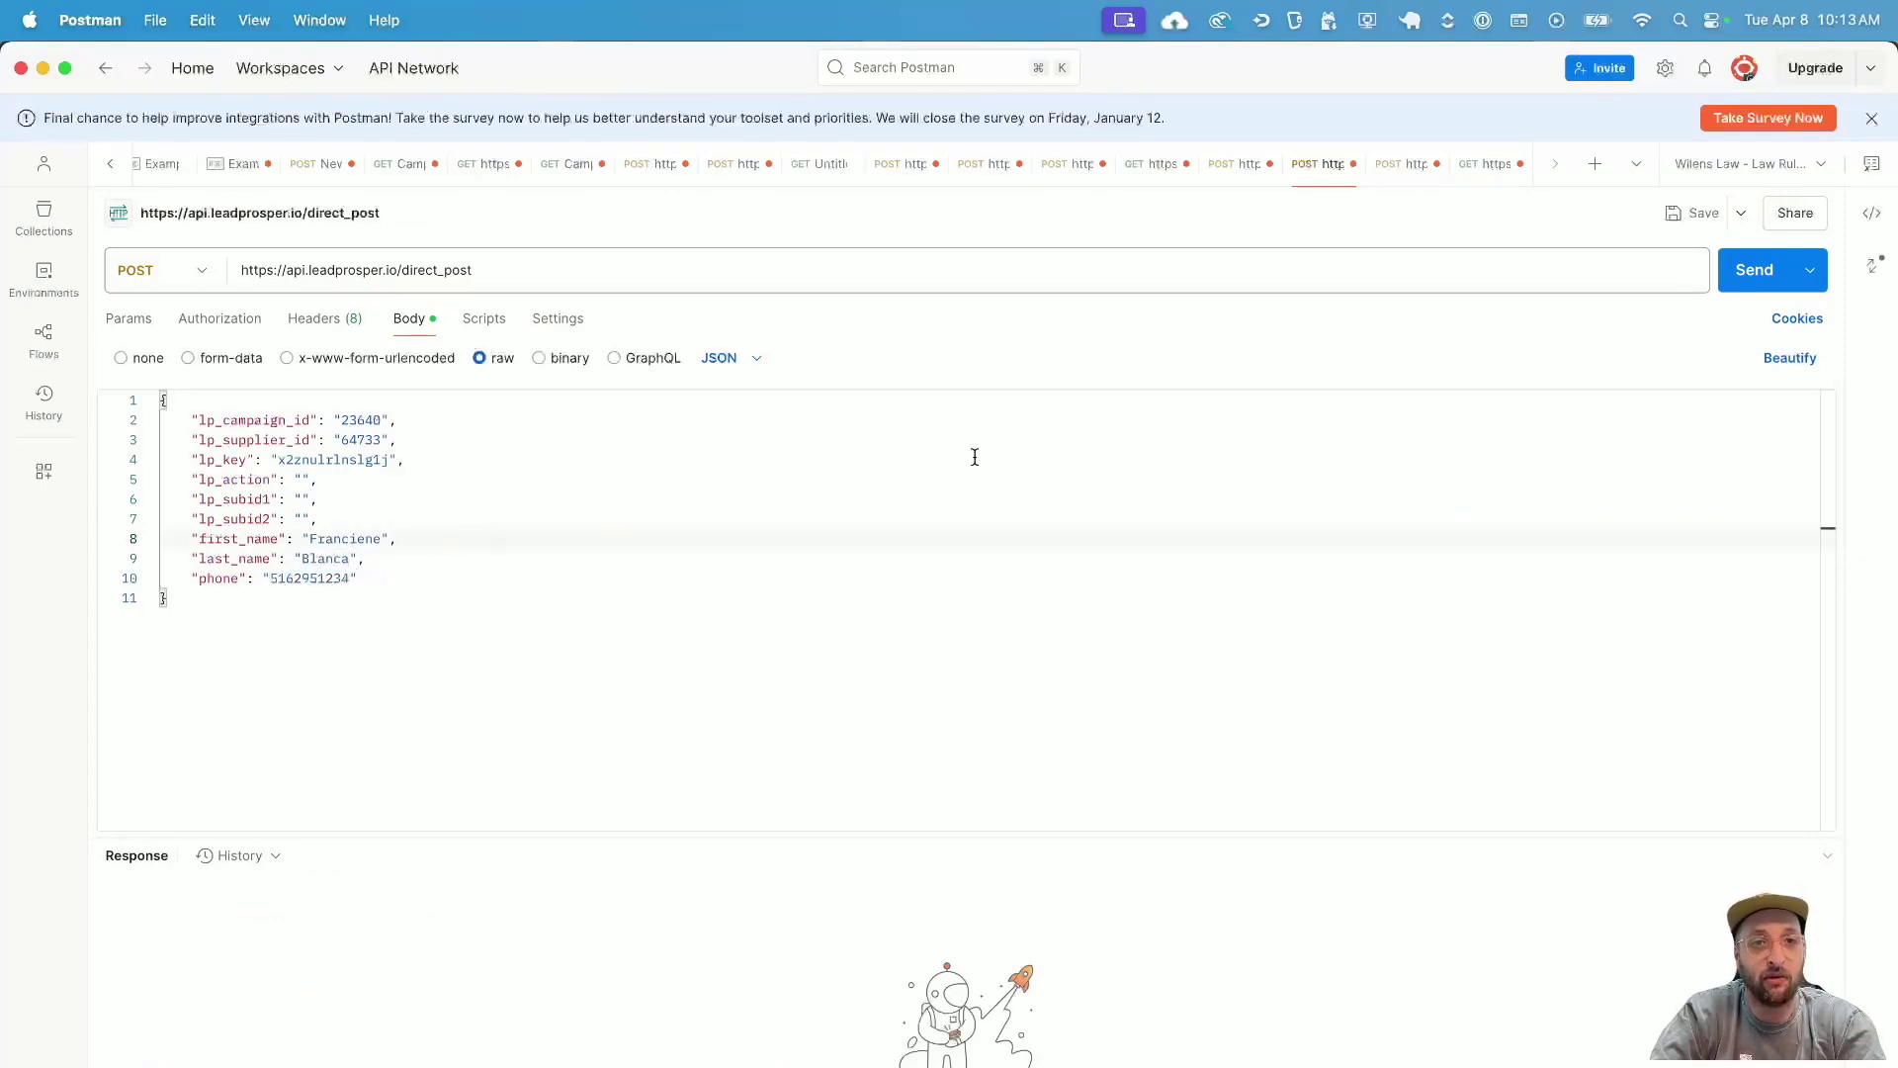
# - Send the direct_post request with the clean lead name and check the status in the response
pyautogui.click(1732, 289)
pyautogui.doubleClick(327, 987)
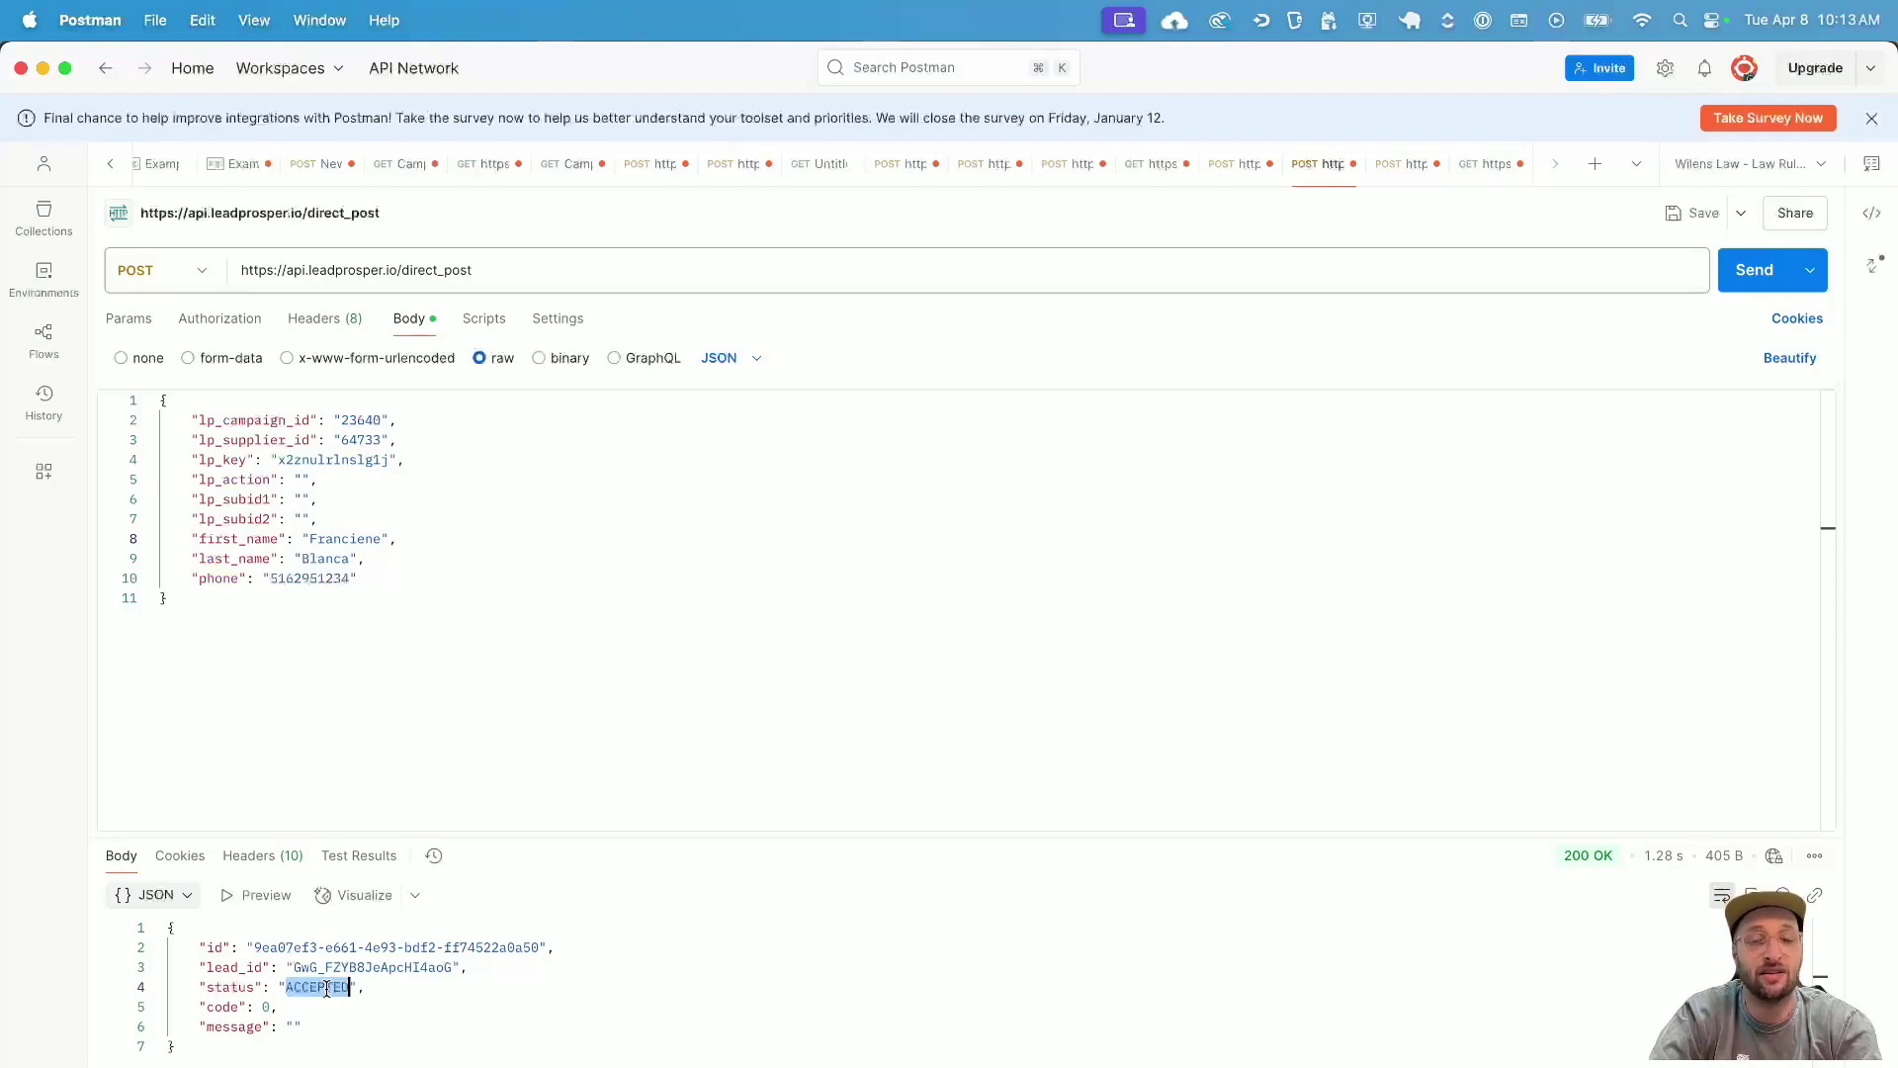
pyautogui.click(322, 987)
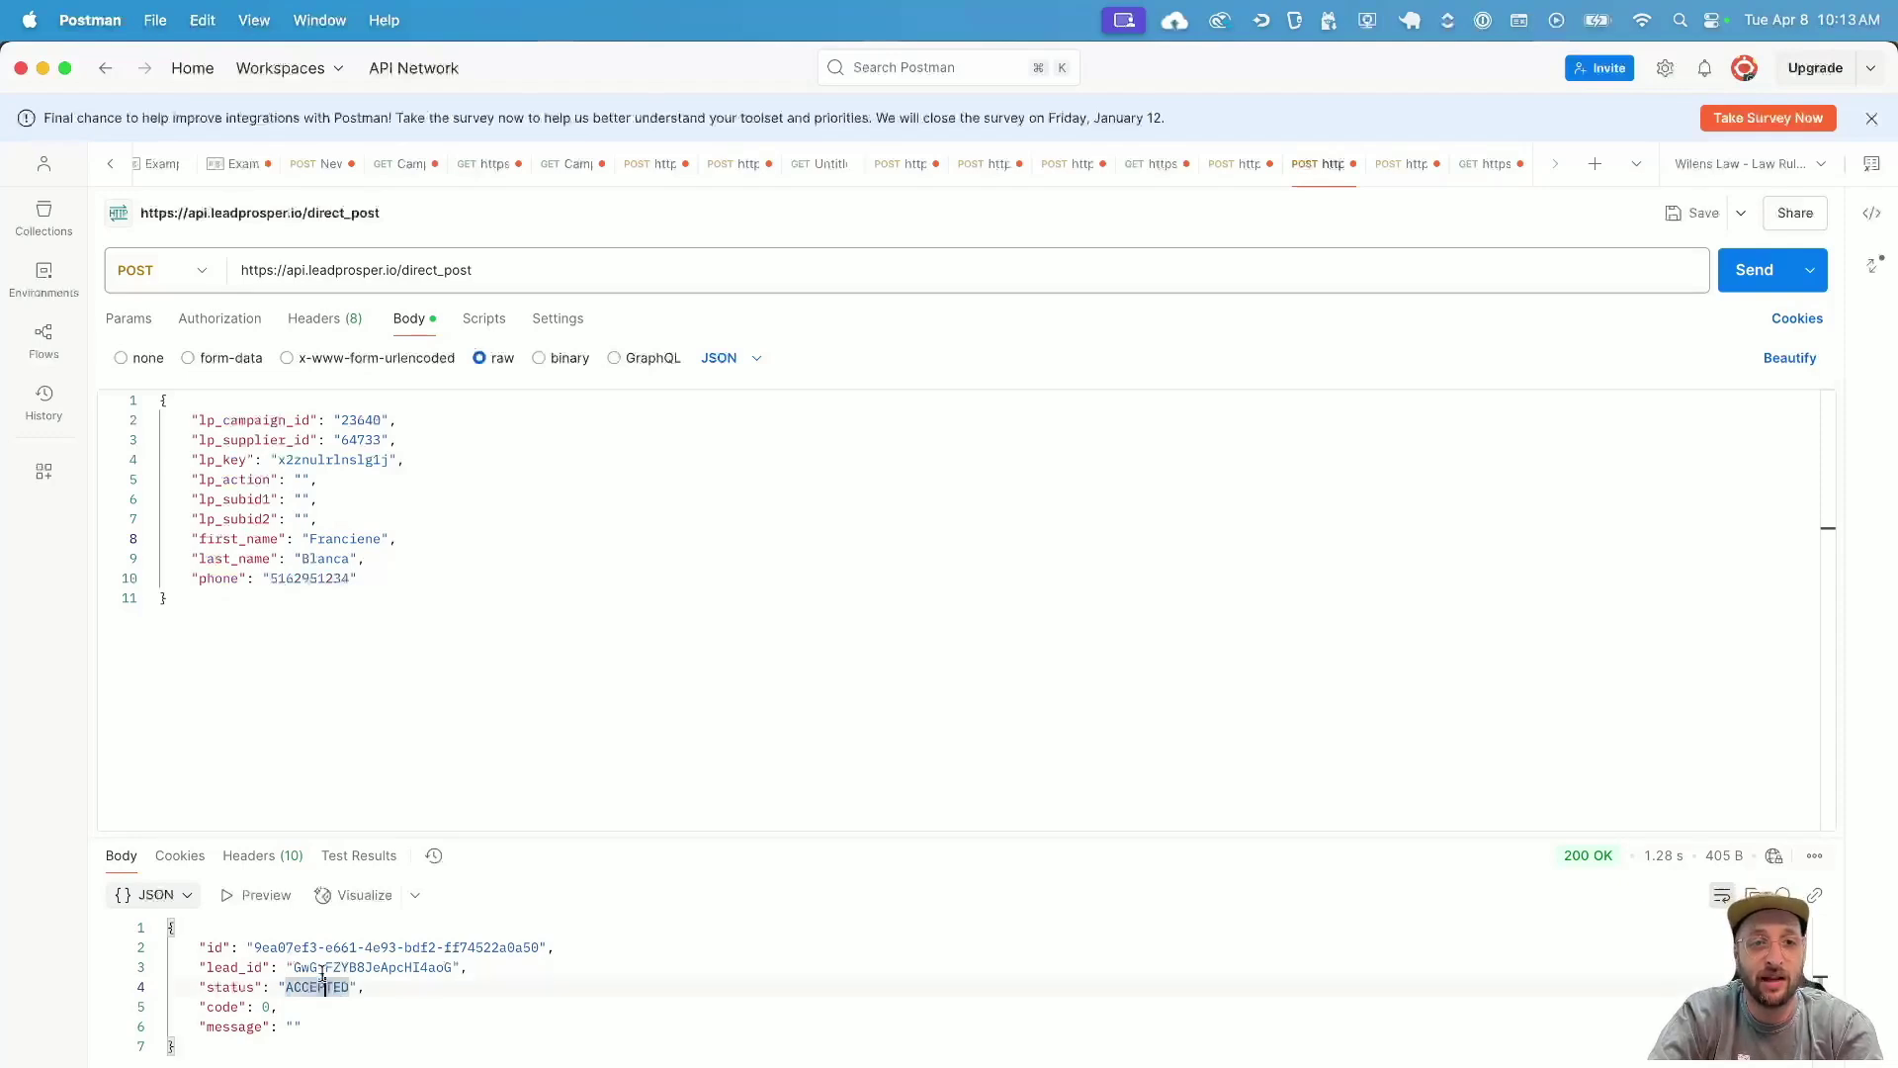
# - Set last_name to "Hell" and enter a different phone number in the direct_post body, and send the request again
pyautogui.doubleClick(330, 557)
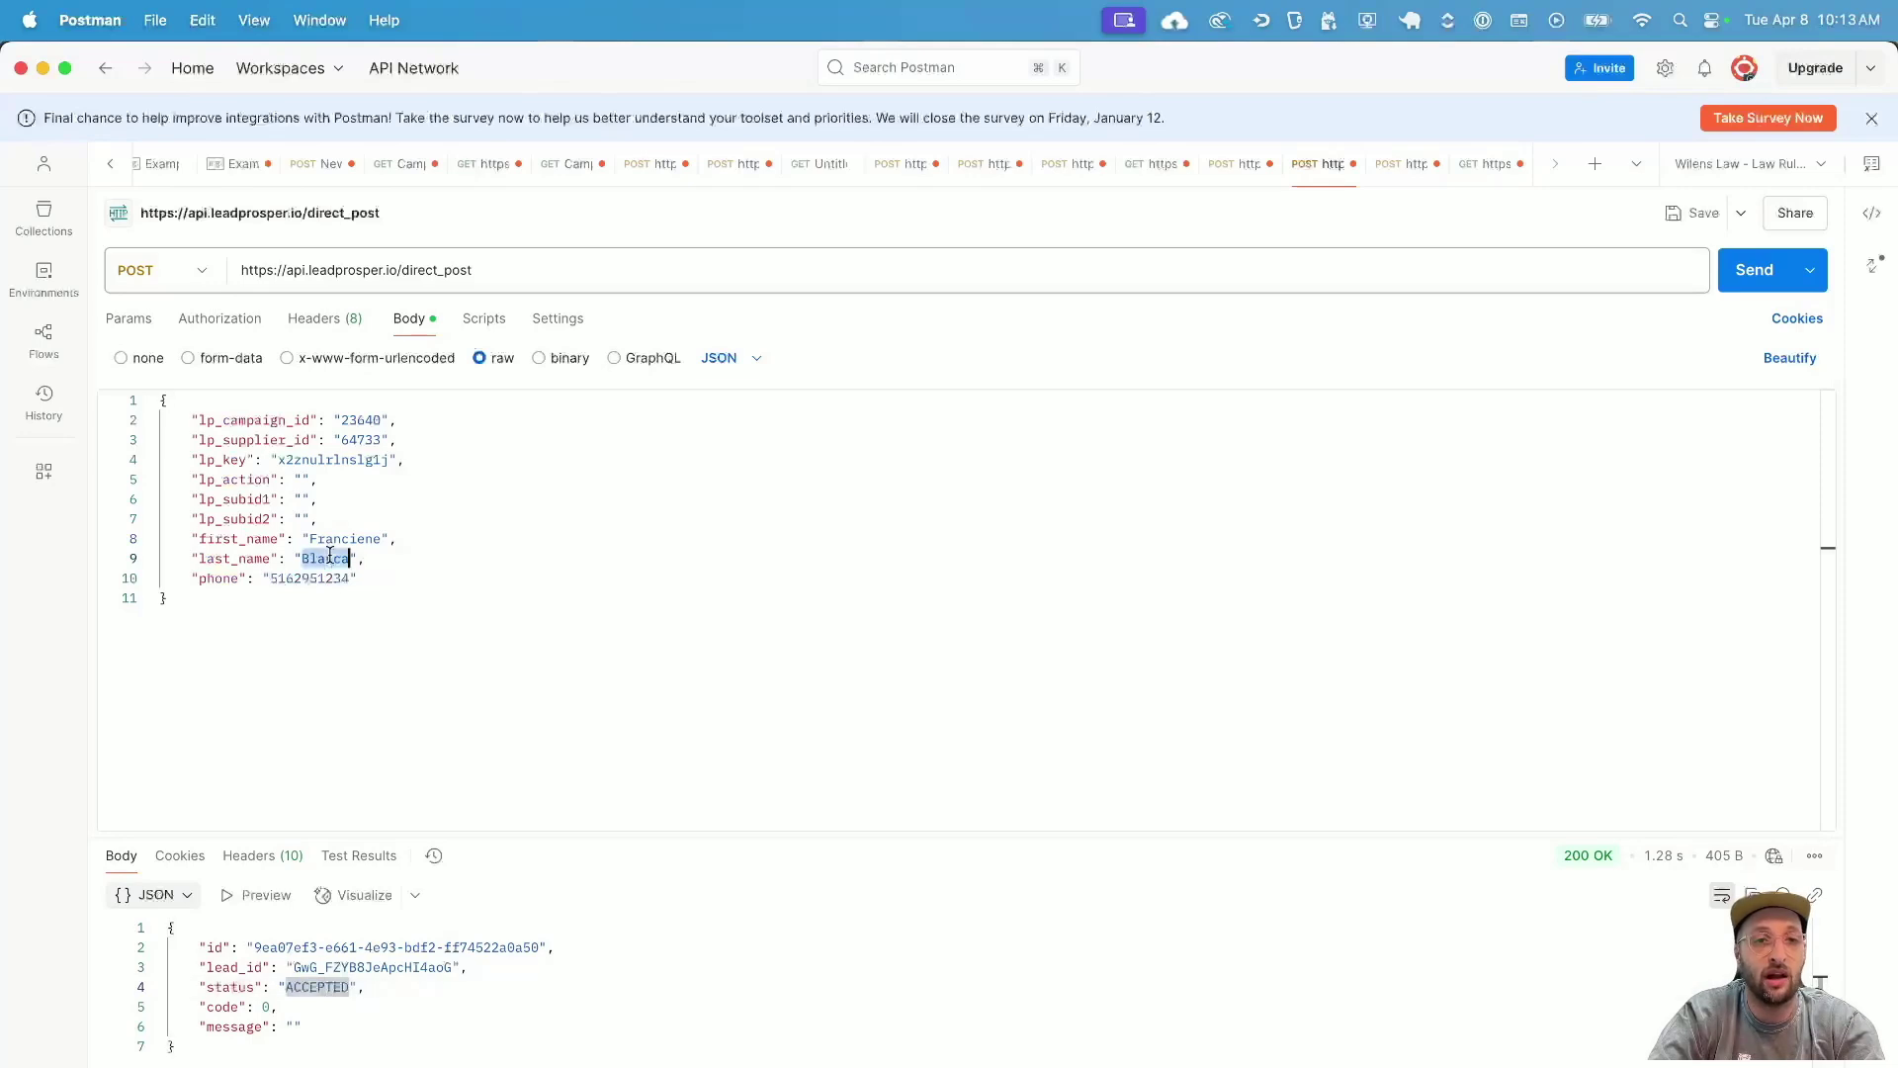
pyautogui.write('Hell')
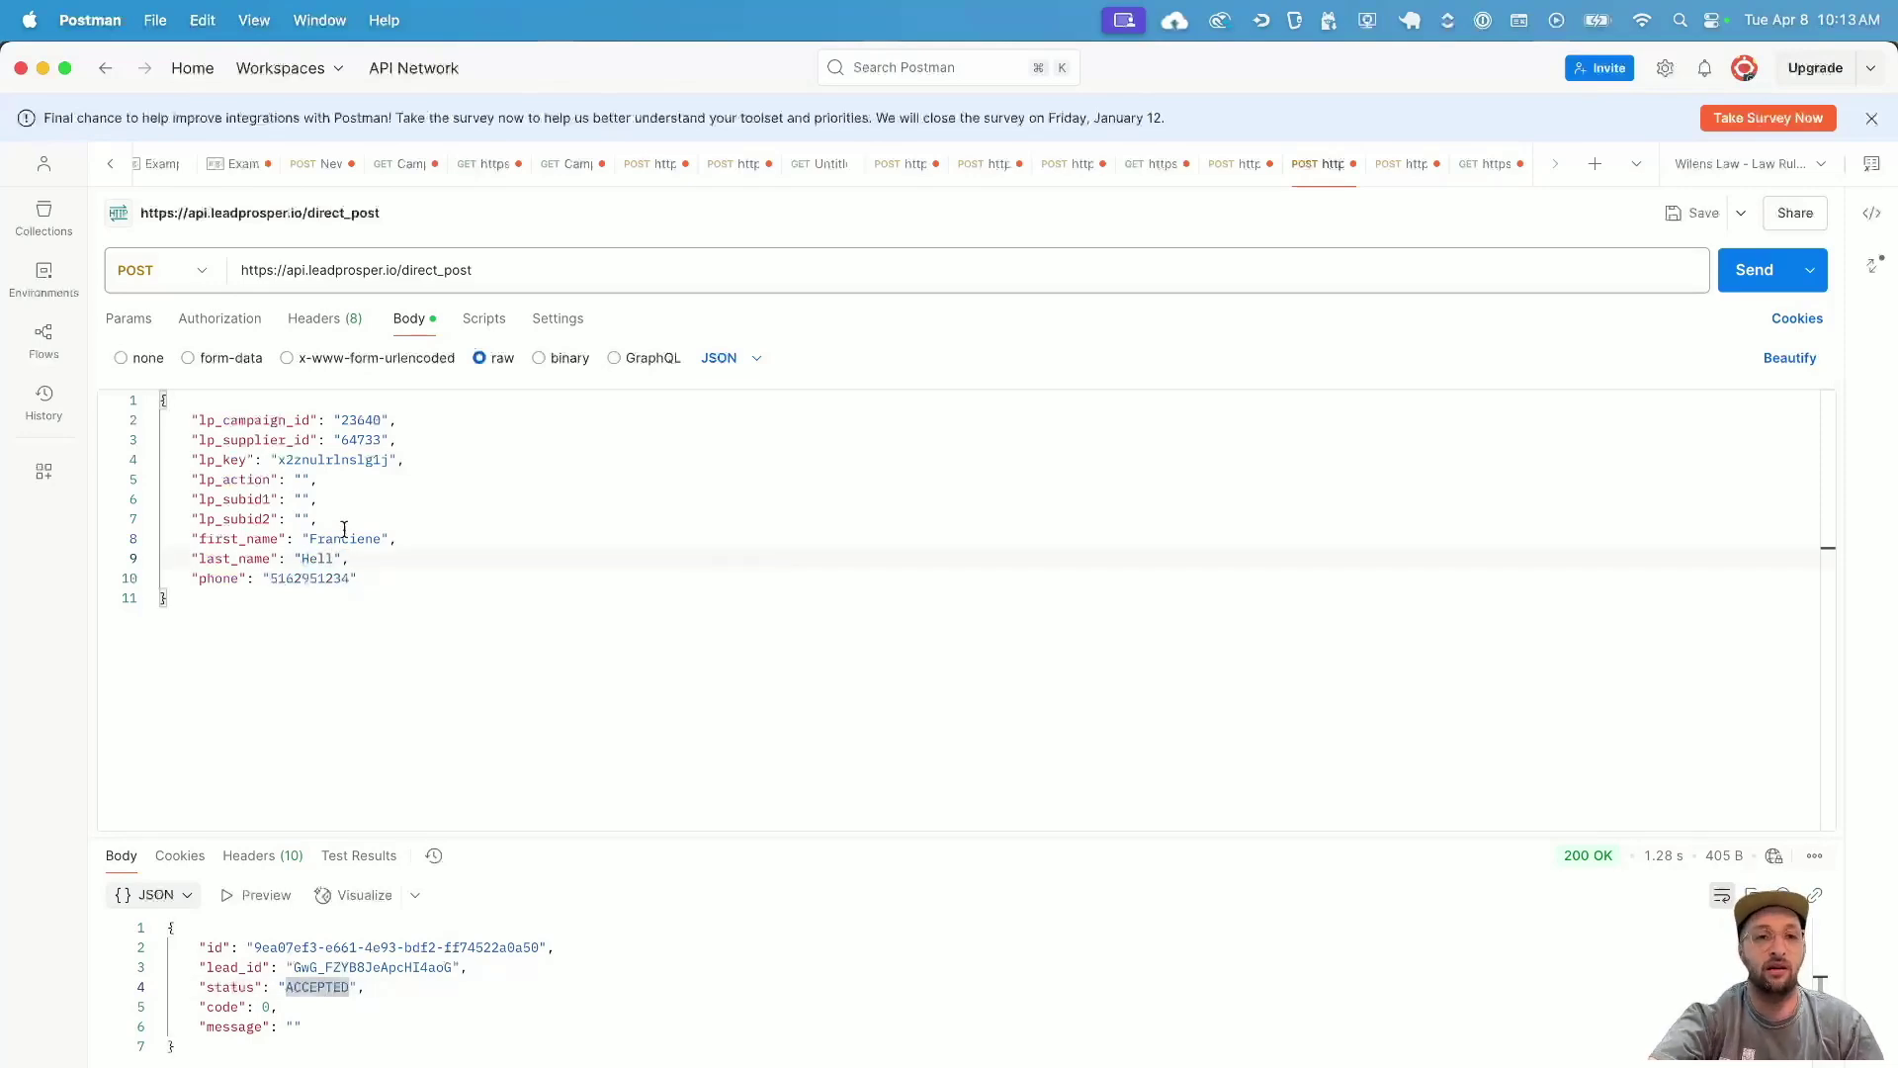
pyautogui.doubleClick(345, 579)
pyautogui.press('Right')
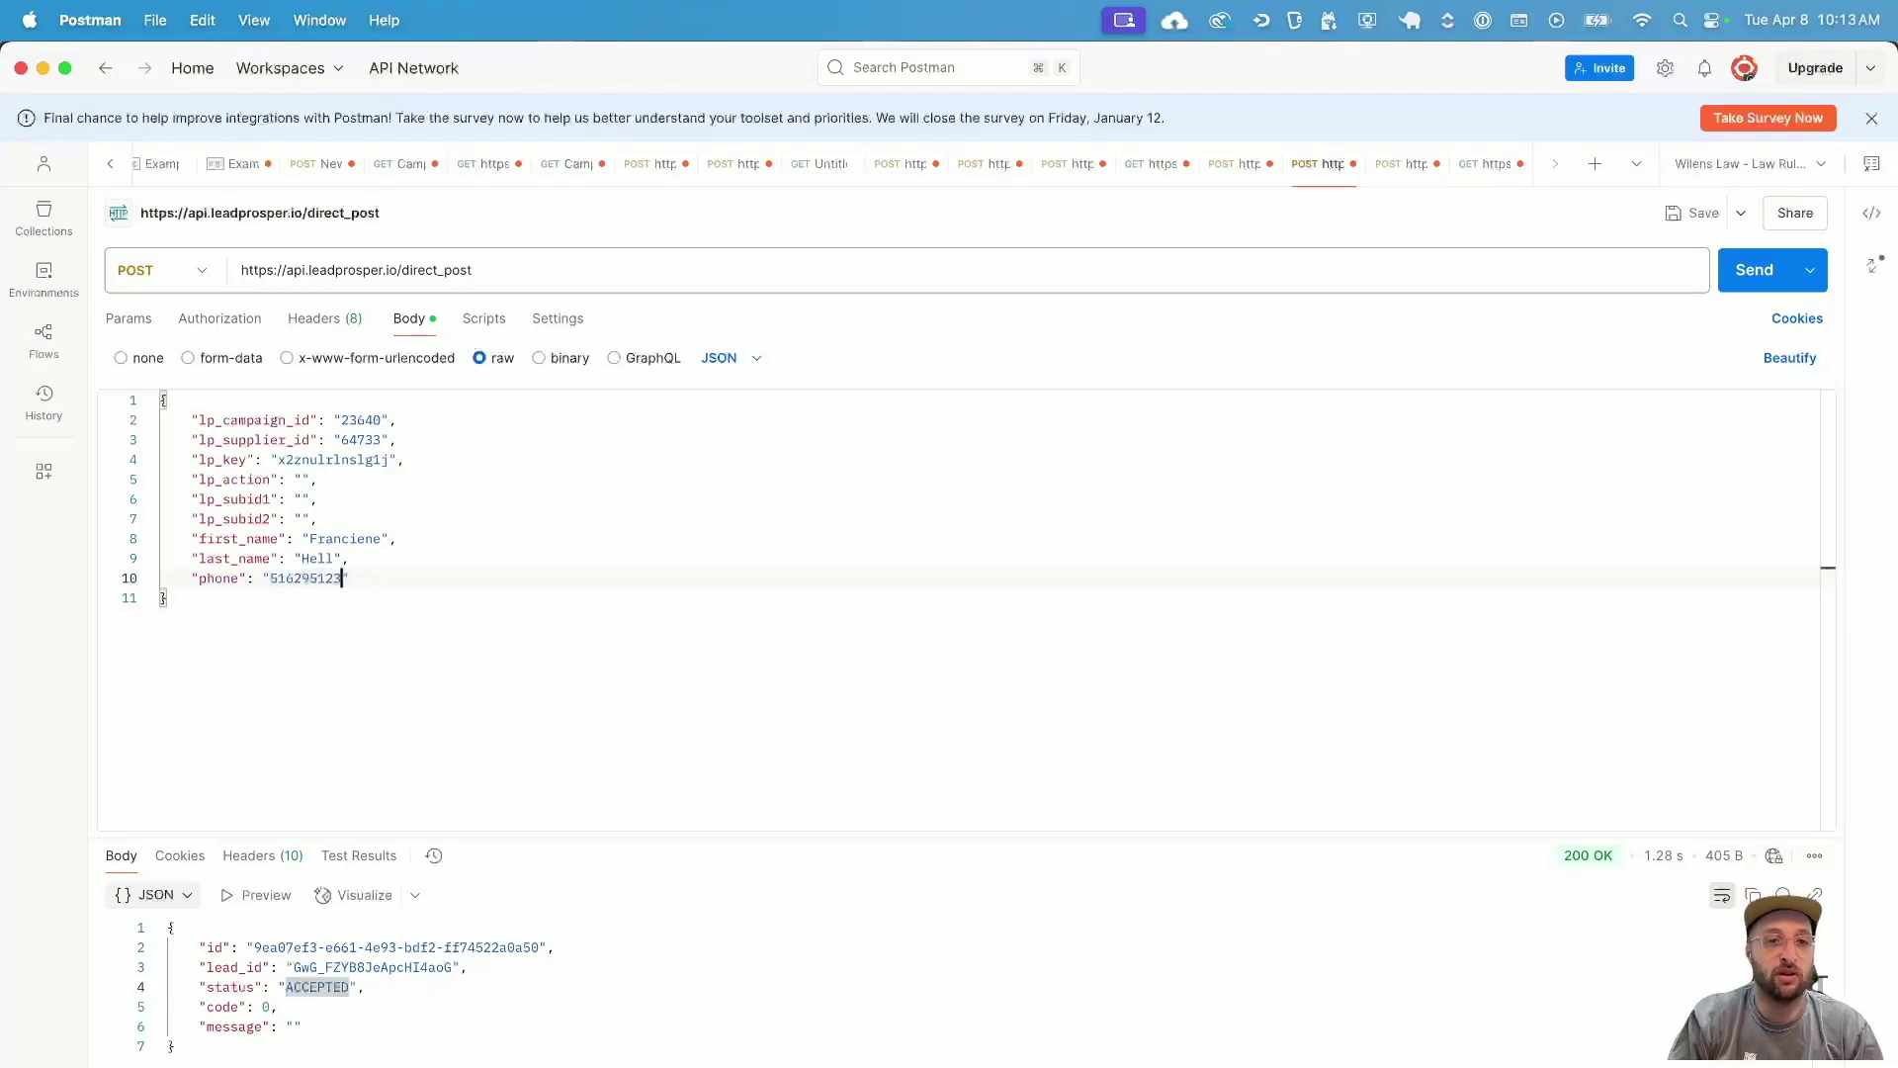
pyautogui.press('BackSpace')
pyautogui.press('BackSpace')
pyautogui.press('BackSpace')
pyautogui.press('BackSpace')
pyautogui.press('BackSpace')
pyautogui.press('BackSpace')
pyautogui.press('BackSpace')
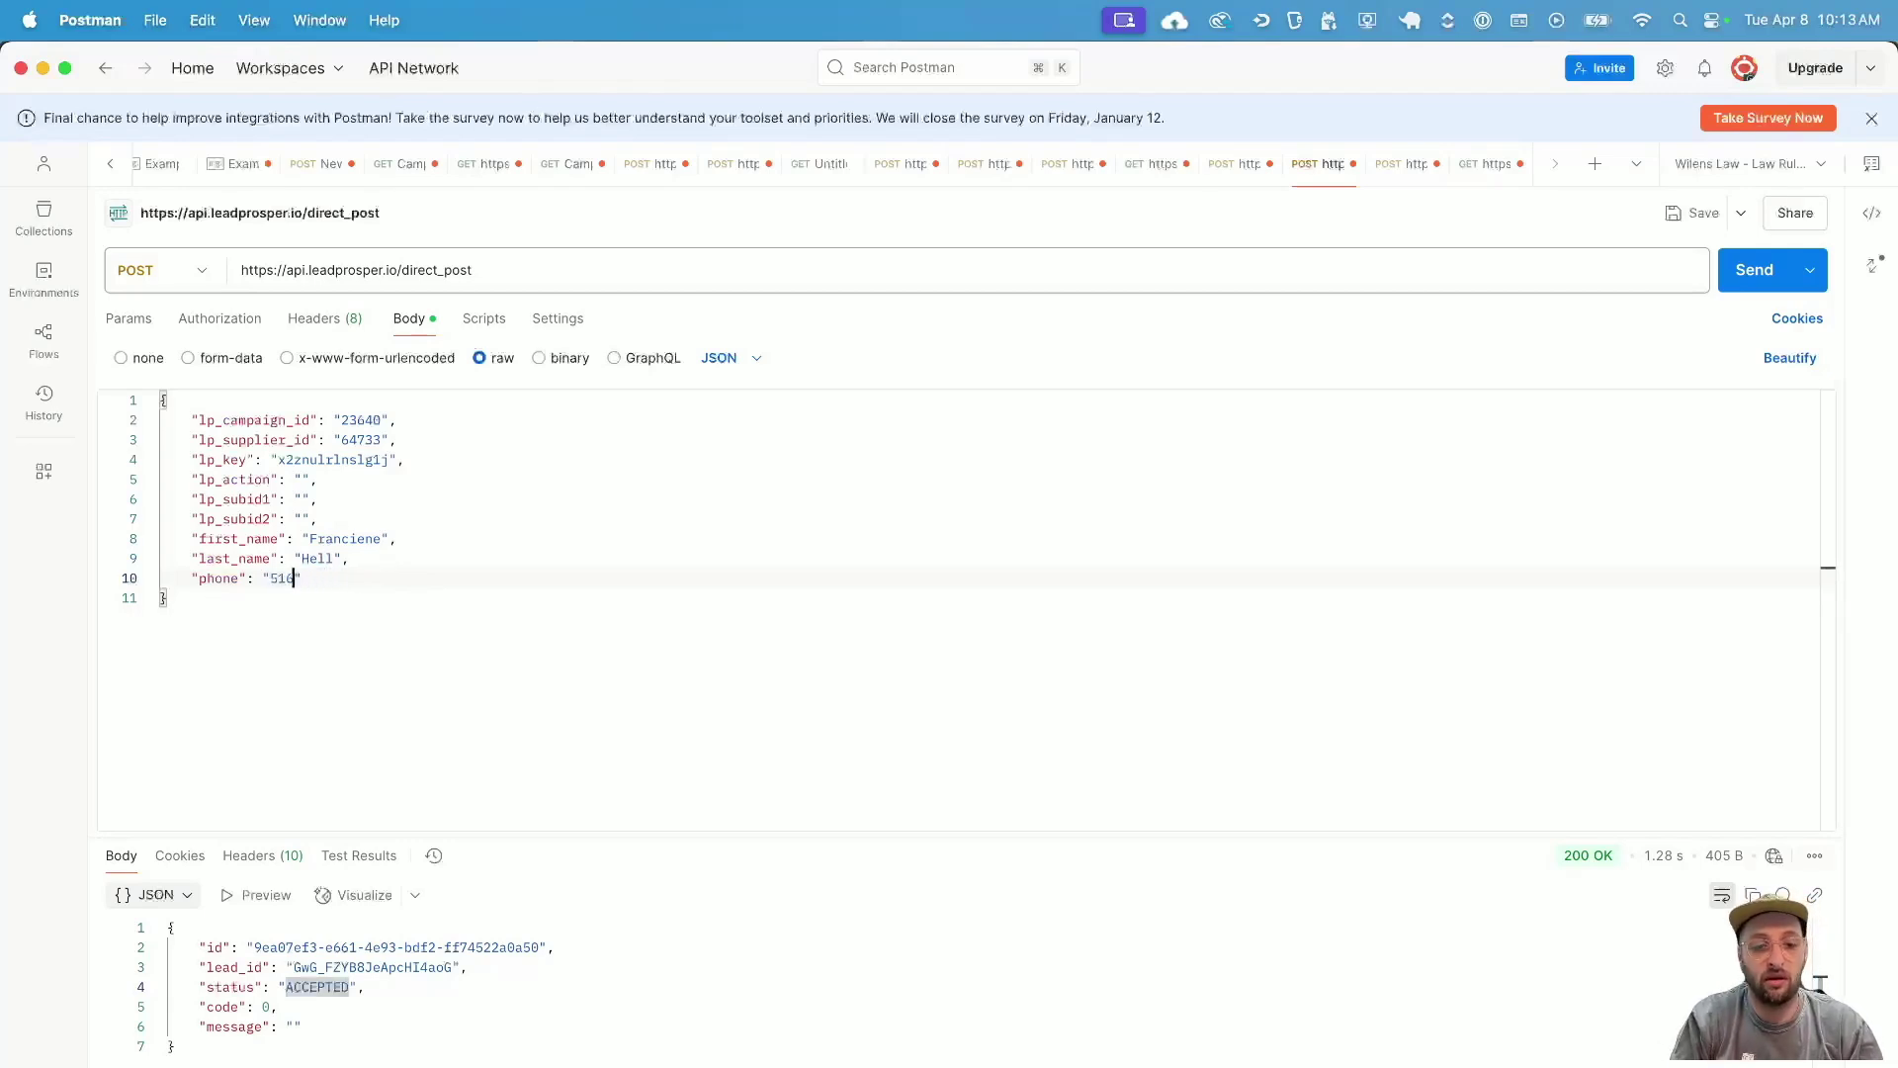
pyautogui.write('5691234')
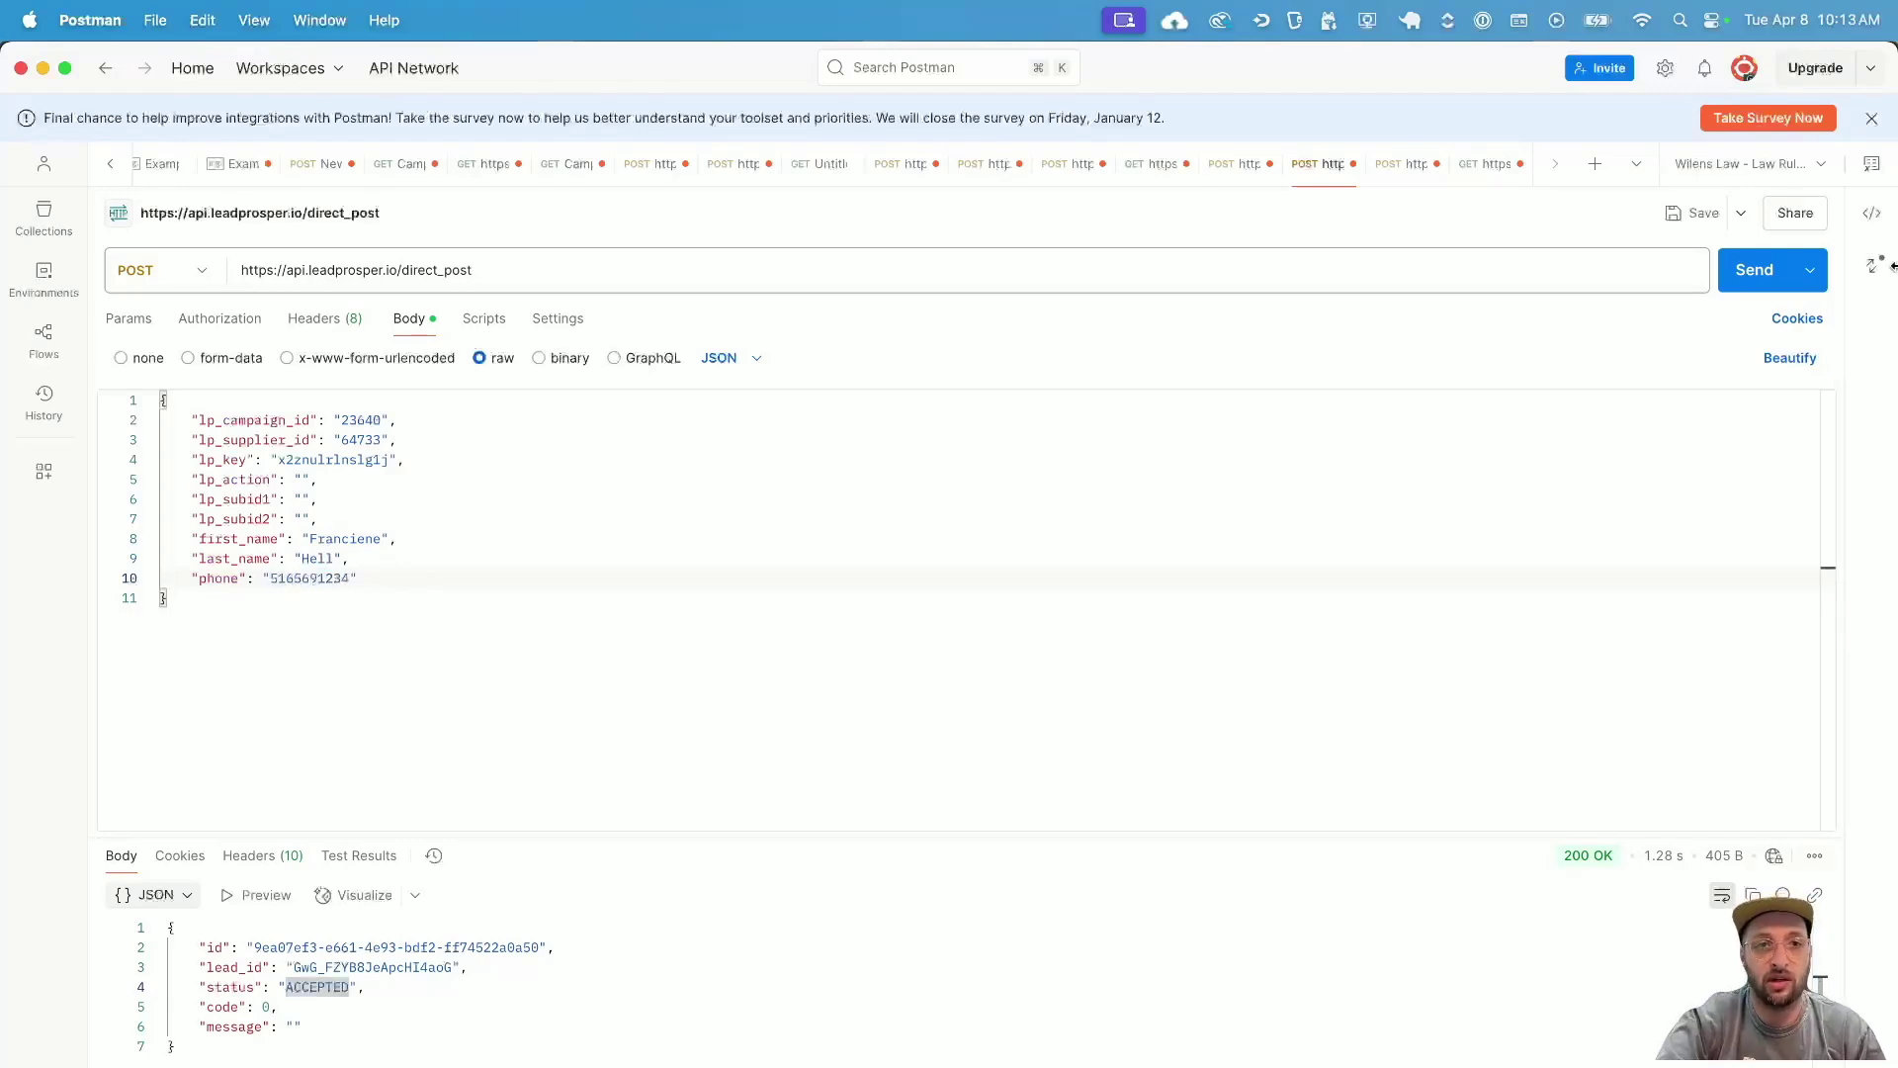
pyautogui.click(1737, 281)
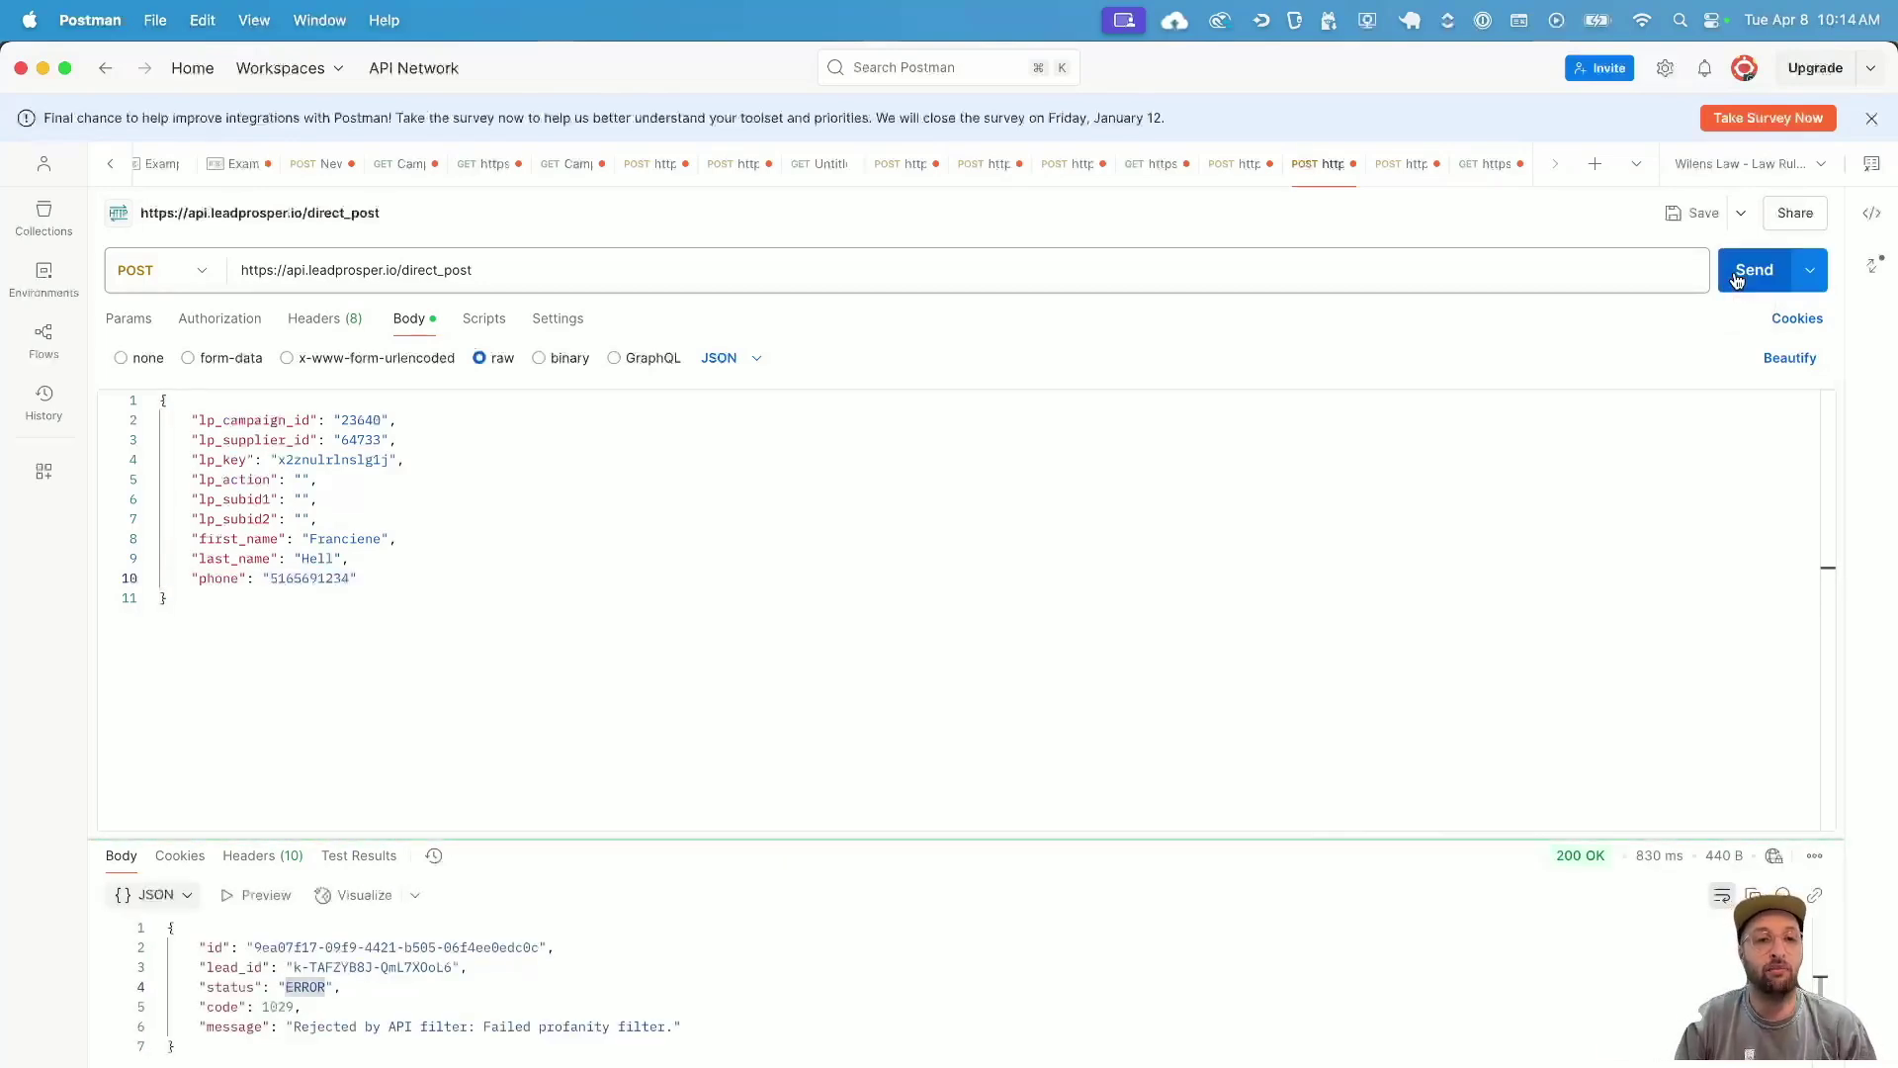